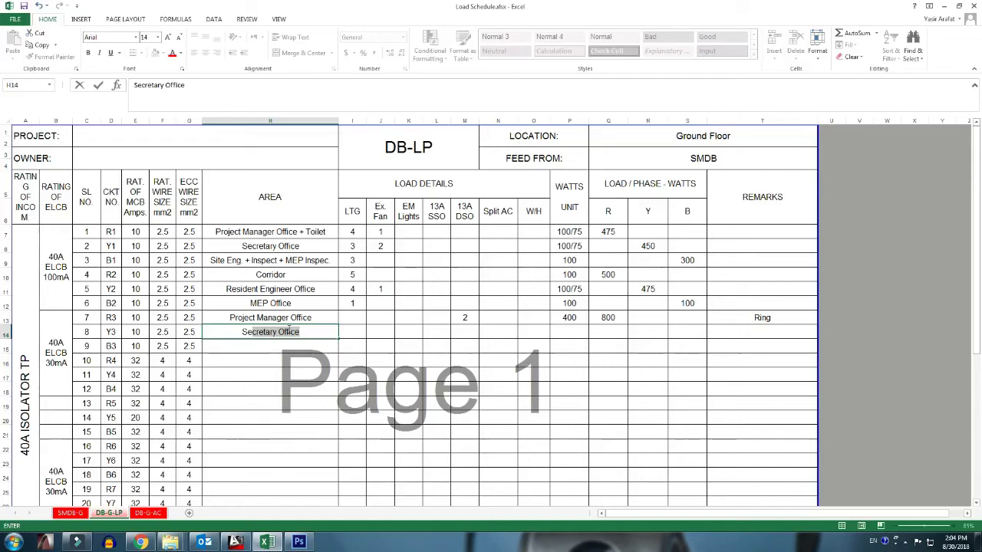
- Fill circuit Y3 for Secretary Office with 4 DSO sockets and 1600 W on phase Y
{"action": "key", "text": "Escape"}
{"action": "key", "text": "Right"}
{"action": "key", "text": "Right"}
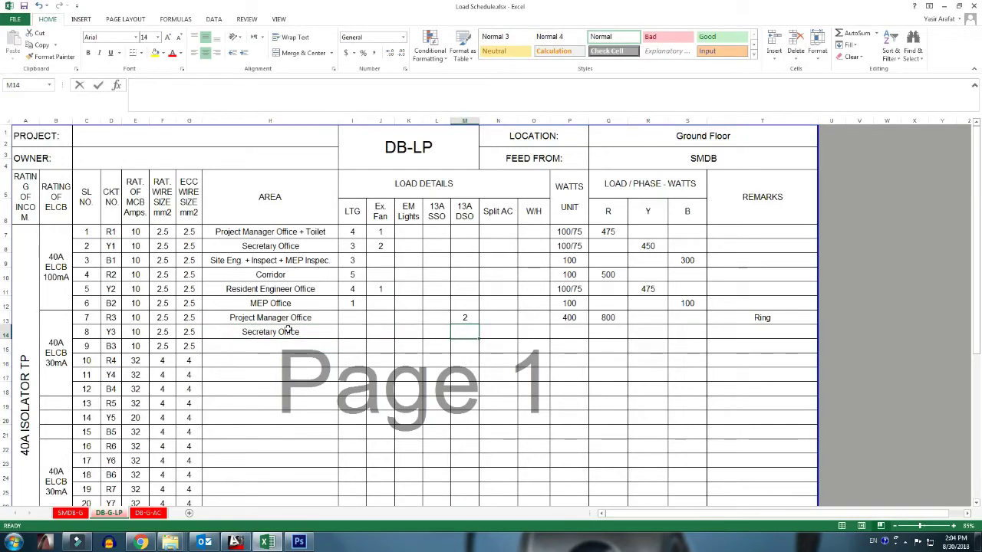
{"action": "type", "text": "4"}
{"action": "key", "text": "Right"}
{"action": "key", "text": "Right"}
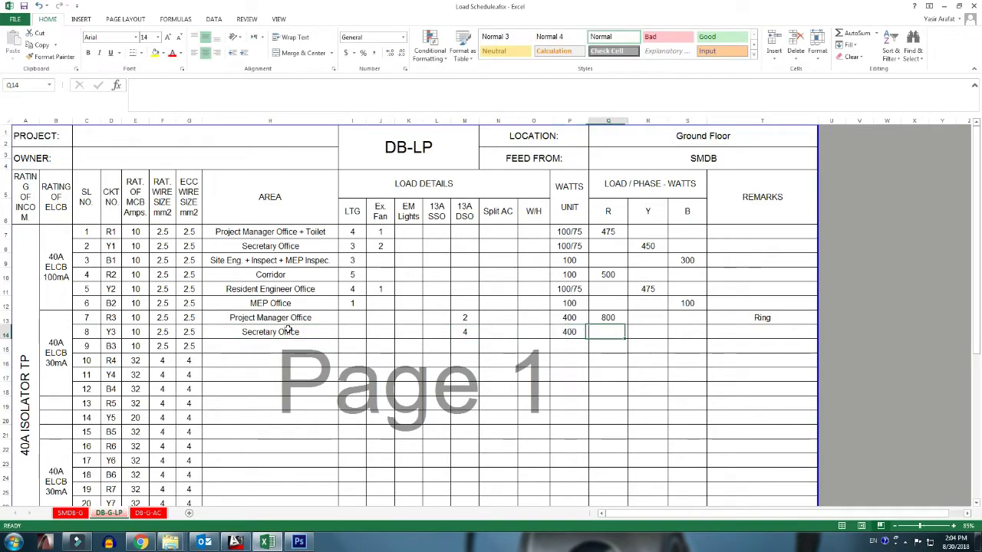
{"action": "type", "text": "1600"}
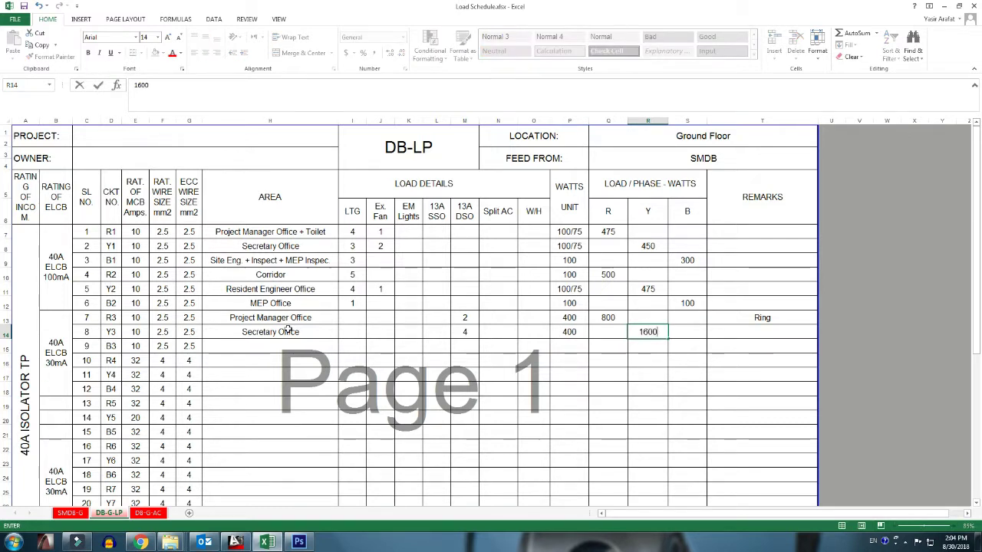
{"action": "key", "text": "Right"}
{"action": "key", "text": "Right"}
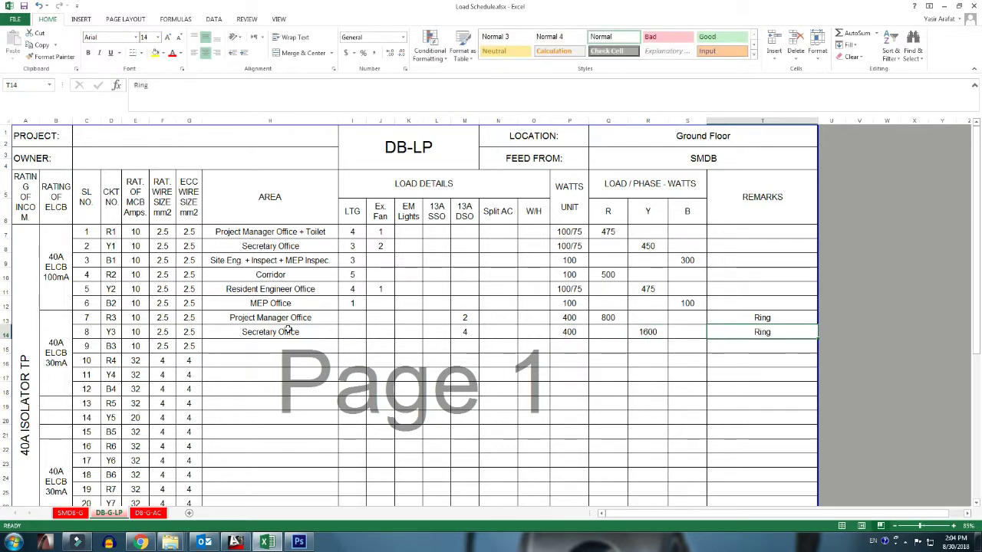
{"action": "key", "text": "Left"}
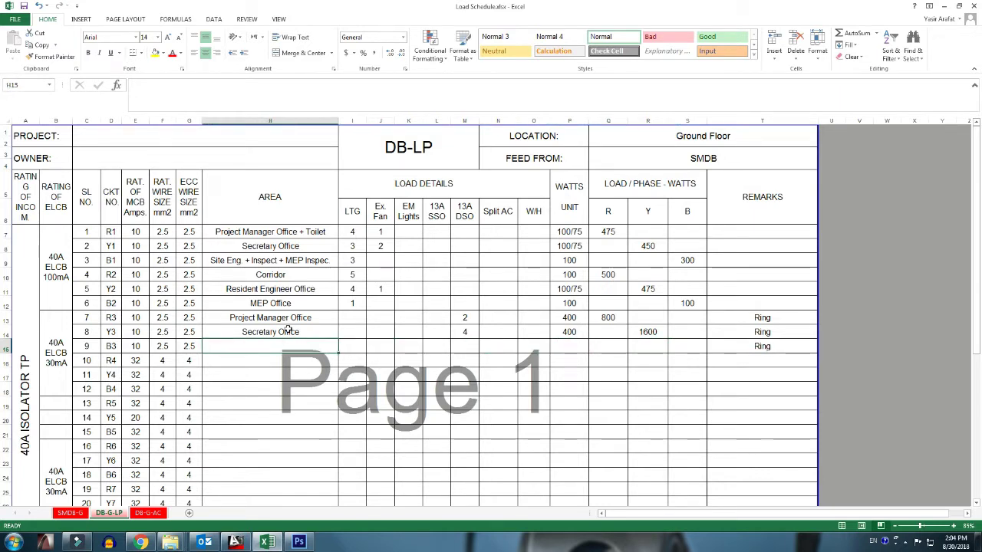
{"action": "key", "text": "alt+Tab"}
- Relabel the corridor circuit tag from R1-DB-LP to B3-DB-LP
{"action": "scroll", "coordinate": [507, 391], "scroll_direction": "up", "scroll_amount": 2}
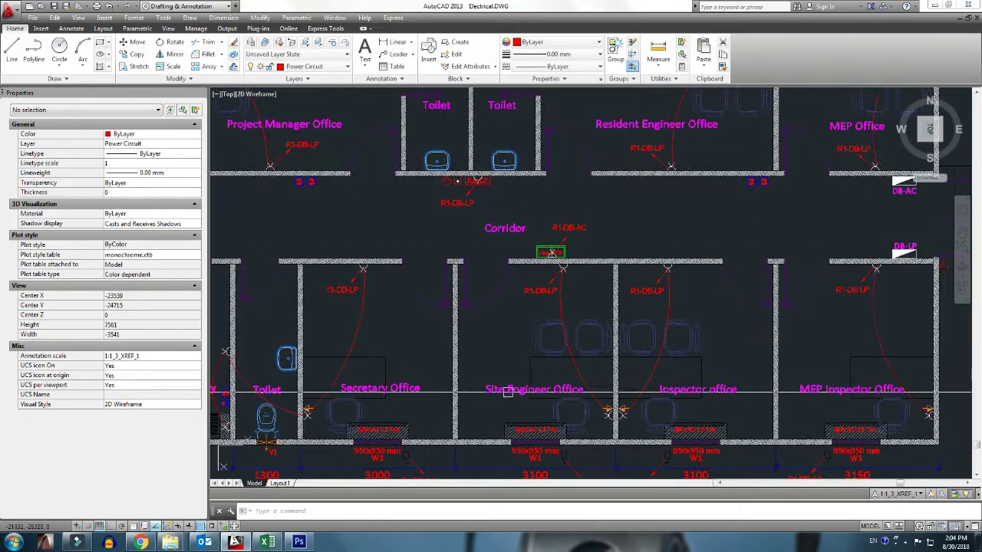
{"action": "scroll", "coordinate": [507, 391], "scroll_direction": "down", "scroll_amount": 3}
{"action": "middle_click_drag", "start_coordinate": [521, 337], "coordinate": [534, 455]}
{"action": "scroll", "coordinate": [535, 455], "scroll_direction": "up", "scroll_amount": 2}
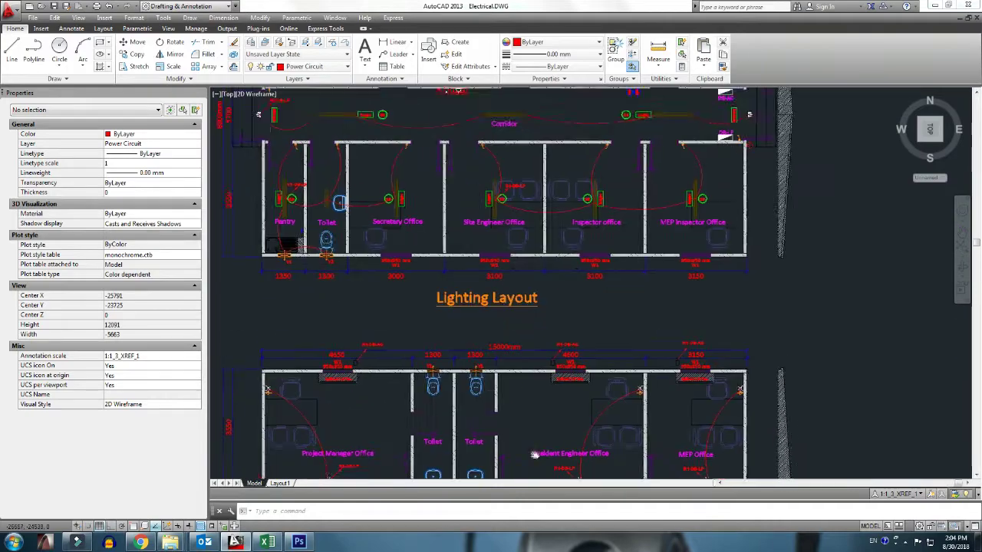
{"action": "scroll", "coordinate": [535, 454], "scroll_direction": "down", "scroll_amount": 3}
{"action": "scroll", "coordinate": [509, 291], "scroll_direction": "up", "scroll_amount": 3}
{"action": "middle_click_drag", "start_coordinate": [506, 310], "coordinate": [504, 157]}
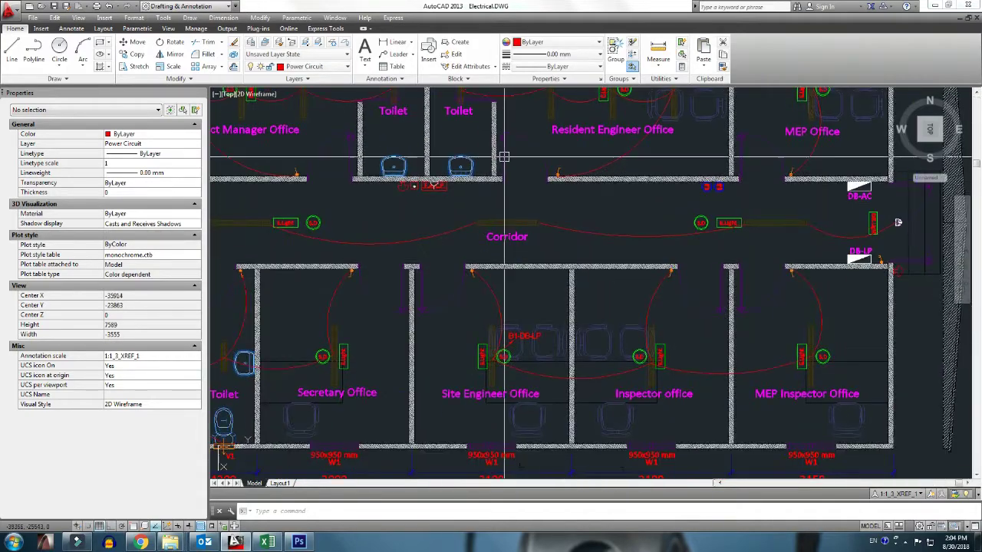
{"action": "scroll", "coordinate": [506, 230], "scroll_direction": "down", "scroll_amount": 3}
{"action": "middle_click_drag", "start_coordinate": [536, 230], "coordinate": [541, 296]}
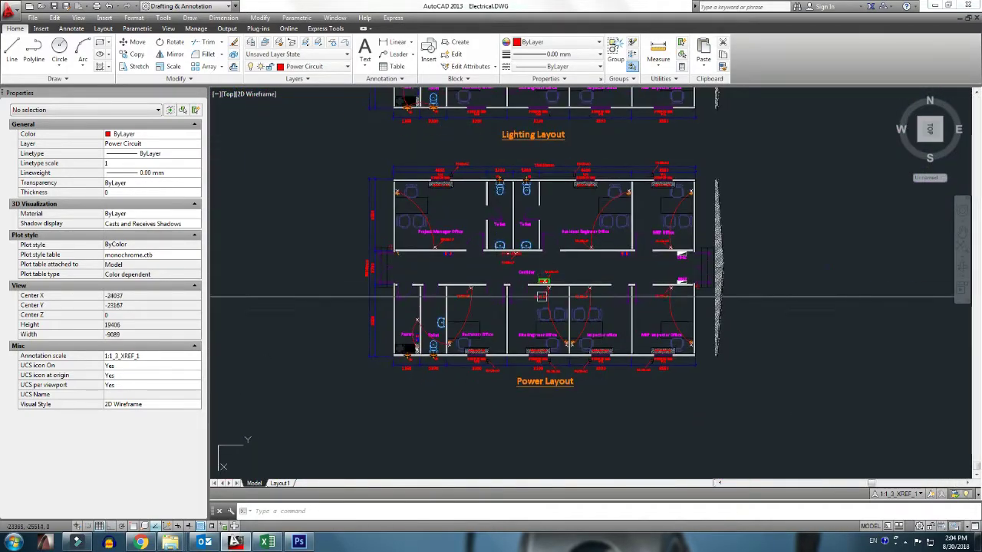
{"action": "scroll", "coordinate": [542, 296], "scroll_direction": "up", "scroll_amount": 5}
{"action": "scroll", "coordinate": [529, 291], "scroll_direction": "up", "scroll_amount": 3}
{"action": "double_click", "coordinate": [512, 277]}
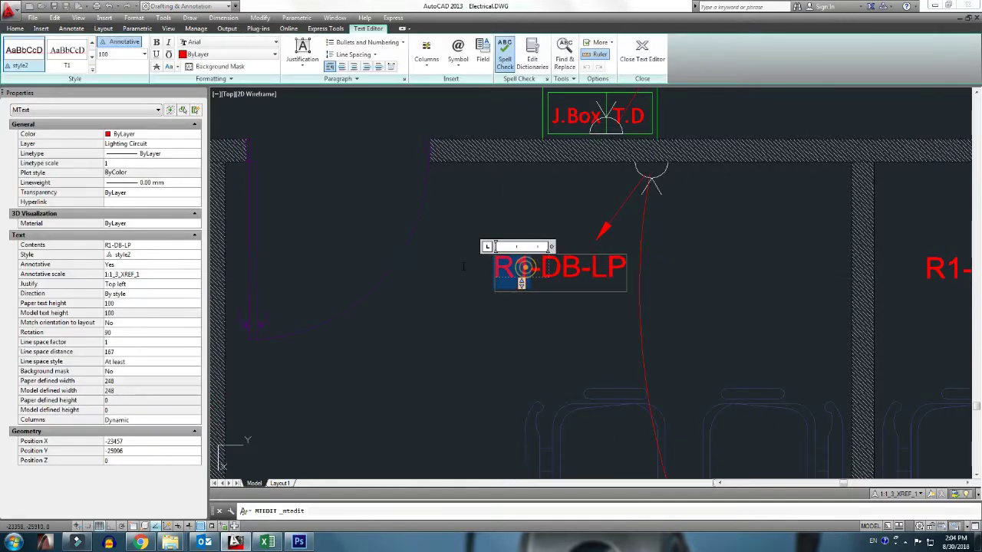
{"action": "type", "text": "B3"}
{"action": "left_click", "coordinate": [473, 331]}
- Draw a three-point circuit arc between the switches in the Site Engineer and Inspector offices
{"action": "scroll", "coordinate": [473, 331], "scroll_direction": "down", "scroll_amount": 2}
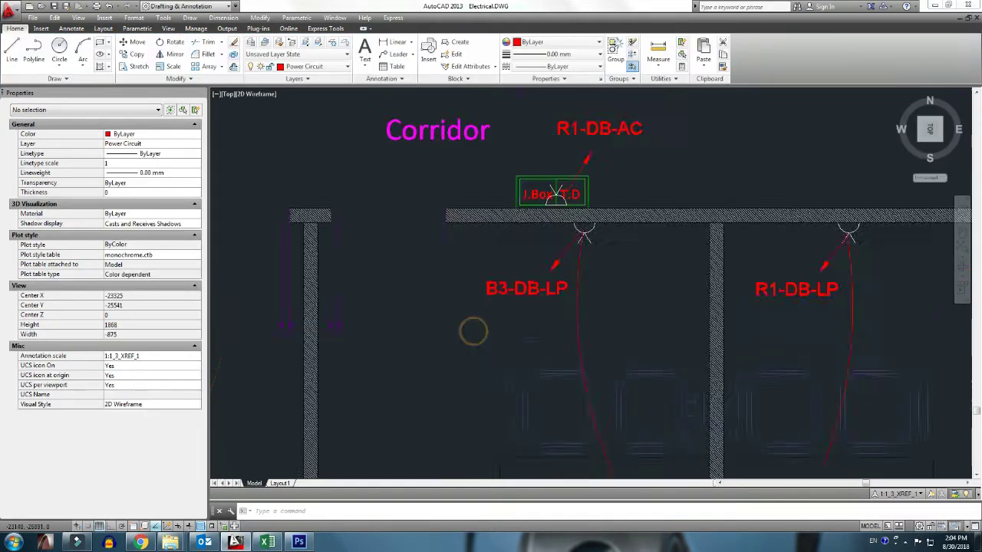
{"action": "scroll", "coordinate": [473, 331], "scroll_direction": "down", "scroll_amount": 3}
{"action": "middle_click_drag", "start_coordinate": [450, 304], "coordinate": [450, 355]}
{"action": "scroll", "coordinate": [484, 342], "scroll_direction": "up", "scroll_amount": 1}
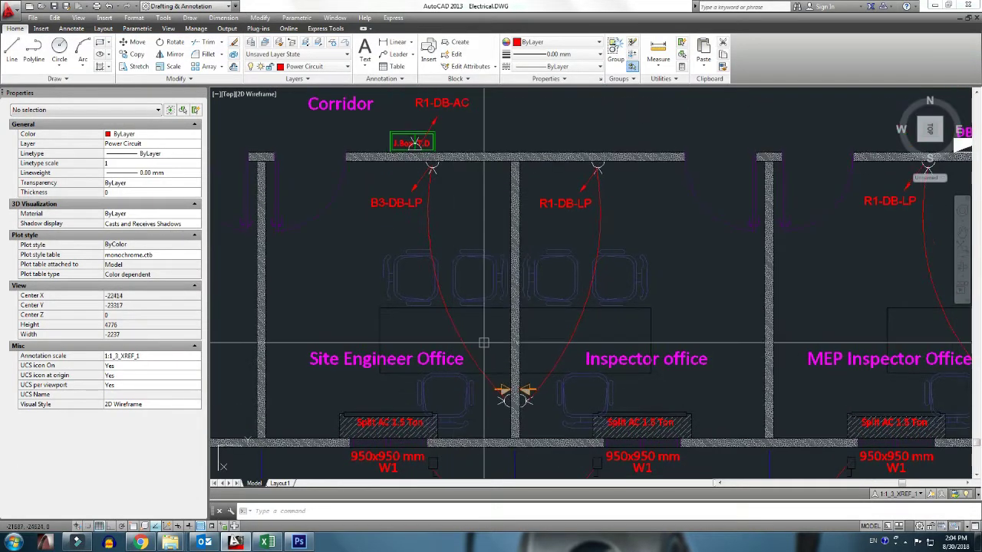
{"action": "scroll", "coordinate": [510, 407], "scroll_direction": "up", "scroll_amount": 4}
{"action": "type", "text": "a"}
{"action": "key", "text": "Return"}
{"action": "left_click", "coordinate": [482, 394]}
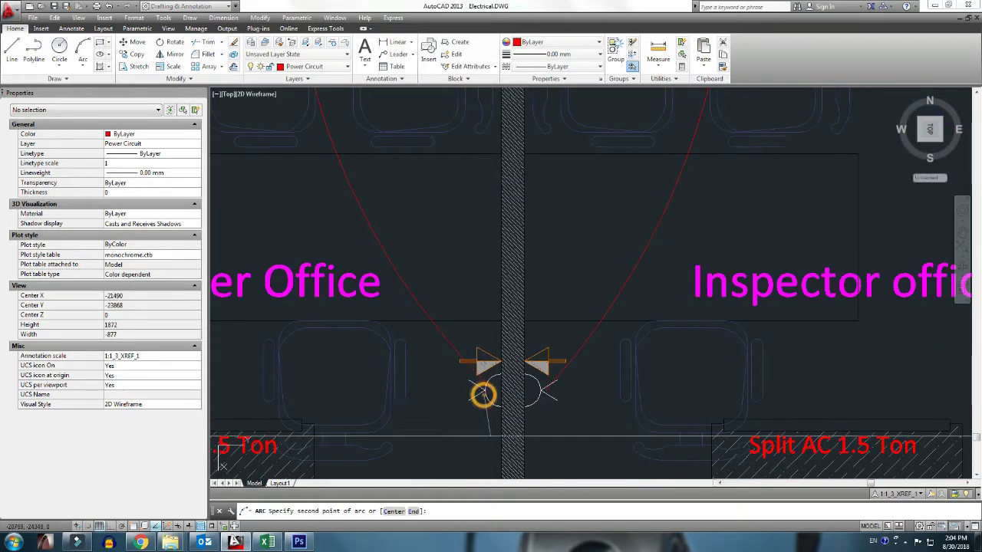
{"action": "key", "text": "Escape"}
{"action": "key", "text": "Return"}
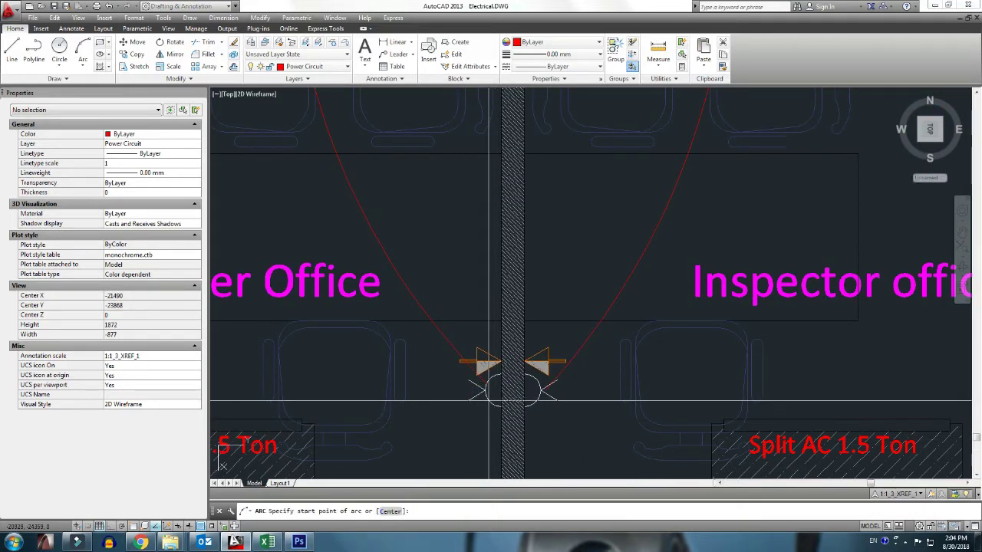
{"action": "left_click", "coordinate": [481, 399]}
{"action": "left_click", "coordinate": [482, 429]}
{"action": "scroll", "coordinate": [490, 399], "scroll_direction": "up", "scroll_amount": 1}
{"action": "left_click", "coordinate": [523, 385]}
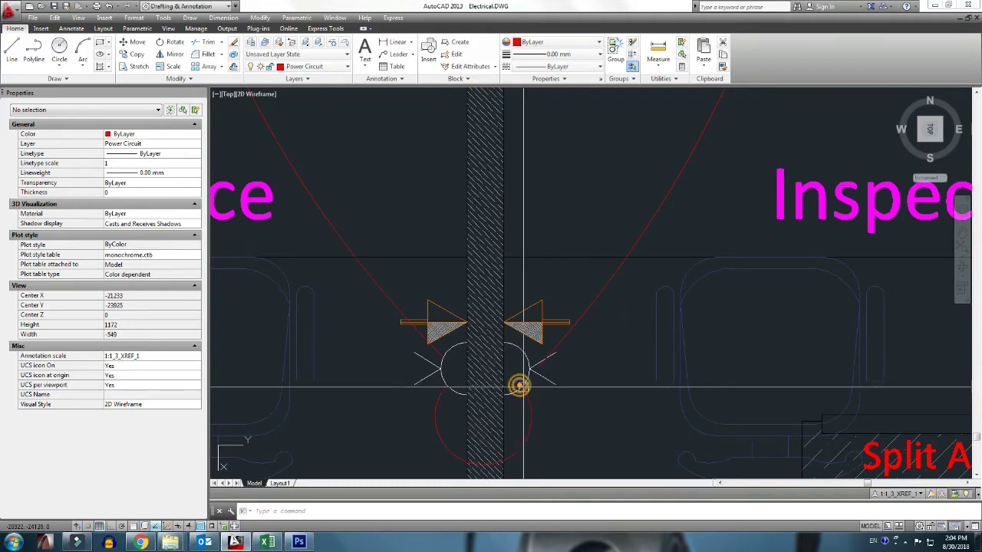
{"action": "scroll", "coordinate": [519, 386], "scroll_direction": "down", "scroll_amount": 3}
{"action": "scroll", "coordinate": [508, 373], "scroll_direction": "down", "scroll_amount": 4}
{"action": "scroll", "coordinate": [563, 250], "scroll_direction": "up", "scroll_amount": 4}
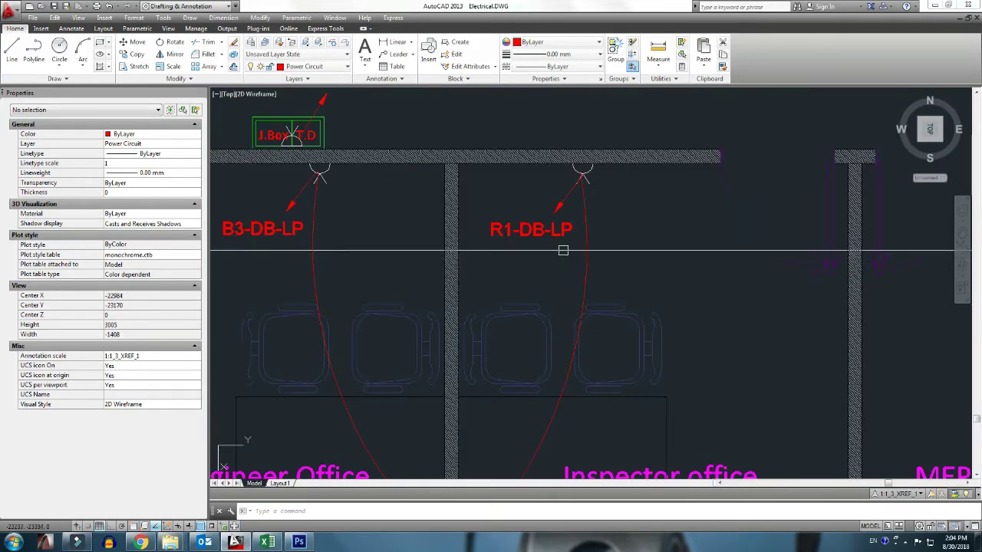
{"action": "scroll", "coordinate": [552, 202], "scroll_direction": "down", "scroll_amount": 3}
{"action": "scroll", "coordinate": [384, 230], "scroll_direction": "down", "scroll_amount": 3}
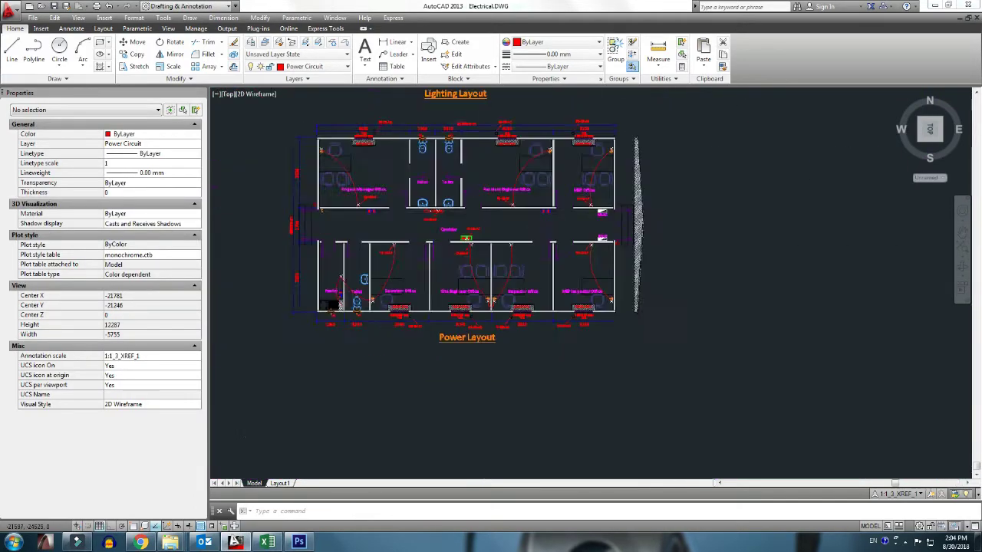
{"action": "scroll", "coordinate": [458, 220], "scroll_direction": "down", "scroll_amount": 4}
{"action": "scroll", "coordinate": [458, 220], "scroll_direction": "up", "scroll_amount": 6}
{"action": "scroll", "coordinate": [471, 210], "scroll_direction": "down", "scroll_amount": 4}
{"action": "scroll", "coordinate": [510, 391], "scroll_direction": "up", "scroll_amount": 2}
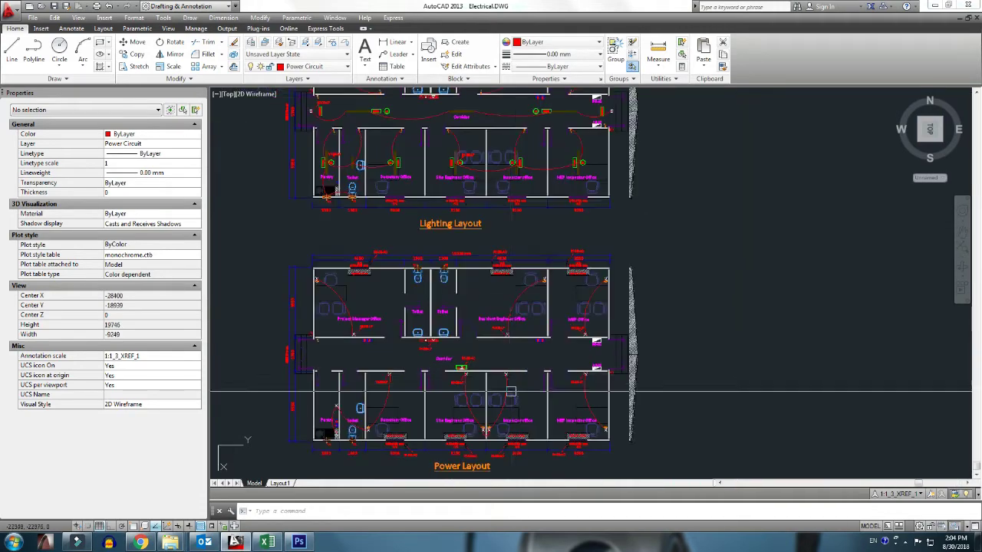
{"action": "scroll", "coordinate": [510, 392], "scroll_direction": "up", "scroll_amount": 3}
{"action": "scroll", "coordinate": [504, 383], "scroll_direction": "down", "scroll_amount": 3}
{"action": "scroll", "coordinate": [431, 230], "scroll_direction": "up", "scroll_amount": 4}
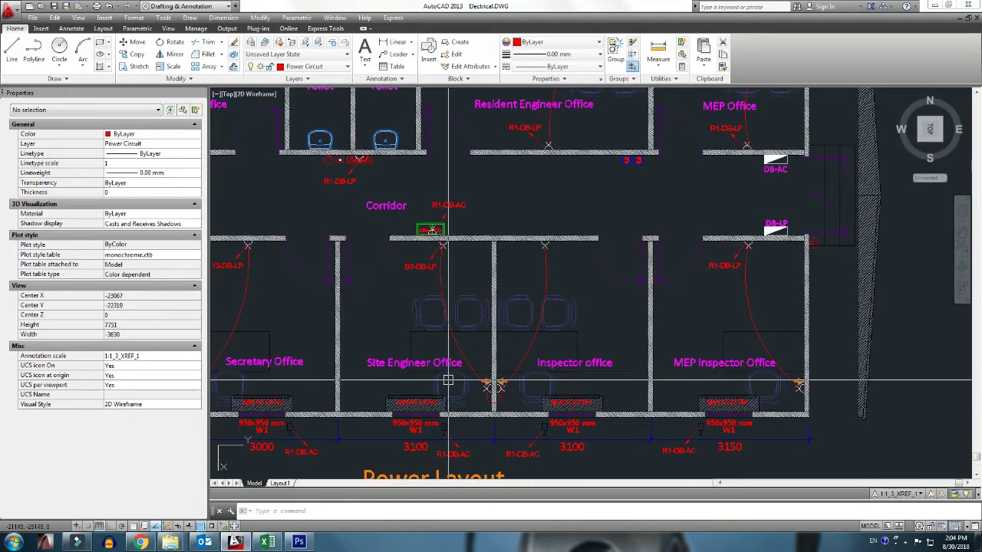
{"action": "key", "text": "alt+Tab"}
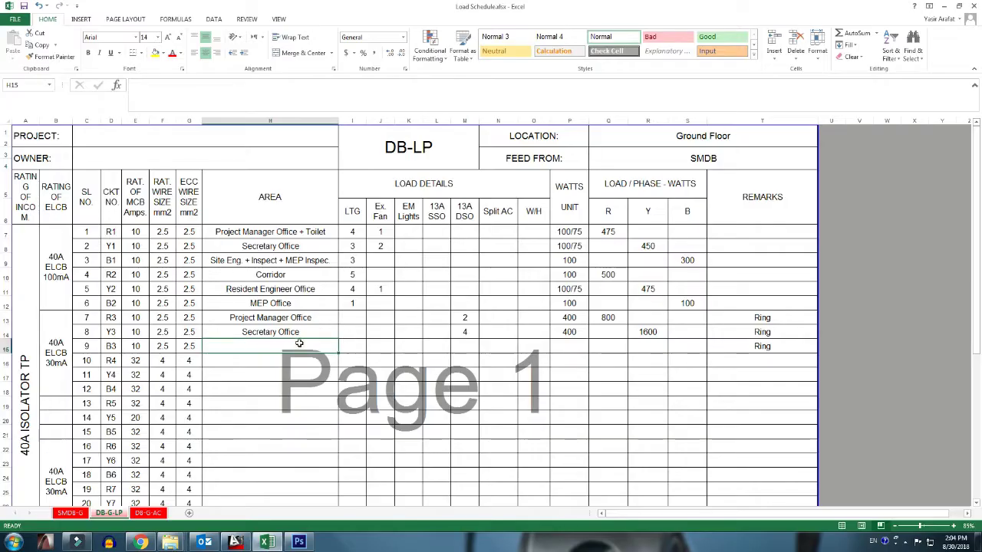
- Enter 'Site Eng. + Inspect' as the area name for circuit B3 in H15
{"action": "type", "text": "S"}
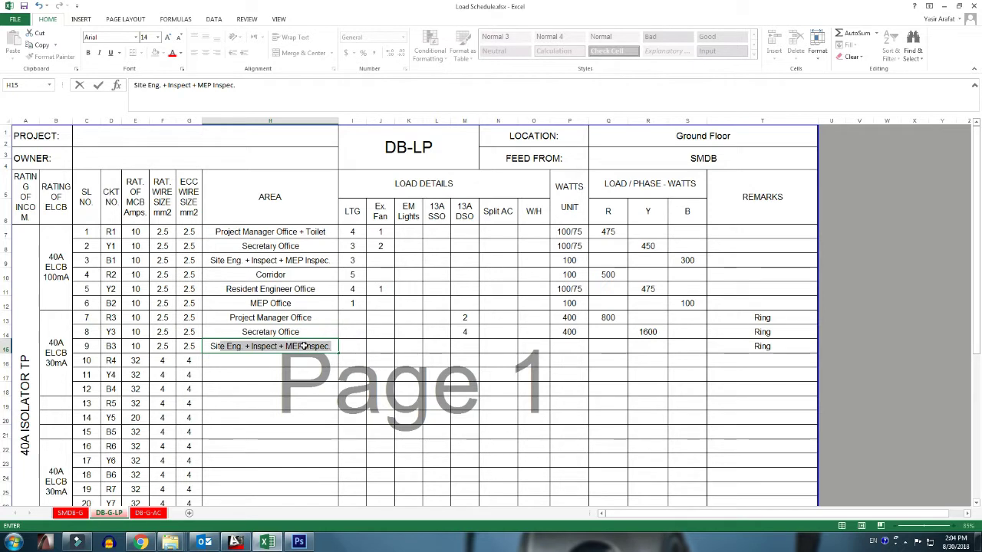
{"action": "key", "text": "Return"}
{"action": "double_click", "coordinate": [304, 347]}
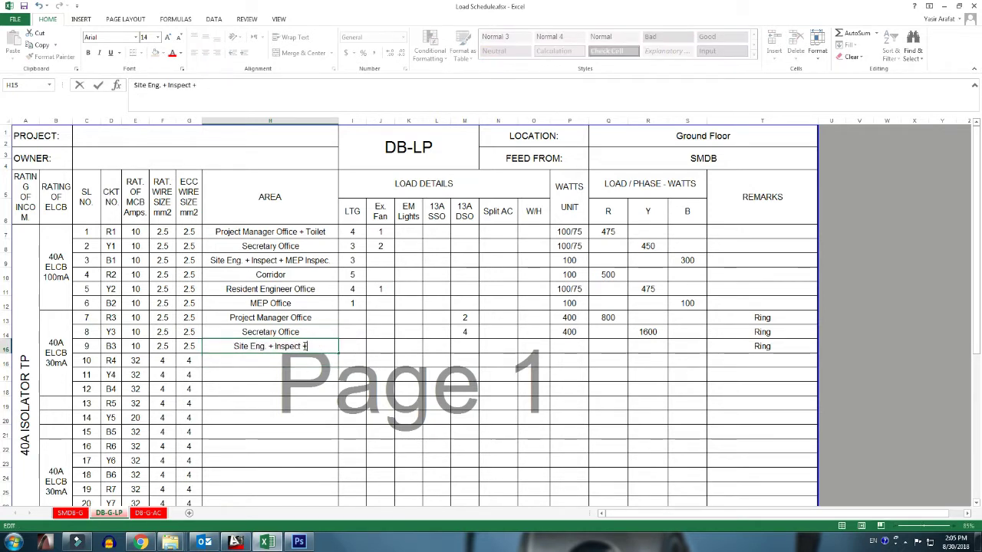
{"action": "key", "text": "Return"}
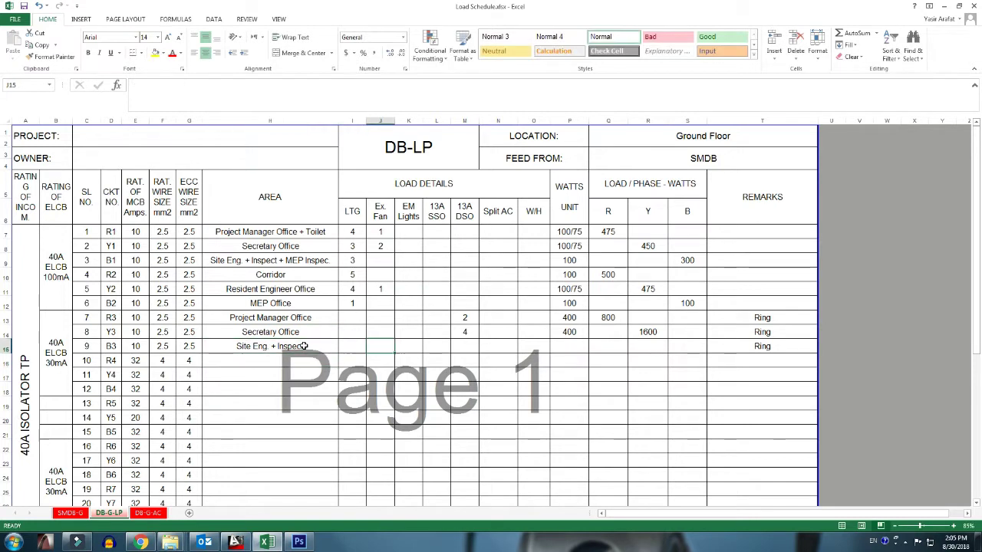
- Give circuit B3 4 DSO sockets and 1600 W on phase B
{"action": "type", "text": "4"}
{"action": "key", "text": "Tab"}
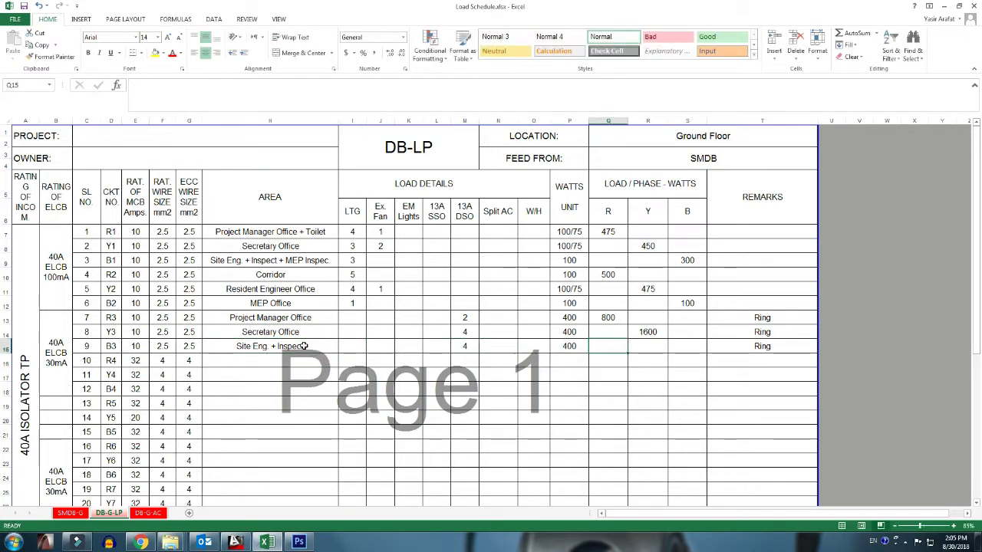
{"action": "type", "text": "1600"}
{"action": "key", "text": "Tab"}
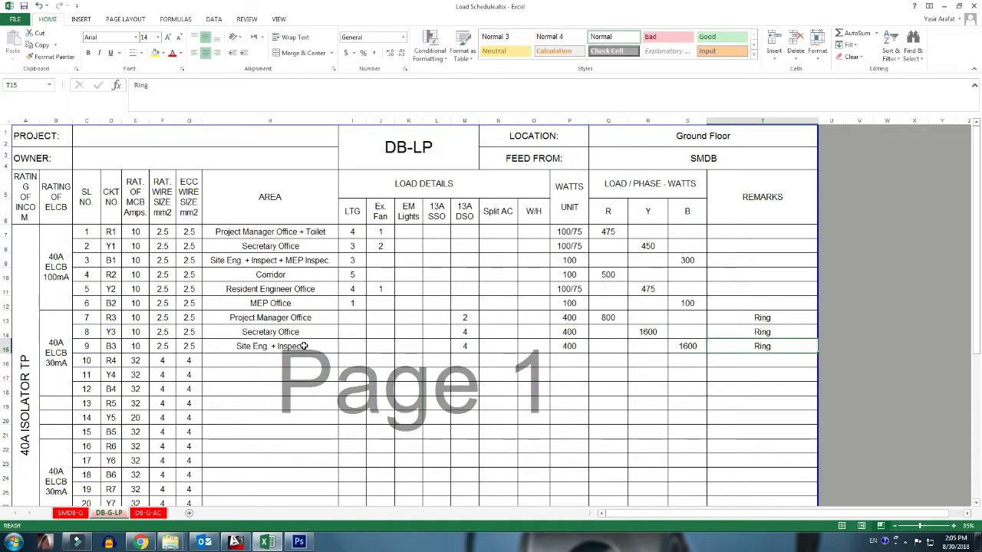
{"action": "key", "text": "Left"}
{"action": "key", "text": "Left"}
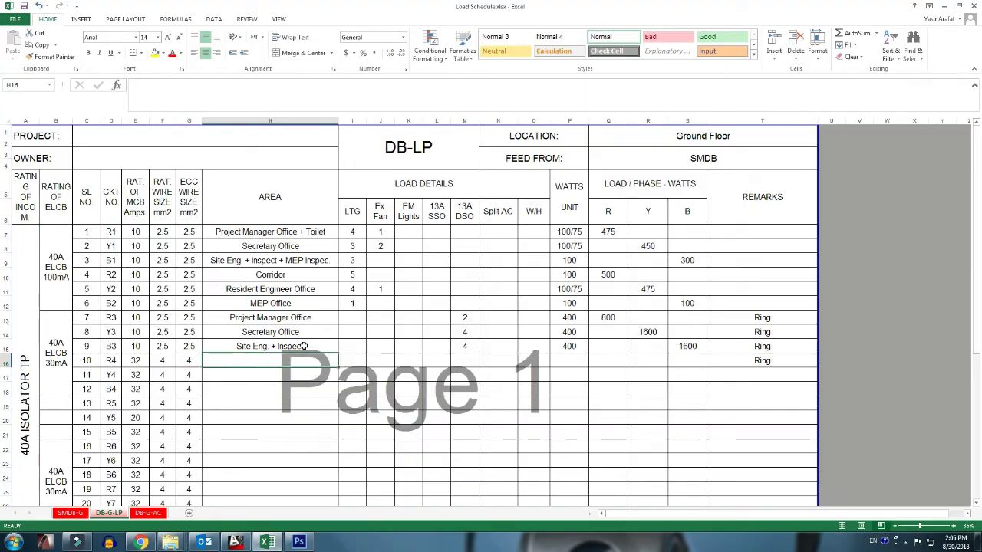
{"action": "key", "text": "alt+Tab"}
{"action": "key", "text": "alt+Tab"}
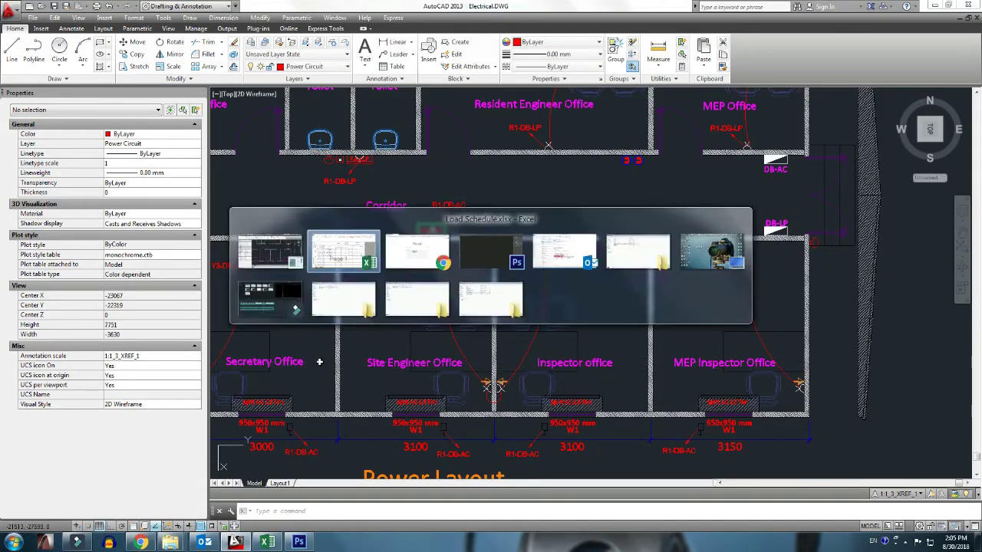
- Change the breaker ratings of circuits 7 to 9 (R3, Y3, B3) from 10 A to 32 A
{"action": "left_click", "coordinate": [157, 360]}
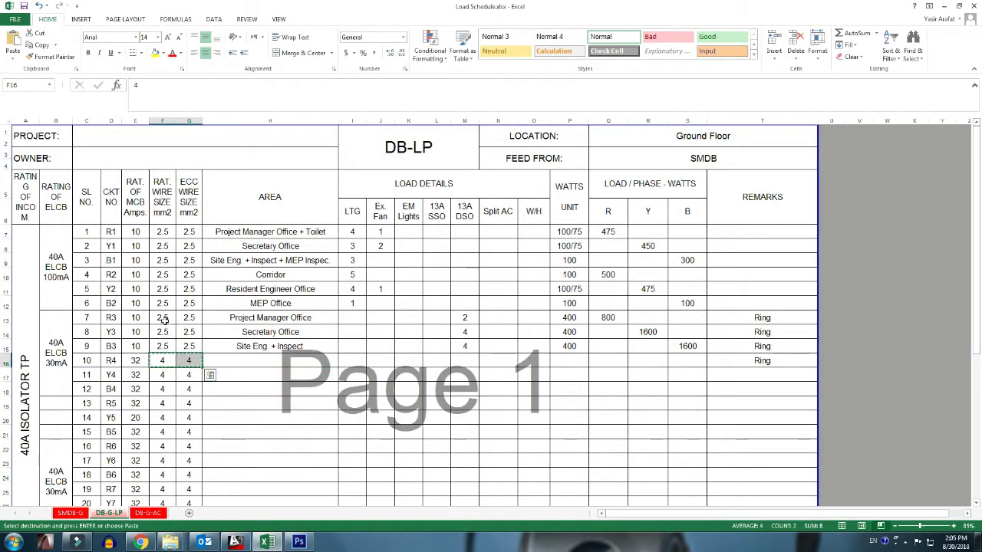
{"action": "left_click_drag", "start_coordinate": [165, 324], "coordinate": [185, 349]}
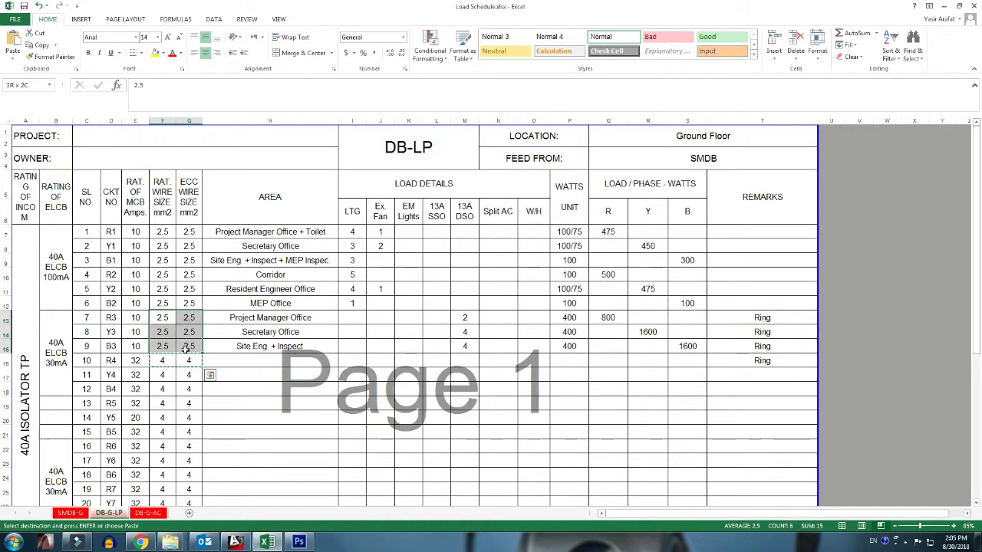
{"action": "left_click", "coordinate": [138, 318]}
{"action": "type", "text": "32"}
{"action": "key", "text": "Return"}
{"action": "type", "text": "3"}
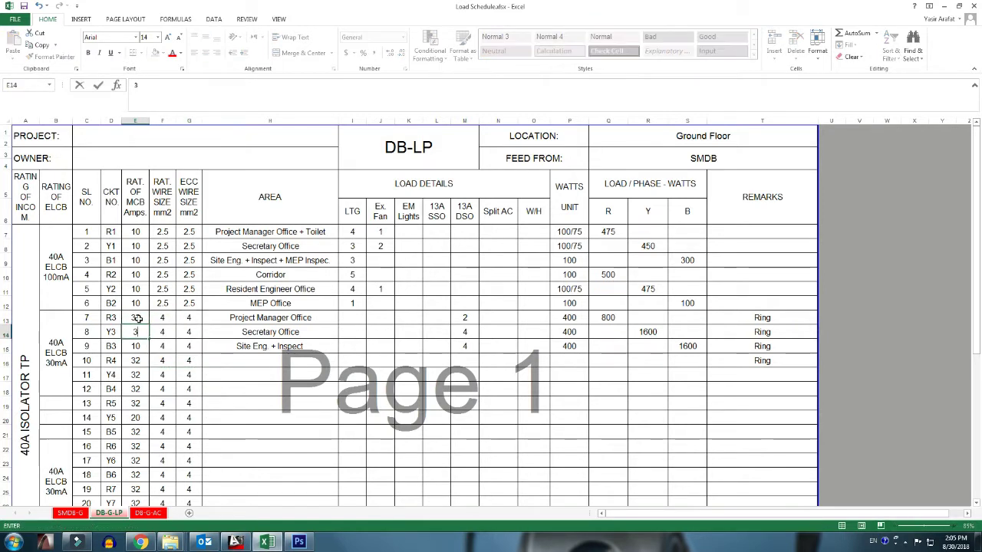
{"action": "key", "text": "Return"}
{"action": "type", "text": "32"}
{"action": "key", "text": "Return"}
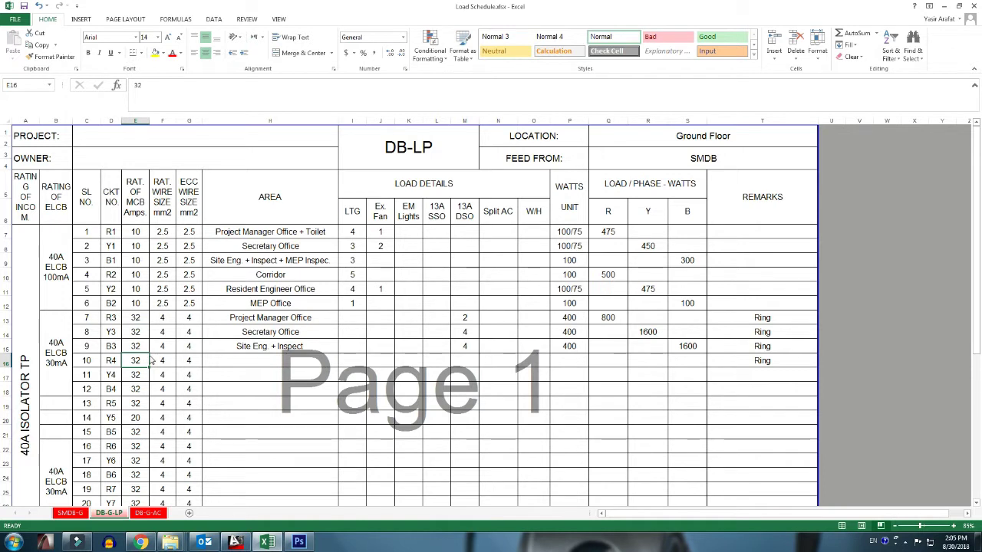
- Select the 100mA and 30mA ELCB labels and their circuit blocks to check the grouping
{"action": "mouse_move", "coordinate": [58, 355]}
{"action": "left_mouse_down"}
{"action": "mouse_move", "coordinate": [153, 391]}
{"action": "mouse_move", "coordinate": [188, 391]}
{"action": "left_mouse_up"}
{"action": "left_click", "coordinate": [57, 284]}
{"action": "left_click_drag", "start_coordinate": [57, 284], "coordinate": [198, 290]}
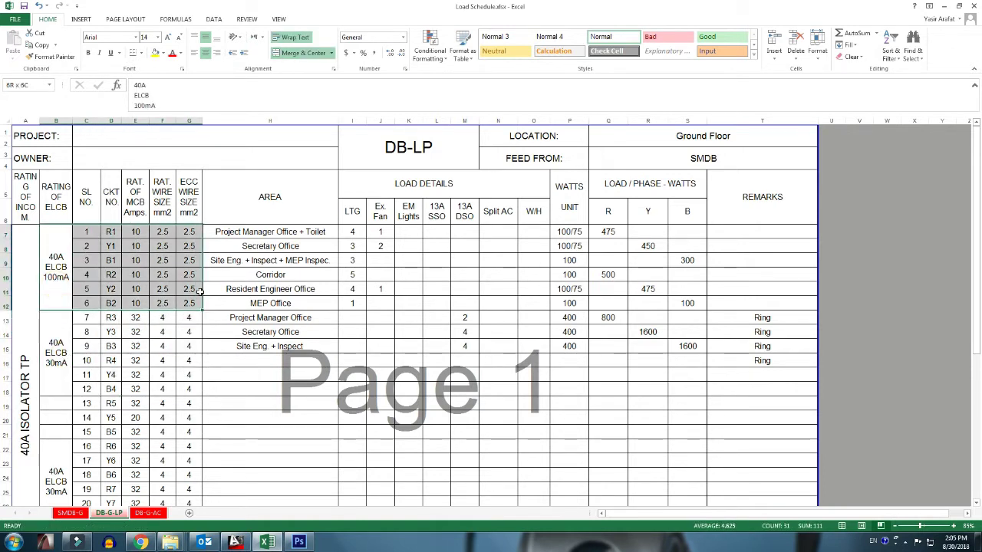
{"action": "left_click", "coordinate": [55, 283]}
{"action": "left_click", "coordinate": [64, 353]}
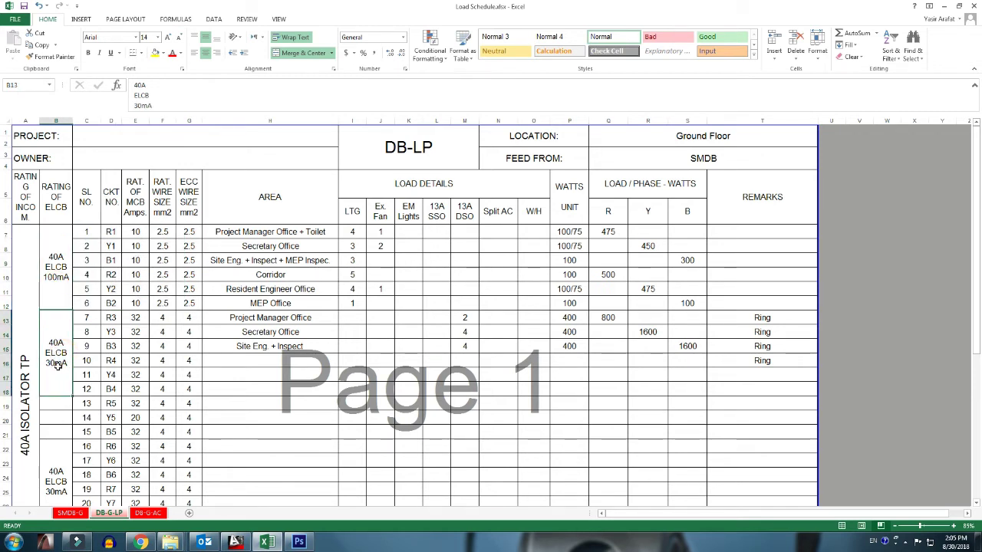
{"action": "left_click", "coordinate": [62, 276]}
{"action": "left_click", "coordinate": [60, 338]}
{"action": "left_click", "coordinate": [188, 389]}
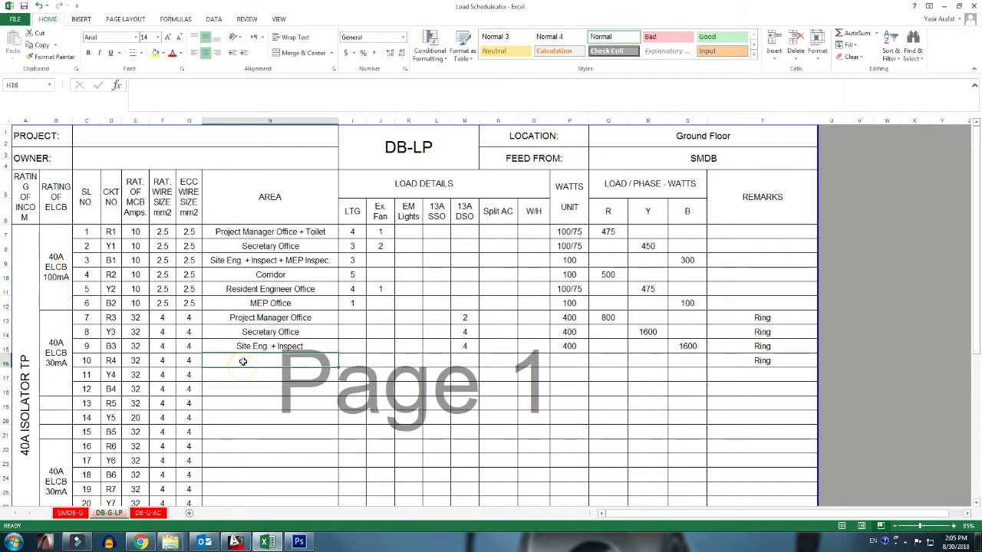
- Highlight the full rows of circuits R1–B2 and R3–B4 to review their loads
{"action": "left_click_drag", "start_coordinate": [64, 286], "coordinate": [385, 298]}
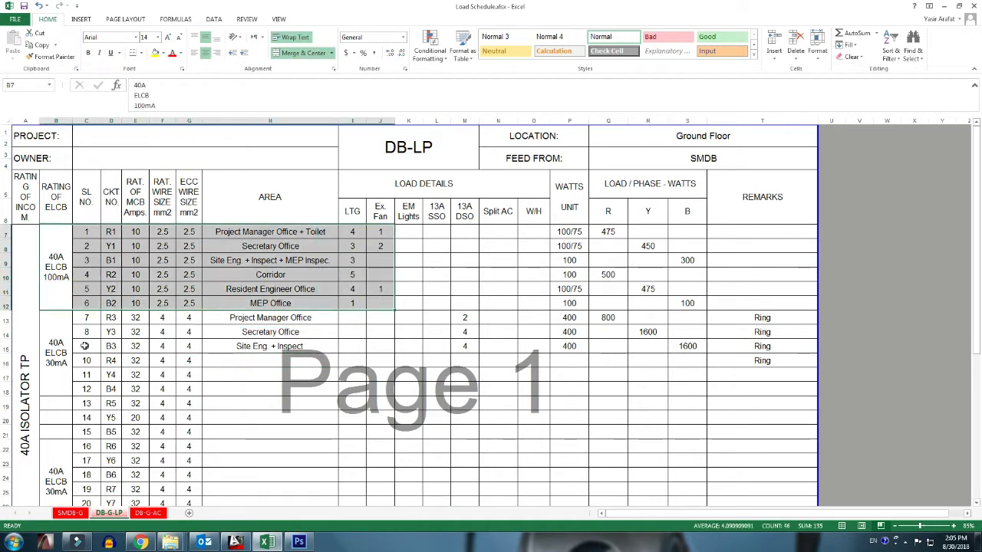
{"action": "left_click_drag", "start_coordinate": [66, 345], "coordinate": [395, 374]}
{"action": "left_click_drag", "start_coordinate": [512, 370], "coordinate": [515, 370]}
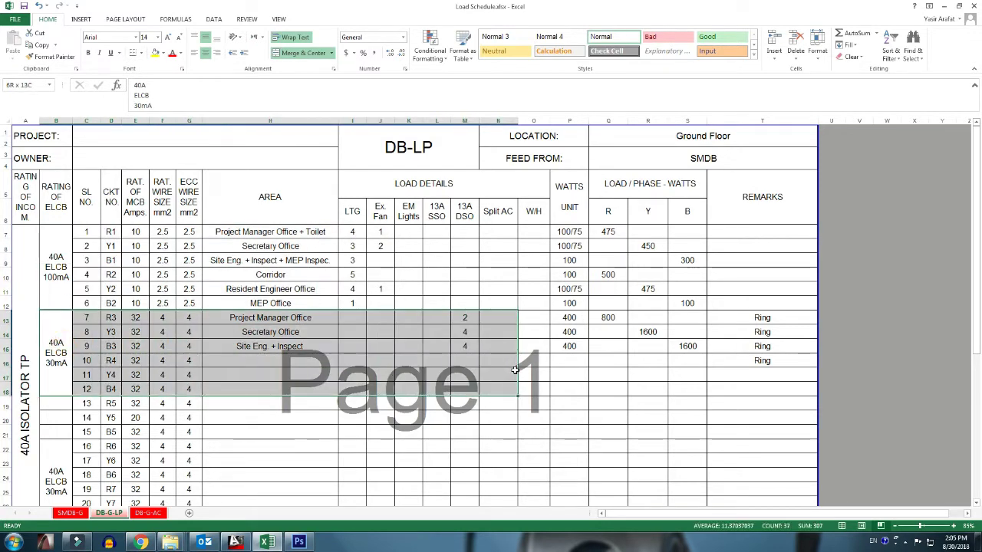
{"action": "mouse_move", "coordinate": [48, 280]}
{"action": "left_mouse_down"}
{"action": "mouse_move", "coordinate": [747, 306]}
{"action": "mouse_move", "coordinate": [468, 306]}
{"action": "left_mouse_up"}
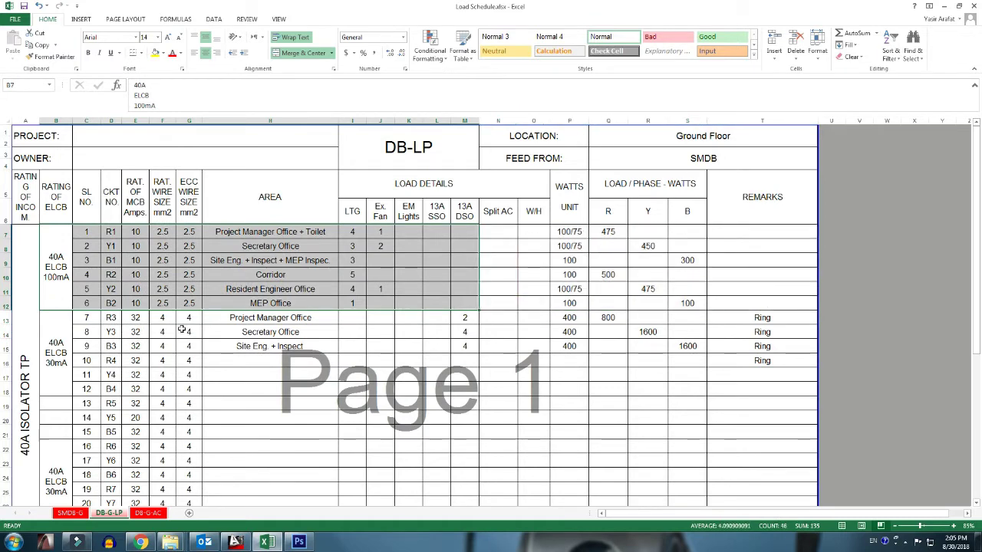
{"action": "left_click_drag", "start_coordinate": [64, 335], "coordinate": [745, 360]}
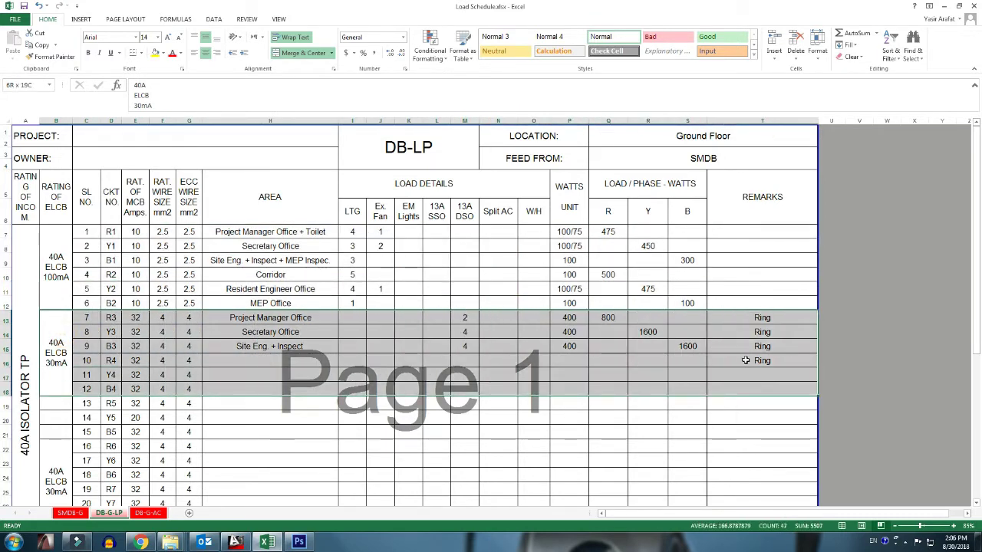
{"action": "left_click", "coordinate": [583, 377]}
{"action": "left_click", "coordinate": [275, 358]}
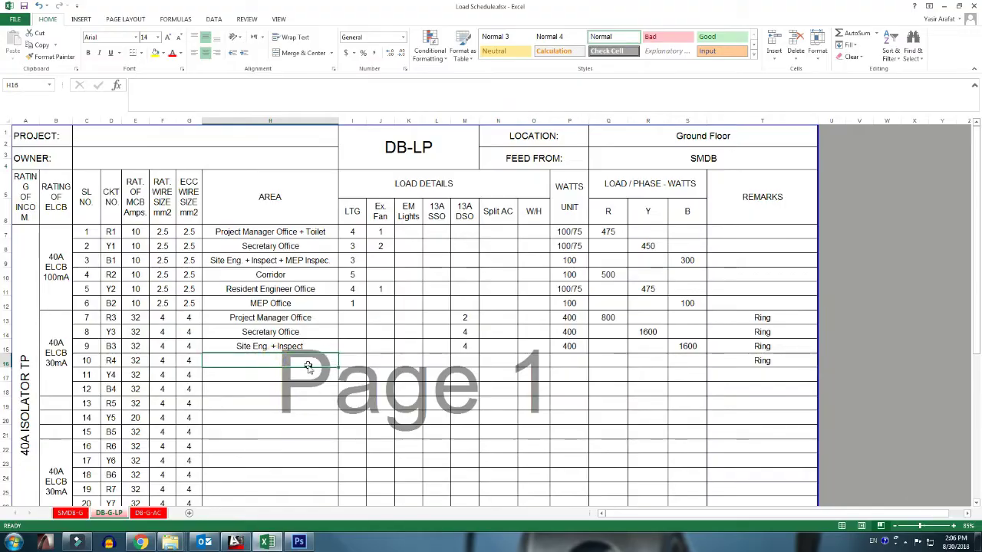
{"action": "key", "text": "alt+Tab"}
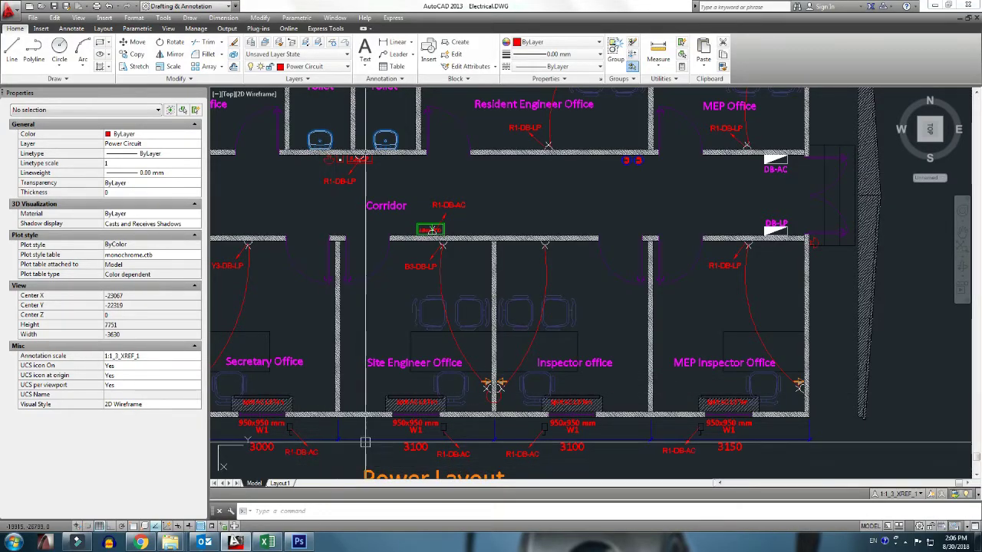
- View the lighting layout around the Resident Engineer and MEP offices
{"action": "left_click", "coordinate": [904, 541]}
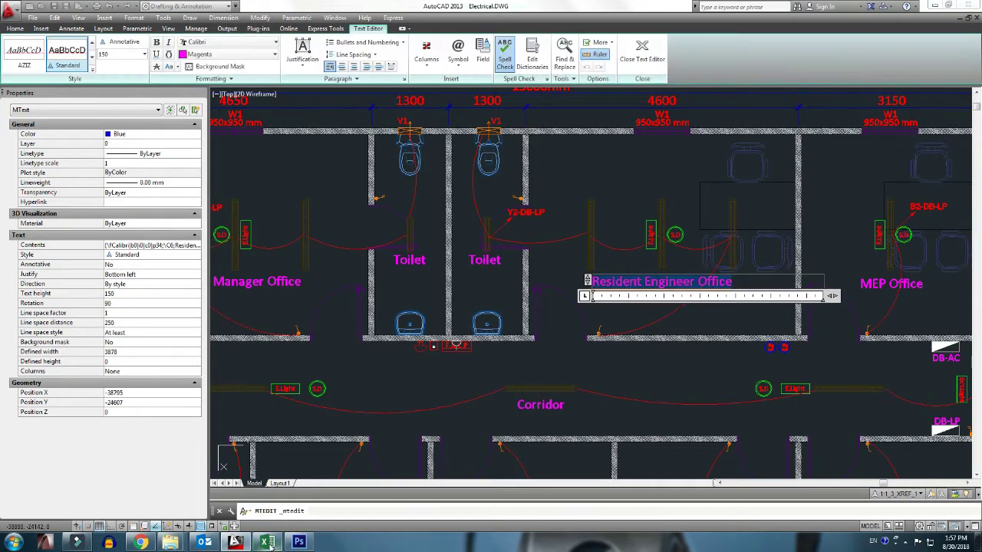
{"action": "left_click", "coordinate": [266, 543]}
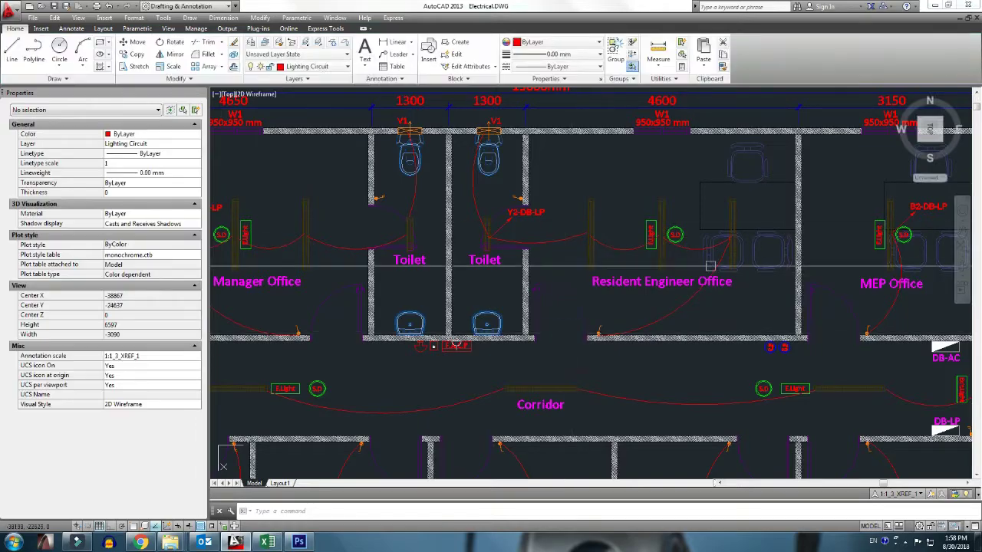
- Complete Resident Engineer Office with 4 lights, 1 fan, 100/75 W units and 475 W on phase Y
{"action": "left_click", "coordinate": [358, 285]}
{"action": "type", "text": "4\t1"}
{"action": "key", "text": "Tab"}
{"action": "key", "text": "Tab"}
{"action": "key", "text": "Tab"}
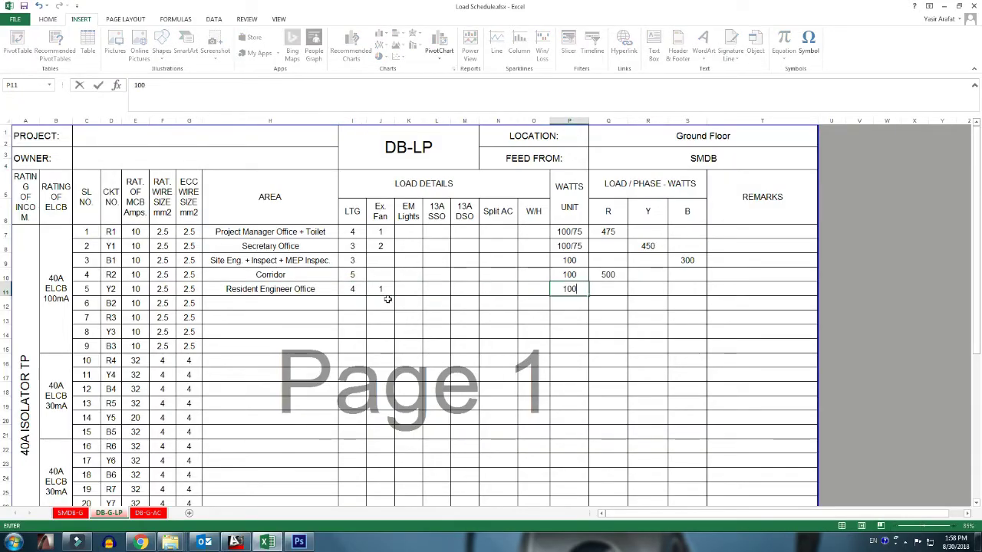
{"action": "type", "text": "100/75"}
{"action": "key", "text": "Tab"}
{"action": "key", "text": "Tab"}
{"action": "type", "text": "475"}
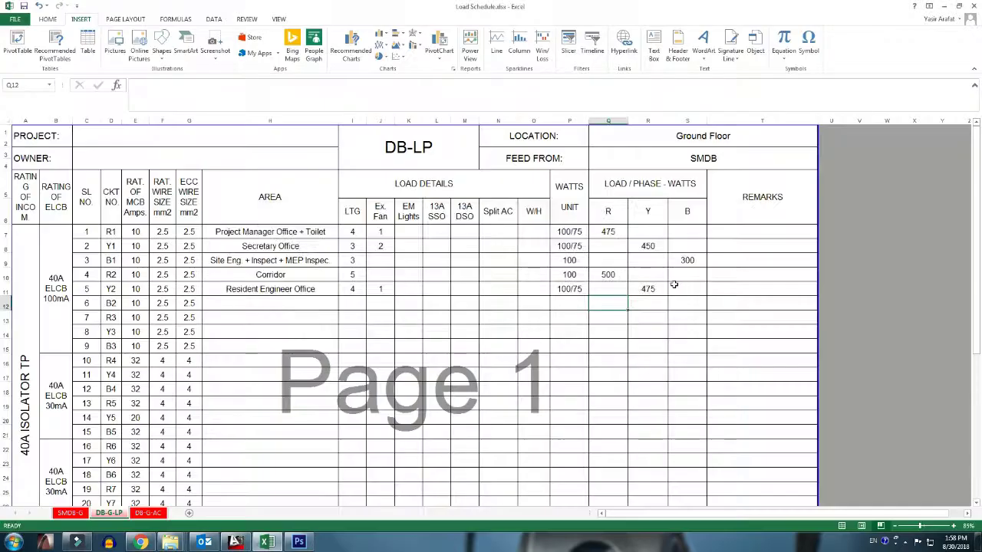
{"action": "left_click", "coordinate": [608, 304]}
- Add MEP Office on circuit B2 with 1 light
{"action": "left_click", "coordinate": [327, 303]}
{"action": "type", "text": "MEP Office"}
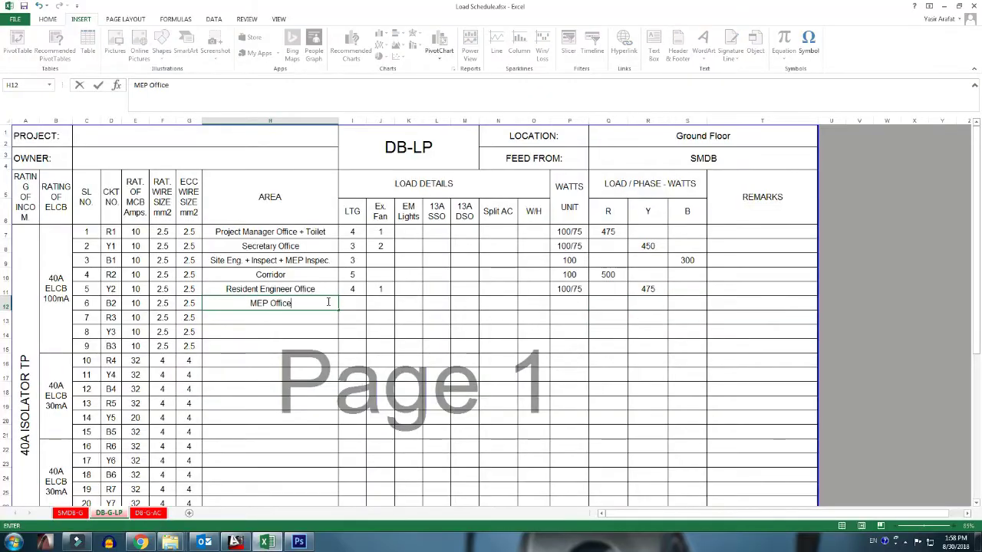
{"action": "key", "text": "Tab"}
{"action": "type", "text": "1"}
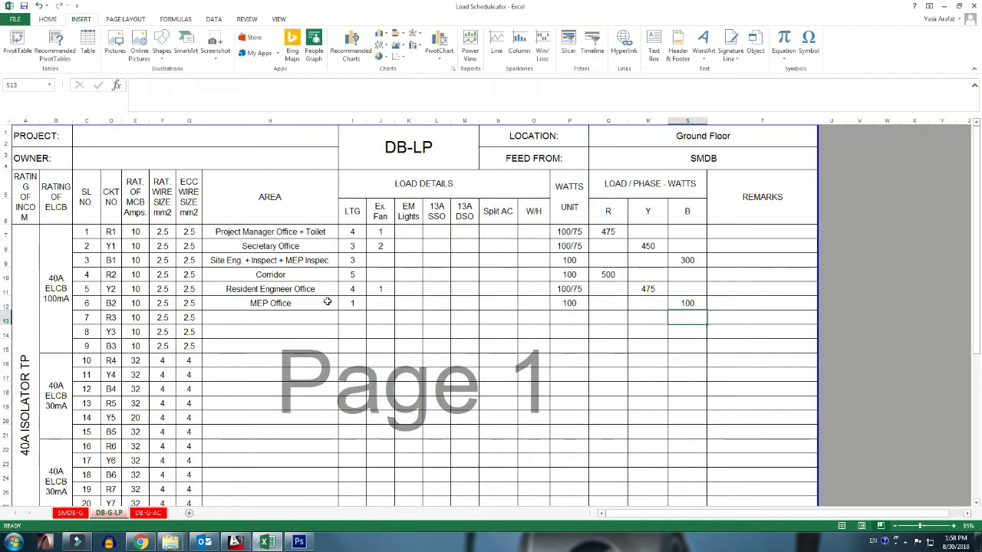
{"action": "key", "text": "alt+Tab"}
- Make Power Circuit the current layer
{"action": "scroll", "coordinate": [476, 349], "scroll_direction": "up", "scroll_amount": 3}
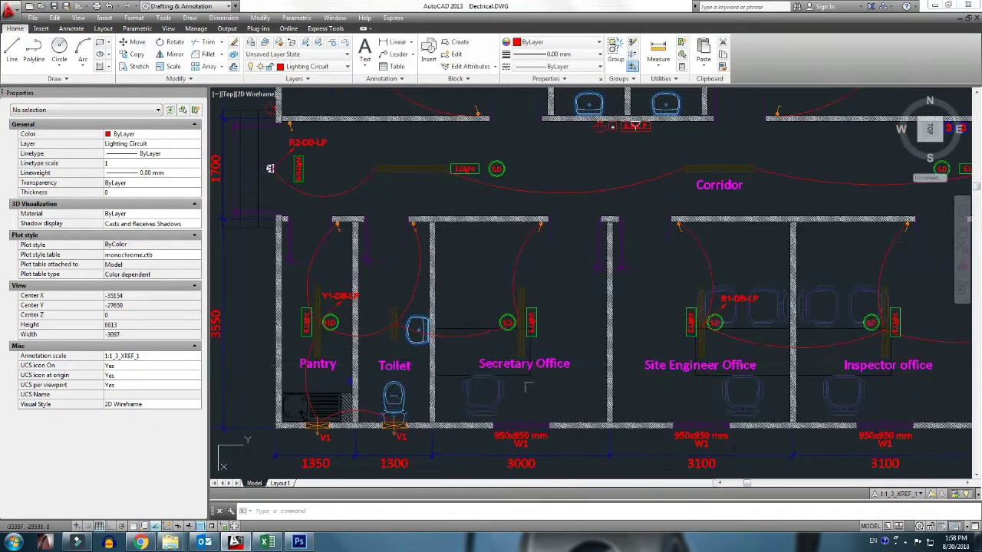
{"action": "scroll", "coordinate": [467, 353], "scroll_direction": "down", "scroll_amount": 5}
{"action": "scroll", "coordinate": [623, 390], "scroll_direction": "up", "scroll_amount": 3}
{"action": "scroll", "coordinate": [622, 390], "scroll_direction": "down", "scroll_amount": 2}
{"action": "scroll", "coordinate": [627, 313], "scroll_direction": "up", "scroll_amount": 2}
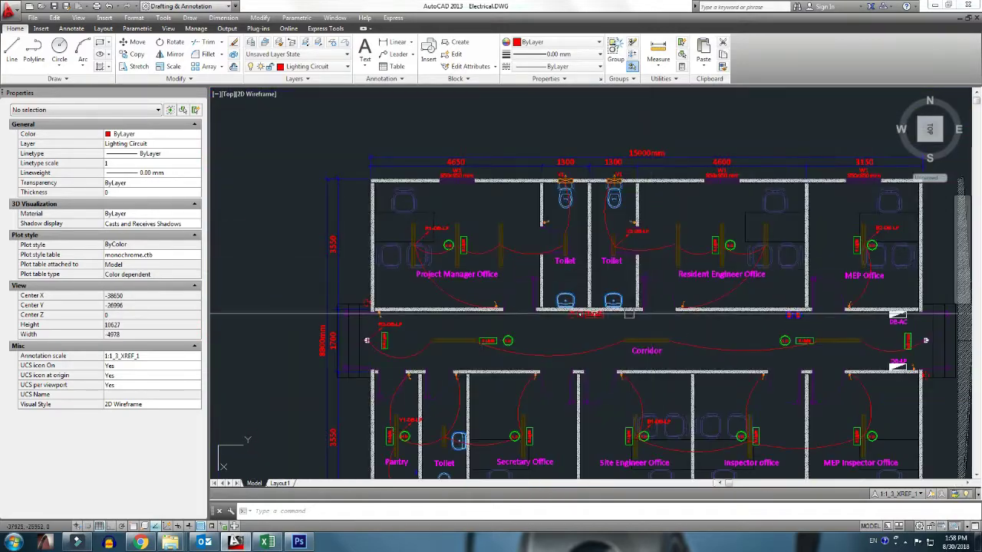
{"action": "scroll", "coordinate": [734, 305], "scroll_direction": "down", "scroll_amount": 2}
{"action": "scroll", "coordinate": [690, 192], "scroll_direction": "up", "scroll_amount": 2}
{"action": "left_click", "coordinate": [306, 66]}
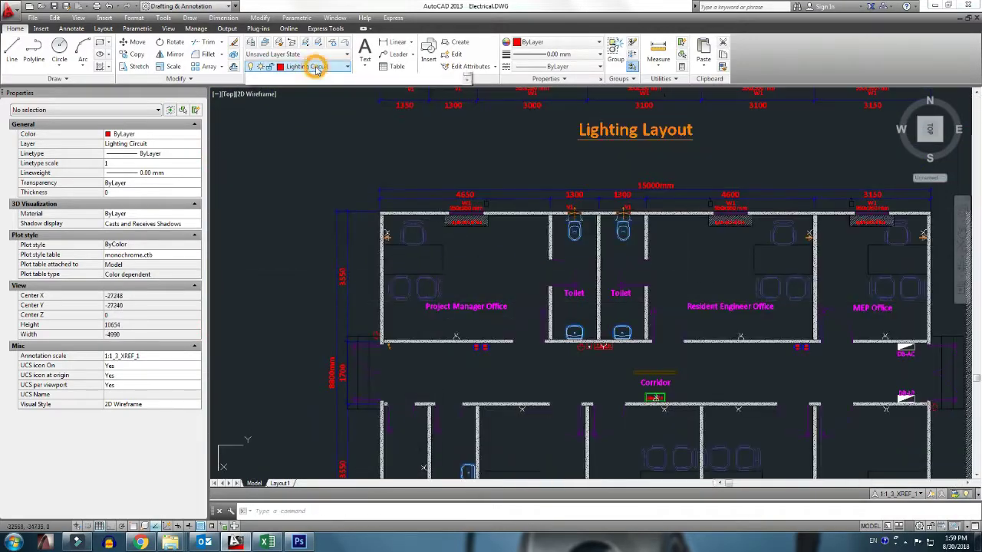
{"action": "left_click", "coordinate": [345, 151]}
- Draw a wiring arc from the Site Engineer socket to the Inspector office socket
{"action": "type", "text": "a"}
{"action": "key", "text": "Return"}
{"action": "scroll", "coordinate": [377, 192], "scroll_direction": "up", "scroll_amount": 3}
{"action": "scroll", "coordinate": [460, 307], "scroll_direction": "up", "scroll_amount": 2}
{"action": "scroll", "coordinate": [565, 389], "scroll_direction": "down", "scroll_amount": 5}
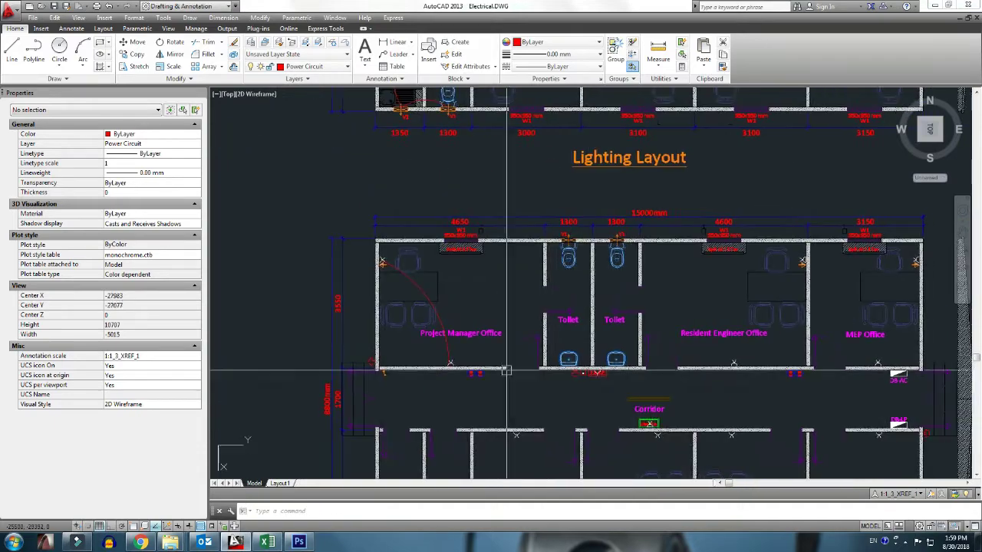
{"action": "scroll", "coordinate": [570, 367], "scroll_direction": "up", "scroll_amount": 3}
{"action": "scroll", "coordinate": [668, 197], "scroll_direction": "up", "scroll_amount": 2}
{"action": "scroll", "coordinate": [690, 192], "scroll_direction": "down", "scroll_amount": 3}
{"action": "key", "text": "Escape"}
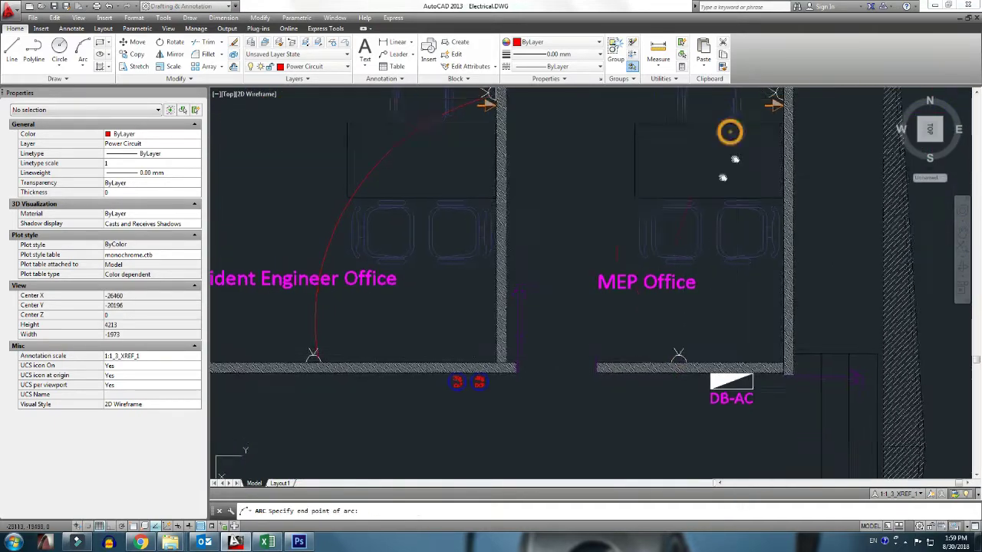
{"action": "scroll", "coordinate": [699, 132], "scroll_direction": "down", "scroll_amount": 3}
{"action": "key", "text": "Return"}
{"action": "scroll", "coordinate": [686, 333], "scroll_direction": "up", "scroll_amount": 3}
{"action": "left_click", "coordinate": [668, 192]}
{"action": "scroll", "coordinate": [559, 361], "scroll_direction": "up", "scroll_amount": 2}
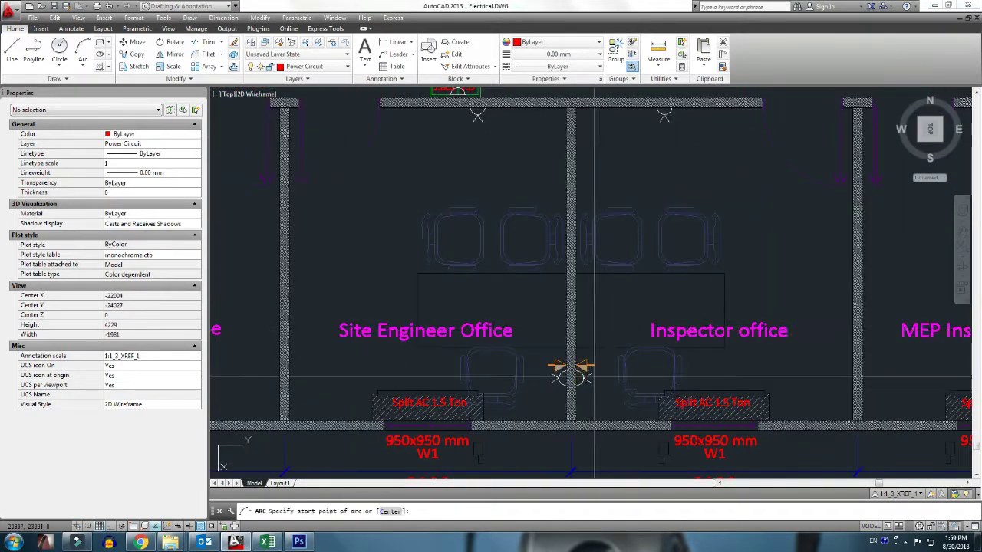
{"action": "left_click", "coordinate": [571, 372]}
{"action": "left_click", "coordinate": [476, 115]}
- Draw a wiring arc from the Pantry wall point to the Secretary Office socket
{"action": "key", "text": "Return"}
{"action": "scroll", "coordinate": [478, 211], "scroll_direction": "down", "scroll_amount": 2}
{"action": "scroll", "coordinate": [350, 285], "scroll_direction": "up", "scroll_amount": 5}
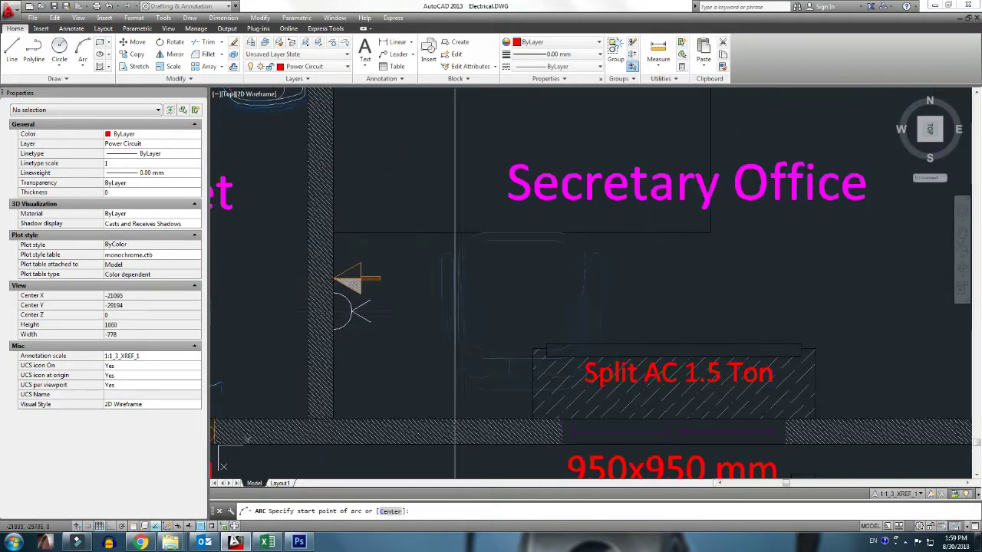
{"action": "left_click", "coordinate": [351, 285]}
{"action": "scroll", "coordinate": [383, 291], "scroll_direction": "down", "scroll_amount": 5}
{"action": "scroll", "coordinate": [434, 307], "scroll_direction": "down", "scroll_amount": 1}
{"action": "scroll", "coordinate": [533, 230], "scroll_direction": "up", "scroll_amount": 3}
{"action": "scroll", "coordinate": [644, 429], "scroll_direction": "down", "scroll_amount": 5}
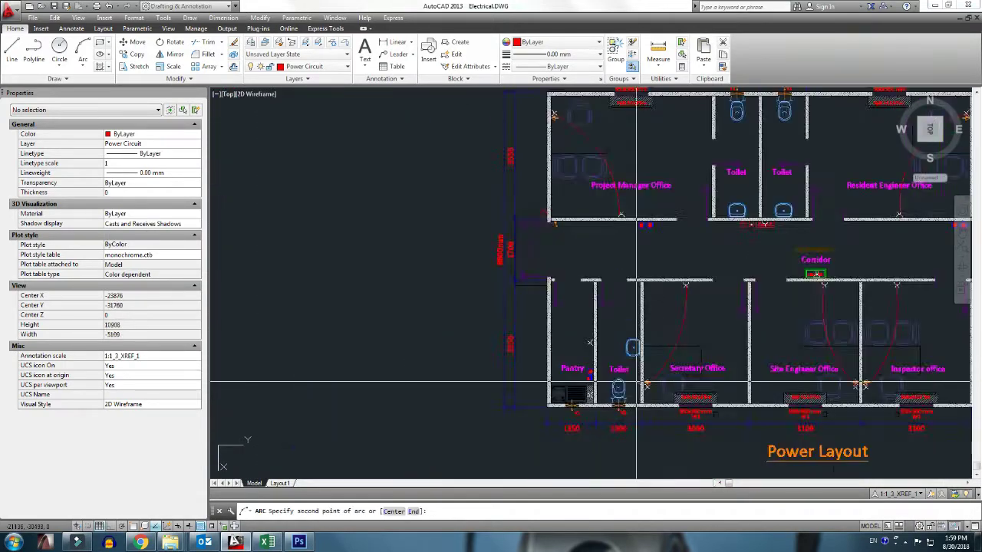
{"action": "key", "text": "Escape"}
{"action": "scroll", "coordinate": [562, 285], "scroll_direction": "down", "scroll_amount": 3}
{"action": "scroll", "coordinate": [496, 460], "scroll_direction": "up", "scroll_amount": 6}
{"action": "key", "text": "Return"}
{"action": "key", "text": "Return"}
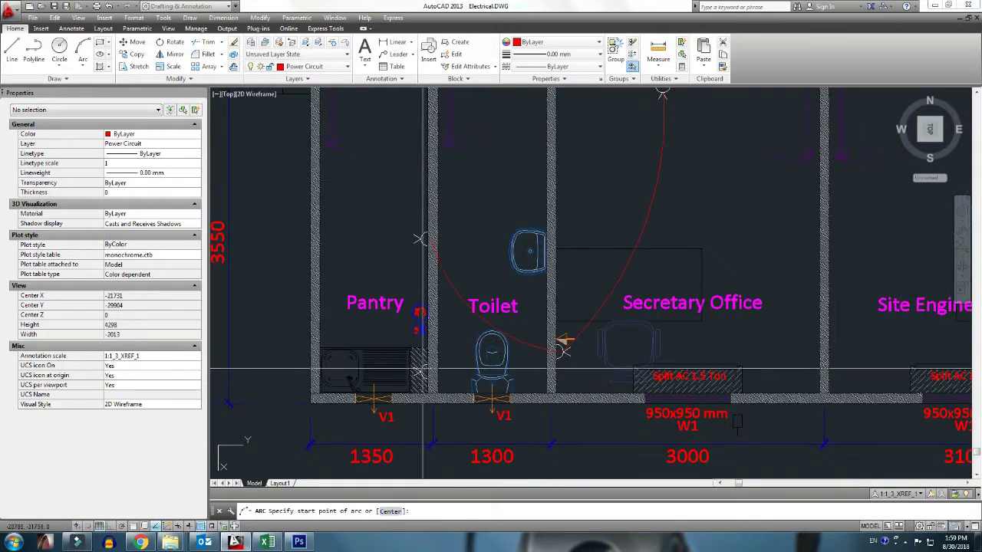
{"action": "left_click", "coordinate": [564, 349]}
{"action": "scroll", "coordinate": [421, 240], "scroll_direction": "up", "scroll_amount": 3}
{"action": "scroll", "coordinate": [537, 253], "scroll_direction": "down", "scroll_amount": 8}
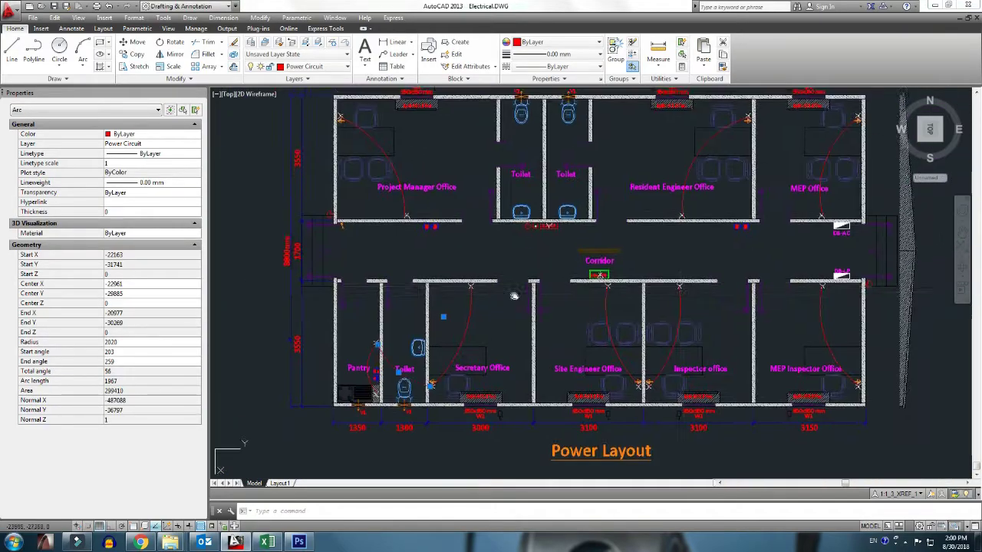
{"action": "key", "text": "Escape"}
- Copy the R1-DB-LP circuit label into the Resident Engineer Office
{"action": "scroll", "coordinate": [537, 253], "scroll_direction": "up", "scroll_amount": 5}
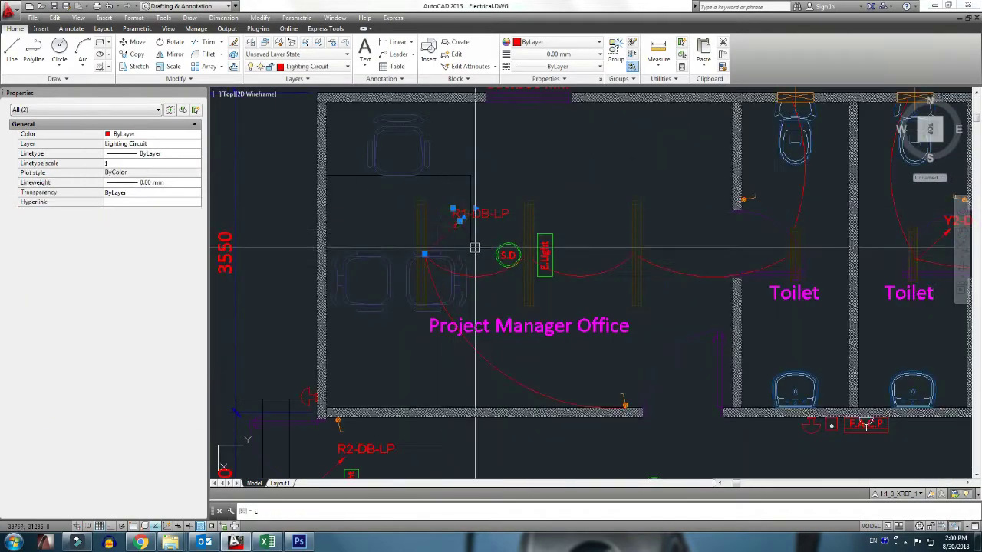
{"action": "left_click", "coordinate": [508, 253]}
{"action": "type", "text": "co"}
{"action": "key", "text": "Return"}
{"action": "left_click", "coordinate": [508, 253]}
{"action": "scroll", "coordinate": [460, 157], "scroll_direction": "down", "scroll_amount": 5}
{"action": "scroll", "coordinate": [460, 156], "scroll_direction": "up", "scroll_amount": 5}
{"action": "scroll", "coordinate": [483, 176], "scroll_direction": "down", "scroll_amount": 5}
{"action": "scroll", "coordinate": [561, 312], "scroll_direction": "up", "scroll_amount": 4}
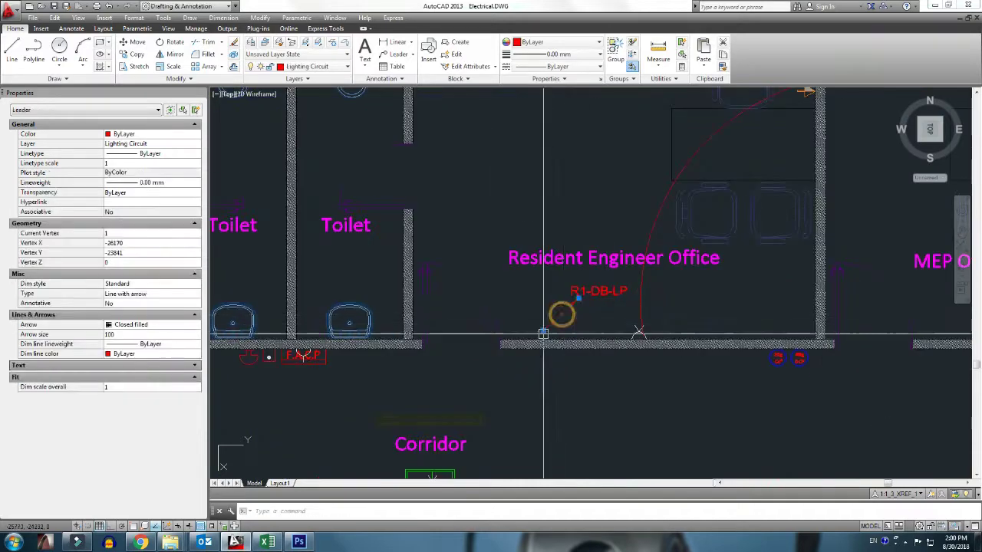
{"action": "scroll", "coordinate": [606, 319], "scroll_direction": "up", "scroll_amount": 1}
{"action": "left_click", "coordinate": [614, 322]}
- Copy the R1-DB-LP label into the MEP Office and point its leader at the light fixture
{"action": "type", "text": "co"}
{"action": "key", "text": "Return"}
{"action": "left_click", "coordinate": [615, 269]}
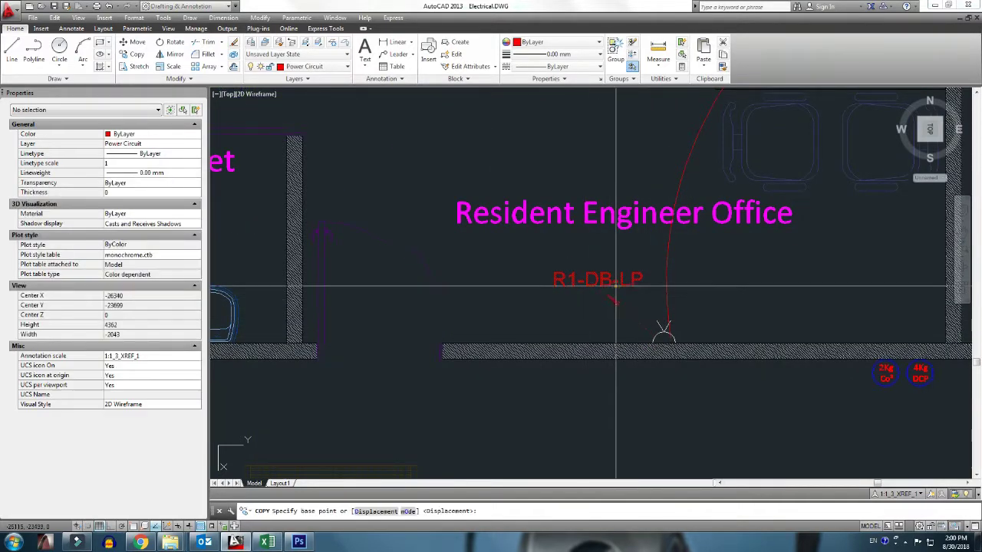
{"action": "scroll", "coordinate": [651, 338], "scroll_direction": "down", "scroll_amount": 2}
{"action": "left_click", "coordinate": [792, 292]}
{"action": "scroll", "coordinate": [791, 292], "scroll_direction": "down", "scroll_amount": 3}
{"action": "scroll", "coordinate": [767, 285], "scroll_direction": "up", "scroll_amount": 5}
{"action": "left_click", "coordinate": [728, 230]}
{"action": "left_click", "coordinate": [751, 254]}
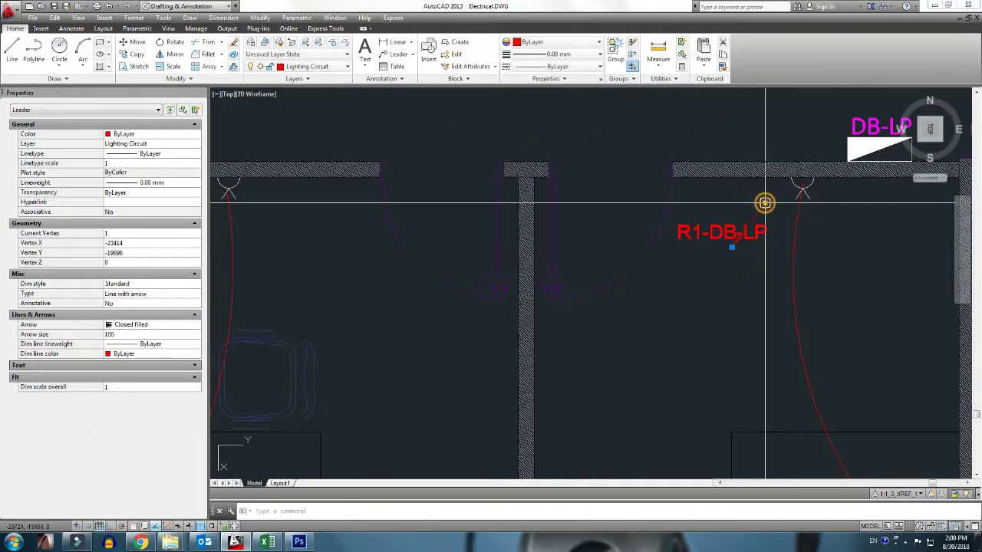
{"action": "left_click", "coordinate": [794, 182]}
- Place another copy of the R1-DB-LP label near the W1 split AC unit
{"action": "scroll", "coordinate": [772, 225], "scroll_direction": "down", "scroll_amount": 2}
{"action": "scroll", "coordinate": [690, 253], "scroll_direction": "down", "scroll_amount": 3}
{"action": "scroll", "coordinate": [568, 238], "scroll_direction": "up", "scroll_amount": 3}
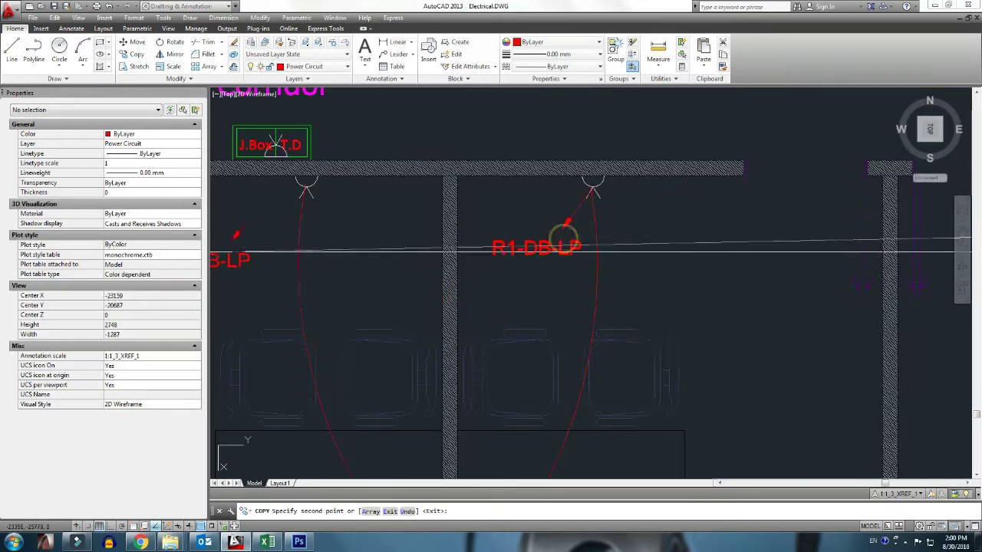
{"action": "scroll", "coordinate": [423, 282], "scroll_direction": "down", "scroll_amount": 3}
{"action": "scroll", "coordinate": [423, 280], "scroll_direction": "up", "scroll_amount": 4}
{"action": "middle_click_drag", "start_coordinate": [930, 175], "coordinate": [679, 335]}
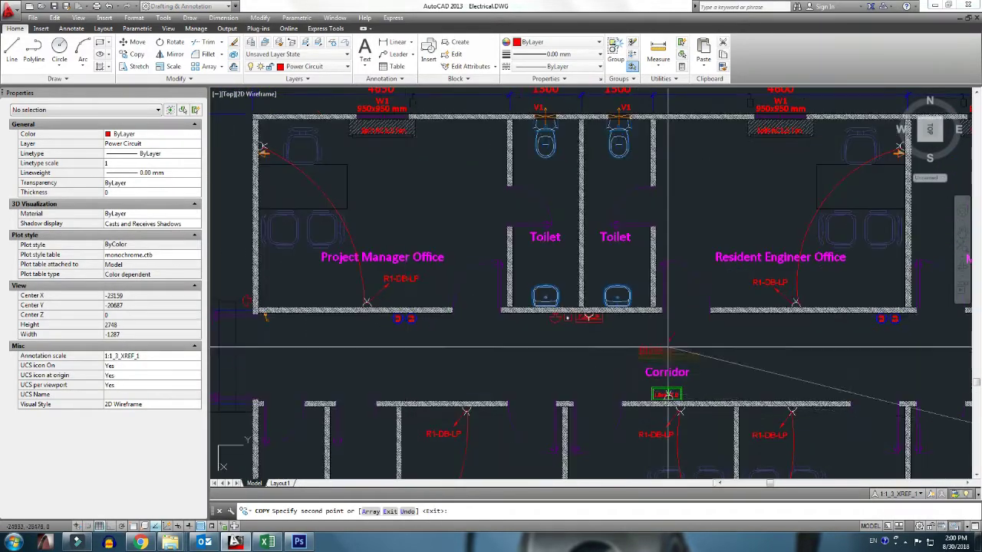
{"action": "scroll", "coordinate": [322, 346], "scroll_direction": "up", "scroll_amount": 4}
{"action": "scroll", "coordinate": [759, 261], "scroll_direction": "down", "scroll_amount": 4}
{"action": "middle_click_drag", "start_coordinate": [920, 306], "coordinate": [645, 315]}
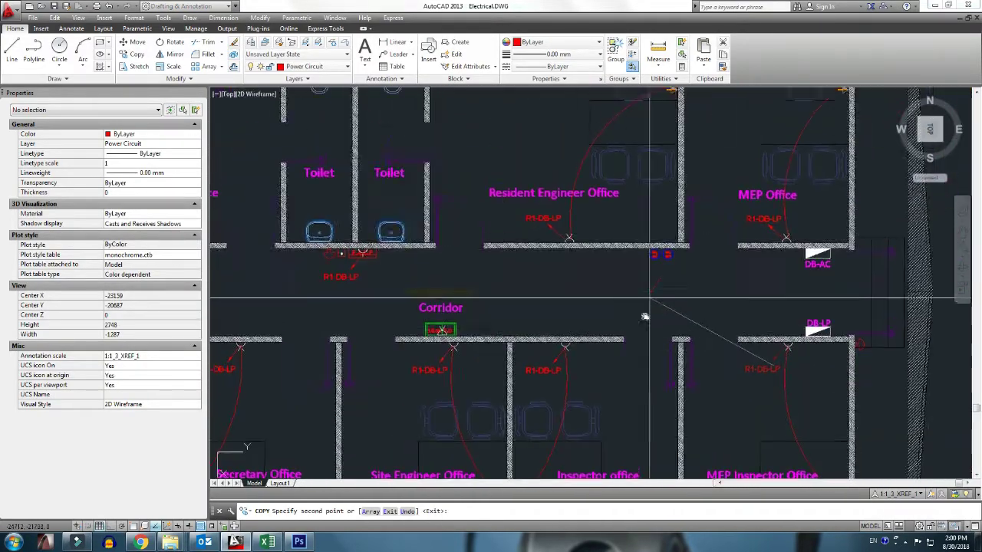
{"action": "scroll", "coordinate": [571, 259], "scroll_direction": "down", "scroll_amount": 2}
{"action": "scroll", "coordinate": [447, 259], "scroll_direction": "up", "scroll_amount": 4}
{"action": "left_click", "coordinate": [467, 207]}
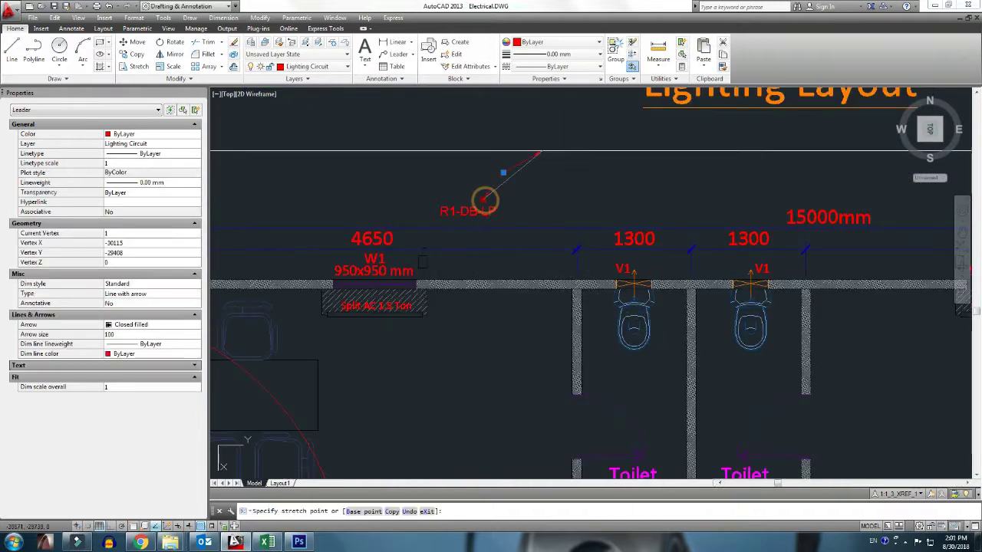
{"action": "key", "text": "Escape"}
- Edit the W1 label copy so it reads R1-DB-AC
{"action": "scroll", "coordinate": [489, 223], "scroll_direction": "up", "scroll_amount": 2}
{"action": "double_click", "coordinate": [510, 183]}
{"action": "scroll", "coordinate": [510, 183], "scroll_direction": "up", "scroll_amount": 3}
{"action": "type", "text": "AC"}
{"action": "key", "text": "Return"}
{"action": "scroll", "coordinate": [518, 285], "scroll_direction": "down", "scroll_amount": 5}
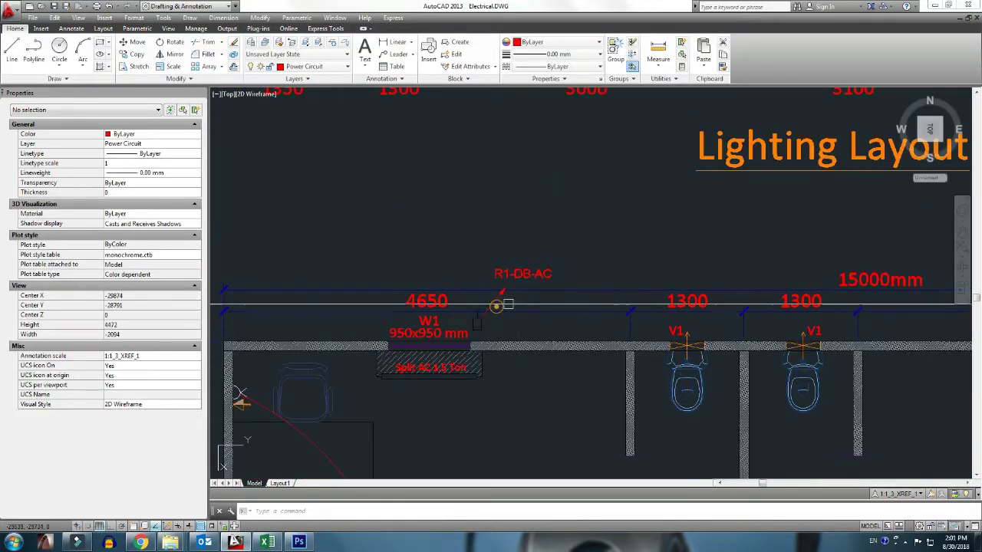
- Move the R1-DB-AC label into its new position
{"action": "left_click", "coordinate": [497, 305]}
{"action": "scroll", "coordinate": [679, 279], "scroll_direction": "up", "scroll_amount": 1}
{"action": "scroll", "coordinate": [588, 345], "scroll_direction": "down", "scroll_amount": 5}
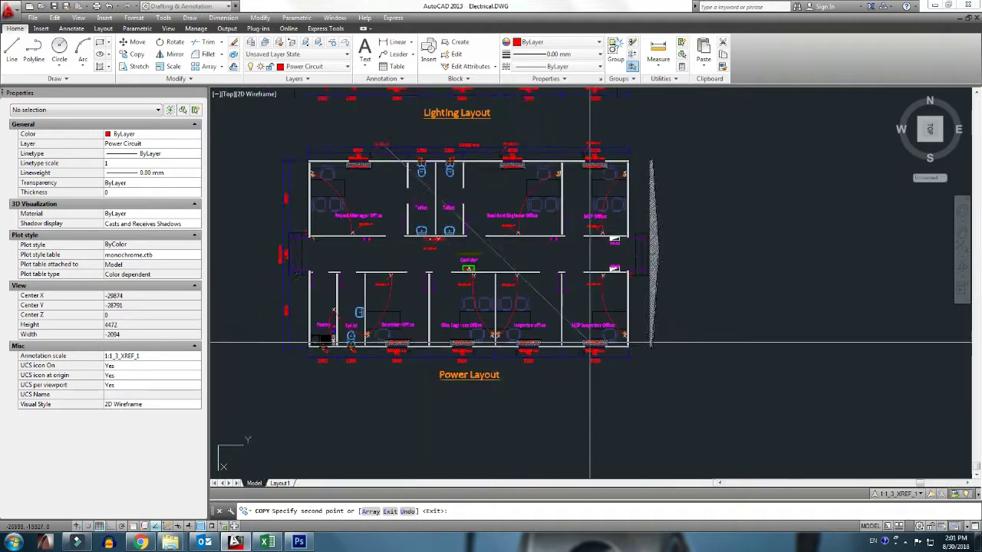
{"action": "scroll", "coordinate": [589, 345], "scroll_direction": "up", "scroll_amount": 5}
{"action": "scroll", "coordinate": [460, 395], "scroll_direction": "up", "scroll_amount": 2}
{"action": "type", "text": "m"}
{"action": "key", "text": "Return"}
{"action": "left_click", "coordinate": [437, 278]}
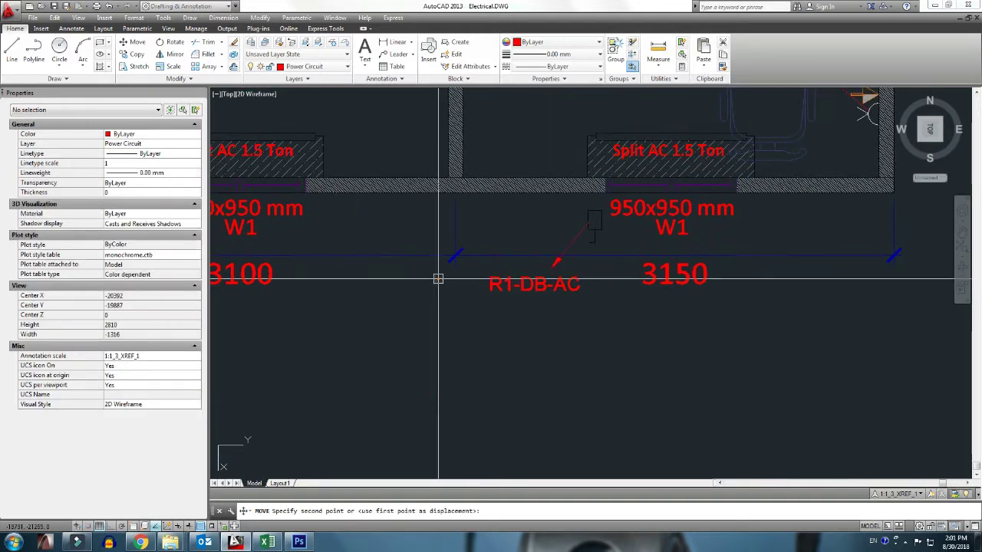
{"action": "left_click", "coordinate": [541, 265]}
- Copy the R1-DB-AC label beside the 3100 unit and to the corridor junction box
{"action": "scroll", "coordinate": [460, 299], "scroll_direction": "down", "scroll_amount": 1}
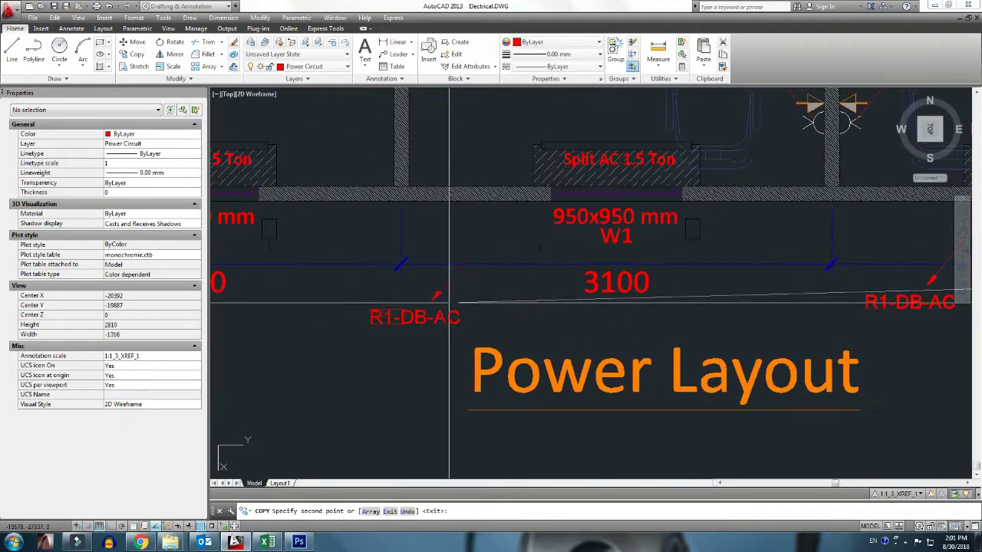
{"action": "left_click", "coordinate": [690, 237]}
{"action": "key", "text": "Return"}
{"action": "scroll", "coordinate": [741, 268], "scroll_direction": "down", "scroll_amount": 4}
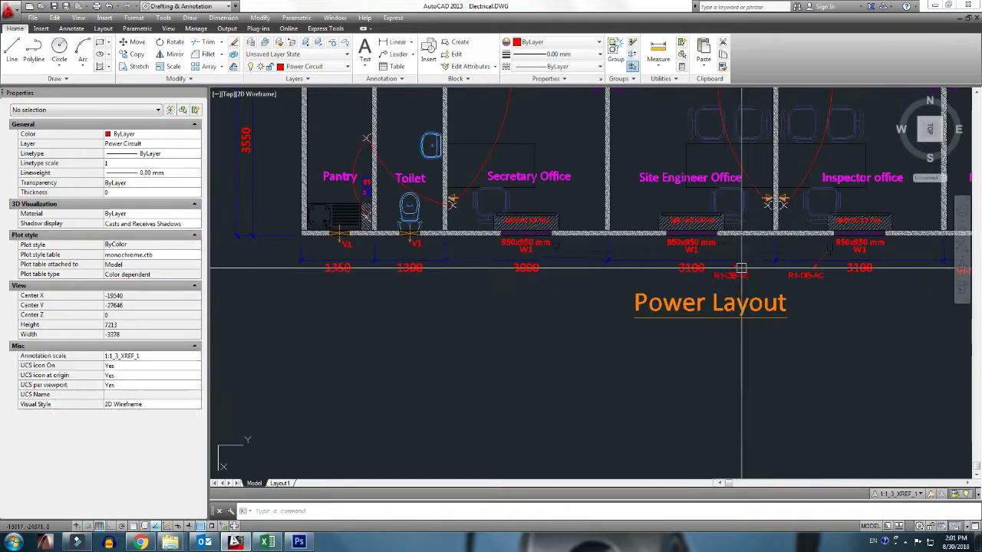
{"action": "scroll", "coordinate": [741, 268], "scroll_direction": "up", "scroll_amount": 4}
{"action": "left_click", "coordinate": [756, 246]}
{"action": "key", "text": "Return"}
{"action": "left_click", "coordinate": [766, 253]}
{"action": "scroll", "coordinate": [537, 253], "scroll_direction": "down", "scroll_amount": 4}
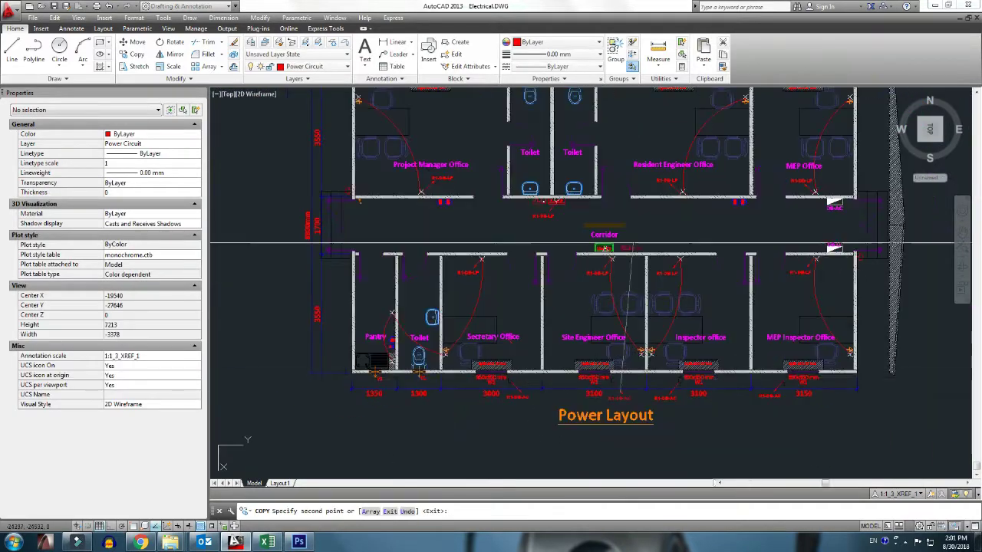
{"action": "scroll", "coordinate": [603, 247], "scroll_direction": "up", "scroll_amount": 4}
{"action": "left_click", "coordinate": [614, 285]}
{"action": "key", "text": "Return"}
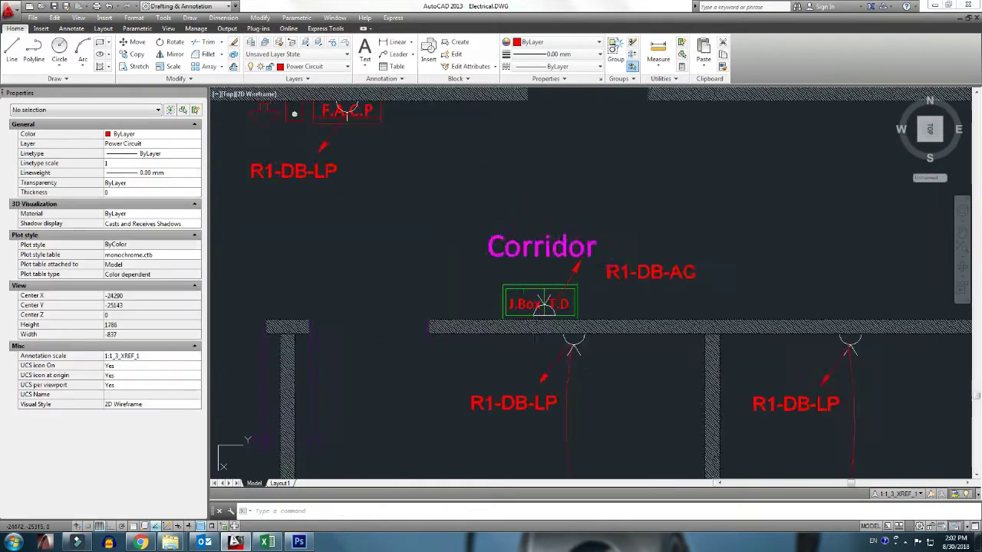
- In Excel, merge and center the ELCB rating cells B13:B18
{"action": "scroll", "coordinate": [603, 211], "scroll_direction": "down", "scroll_amount": 4}
{"action": "scroll", "coordinate": [388, 169], "scroll_direction": "up", "scroll_amount": 3}
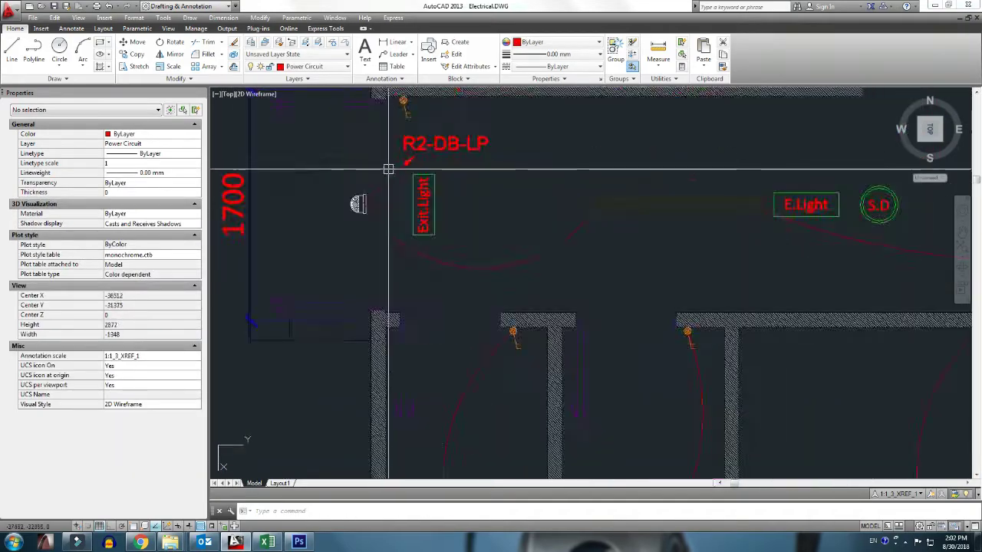
{"action": "scroll", "coordinate": [388, 168], "scroll_direction": "down", "scroll_amount": 3}
{"action": "key", "text": "alt+Tab"}
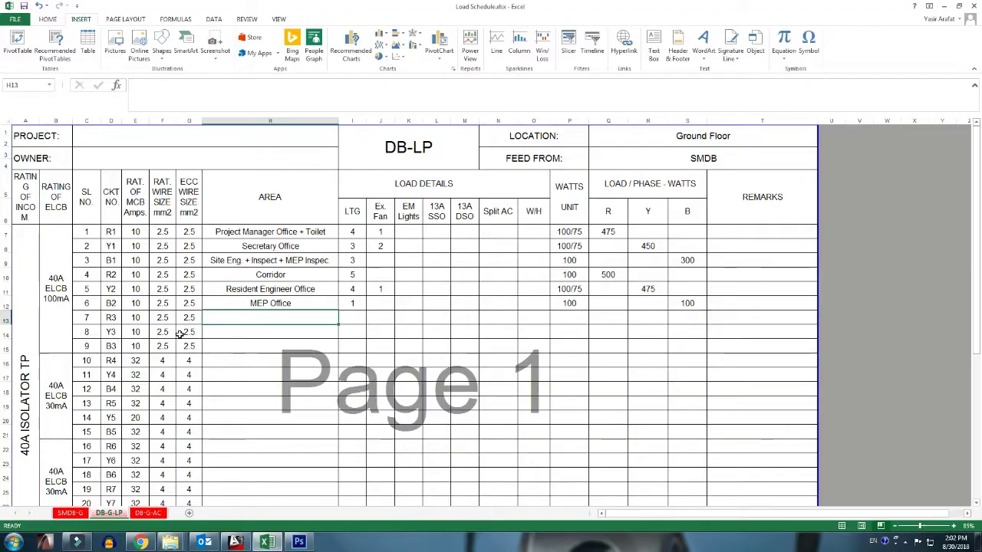
{"action": "left_click", "coordinate": [55, 276]}
{"action": "left_click", "coordinate": [48, 18]}
{"action": "left_click", "coordinate": [299, 52]}
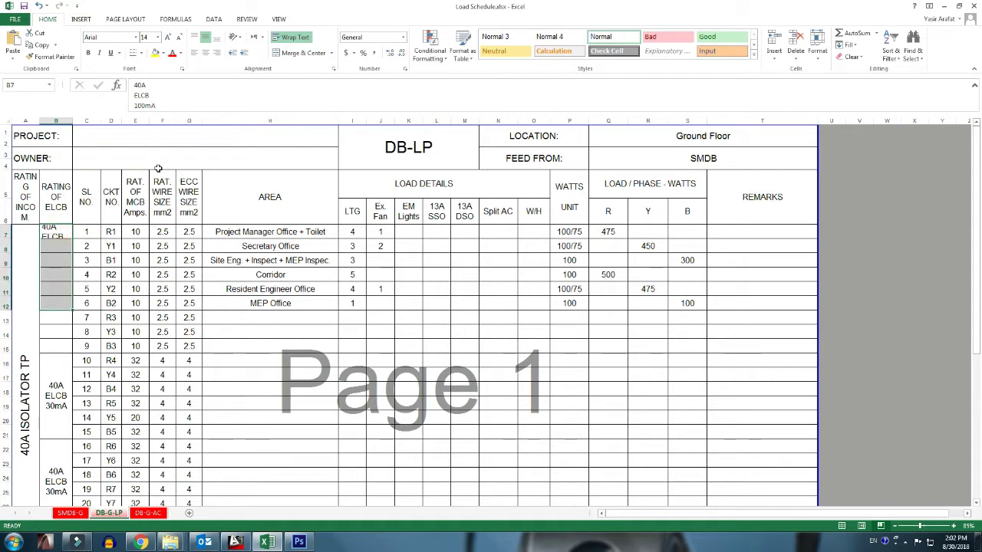
{"action": "left_click", "coordinate": [55, 395]}
{"action": "left_click_drag", "start_coordinate": [56, 317], "coordinate": [59, 368]}
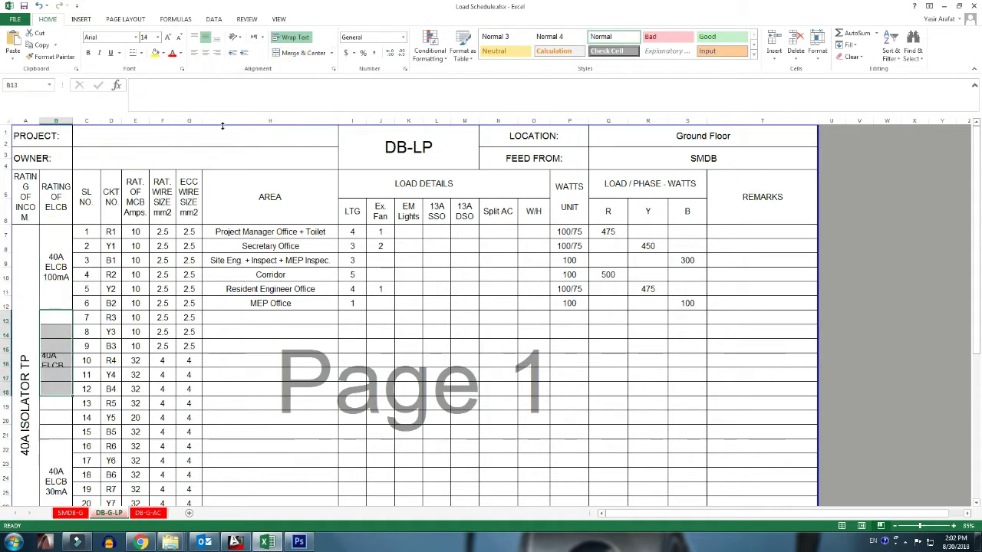
{"action": "left_click", "coordinate": [299, 52]}
{"action": "key", "text": "alt+Tab"}
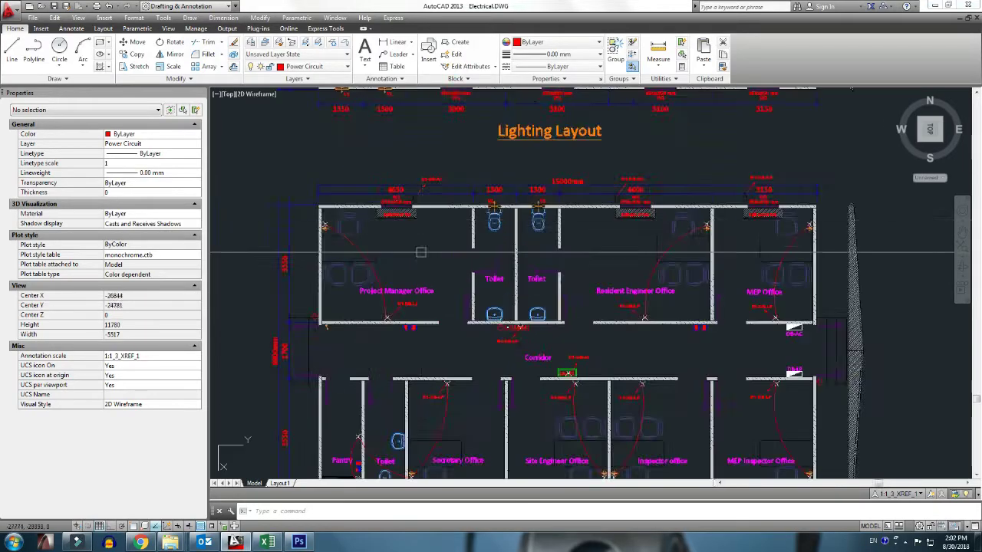
- Pan and zoom the lighting layout to bring the Project Manager Office label into view
{"action": "scroll", "coordinate": [420, 251], "scroll_direction": "down", "scroll_amount": 2}
{"action": "middle_click_drag", "start_coordinate": [420, 252], "coordinate": [464, 181]}
{"action": "scroll", "coordinate": [464, 181], "scroll_direction": "up", "scroll_amount": 2}
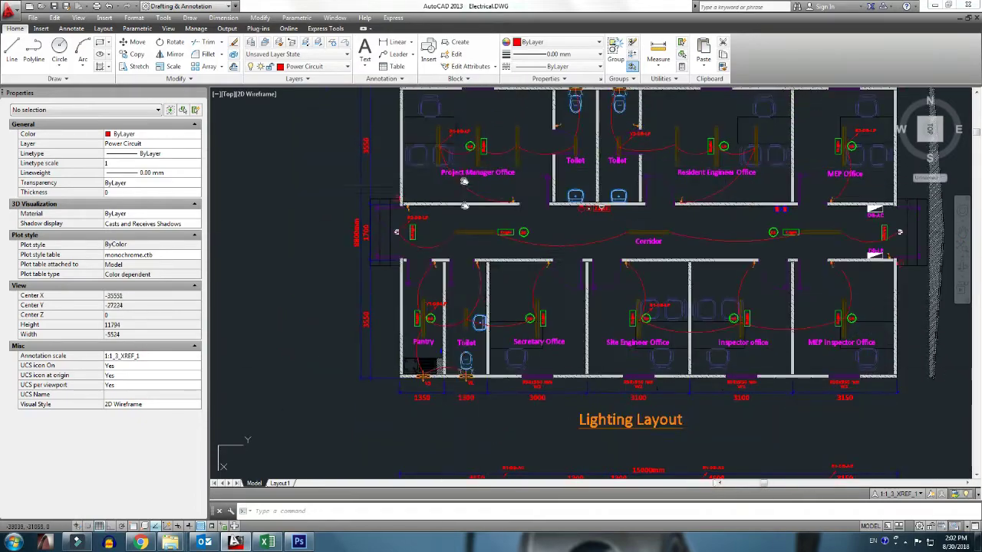
{"action": "scroll", "coordinate": [463, 181], "scroll_direction": "up", "scroll_amount": 3}
{"action": "scroll", "coordinate": [456, 209], "scroll_direction": "down", "scroll_amount": 3}
{"action": "scroll", "coordinate": [461, 200], "scroll_direction": "up", "scroll_amount": 3}
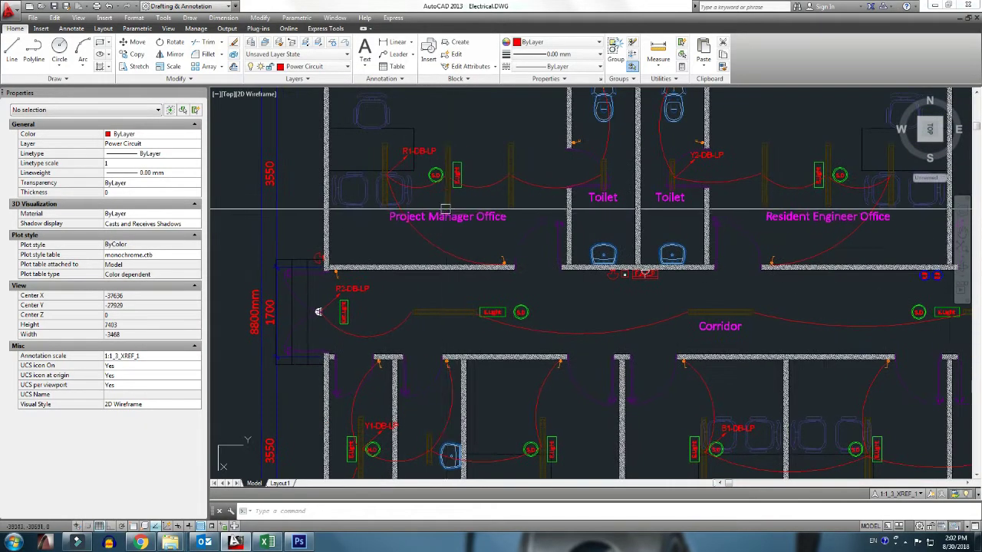
{"action": "scroll", "coordinate": [467, 230], "scroll_direction": "down", "scroll_amount": 2}
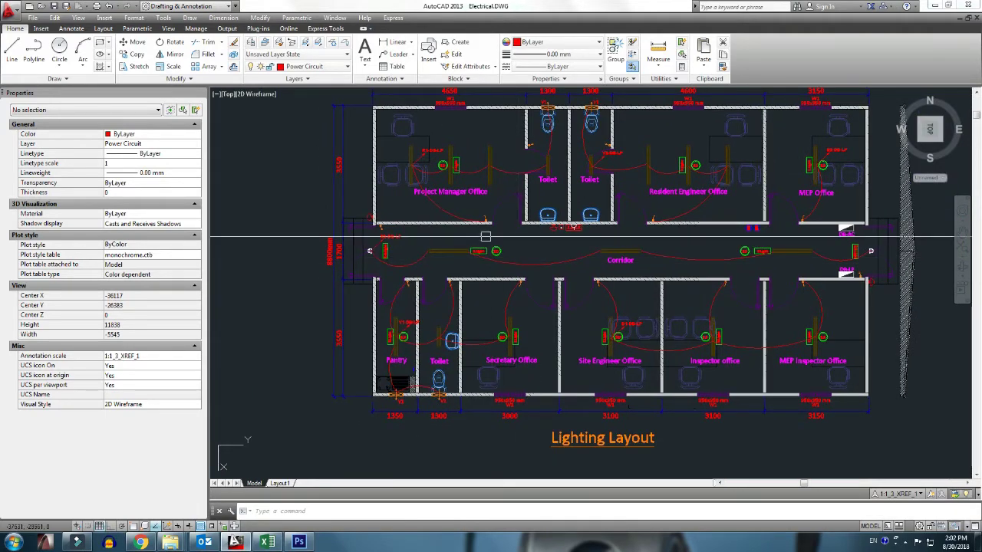
{"action": "middle_click_drag", "start_coordinate": [460, 252], "coordinate": [448, 229]}
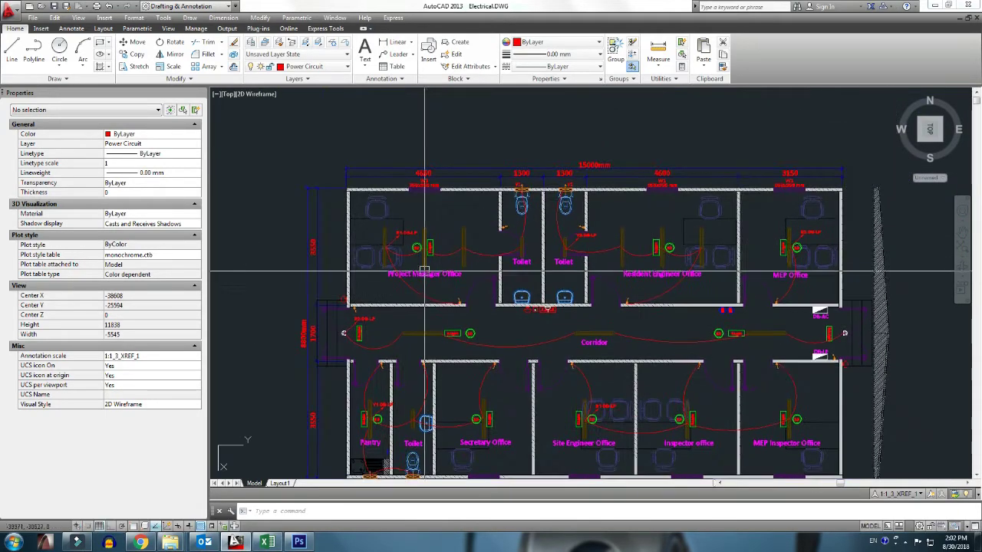
{"action": "scroll", "coordinate": [429, 219], "scroll_direction": "up", "scroll_amount": 4}
{"action": "scroll", "coordinate": [419, 222], "scroll_direction": "down", "scroll_amount": 2}
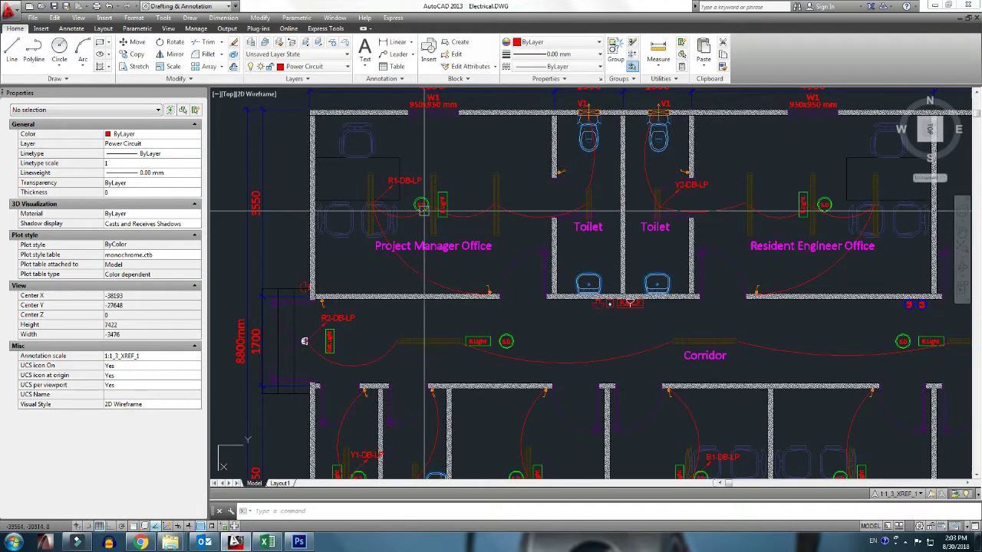
{"action": "scroll", "coordinate": [418, 226], "scroll_direction": "up", "scroll_amount": 3}
{"action": "scroll", "coordinate": [418, 225], "scroll_direction": "down", "scroll_amount": 3}
{"action": "scroll", "coordinate": [461, 247], "scroll_direction": "down", "scroll_amount": 3}
{"action": "scroll", "coordinate": [497, 343], "scroll_direction": "down", "scroll_amount": 3}
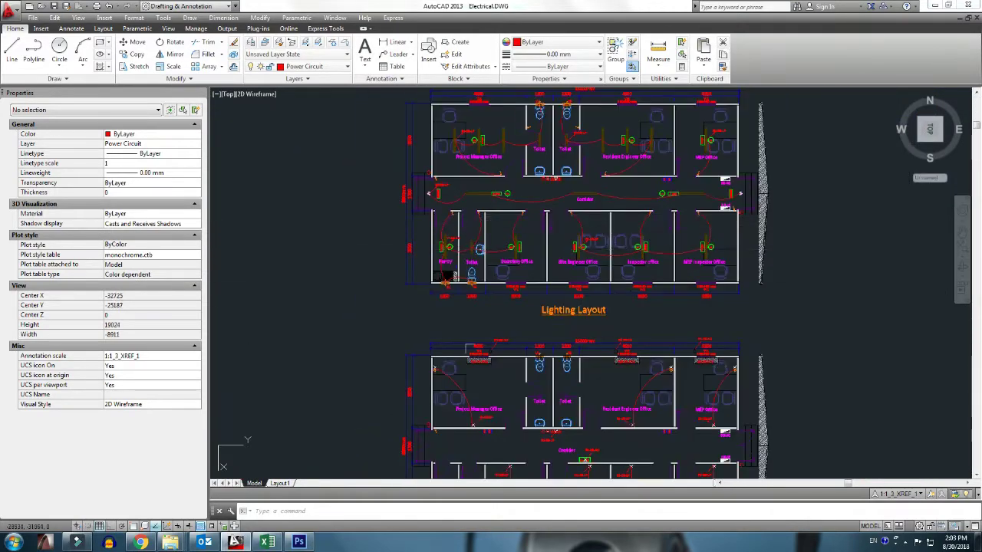
{"action": "scroll", "coordinate": [429, 222], "scroll_direction": "up", "scroll_amount": 3}
{"action": "scroll", "coordinate": [388, 210], "scroll_direction": "up", "scroll_amount": 2}
{"action": "scroll", "coordinate": [489, 339], "scroll_direction": "up", "scroll_amount": 3}
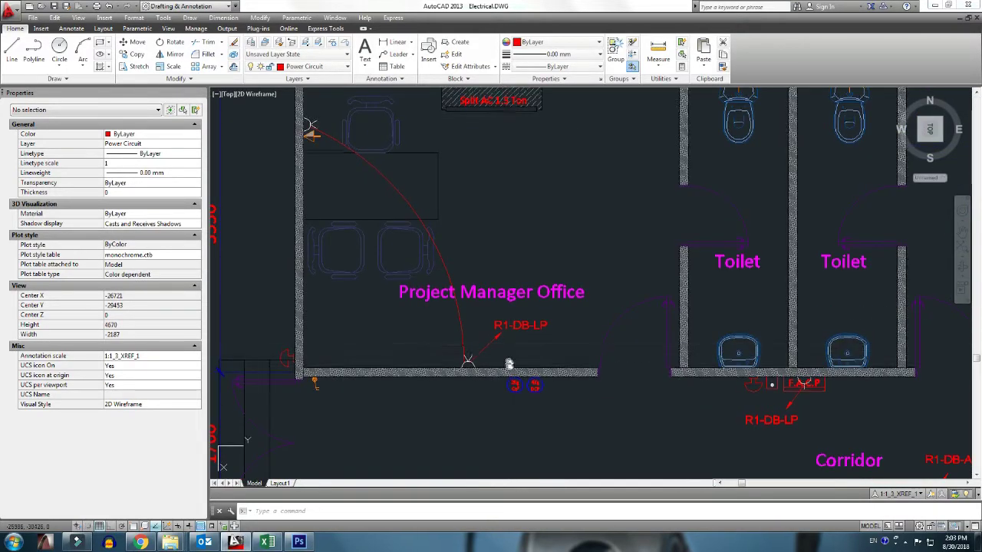
{"action": "scroll", "coordinate": [496, 351], "scroll_direction": "up", "scroll_amount": 1}
- Change the Project Manager Office label from R1-DB-LP to R3-DB-LP
{"action": "double_click", "coordinate": [494, 341]}
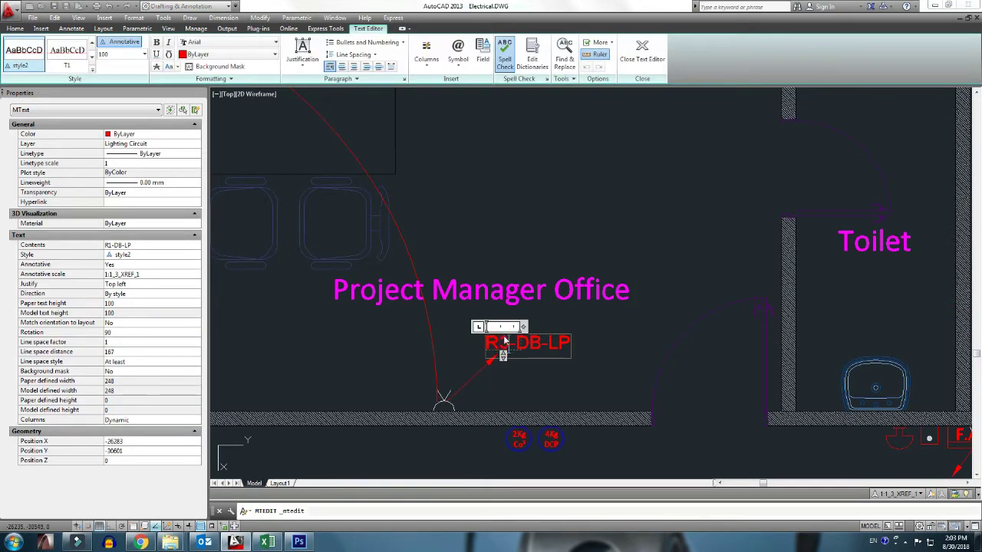
{"action": "type", "text": "3"}
{"action": "left_click", "coordinate": [537, 390]}
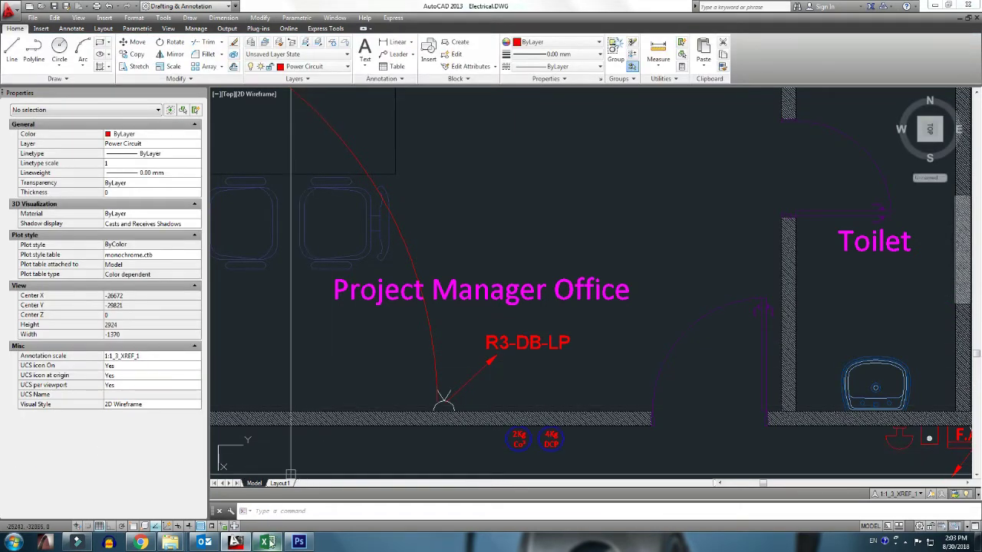
{"action": "left_click", "coordinate": [268, 543]}
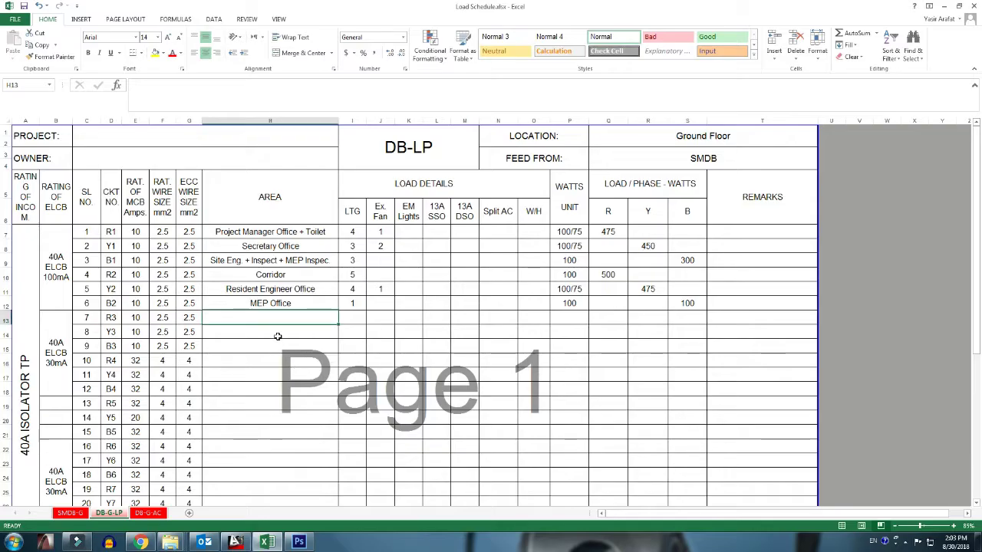
- Enter Project Manager Office as circuit R3's area name in H13
{"action": "type", "text": "Pro"}
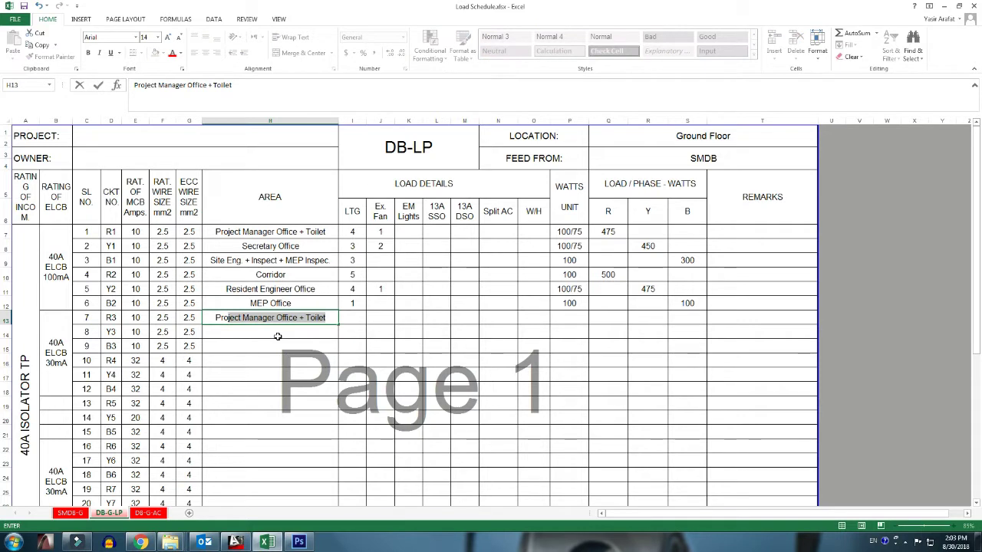
{"action": "key", "text": "Return"}
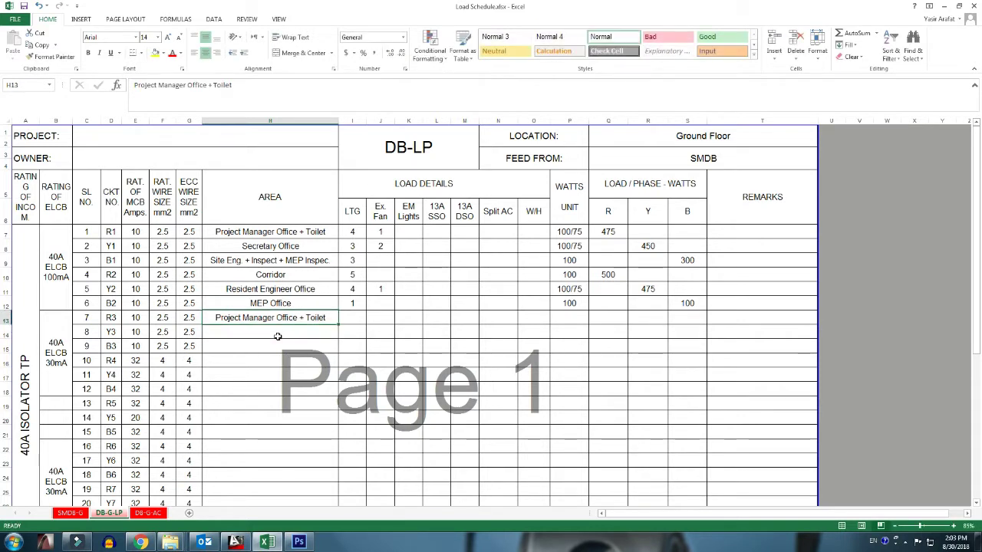
{"action": "key", "text": "F2"}
{"action": "key", "text": "BackSpace"}
{"action": "key", "text": "BackSpace"}
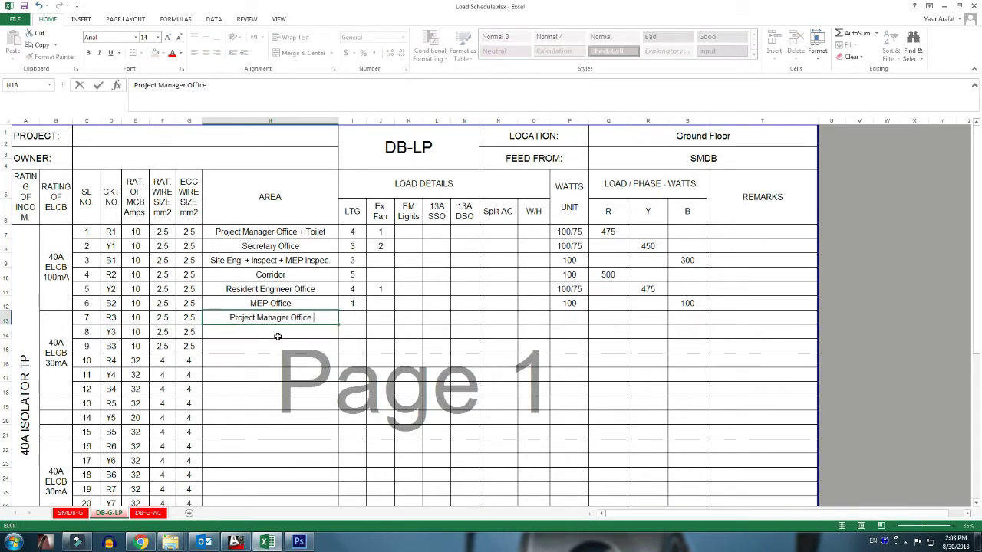
{"action": "key", "text": "Tab"}
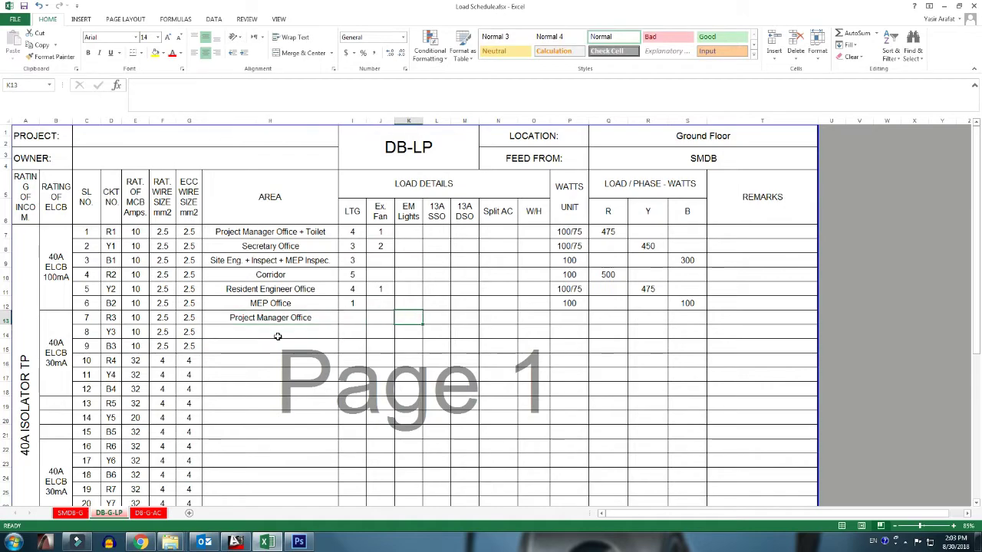
{"action": "key", "text": "alt+Tab"}
{"action": "scroll", "coordinate": [278, 336], "scroll_direction": "down", "scroll_amount": 5}
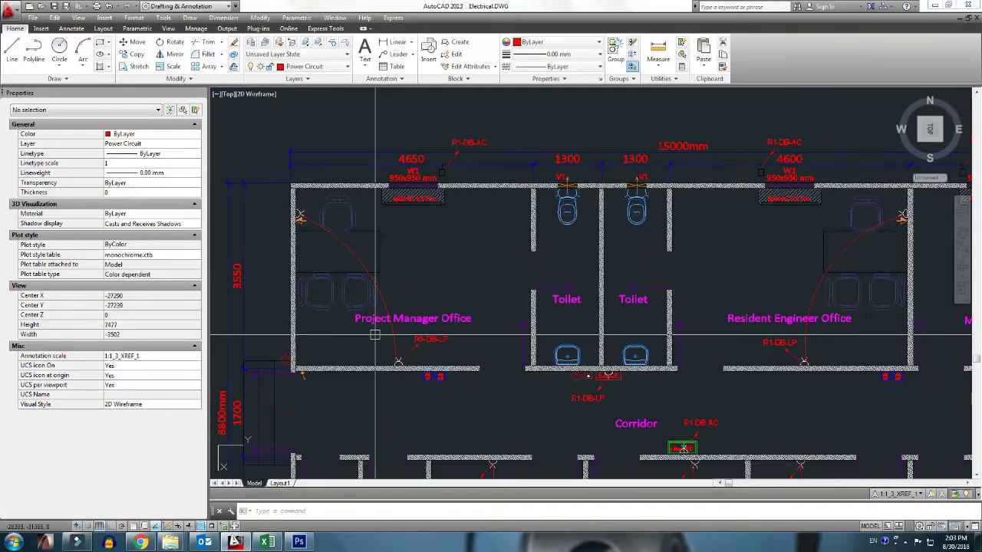
{"action": "key", "text": "alt+Tab"}
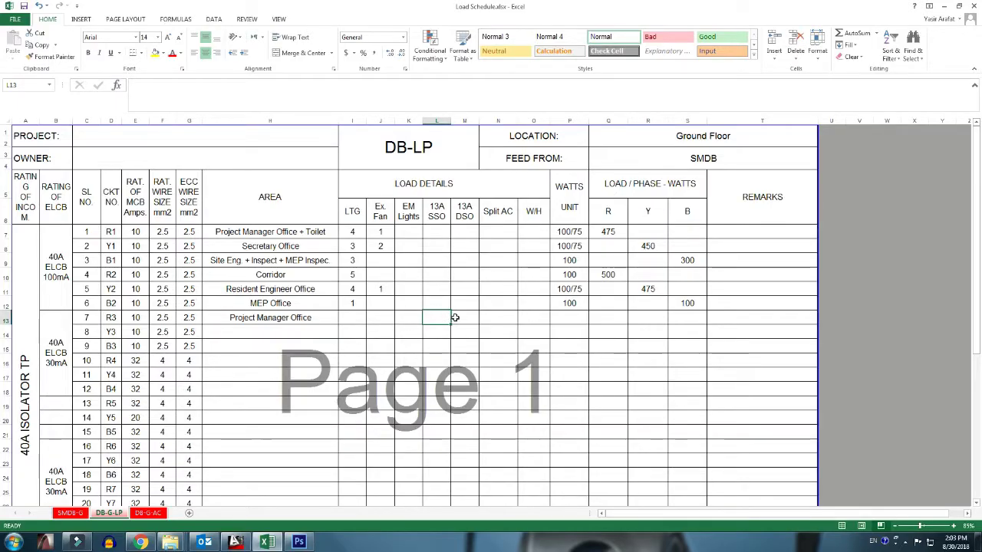
- Fill R3's row with 2 sockets, 400 W unit load, 800 W on phase R and remark Ring
{"action": "type", "text": "2"}
{"action": "key", "text": "Tab"}
{"action": "key", "text": "Tab"}
{"action": "key", "text": "Tab"}
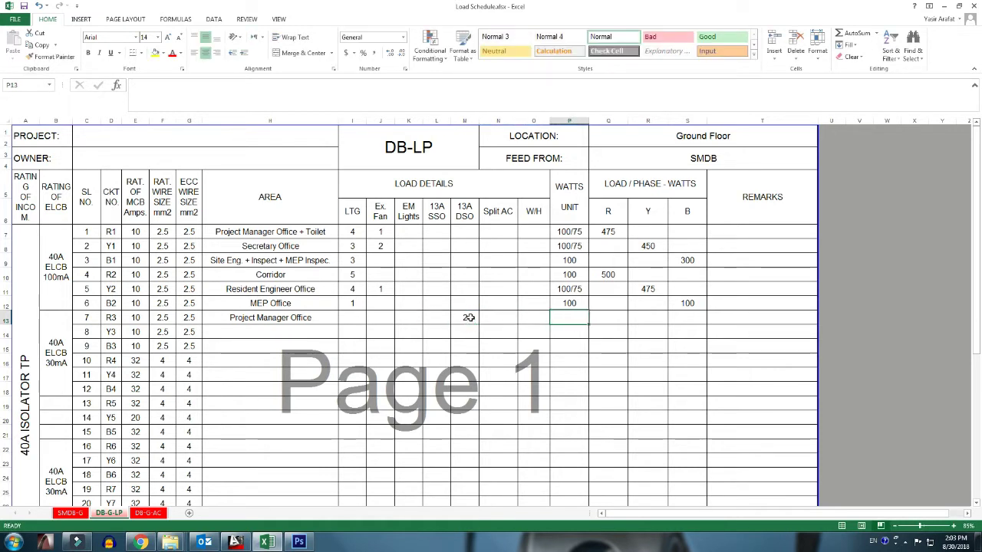
{"action": "type", "text": "400"}
{"action": "key", "text": "Tab"}
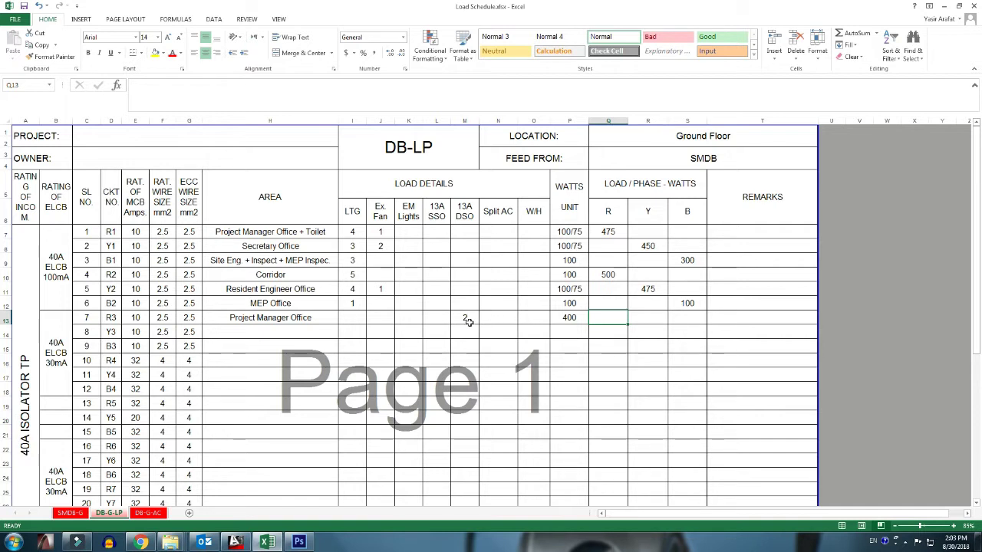
{"action": "type", "text": "800"}
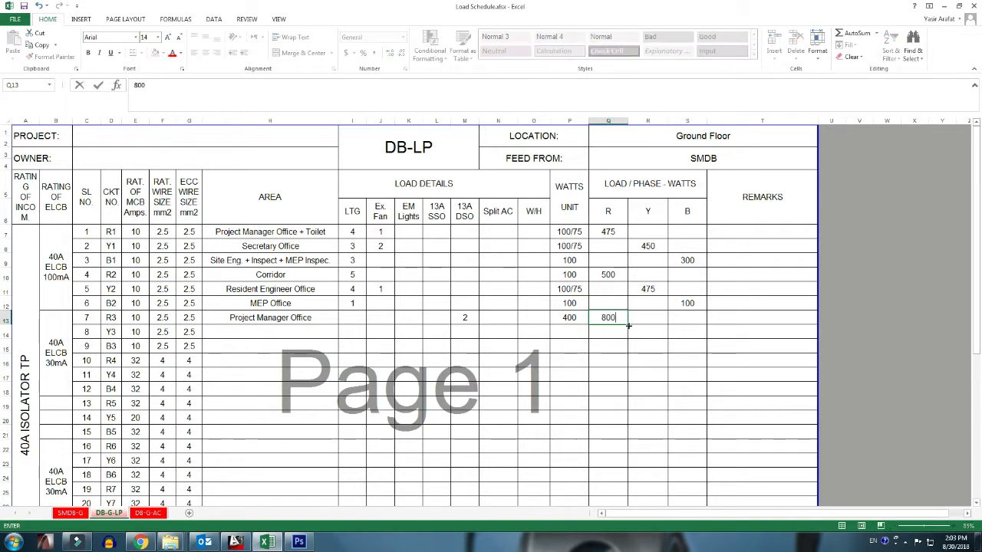
{"action": "key", "text": "Tab"}
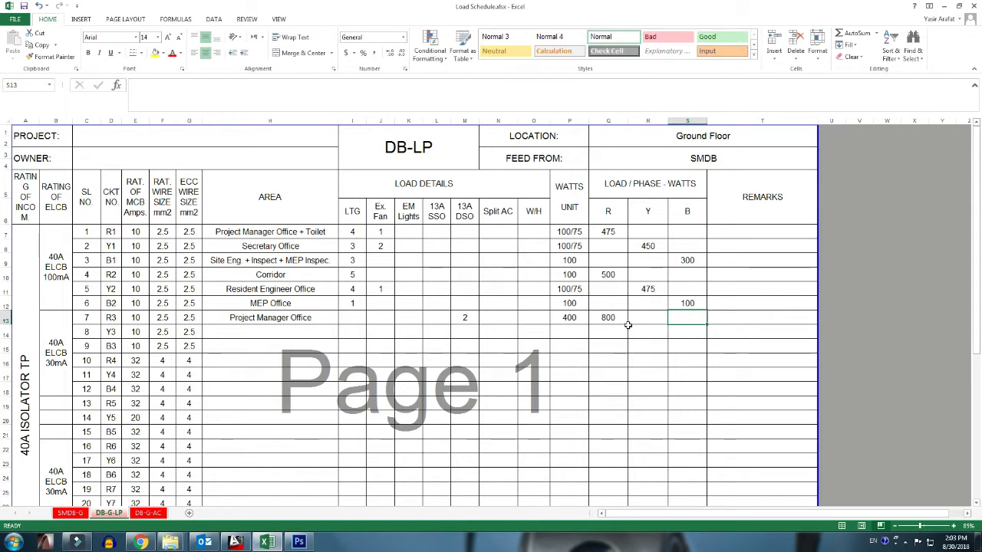
{"action": "key", "text": "Tab"}
{"action": "type", "text": "R"}
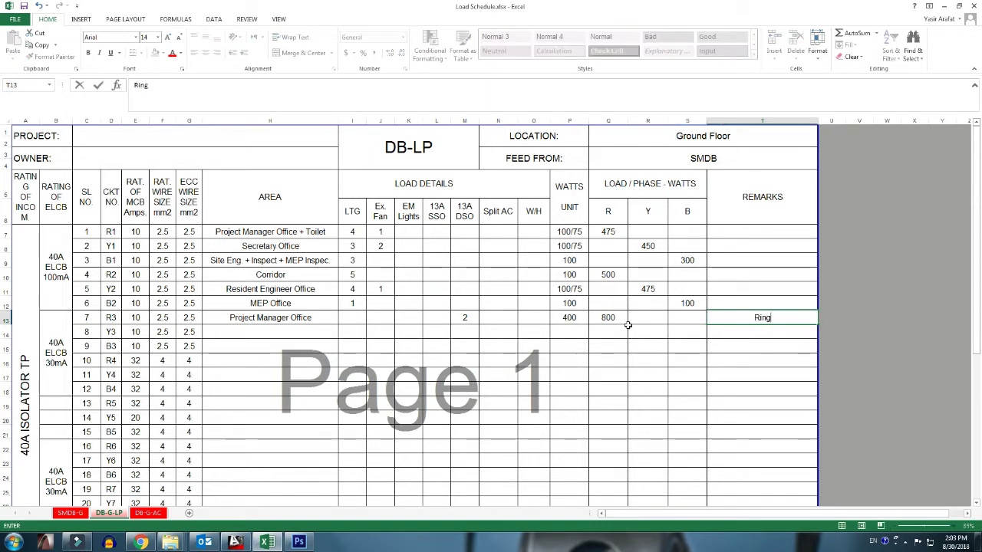
{"action": "key", "text": "Return"}
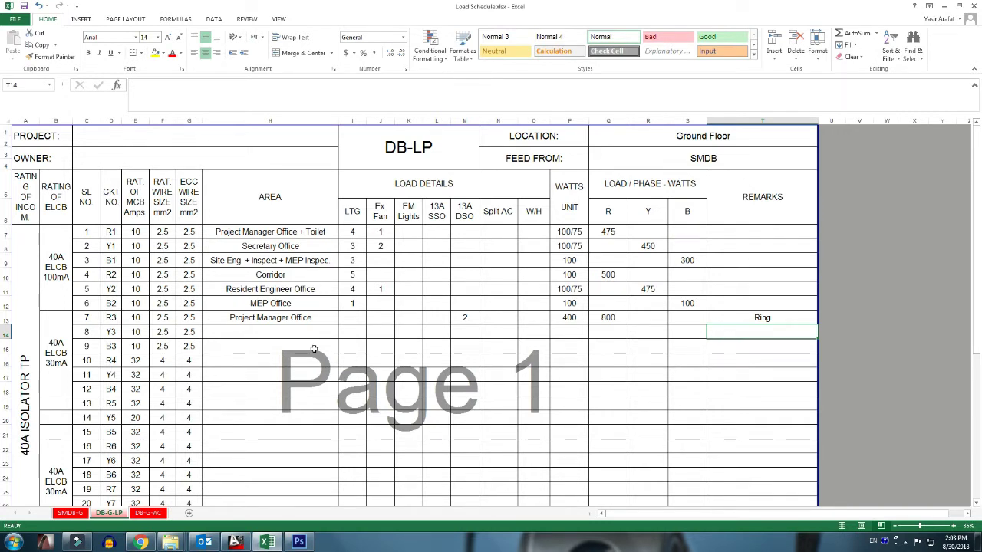
{"action": "key", "text": "alt+Tab"}
{"action": "scroll", "coordinate": [474, 160], "scroll_direction": "down", "scroll_amount": 3}
- Relabel the Secretary Office socket circuit tag as Y3-DB-LP
{"action": "scroll", "coordinate": [474, 159], "scroll_direction": "down", "scroll_amount": 2}
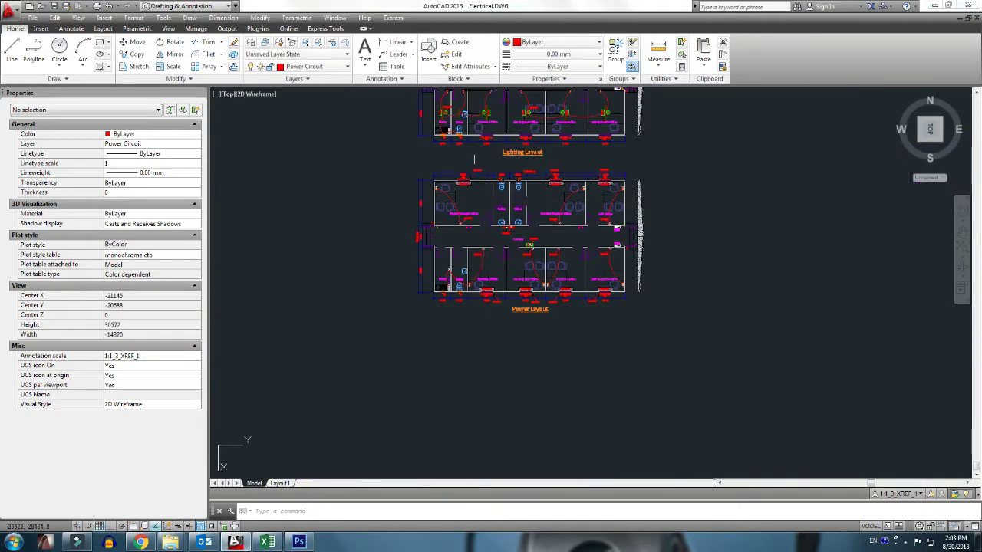
{"action": "scroll", "coordinate": [476, 253], "scroll_direction": "up", "scroll_amount": 5}
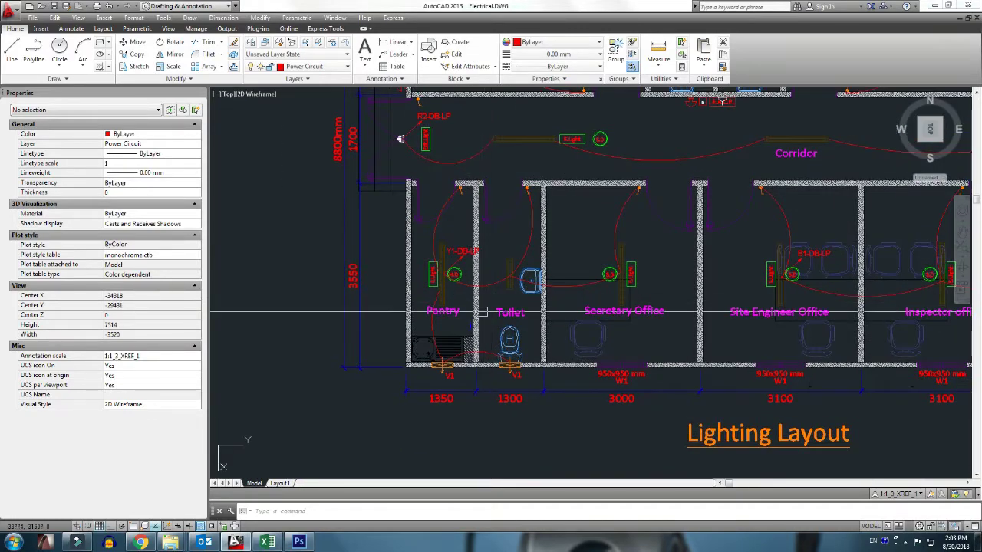
{"action": "scroll", "coordinate": [400, 139], "scroll_direction": "down", "scroll_amount": 3}
{"action": "scroll", "coordinate": [400, 139], "scroll_direction": "down", "scroll_amount": 1}
{"action": "scroll", "coordinate": [744, 172], "scroll_direction": "up", "scroll_amount": 2}
{"action": "scroll", "coordinate": [744, 171], "scroll_direction": "up", "scroll_amount": 3}
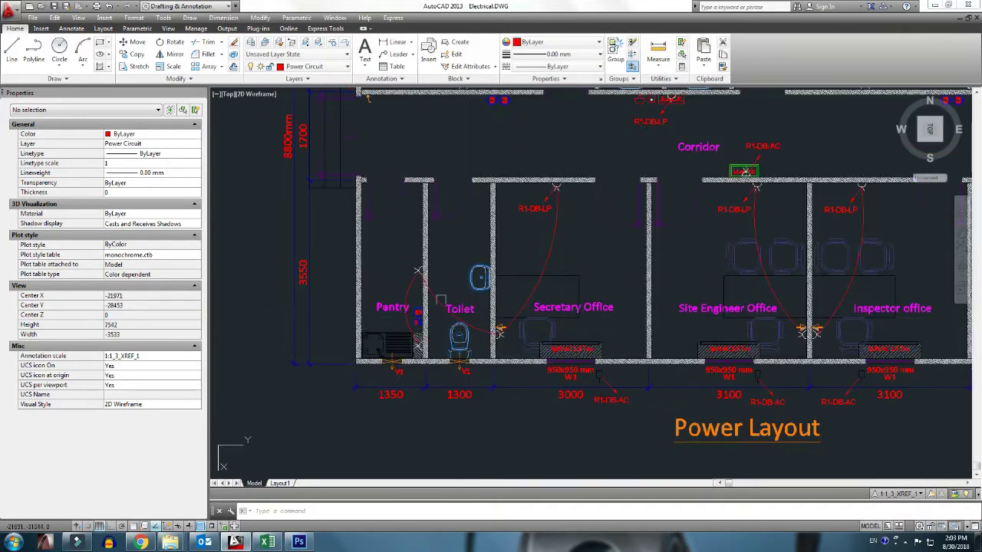
{"action": "scroll", "coordinate": [565, 226], "scroll_direction": "up", "scroll_amount": 4}
{"action": "double_click", "coordinate": [487, 180]}
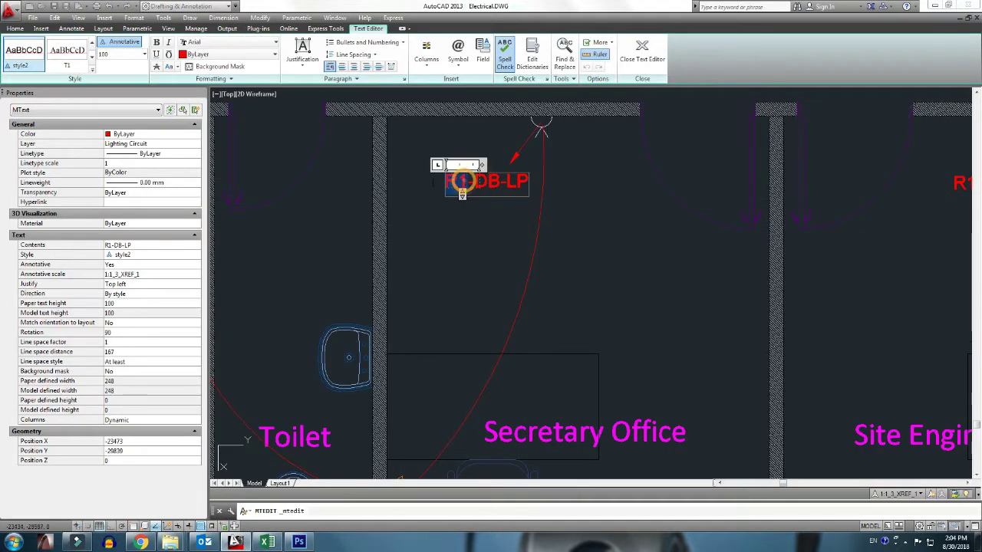
{"action": "type", "text": "Y3"}
{"action": "left_click", "coordinate": [432, 184]}
{"action": "scroll", "coordinate": [567, 214], "scroll_direction": "down", "scroll_amount": 2}
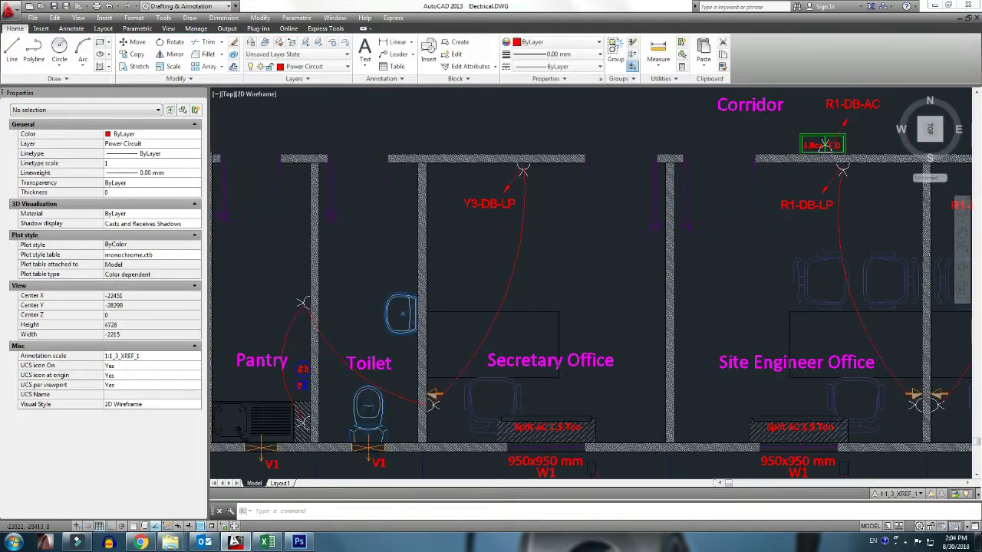
{"action": "scroll", "coordinate": [537, 269], "scroll_direction": "down", "scroll_amount": 1}
{"action": "scroll", "coordinate": [375, 322], "scroll_direction": "down", "scroll_amount": 1}
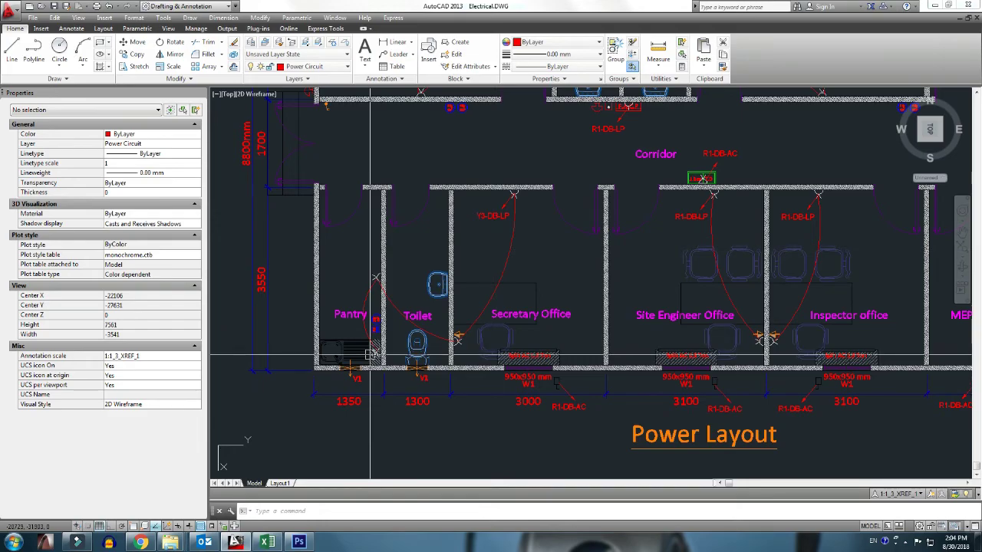
- Check the load schedule and select circuit 8's area cell
{"action": "key", "text": "alt+Tab"}
{"action": "key", "text": "alt+Tab"}
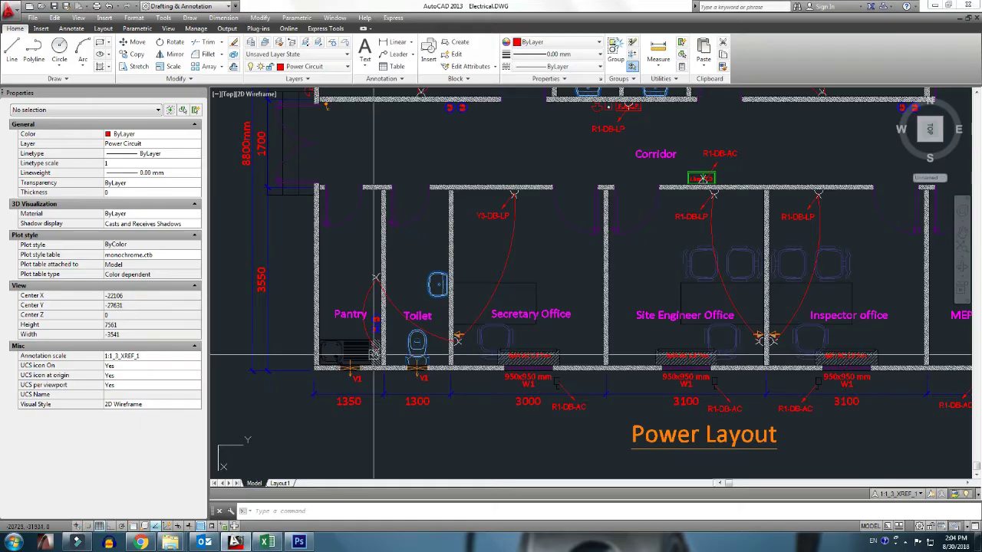
{"action": "key", "text": "alt+Tab"}
{"action": "left_click", "coordinate": [288, 331]}
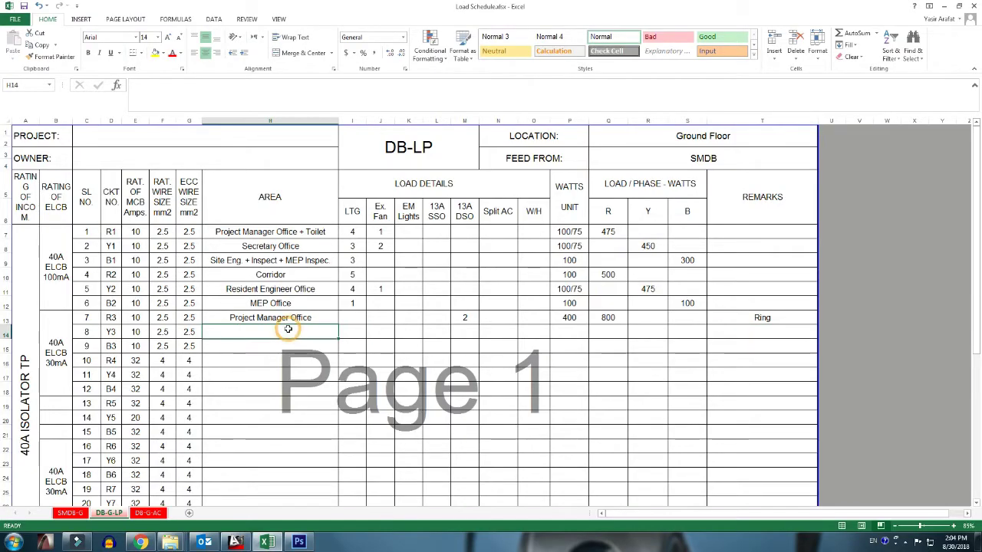
{"action": "key", "text": "alt+Tab"}
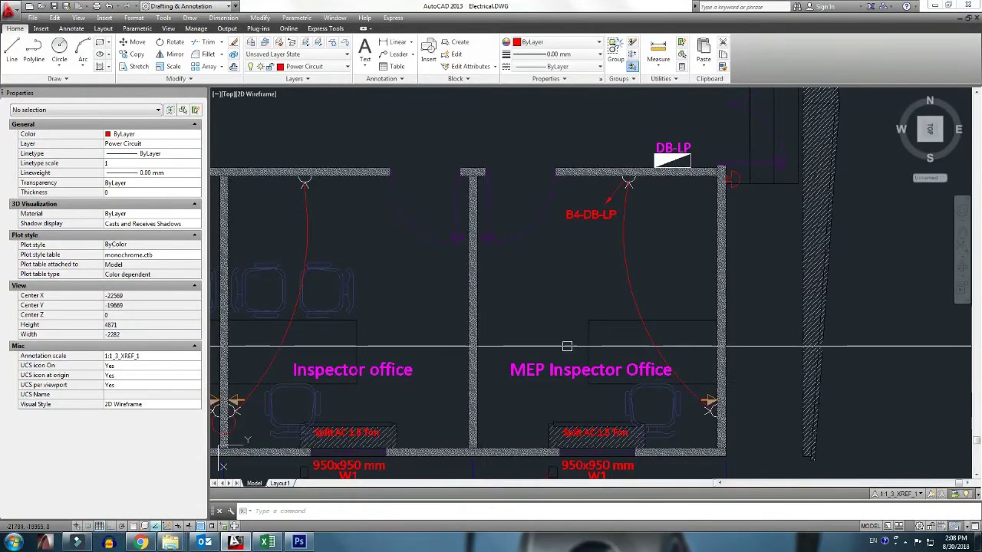
- Pan across the Lighting and Power Layout offices to review the circuit labels
{"action": "scroll", "coordinate": [588, 326], "scroll_direction": "down", "scroll_amount": 1}
{"action": "scroll", "coordinate": [587, 326], "scroll_direction": "down", "scroll_amount": 3}
{"action": "middle_click_drag", "start_coordinate": [587, 326], "coordinate": [568, 430]}
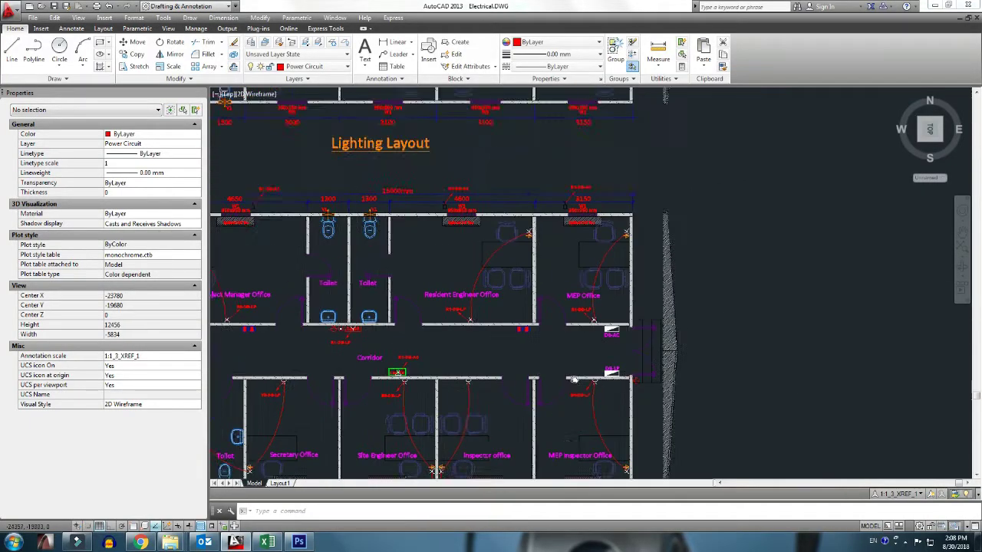
{"action": "scroll", "coordinate": [567, 430], "scroll_direction": "down", "scroll_amount": 2}
{"action": "scroll", "coordinate": [552, 253], "scroll_direction": "up", "scroll_amount": 2}
{"action": "scroll", "coordinate": [545, 229], "scroll_direction": "up", "scroll_amount": 1}
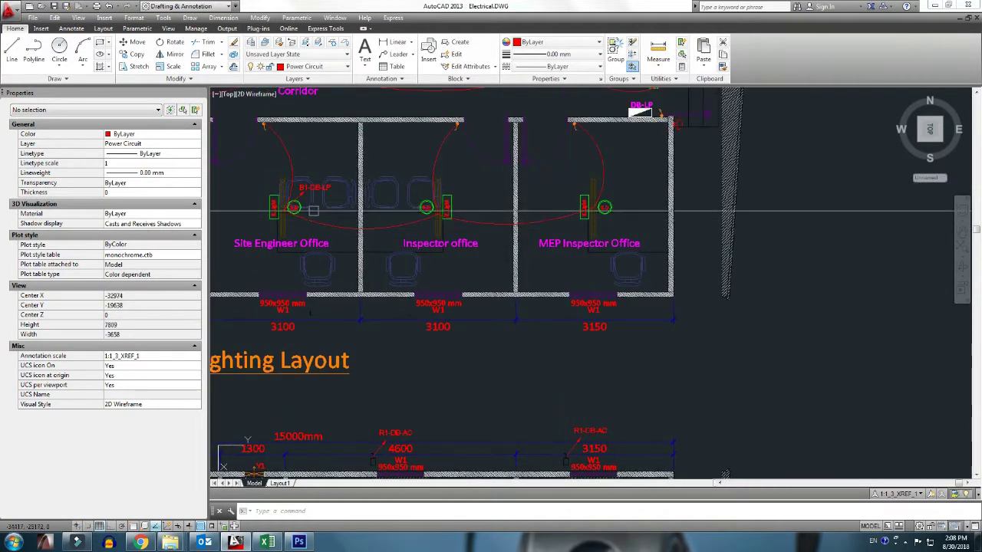
{"action": "scroll", "coordinate": [545, 229], "scroll_direction": "down", "scroll_amount": 4}
{"action": "middle_click_drag", "start_coordinate": [503, 396], "coordinate": [602, 323]}
{"action": "scroll", "coordinate": [455, 381], "scroll_direction": "up", "scroll_amount": 6}
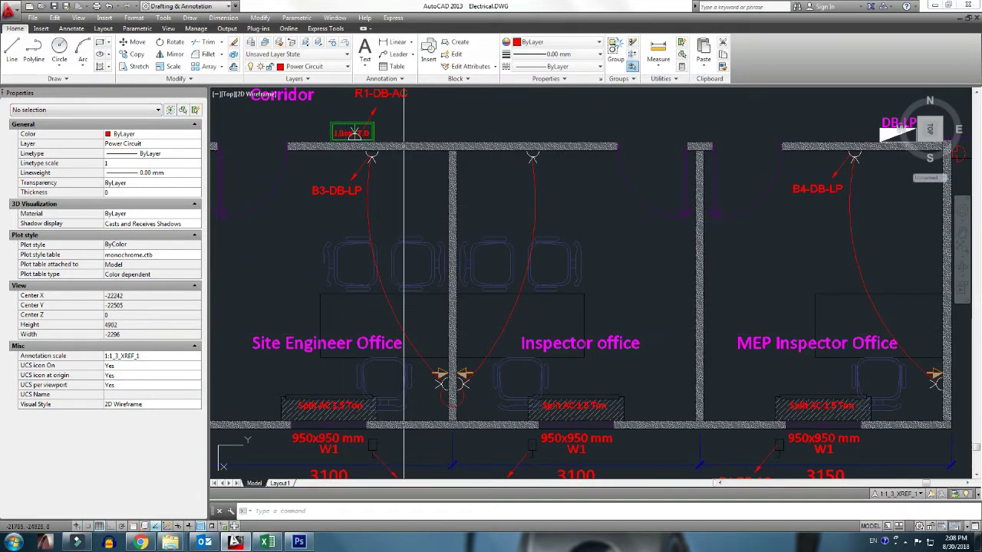
{"action": "middle_click_drag", "start_coordinate": [759, 324], "coordinate": [592, 335]}
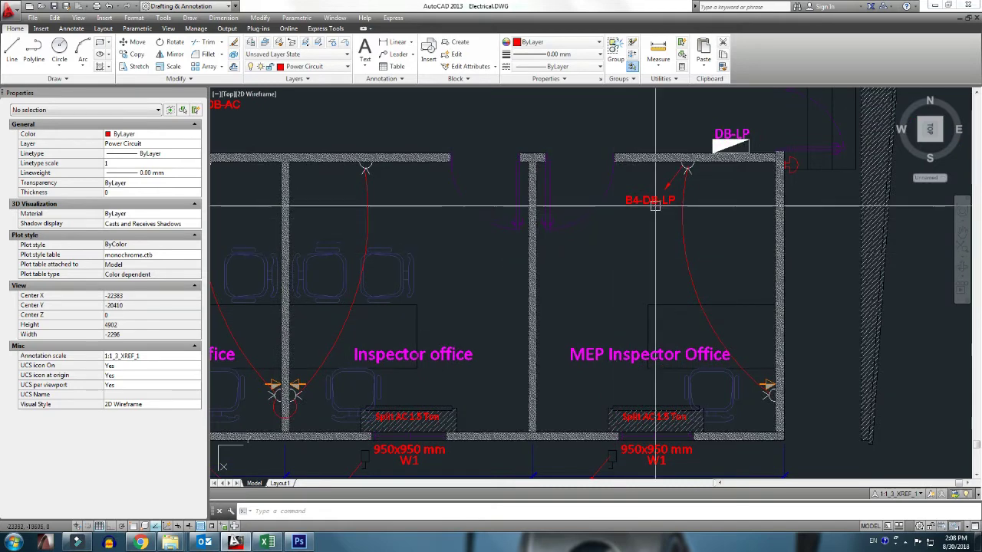
{"action": "middle_click_drag", "start_coordinate": [638, 205], "coordinate": [624, 212]}
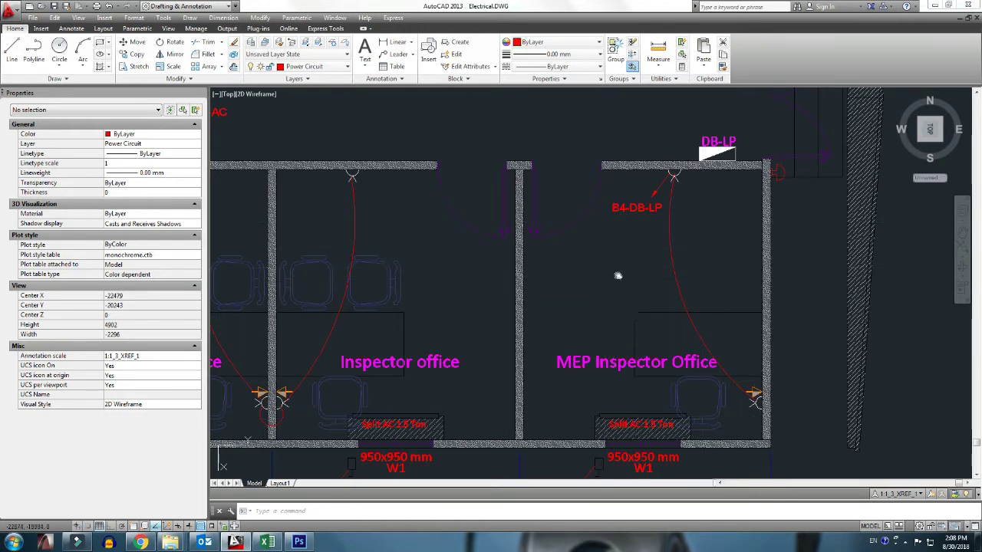
{"action": "scroll", "coordinate": [620, 274], "scroll_direction": "down", "scroll_amount": 1}
{"action": "scroll", "coordinate": [603, 290], "scroll_direction": "down", "scroll_amount": 1}
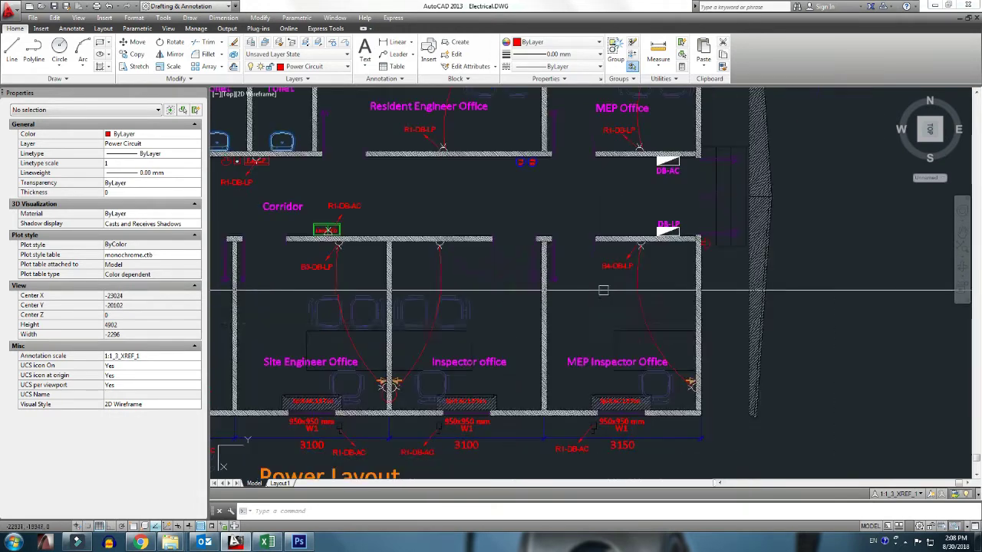
{"action": "left_click", "coordinate": [268, 543]}
- Step through the column H area cells to locate circuit 12's row
{"action": "left_click", "coordinate": [289, 376]}
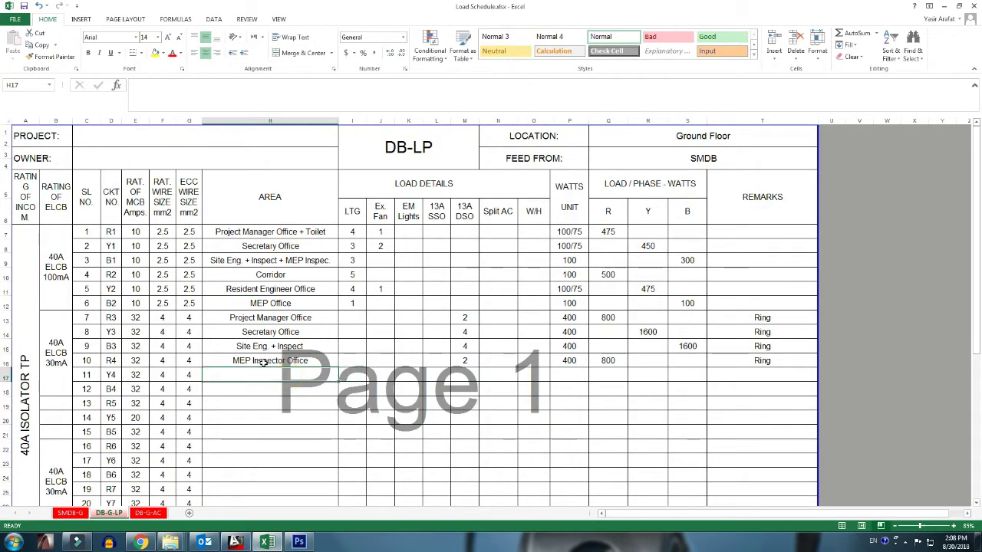
{"action": "left_click", "coordinate": [263, 362]}
{"action": "left_click", "coordinate": [259, 377]}
{"action": "left_click", "coordinate": [260, 396]}
{"action": "left_click", "coordinate": [261, 391]}
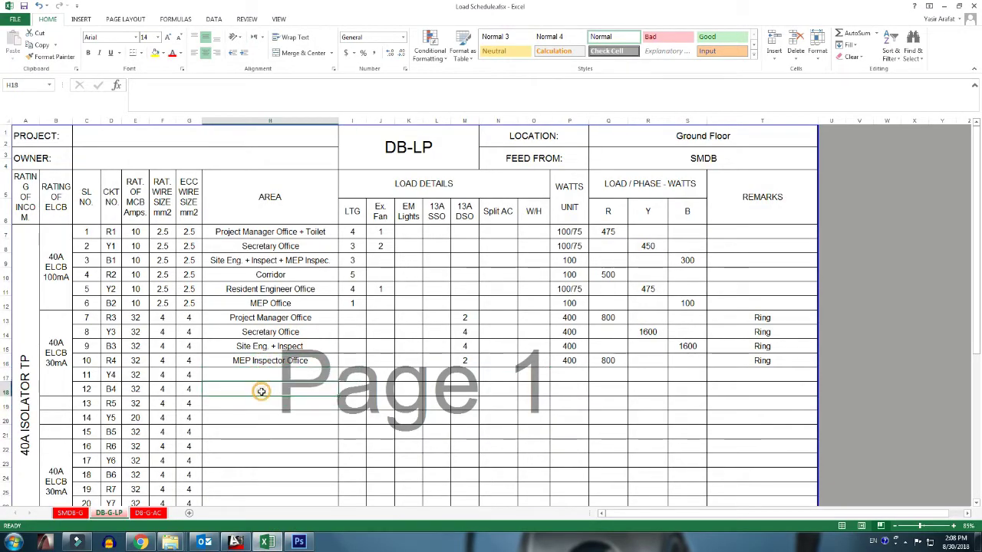
{"action": "key", "text": "alt+Tab"}
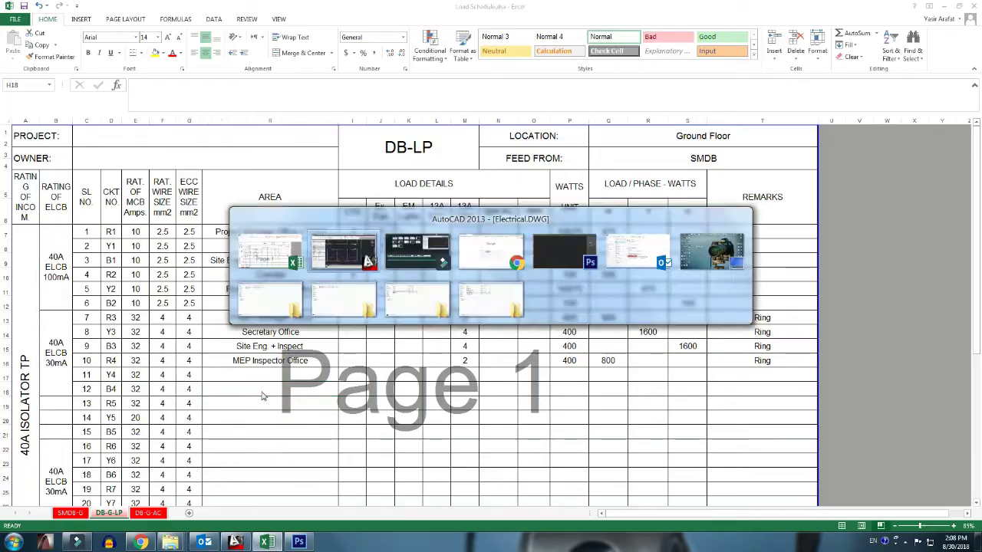
{"action": "key", "text": "alt+Tab"}
- Move the MEP Inspector Office area name from circuit 10 to circuit 12
{"action": "left_click", "coordinate": [274, 365]}
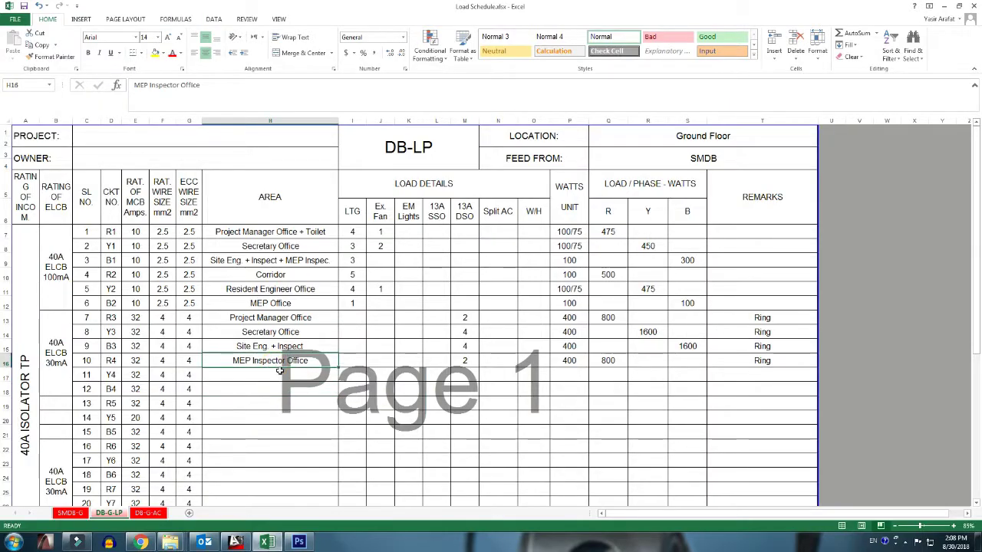
{"action": "left_click", "coordinate": [264, 392]}
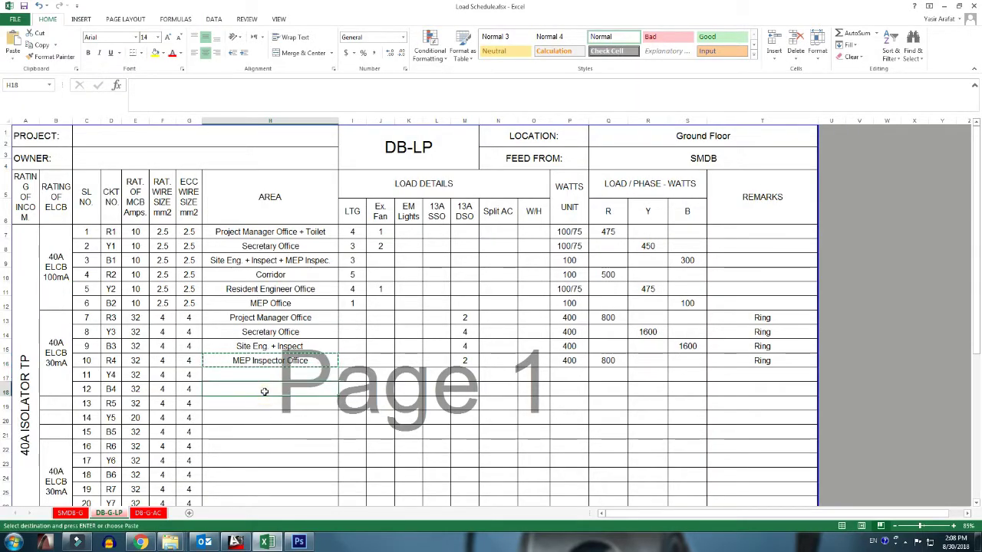
{"action": "type", "text": "MEP Inspector Office"}
{"action": "left_click", "coordinate": [297, 361]}
{"action": "key", "text": "Delete"}
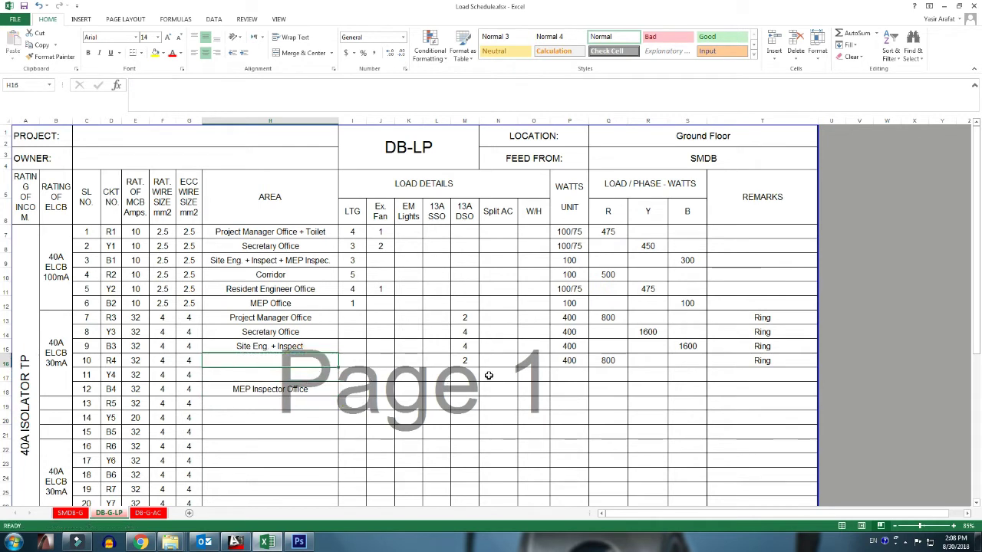
- Move circuit 10's socket and watt values to circuit 12 and clear its Ring remark
{"action": "left_click_drag", "start_coordinate": [466, 361], "coordinate": [611, 363]}
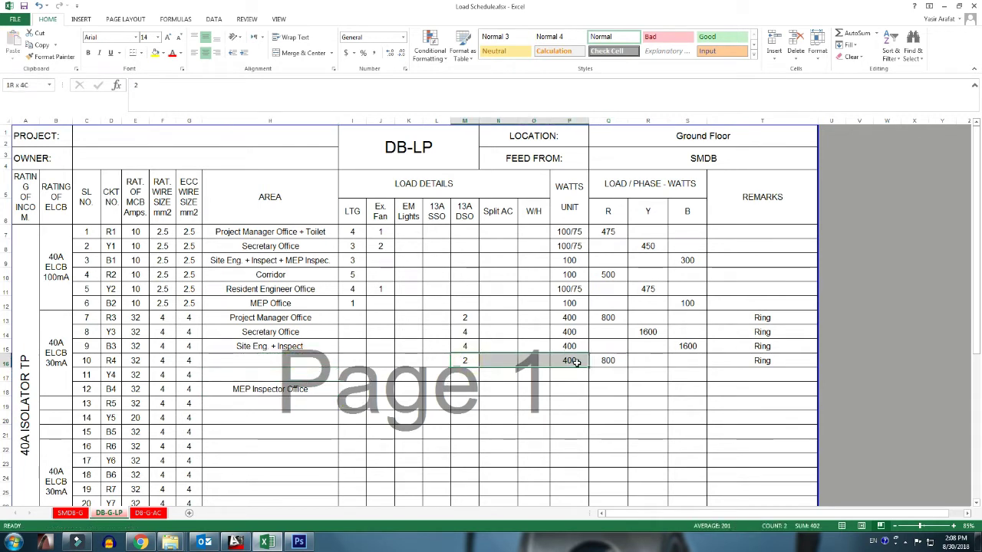
{"action": "left_click", "coordinate": [467, 388]}
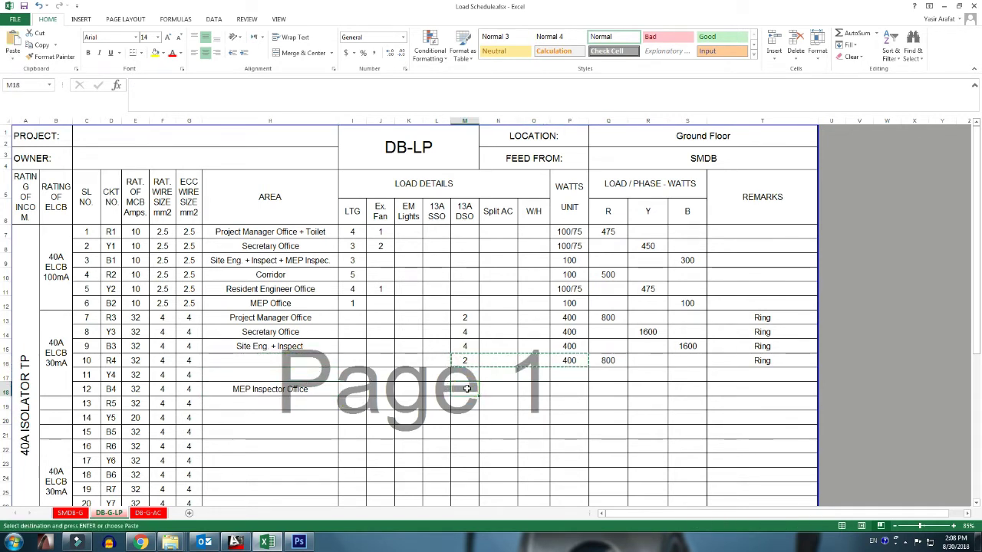
{"action": "type", "text": "2\t\t\t400"}
{"action": "left_click_drag", "start_coordinate": [465, 358], "coordinate": [612, 361]}
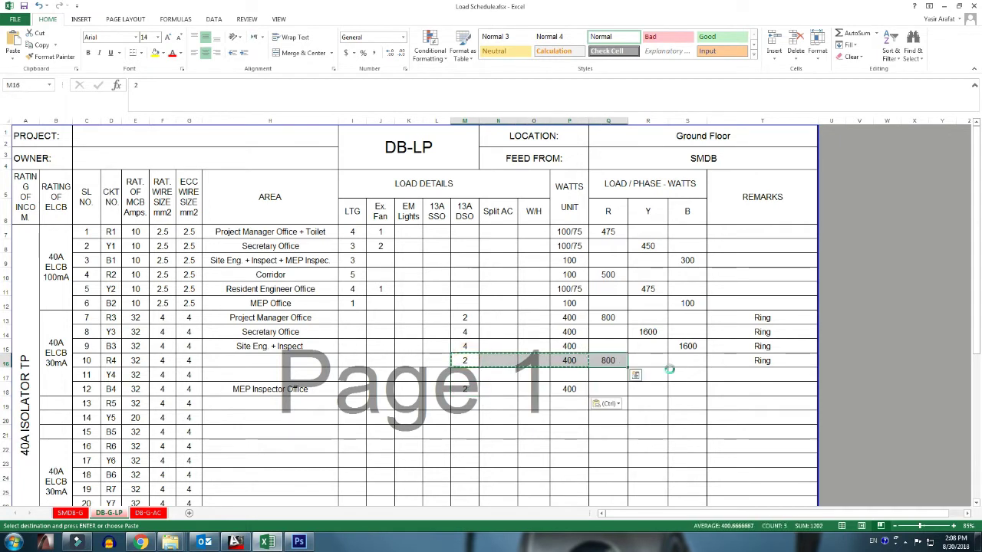
{"action": "key", "text": "Delete"}
{"action": "left_click", "coordinate": [771, 362]}
{"action": "key", "text": "Delete"}
- Enter 800 W on phase B with a Ring remark for circuit B4
{"action": "left_click", "coordinate": [619, 388]}
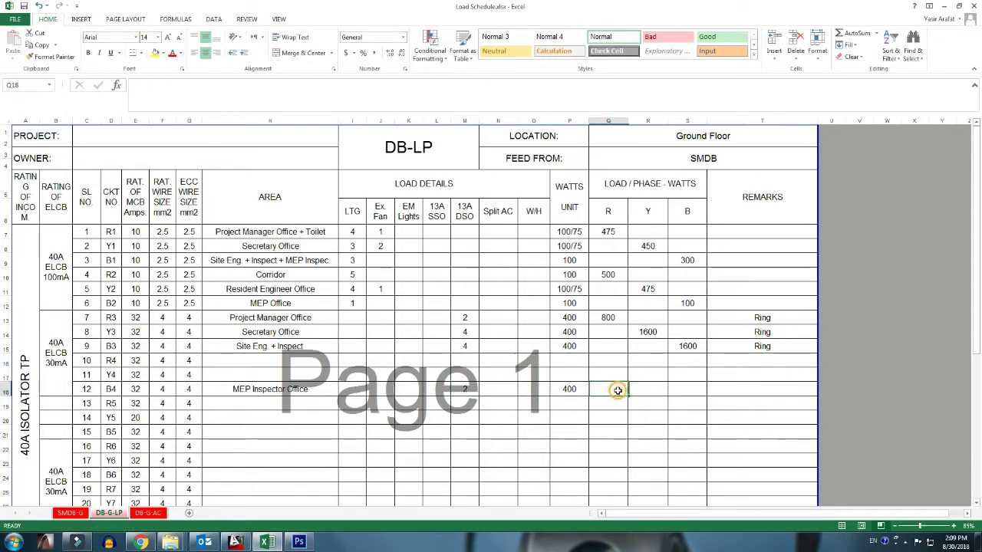
{"action": "left_click", "coordinate": [692, 389]}
{"action": "type", "text": "800"}
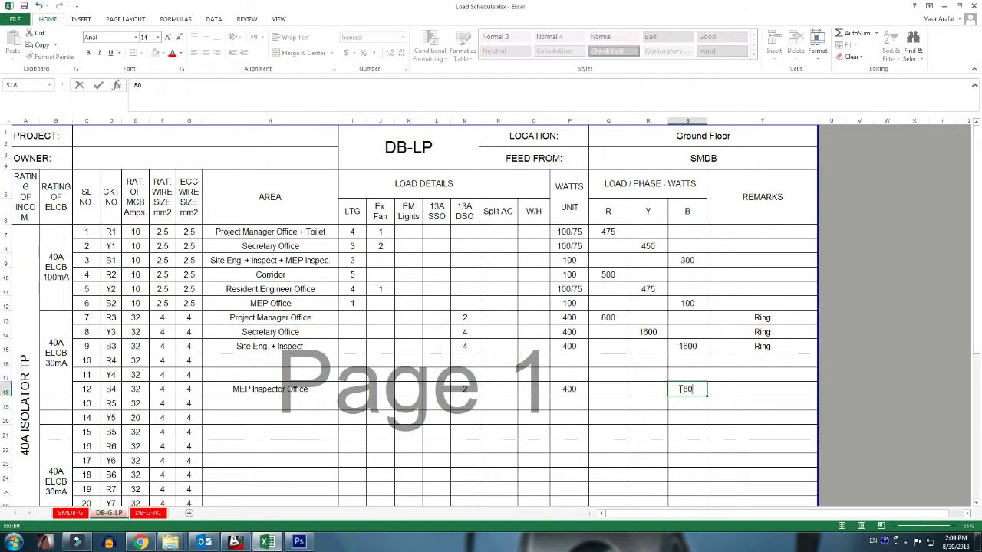
{"action": "key", "text": "Tab"}
{"action": "type", "text": "R"}
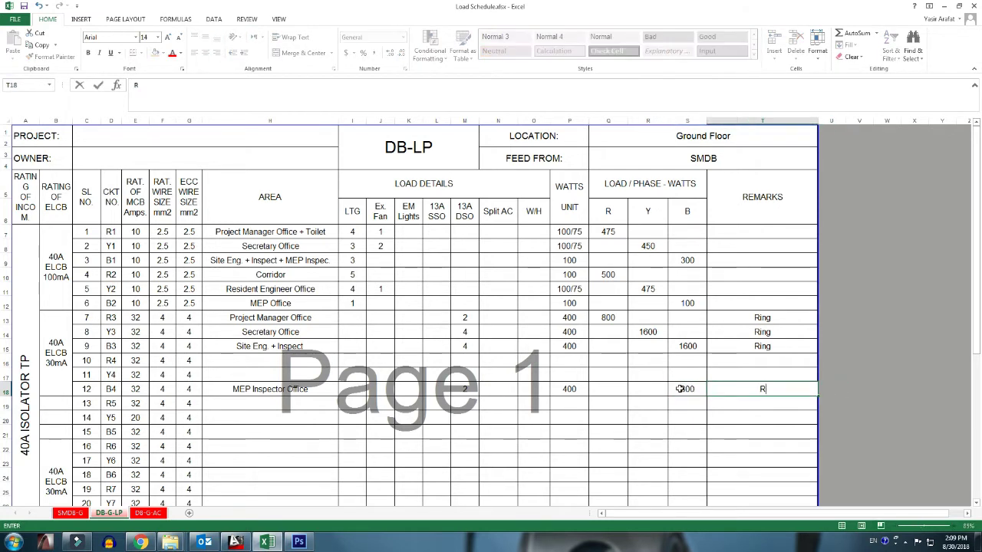
{"action": "key", "text": "Return"}
{"action": "left_click", "coordinate": [635, 428]}
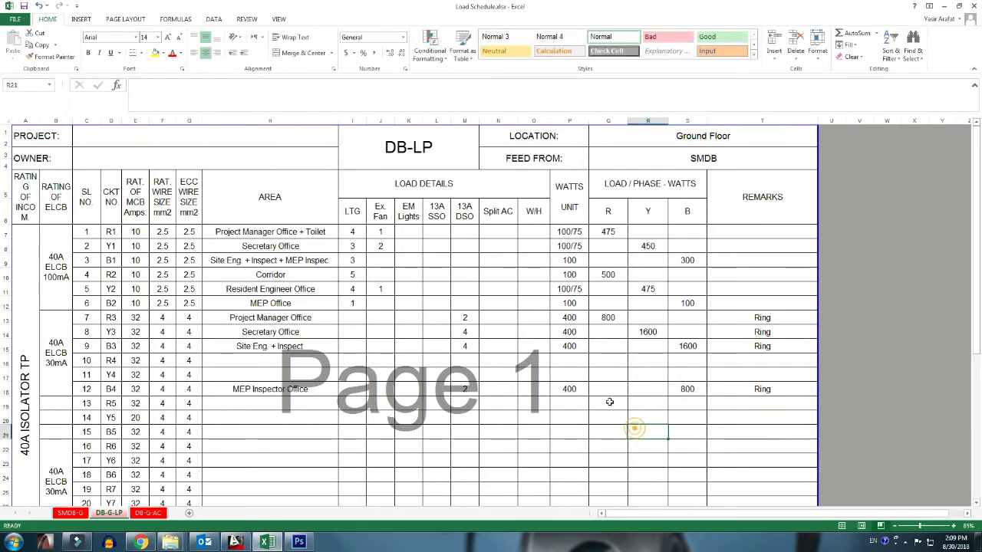
{"action": "scroll", "coordinate": [514, 409], "scroll_direction": "down", "scroll_amount": 2}
{"action": "scroll", "coordinate": [579, 411], "scroll_direction": "down", "scroll_amount": 1}
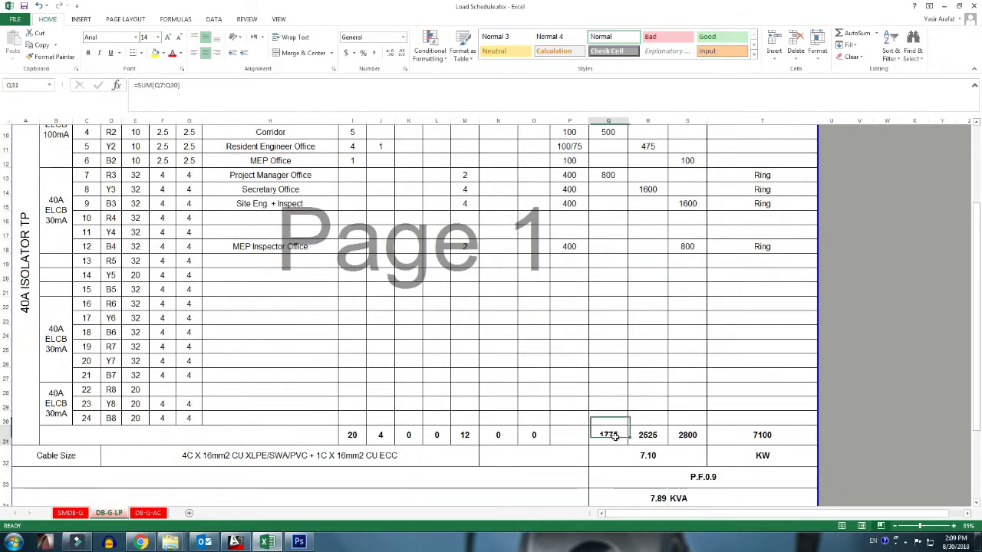
- Check the phase total formulas and confirm 1775, 2525 and 2800 W sum to 7100 W
{"action": "double_click", "coordinate": [616, 436]}
{"action": "key", "text": "Escape"}
{"action": "scroll", "coordinate": [629, 426], "scroll_direction": "up", "scroll_amount": 2}
{"action": "scroll", "coordinate": [637, 422], "scroll_direction": "down", "scroll_amount": 2}
{"action": "scroll", "coordinate": [644, 418], "scroll_direction": "down", "scroll_amount": 1}
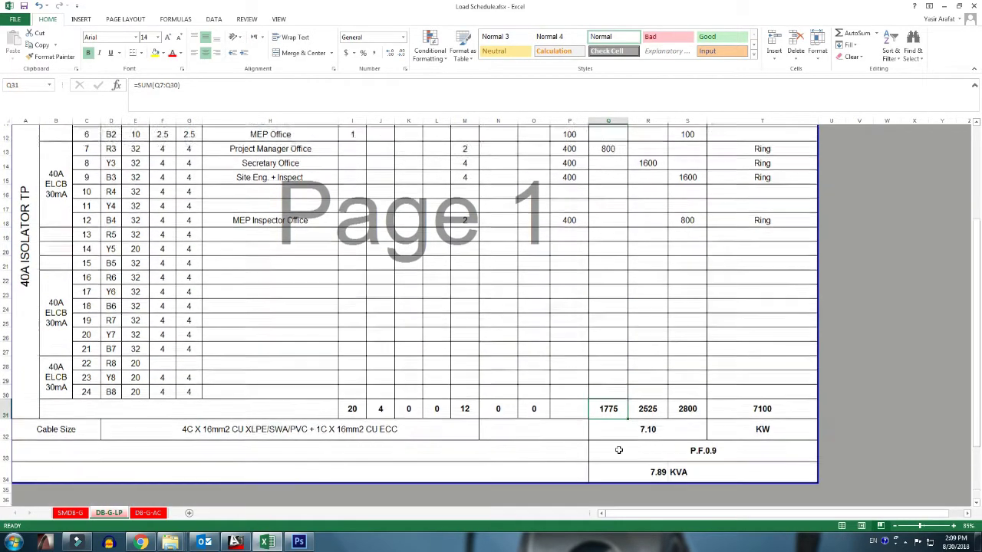
{"action": "scroll", "coordinate": [648, 415], "scroll_direction": "up", "scroll_amount": 2, "text": "ctrl"}
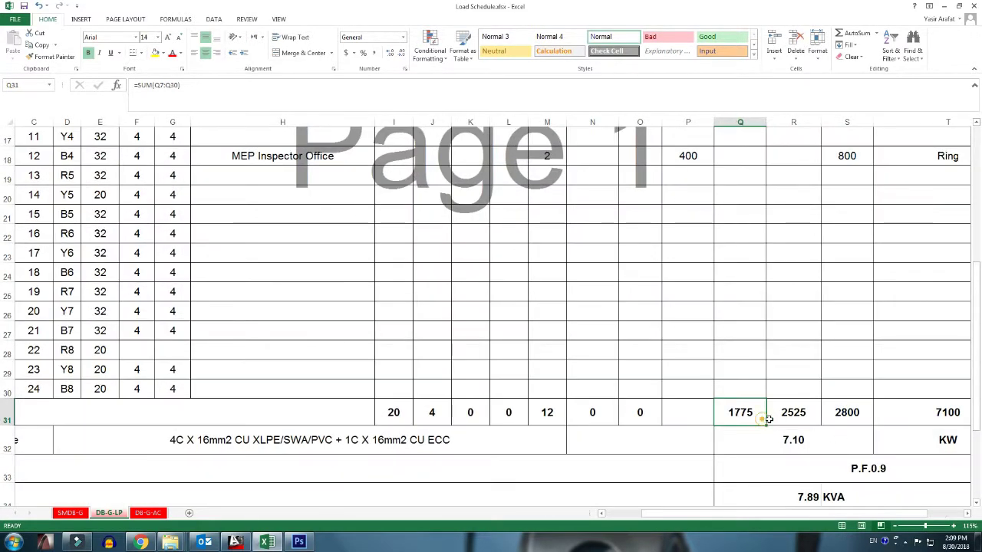
{"action": "mouse_move", "coordinate": [768, 419]}
{"action": "left_mouse_down"}
{"action": "mouse_move", "coordinate": [828, 423]}
{"action": "mouse_move", "coordinate": [789, 438]}
{"action": "mouse_move", "coordinate": [773, 408]}
{"action": "mouse_move", "coordinate": [846, 411]}
{"action": "mouse_move", "coordinate": [768, 412]}
{"action": "left_mouse_up"}
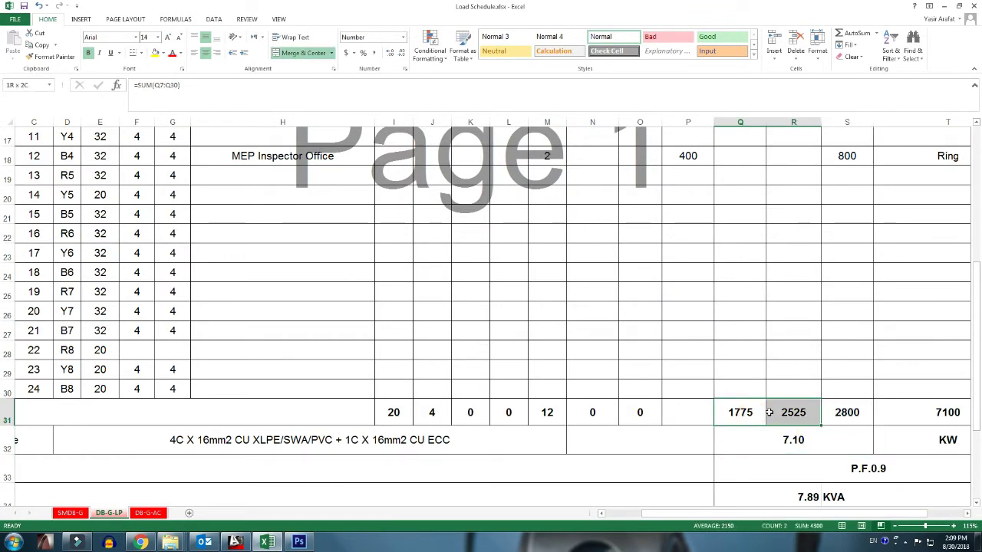
{"action": "left_click", "coordinate": [826, 413]}
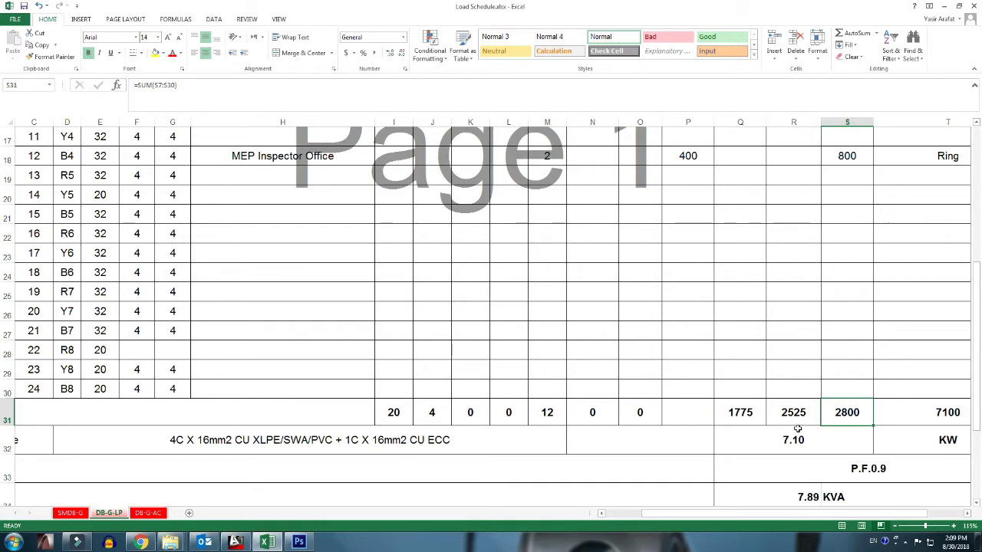
{"action": "scroll", "coordinate": [648, 436], "scroll_direction": "down", "scroll_amount": 1, "text": "ctrl"}
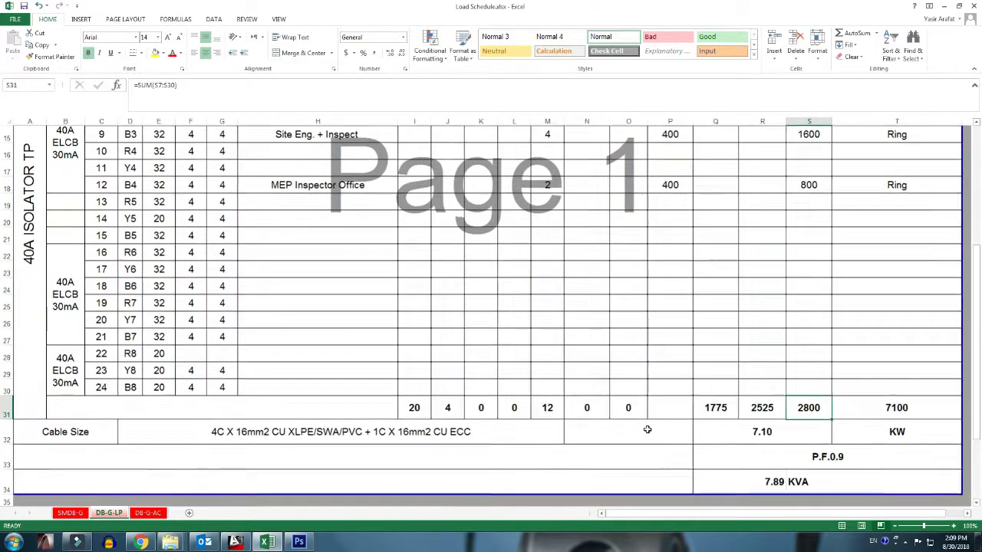
{"action": "scroll", "coordinate": [645, 430], "scroll_direction": "down", "scroll_amount": 1, "text": "ctrl"}
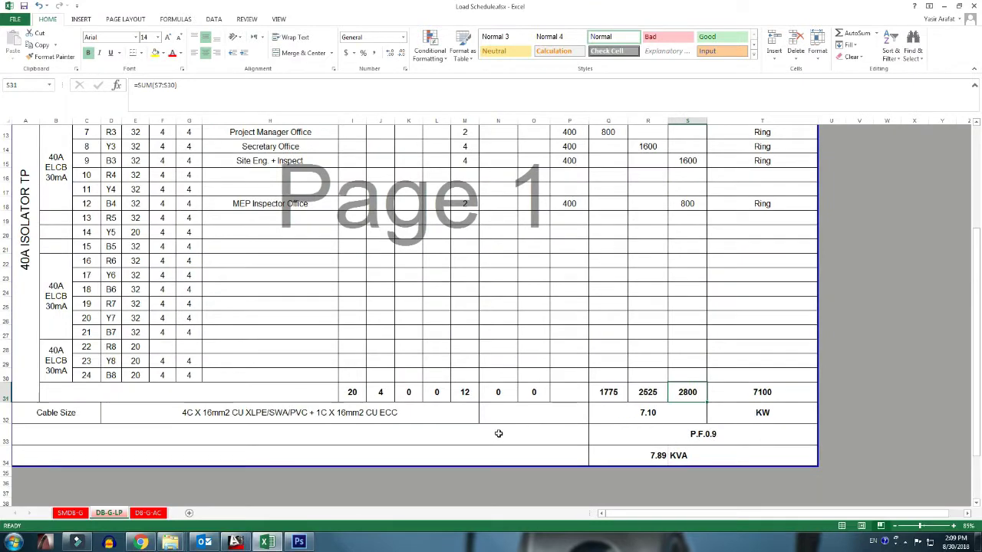
{"action": "scroll", "coordinate": [498, 433], "scroll_direction": "up", "scroll_amount": 2}
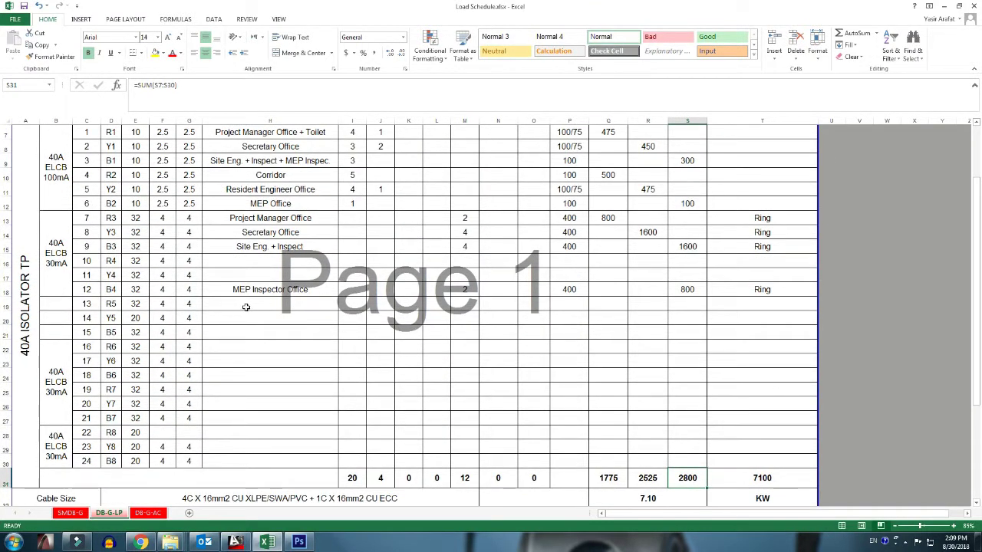
{"action": "key", "text": "alt+Tab"}
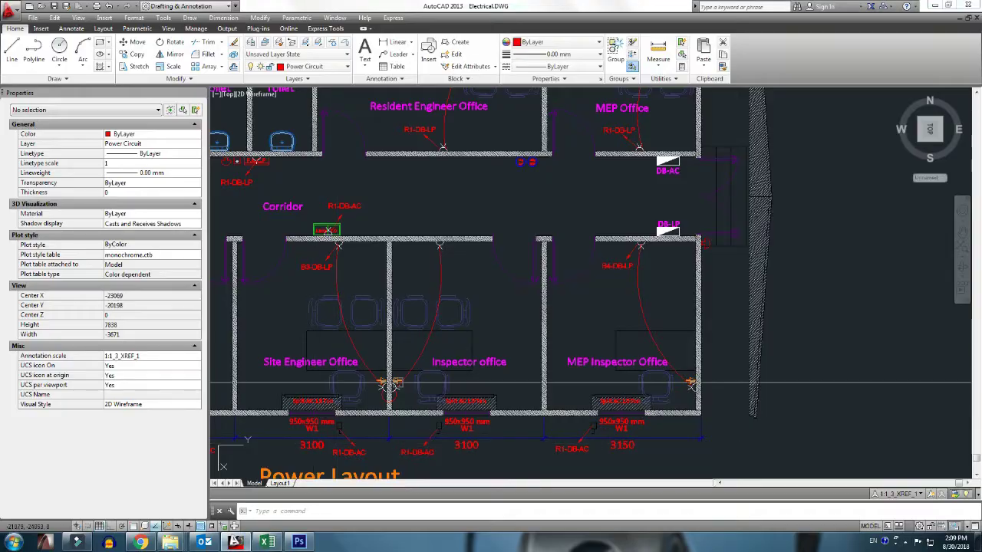
- Pan the plan across the toilets and the upper row of offices
{"action": "middle_click_drag", "start_coordinate": [614, 306], "coordinate": [690, 388]}
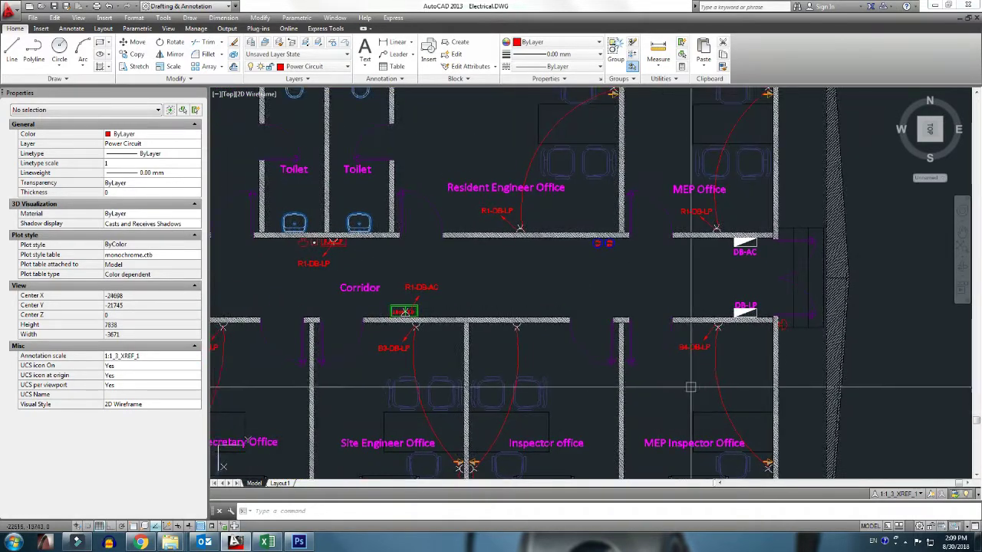
{"action": "scroll", "coordinate": [656, 310], "scroll_direction": "down", "scroll_amount": 2}
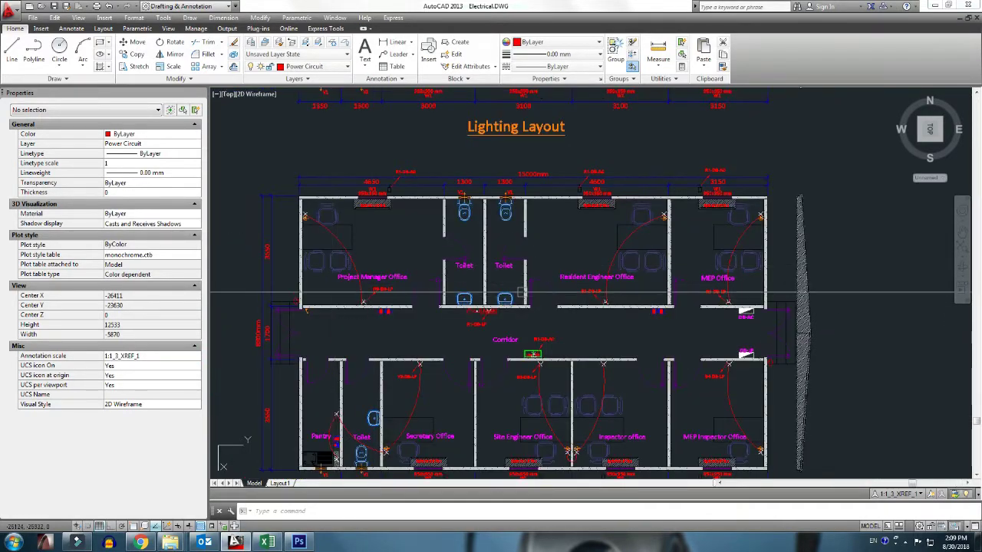
{"action": "scroll", "coordinate": [598, 368], "scroll_direction": "up", "scroll_amount": 2}
{"action": "mouse_move", "coordinate": [529, 261]}
{"action": "middle_mouse_down"}
{"action": "mouse_move", "coordinate": [741, 342]}
{"action": "mouse_move", "coordinate": [473, 304]}
{"action": "mouse_move", "coordinate": [627, 286]}
{"action": "middle_mouse_up"}
{"action": "scroll", "coordinate": [555, 119], "scroll_direction": "down", "scroll_amount": 4}
{"action": "scroll", "coordinate": [564, 260], "scroll_direction": "up", "scroll_amount": 3}
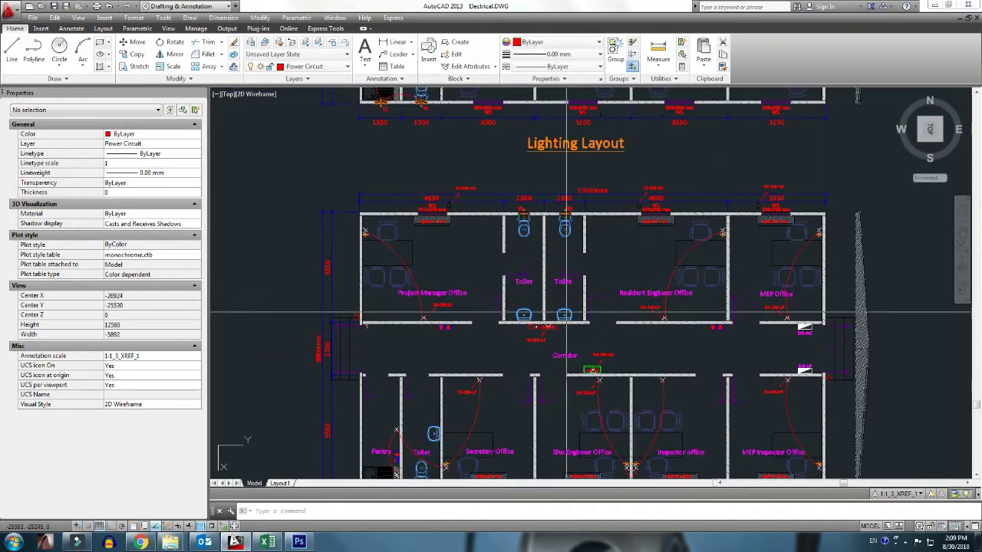
{"action": "scroll", "coordinate": [566, 260], "scroll_direction": "up", "scroll_amount": 1}
{"action": "scroll", "coordinate": [677, 307], "scroll_direction": "up", "scroll_amount": 1}
{"action": "scroll", "coordinate": [629, 354], "scroll_direction": "down", "scroll_amount": 4}
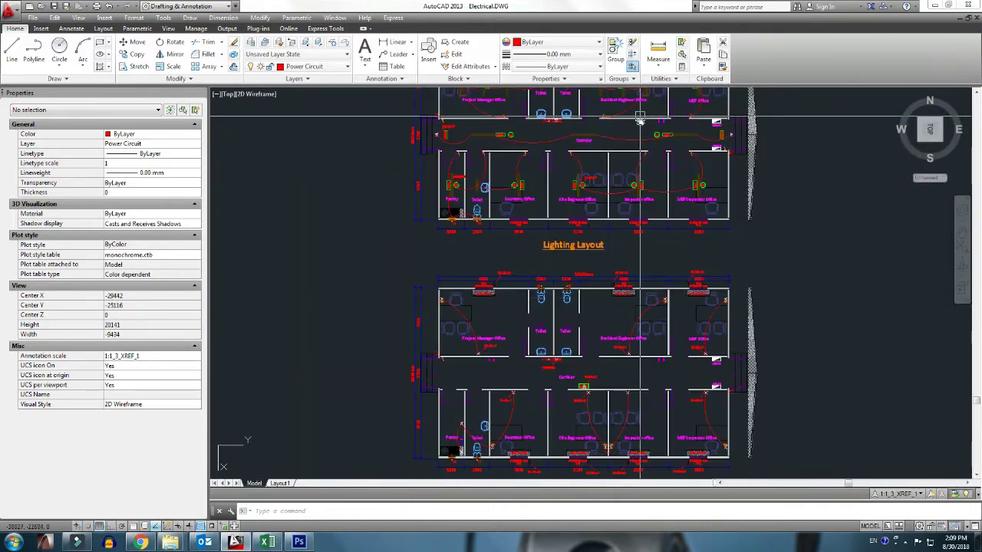
- Change the Resident Engineer Office circuit tag from R1-DB-LP to Y3-DB-LP
{"action": "middle_click_drag", "start_coordinate": [638, 230], "coordinate": [641, 357]}
{"action": "scroll", "coordinate": [641, 208], "scroll_direction": "up", "scroll_amount": 3}
{"action": "scroll", "coordinate": [641, 208], "scroll_direction": "down", "scroll_amount": 3}
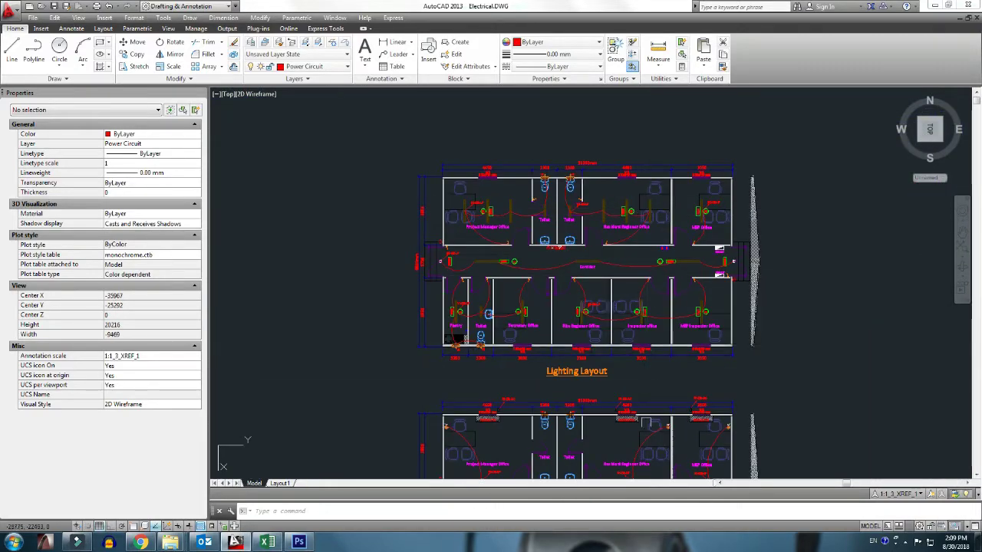
{"action": "middle_click_drag", "start_coordinate": [640, 468], "coordinate": [640, 345]}
{"action": "scroll", "coordinate": [639, 346], "scroll_direction": "up", "scroll_amount": 5}
{"action": "scroll", "coordinate": [639, 345], "scroll_direction": "down", "scroll_amount": 2}
{"action": "scroll", "coordinate": [640, 345], "scroll_direction": "down", "scroll_amount": 3}
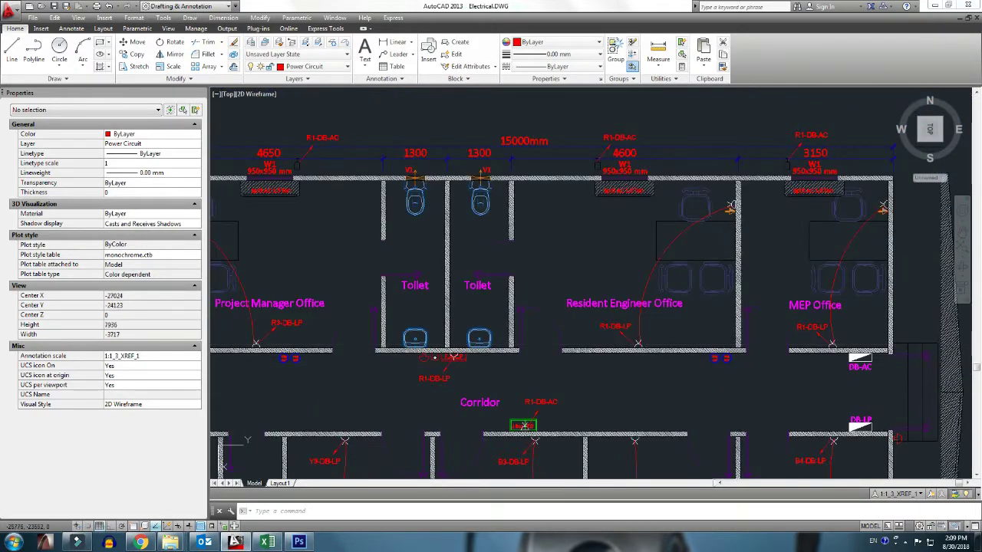
{"action": "scroll", "coordinate": [613, 337], "scroll_direction": "up", "scroll_amount": 3}
{"action": "double_click", "coordinate": [606, 316]}
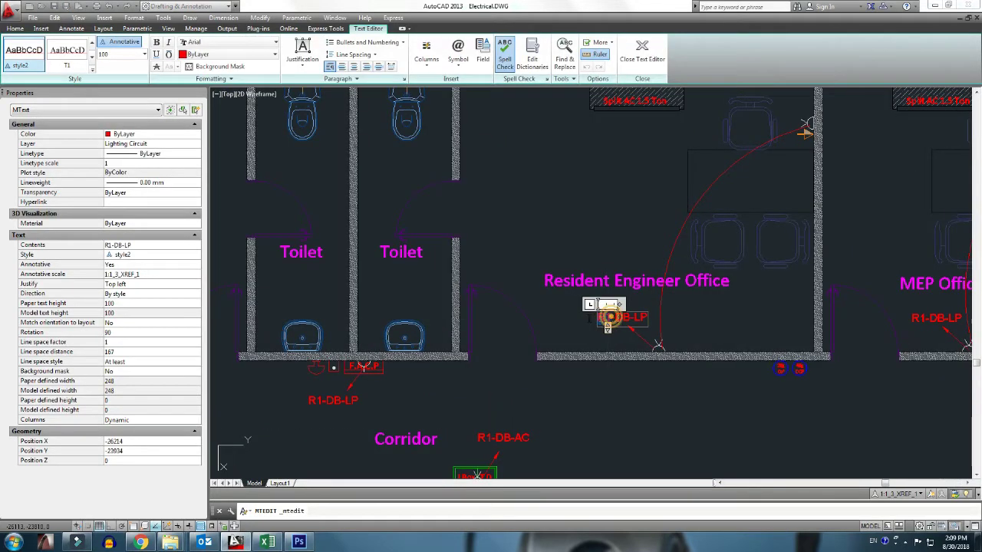
{"action": "type", "text": "3"}
{"action": "left_click", "coordinate": [594, 373]}
- Inspect and reopen the Y3-DB-LP label, then return to the Excel load schedule
{"action": "scroll", "coordinate": [549, 325], "scroll_direction": "down", "scroll_amount": 5}
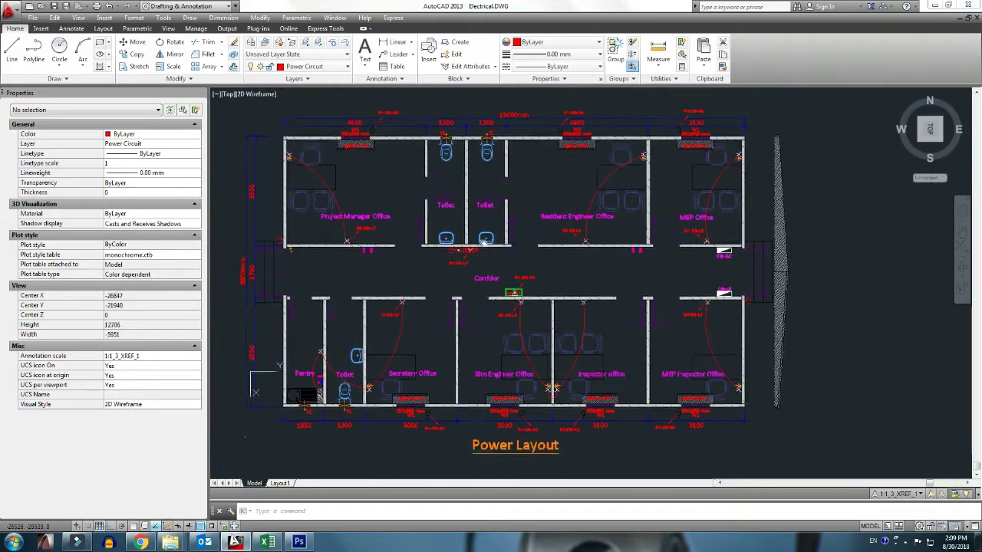
{"action": "scroll", "coordinate": [549, 325], "scroll_direction": "up", "scroll_amount": 4}
{"action": "scroll", "coordinate": [549, 325], "scroll_direction": "down", "scroll_amount": 1}
{"action": "middle_click_drag", "start_coordinate": [549, 325], "coordinate": [449, 276]}
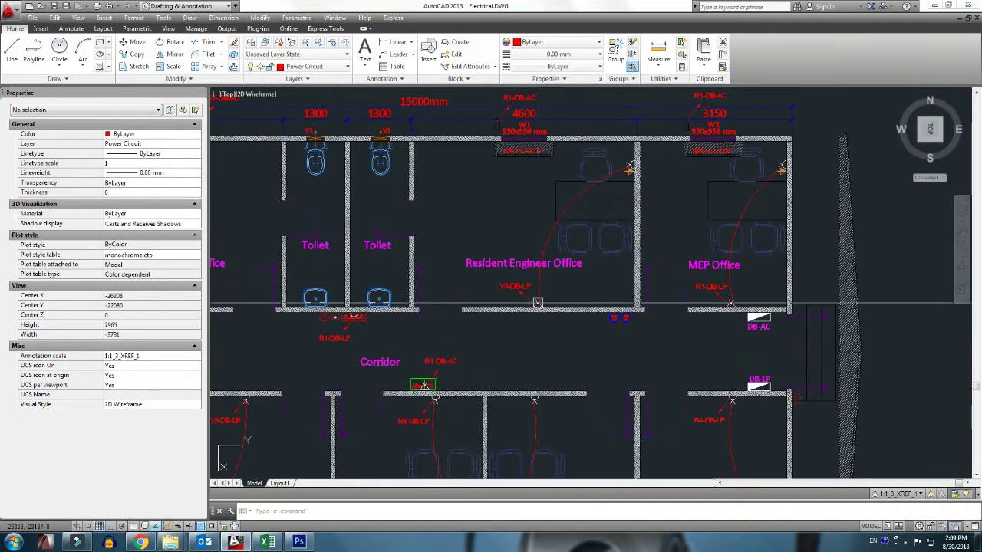
{"action": "scroll", "coordinate": [449, 261], "scroll_direction": "up", "scroll_amount": 5}
{"action": "double_click", "coordinate": [406, 246]}
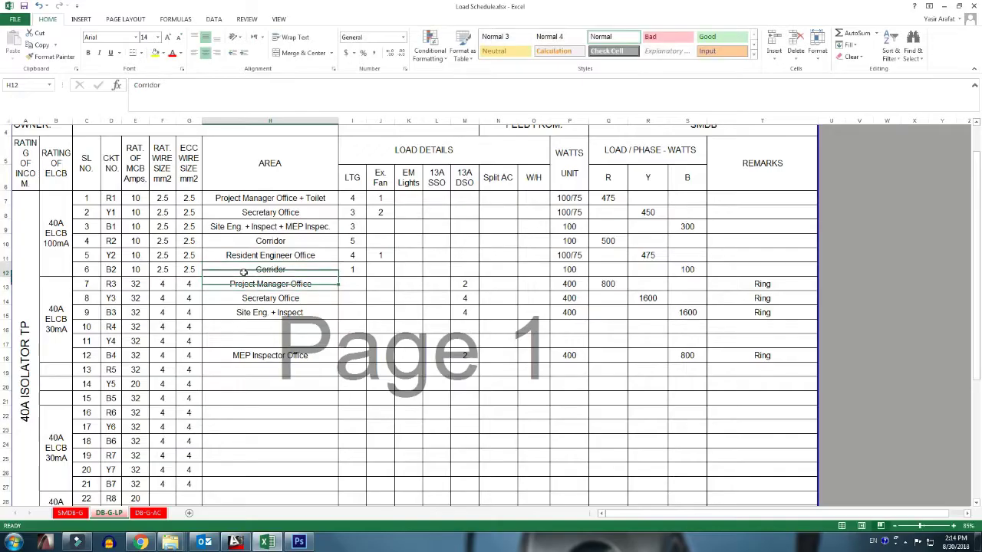
{"action": "key", "text": "Right"}
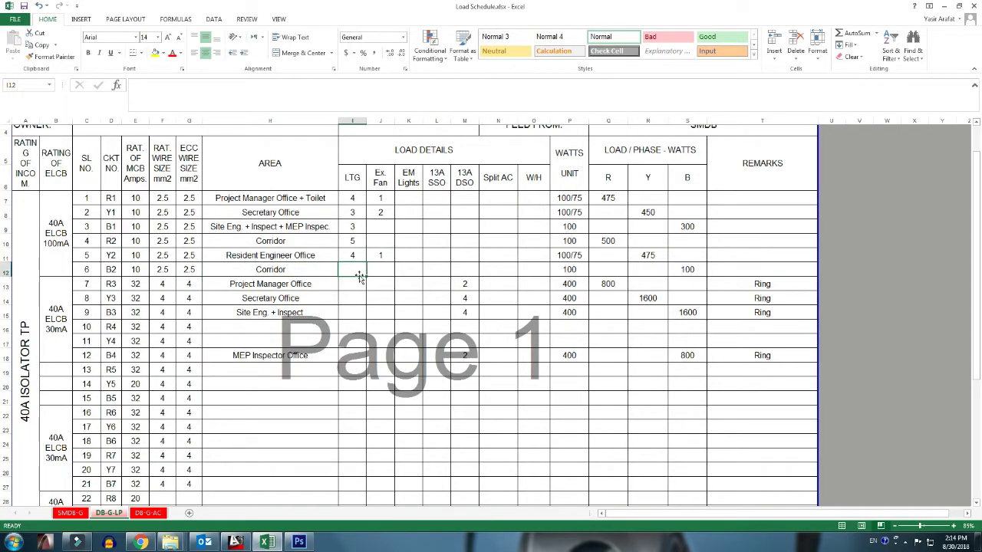
- Enter 5 lighting points for Corridor circuit 6 and rename circuit 4's area to MEP Office
{"action": "type", "text": "5"}
{"action": "key", "text": "Up"}
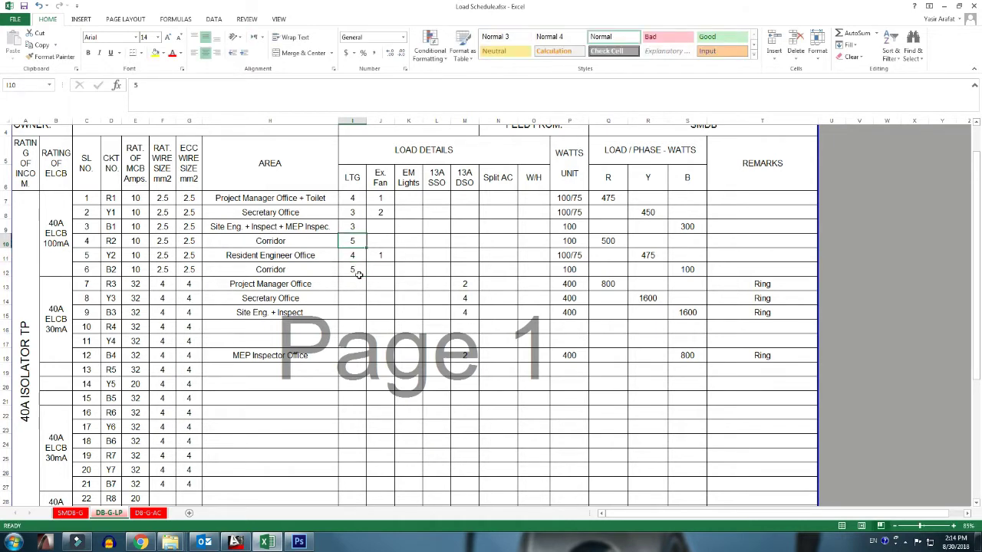
{"action": "key", "text": "Left"}
{"action": "key", "text": "Left"}
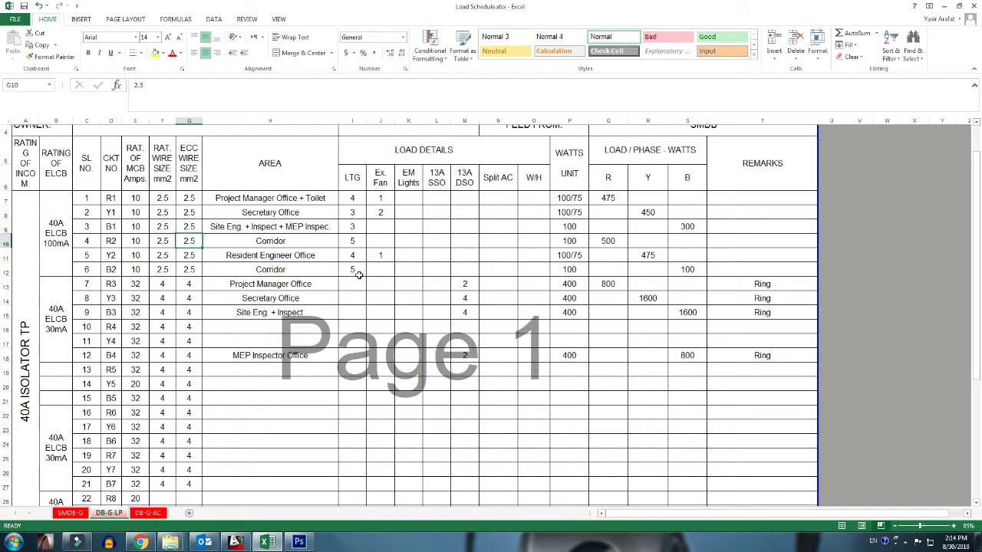
{"action": "key", "text": "Right"}
{"action": "type", "text": "ME"}
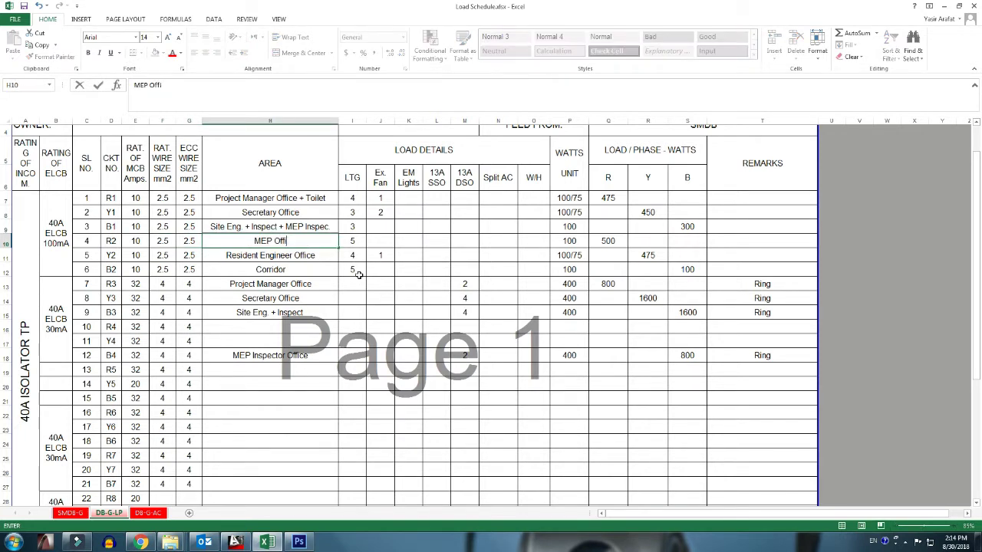
{"action": "key", "text": "Return"}
{"action": "key", "text": "alt+Tab"}
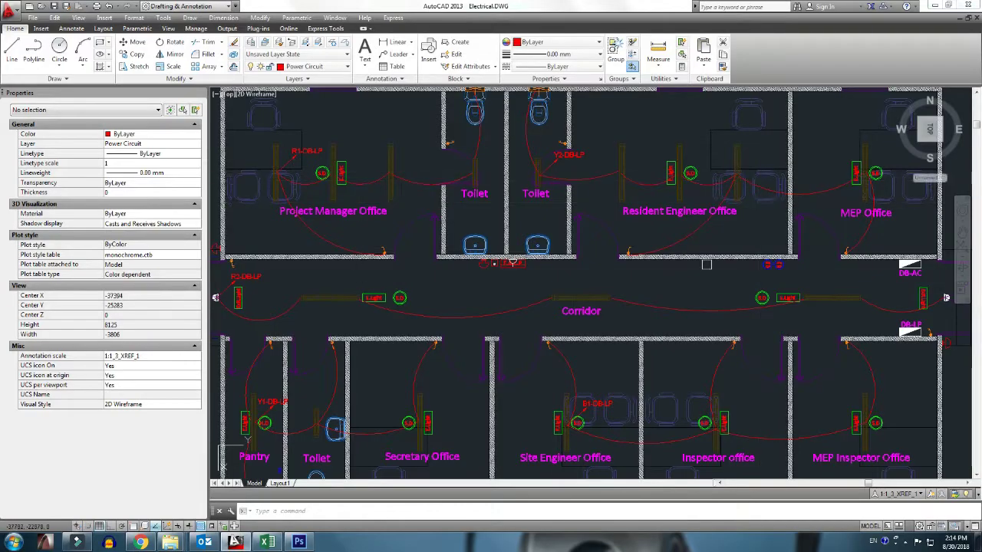
- Copy the Y2-DB-LP circuit label over to the MEP Office
{"action": "middle_click_drag", "start_coordinate": [711, 270], "coordinate": [616, 285]}
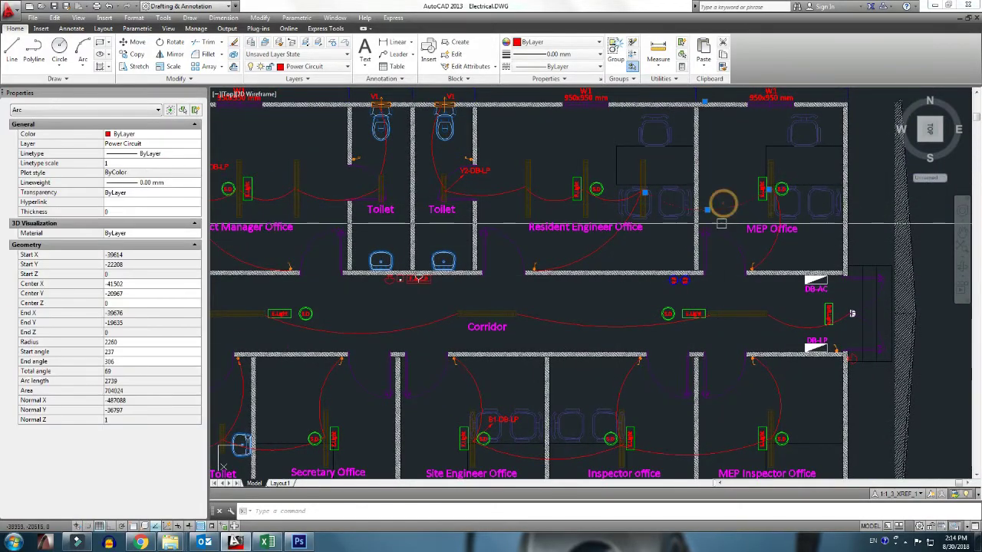
{"action": "middle_click_drag", "start_coordinate": [720, 250], "coordinate": [685, 264]}
{"action": "scroll", "coordinate": [414, 231], "scroll_direction": "up", "scroll_amount": 5}
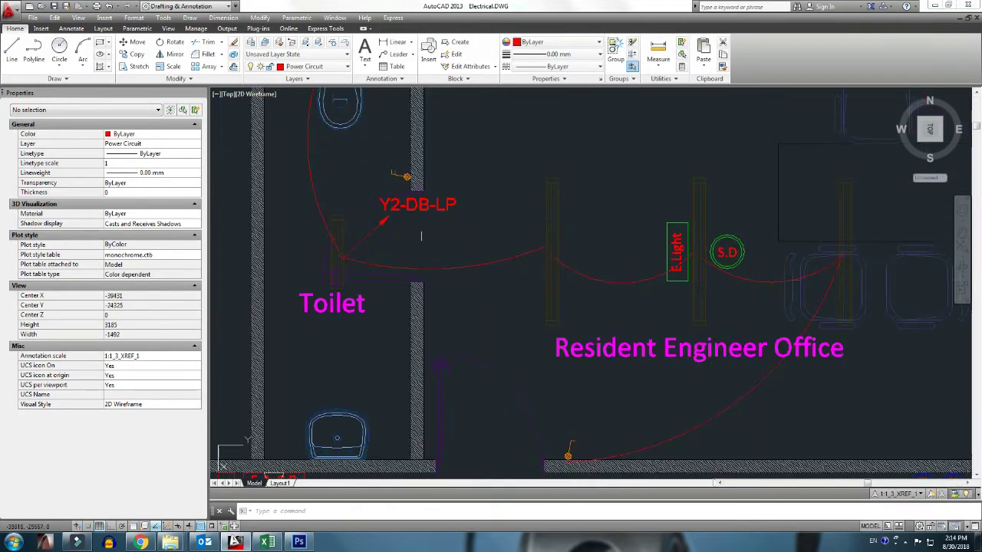
{"action": "left_click", "coordinate": [414, 231]}
{"action": "left_click", "coordinate": [390, 207]}
{"action": "type", "text": "co"}
{"action": "key", "text": "Return"}
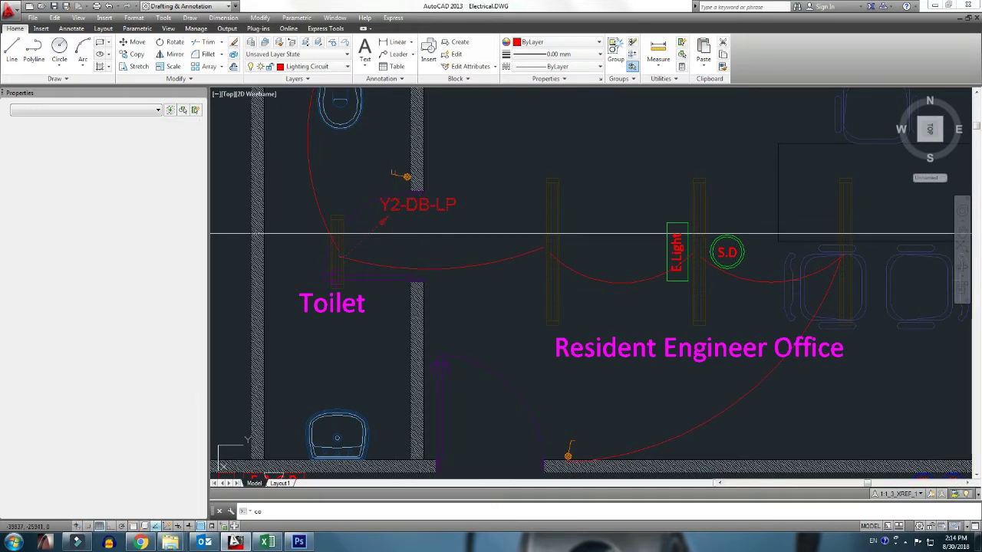
{"action": "left_click", "coordinate": [385, 233]}
{"action": "middle_click_drag", "start_coordinate": [644, 288], "coordinate": [399, 302]}
{"action": "middle_click_drag", "start_coordinate": [690, 253], "coordinate": [445, 280]}
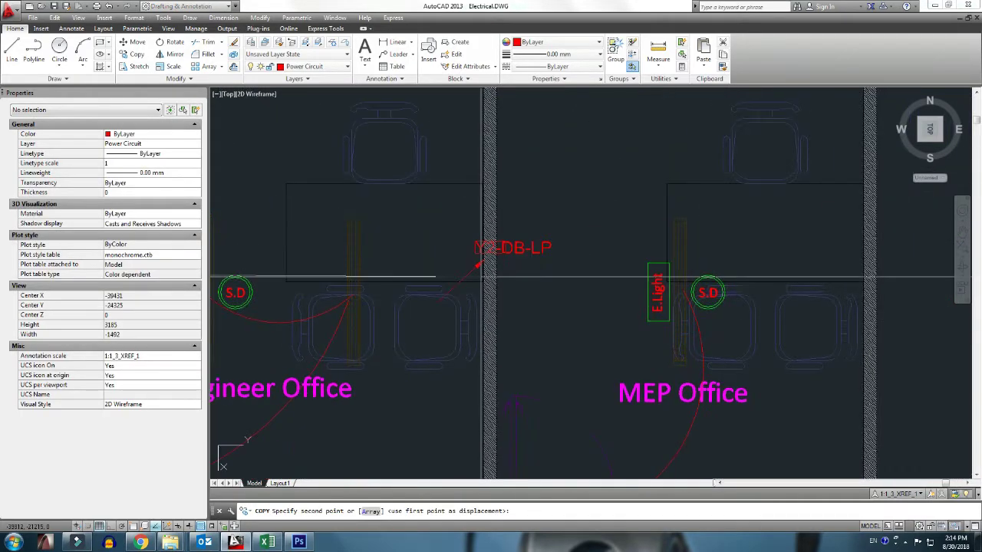
- Relabel the exit light's circuit tag from R2-DB-LP to B2-DB-LP
{"action": "double_click", "coordinate": [732, 245]}
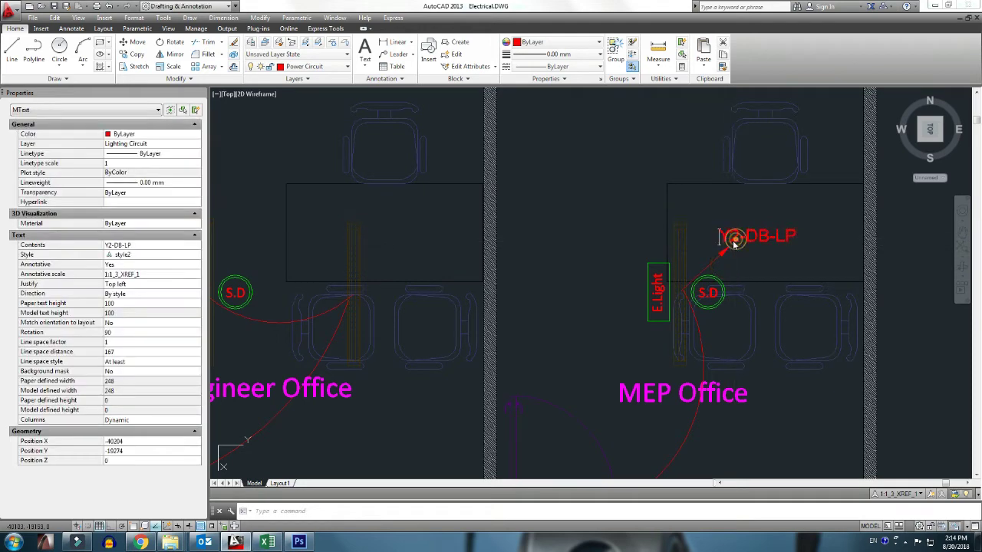
{"action": "scroll", "coordinate": [591, 284], "scroll_direction": "down", "scroll_amount": 5}
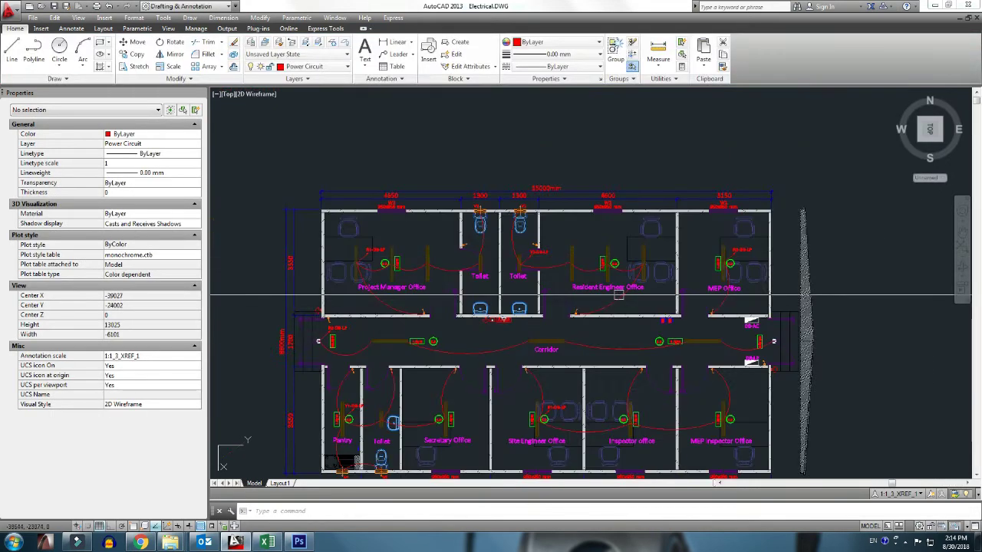
{"action": "scroll", "coordinate": [368, 294], "scroll_direction": "up", "scroll_amount": 5}
{"action": "scroll", "coordinate": [342, 203], "scroll_direction": "up", "scroll_amount": 3}
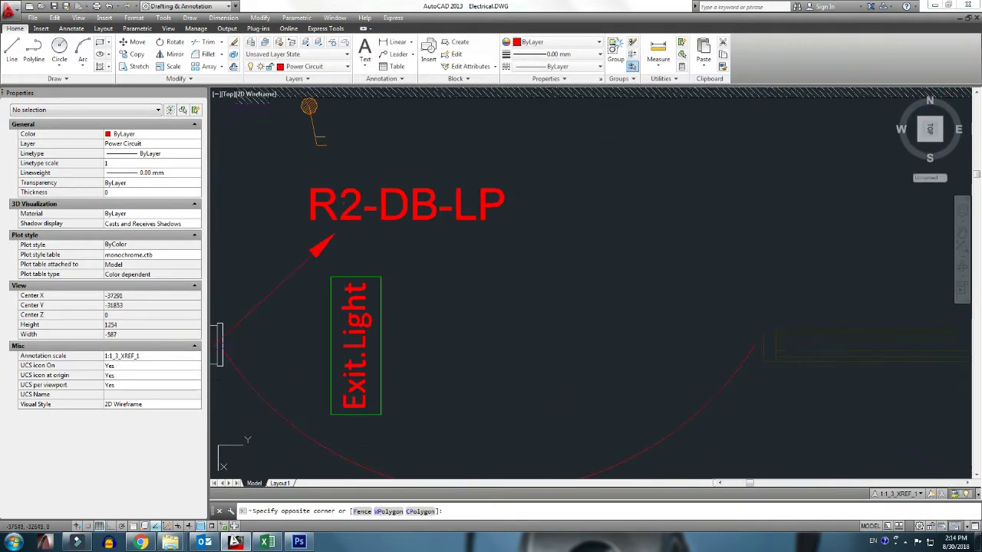
{"action": "double_click", "coordinate": [341, 205]}
{"action": "type", "text": "B"}
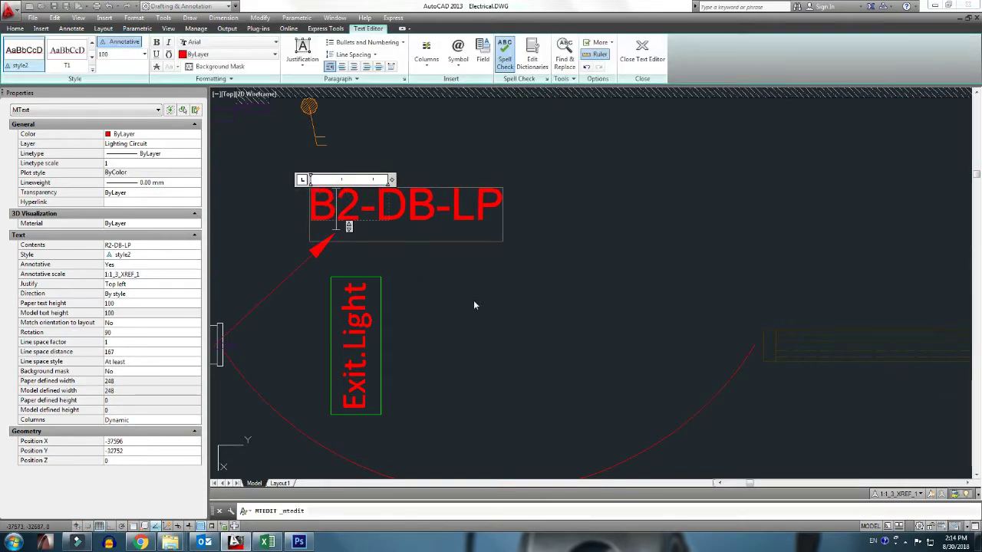
{"action": "left_click", "coordinate": [367, 253]}
{"action": "scroll", "coordinate": [367, 253], "scroll_direction": "down", "scroll_amount": 4}
{"action": "middle_click_drag", "start_coordinate": [624, 355], "coordinate": [591, 386]}
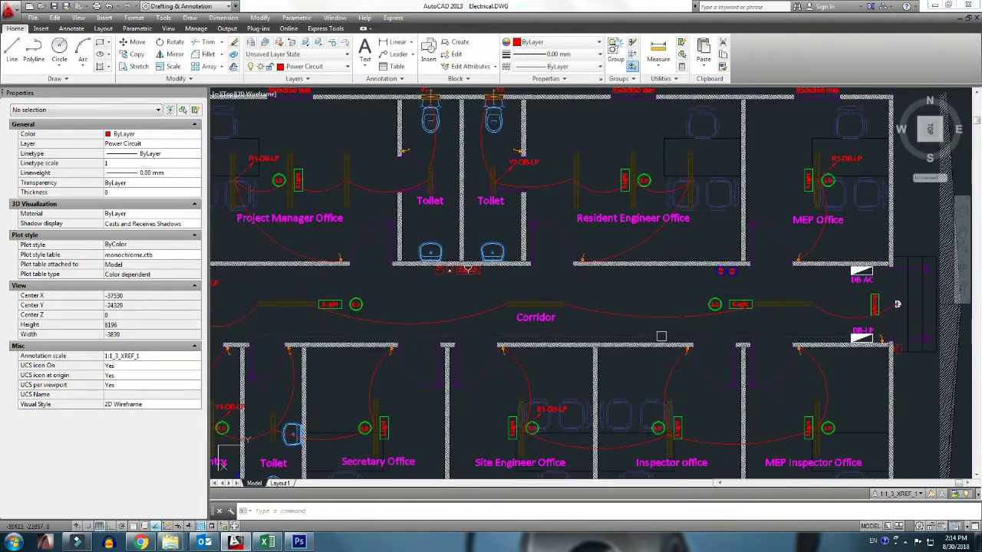
{"action": "left_click", "coordinate": [266, 543]}
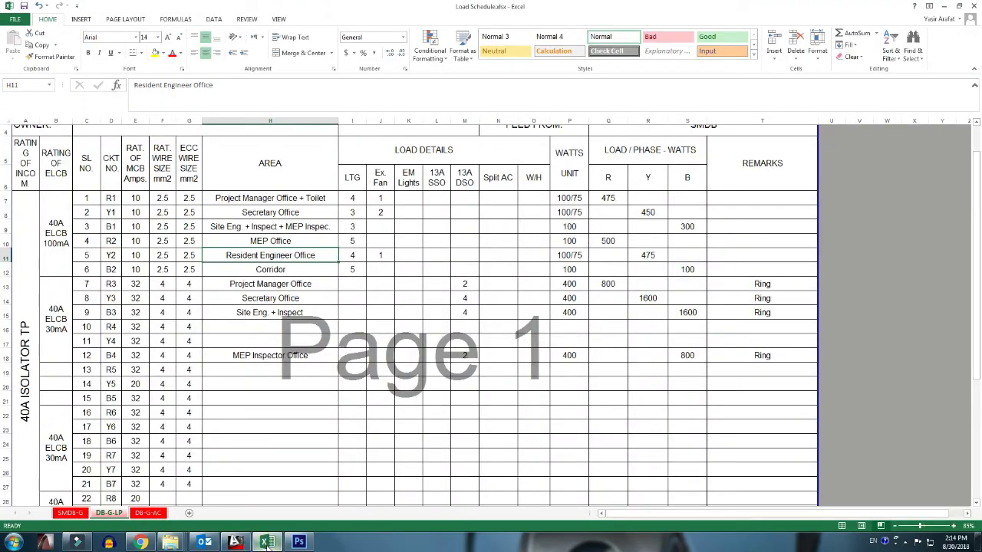
- Inspect the MEP Office row and undo a trial lighting-count edit
{"action": "scroll", "coordinate": [458, 426], "scroll_direction": "down", "scroll_amount": 1}
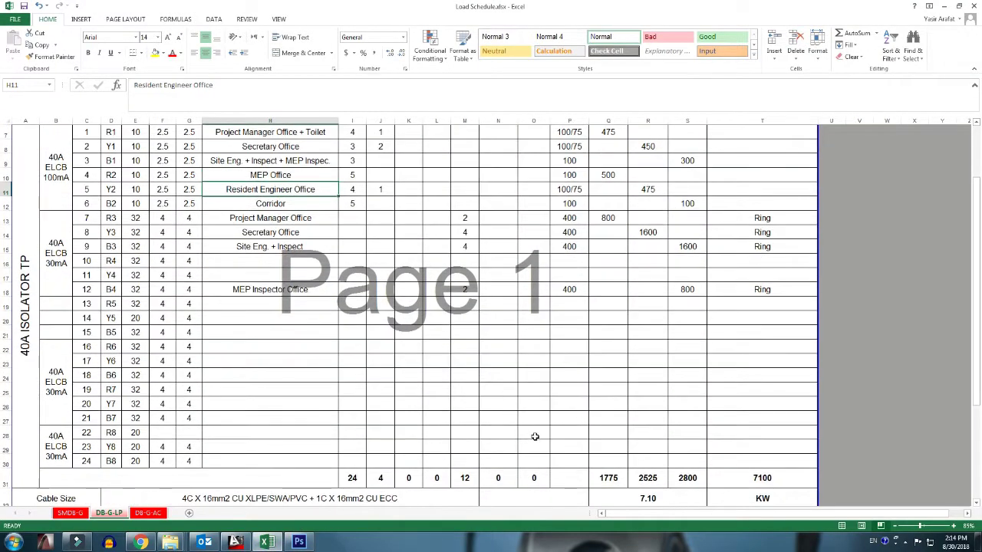
{"action": "scroll", "coordinate": [545, 445], "scroll_direction": "up", "scroll_amount": 1}
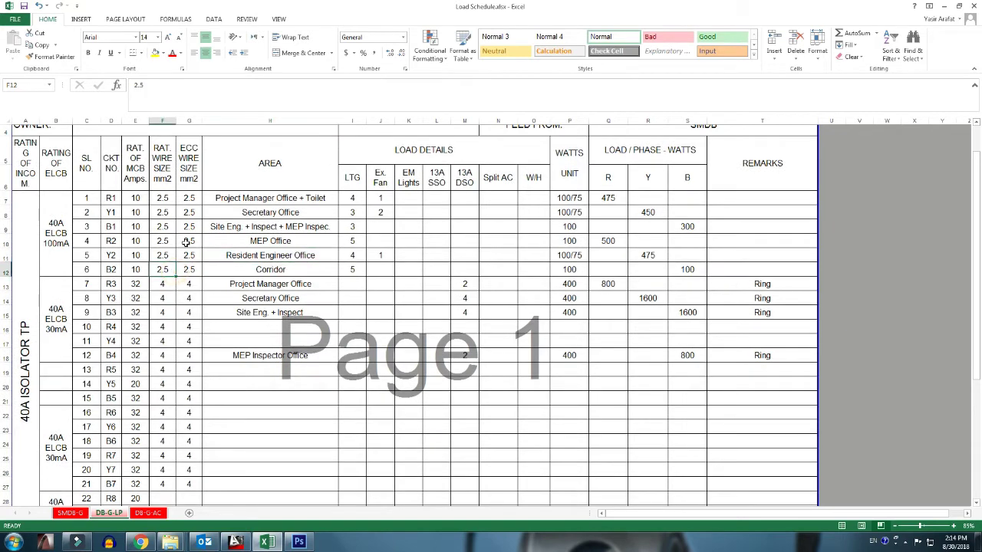
{"action": "left_click_drag", "start_coordinate": [185, 243], "coordinate": [370, 243]}
{"action": "left_click", "coordinate": [358, 242]}
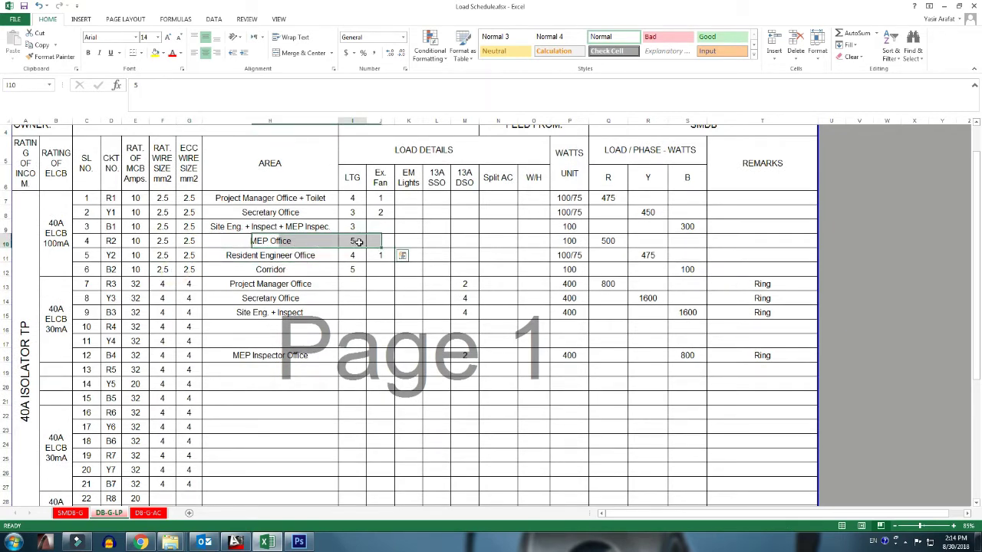
{"action": "type", "text": "1"}
{"action": "key", "text": "Up"}
{"action": "key", "text": "Left"}
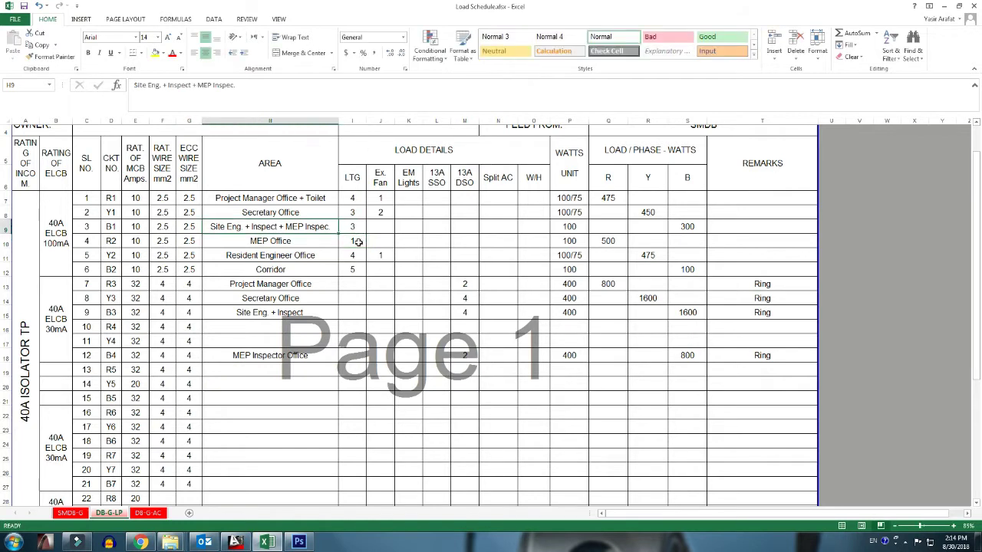
{"action": "key", "text": "Down"}
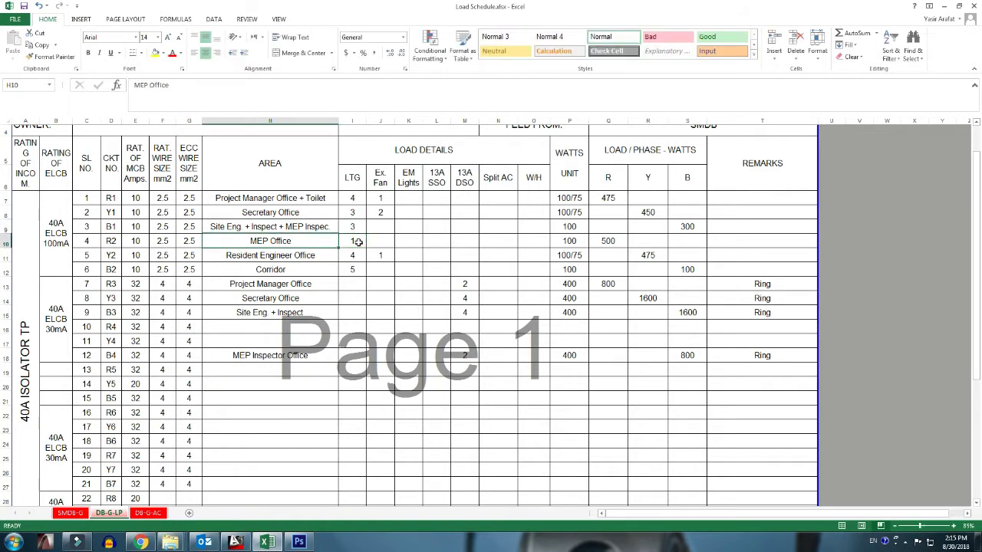
{"action": "key", "text": "ctrl+z"}
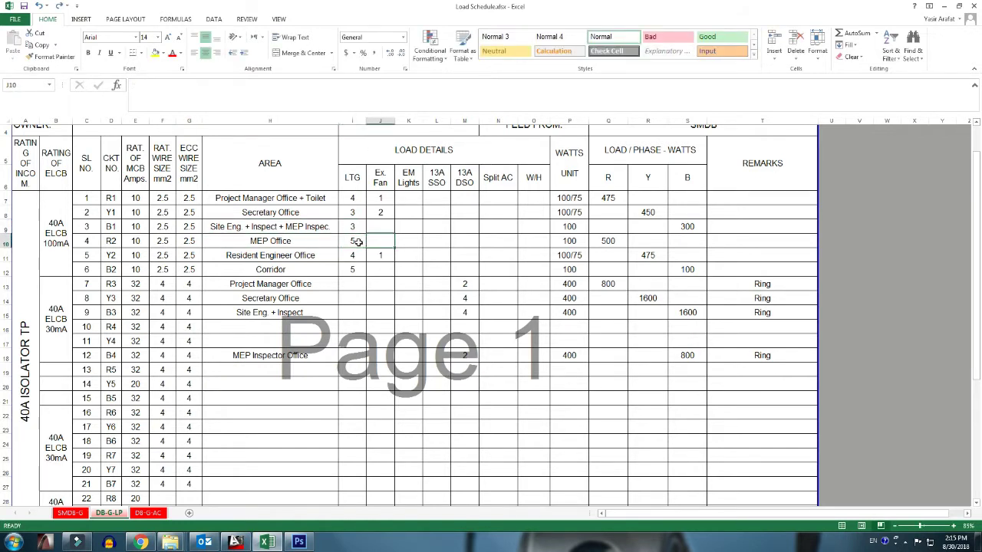
{"action": "key", "text": "Right"}
{"action": "key", "text": "Right"}
{"action": "key", "text": "Right"}
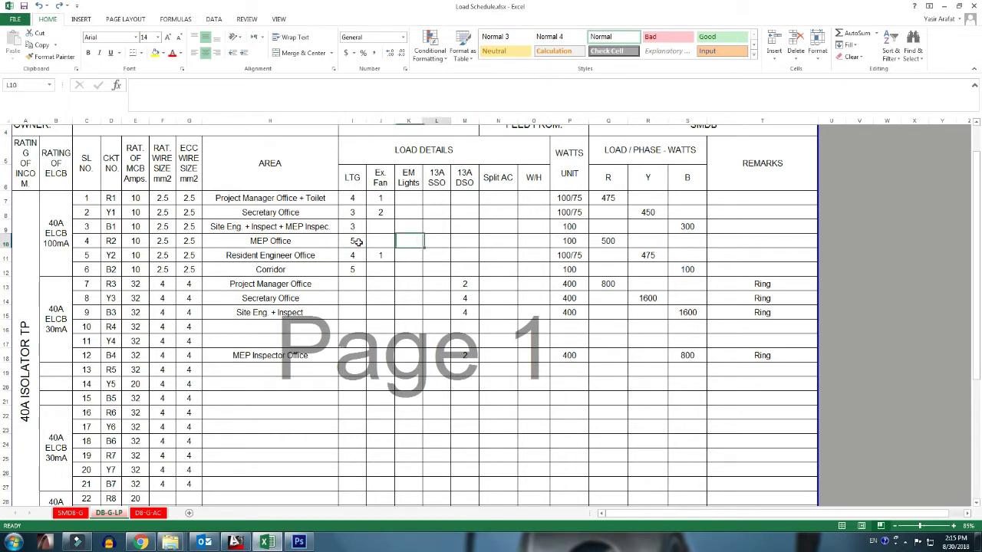
{"action": "key", "text": "Right"}
{"action": "key", "text": "Right"}
{"action": "key", "text": "Right"}
{"action": "key", "text": "Left"}
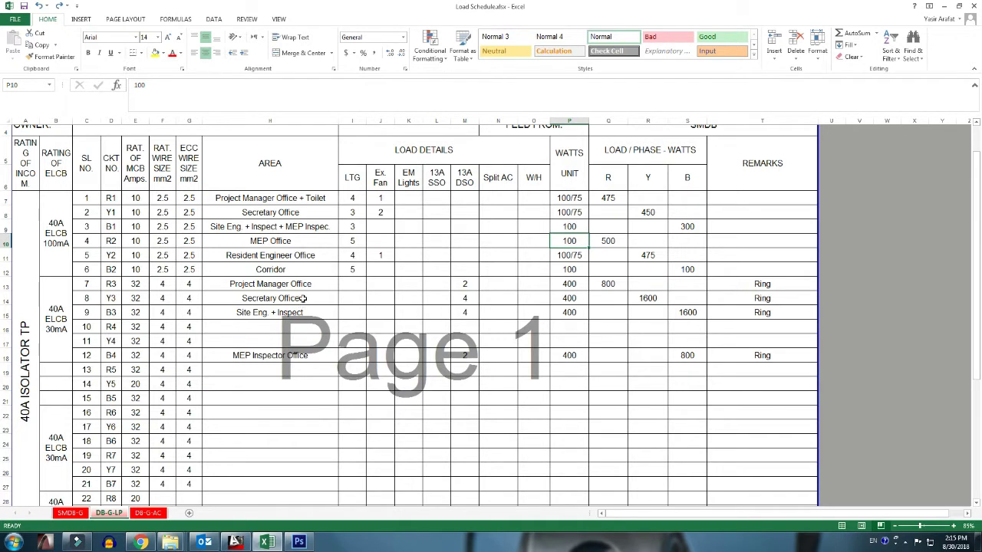
{"action": "left_click", "coordinate": [295, 242]}
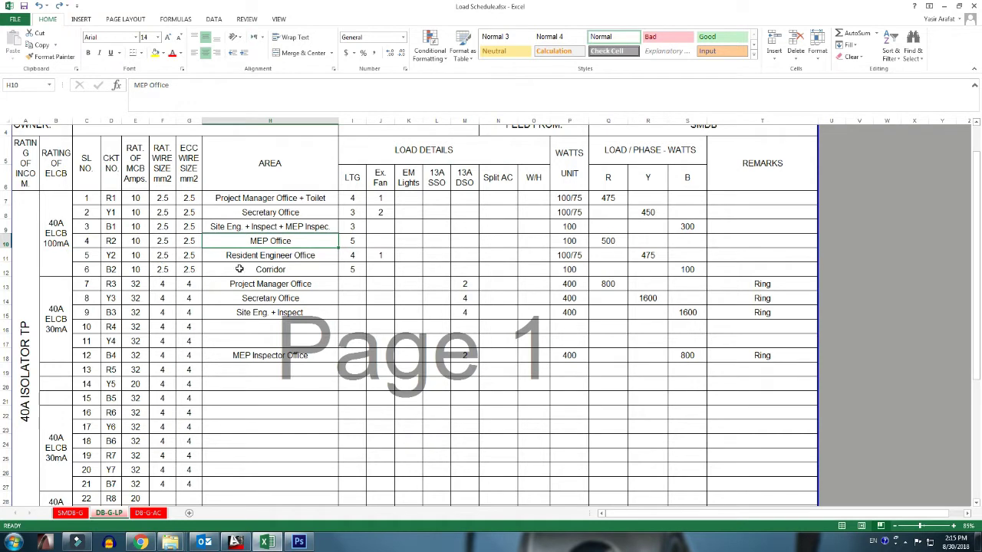
- Enter 1 as the MEP Office lighting count (I10) and 100 as its R-phase load (Q10)
{"action": "left_click", "coordinate": [239, 268]}
{"action": "left_click_drag", "start_coordinate": [262, 270], "coordinate": [344, 270]}
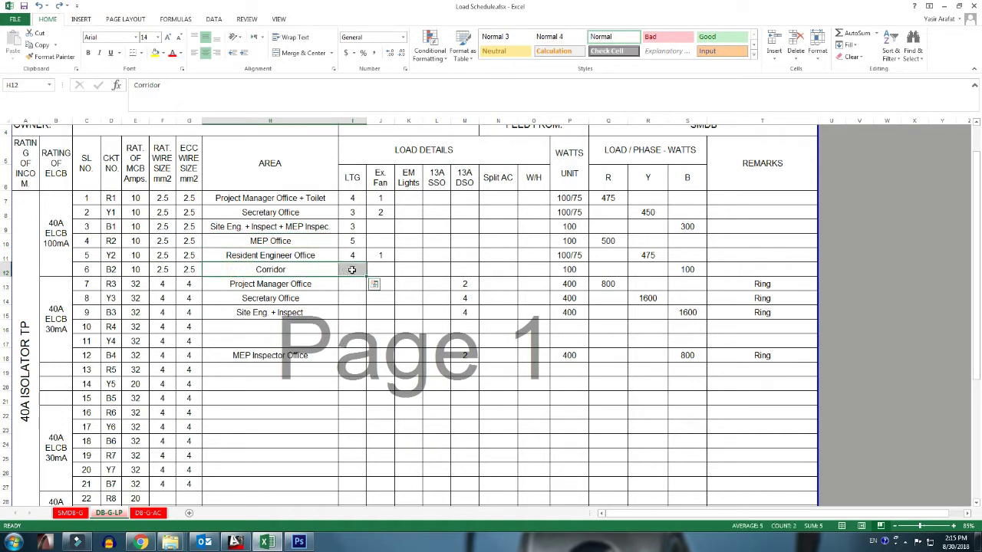
{"action": "left_click", "coordinate": [351, 270]}
{"action": "left_click", "coordinate": [355, 242]}
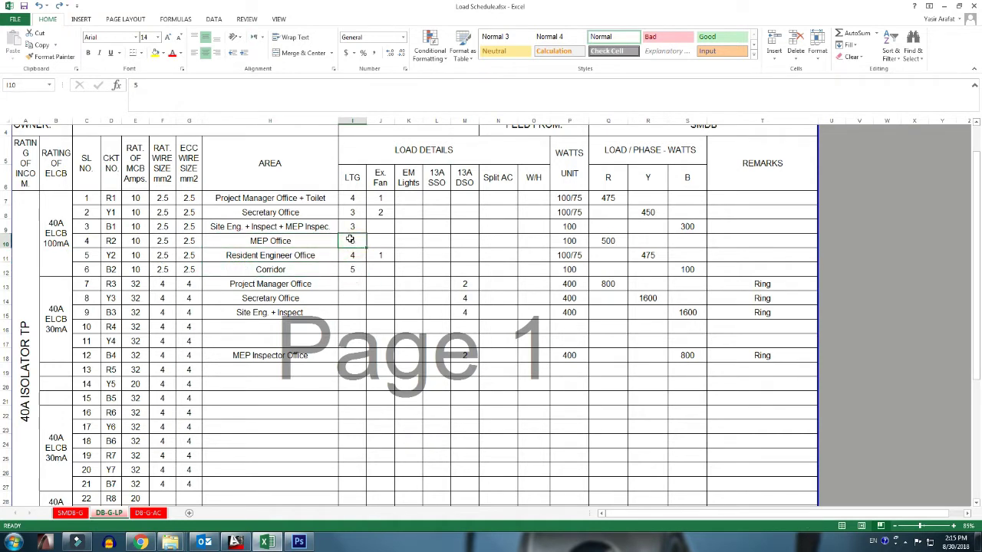
{"action": "type", "text": "1"}
{"action": "key", "text": "Left"}
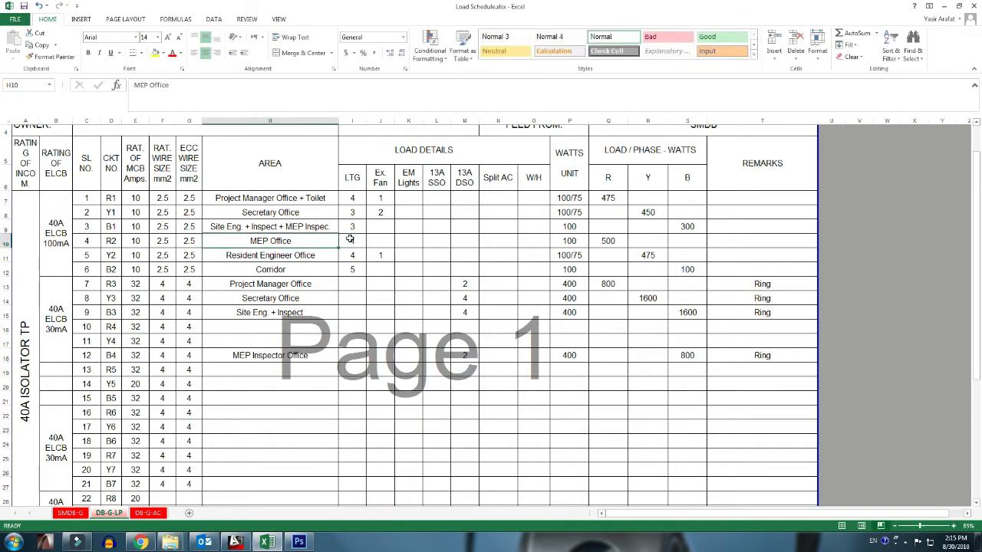
{"action": "key", "text": "Down"}
{"action": "key", "text": "Down"}
{"action": "key", "text": "Up"}
{"action": "key", "text": "Up"}
{"action": "key", "text": "Right"}
{"action": "key", "text": "Right"}
{"action": "key", "text": "Right"}
{"action": "key", "text": "Right"}
{"action": "key", "text": "Right"}
{"action": "key", "text": "Right"}
{"action": "type", "text": "1"}
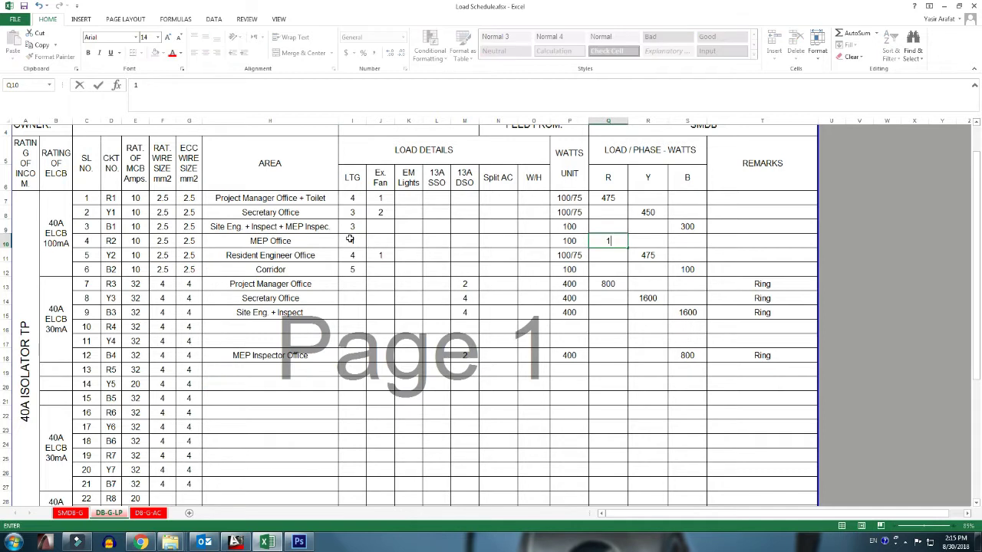
{"action": "key", "text": "Down"}
{"action": "key", "text": "Right"}
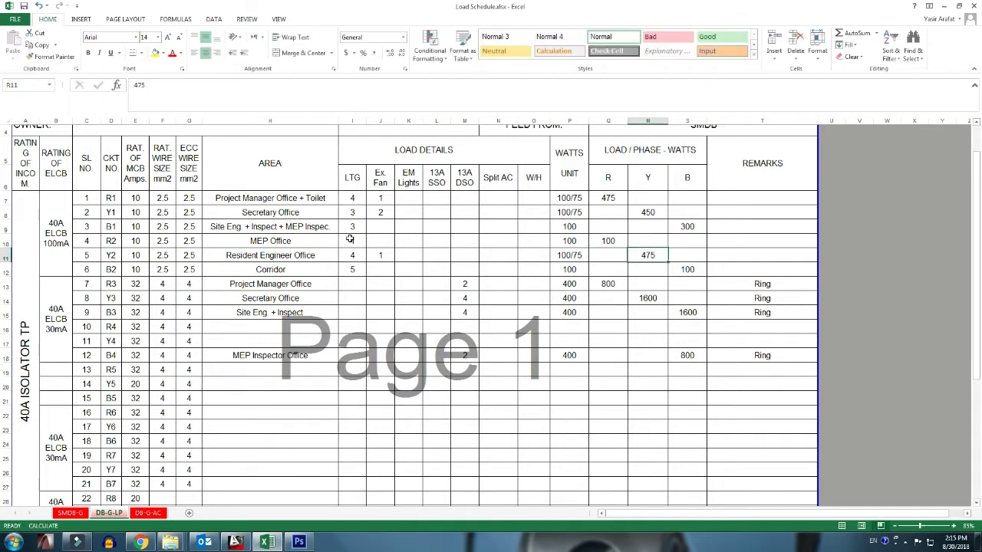
- Raise the Corridor B-phase load in S12 to 500 W, then return to AutoCAD
{"action": "key", "text": "Down"}
{"action": "key", "text": "Left"}
{"action": "key", "text": "Left"}
{"action": "key", "text": "Down"}
{"action": "key", "text": "Up"}
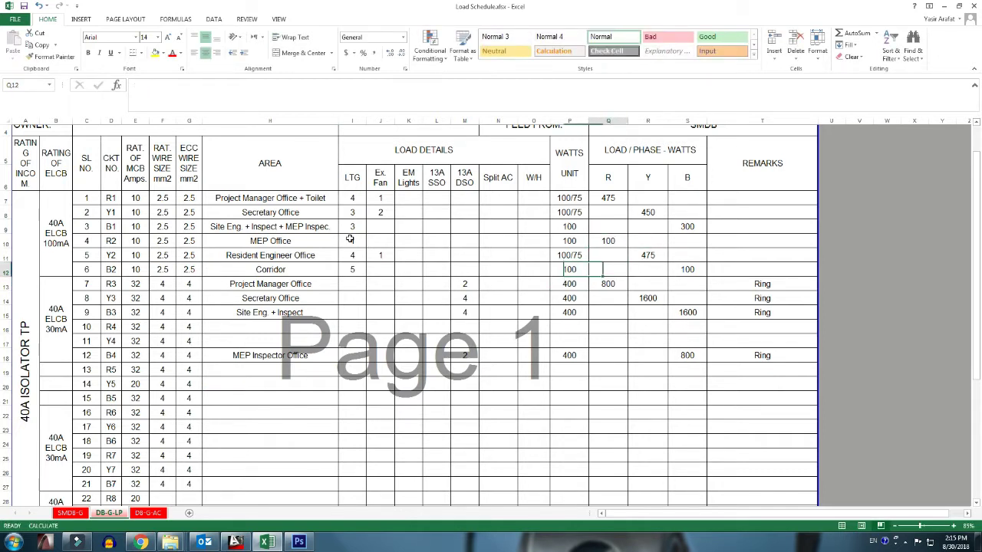
{"action": "key", "text": "Right"}
{"action": "key", "text": "Right"}
{"action": "key", "text": "Right"}
{"action": "type", "text": "500"}
{"action": "key", "text": "Return"}
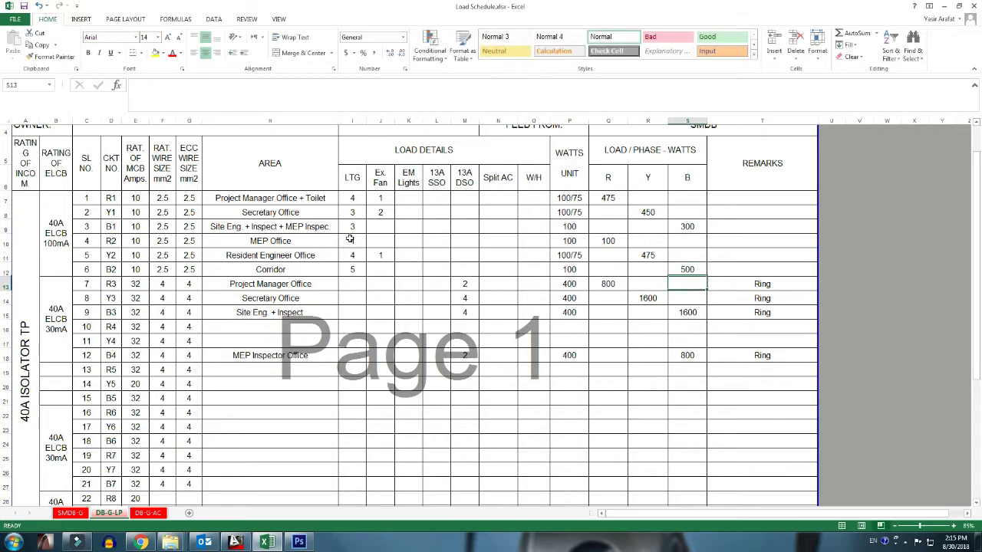
{"action": "scroll", "coordinate": [383, 302], "scroll_direction": "down", "scroll_amount": 3}
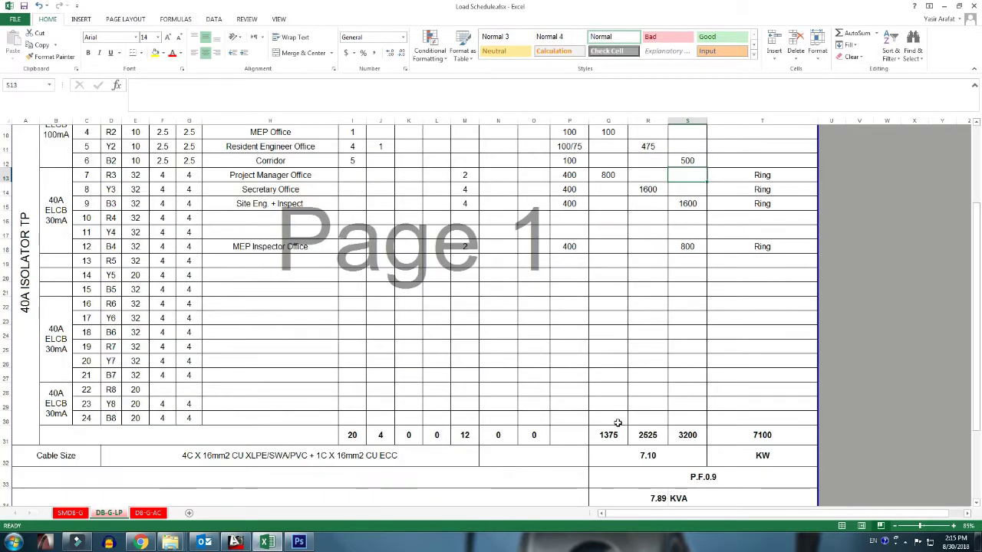
{"action": "scroll", "coordinate": [617, 419], "scroll_direction": "up", "scroll_amount": 1}
{"action": "scroll", "coordinate": [607, 391], "scroll_direction": "up", "scroll_amount": 1}
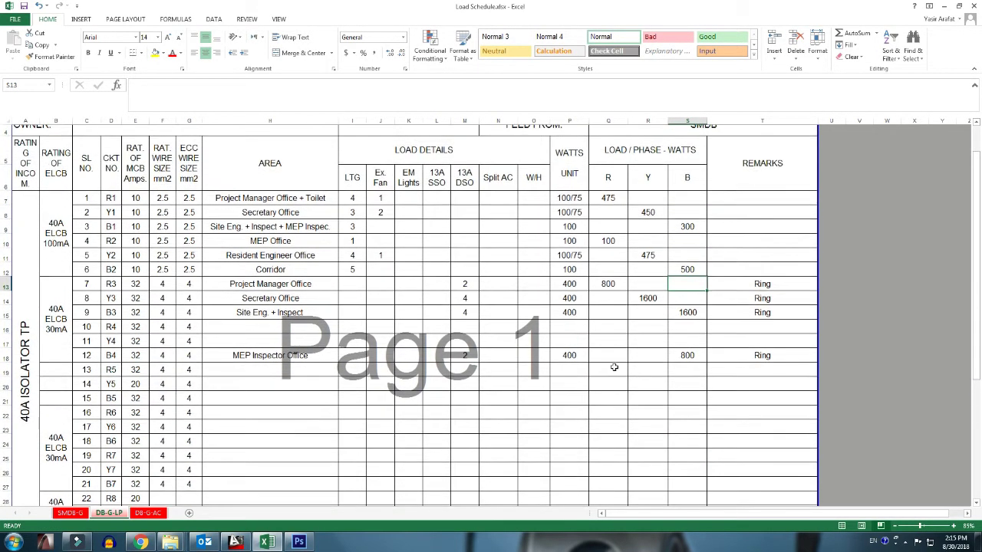
{"action": "left_click", "coordinate": [409, 397]}
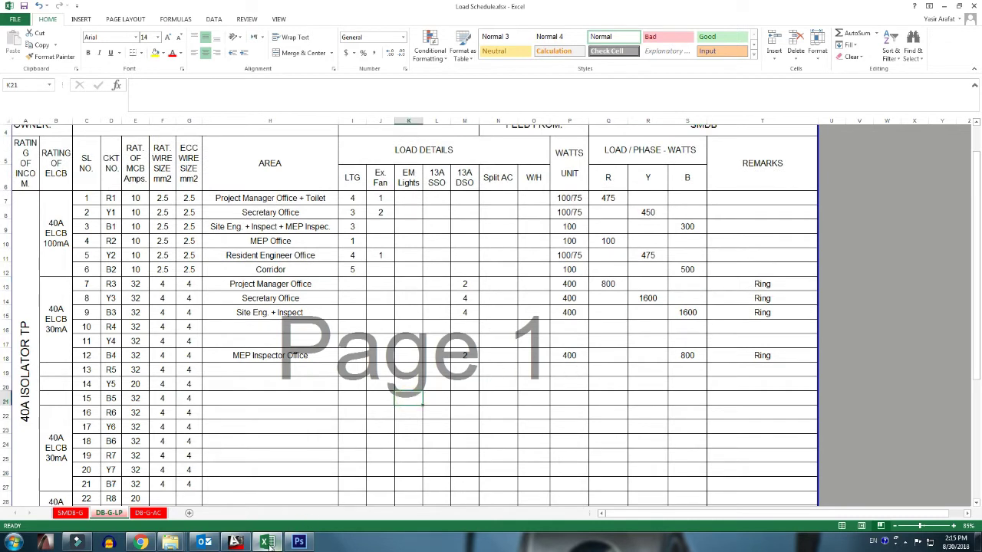
{"action": "key", "text": "alt+Tab"}
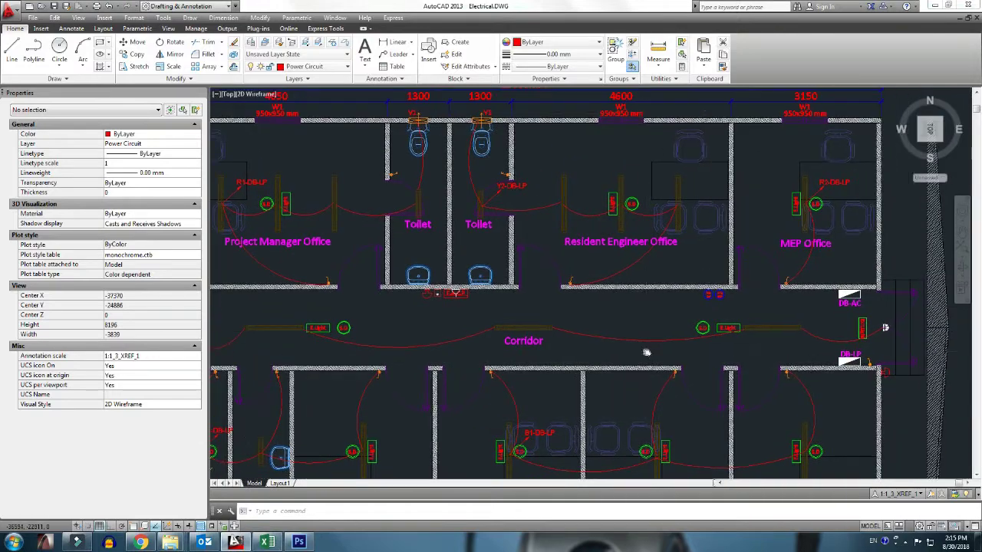
- Pan and zoom across the Lighting Layout plan to locate the MEP Office
{"action": "middle_click_drag", "start_coordinate": [834, 197], "coordinate": [626, 211]}
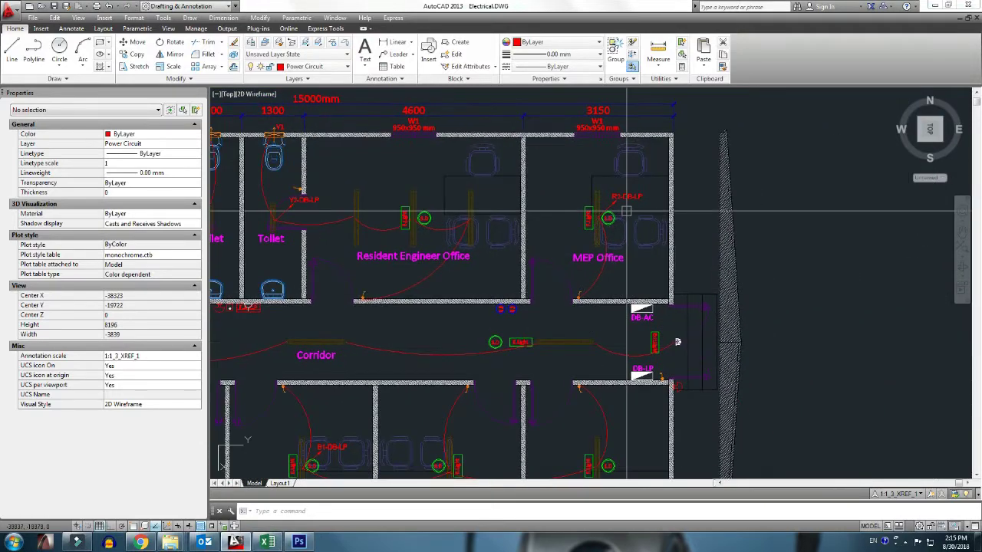
{"action": "scroll", "coordinate": [626, 211], "scroll_direction": "down", "scroll_amount": 3}
{"action": "scroll", "coordinate": [627, 211], "scroll_direction": "down", "scroll_amount": 2}
{"action": "scroll", "coordinate": [643, 337], "scroll_direction": "up", "scroll_amount": 5}
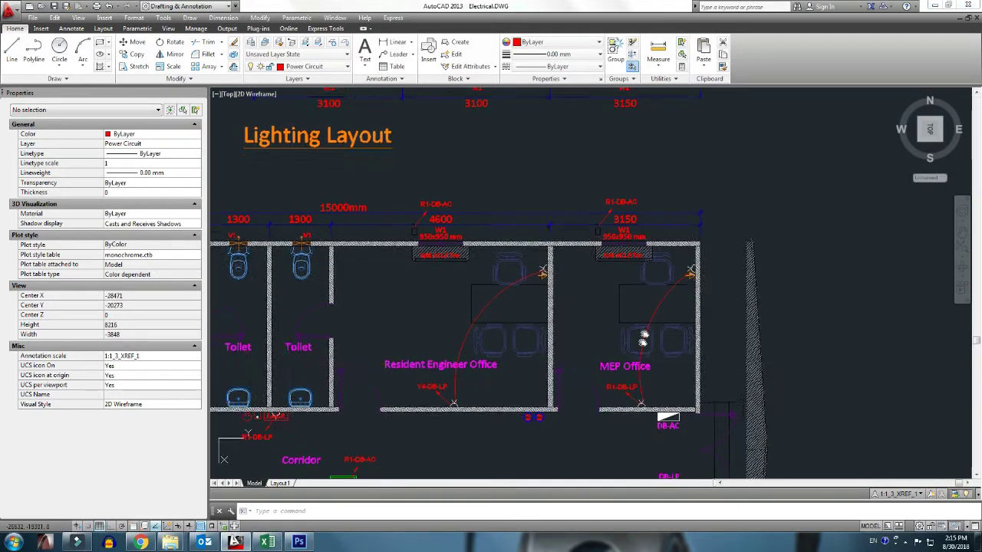
{"action": "middle_click_drag", "start_coordinate": [643, 337], "coordinate": [675, 273]}
{"action": "scroll", "coordinate": [473, 337], "scroll_direction": "down", "scroll_amount": 5}
{"action": "scroll", "coordinate": [473, 337], "scroll_direction": "up", "scroll_amount": 5}
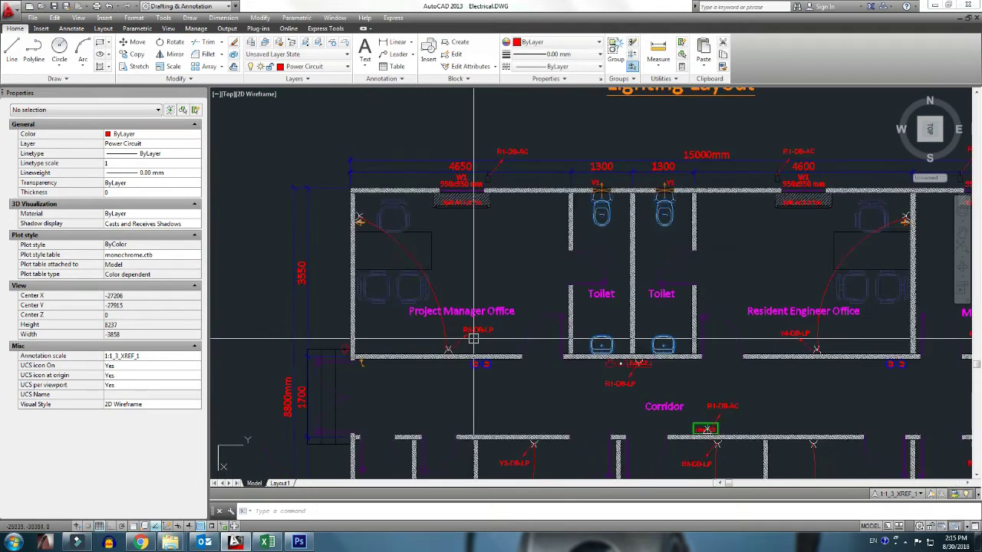
{"action": "scroll", "coordinate": [473, 337], "scroll_direction": "down", "scroll_amount": 2}
{"action": "middle_click_drag", "start_coordinate": [473, 338], "coordinate": [483, 399]}
{"action": "scroll", "coordinate": [640, 267], "scroll_direction": "down", "scroll_amount": 1}
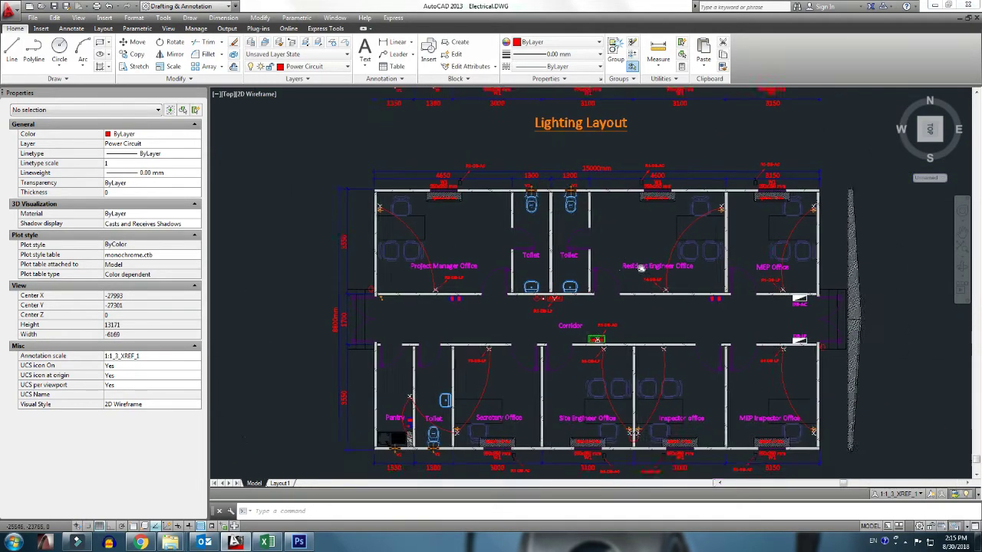
{"action": "scroll", "coordinate": [640, 268], "scroll_direction": "down", "scroll_amount": 1}
{"action": "scroll", "coordinate": [640, 268], "scroll_direction": "up", "scroll_amount": 3}
- Change the MEP Office circuit label from R1-DB-LP to R4-DB-LP, then return to Excel
{"action": "mouse_move", "coordinate": [750, 335]}
{"action": "middle_mouse_down"}
{"action": "mouse_move", "coordinate": [672, 306]}
{"action": "mouse_move", "coordinate": [570, 332]}
{"action": "middle_mouse_up"}
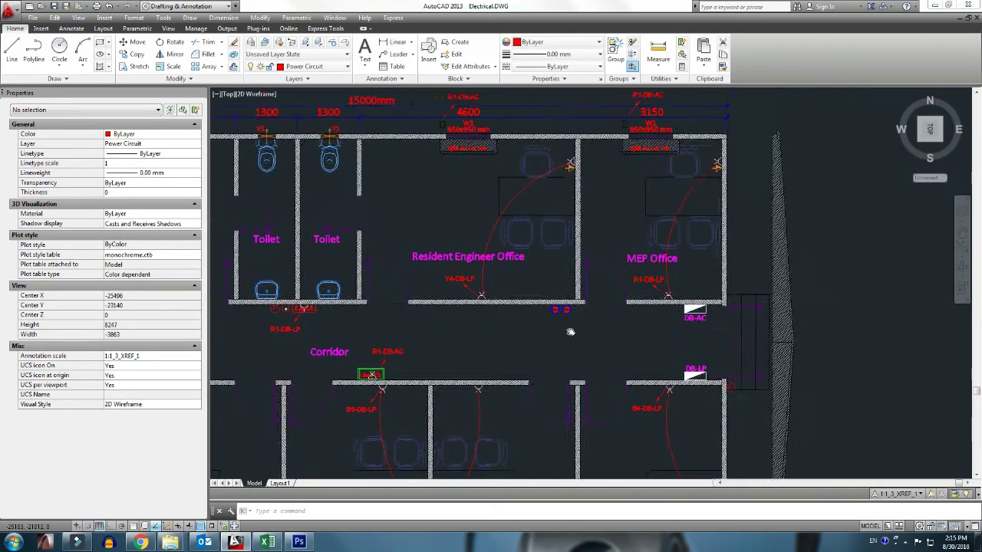
{"action": "scroll", "coordinate": [648, 290], "scroll_direction": "up", "scroll_amount": 4}
{"action": "double_click", "coordinate": [632, 265]}
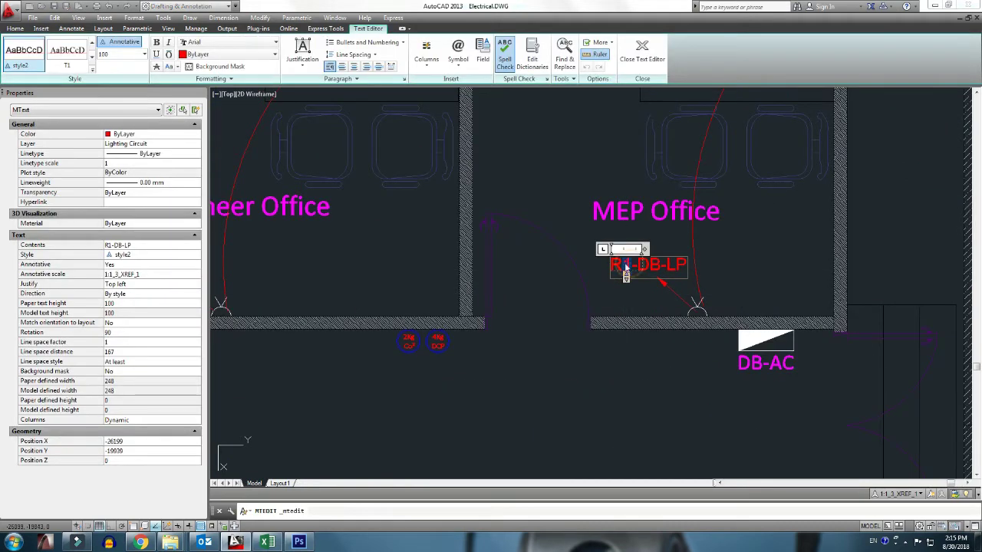
{"action": "type", "text": "4"}
{"action": "left_click", "coordinate": [646, 376]}
{"action": "scroll", "coordinate": [646, 376], "scroll_direction": "down", "scroll_amount": 3}
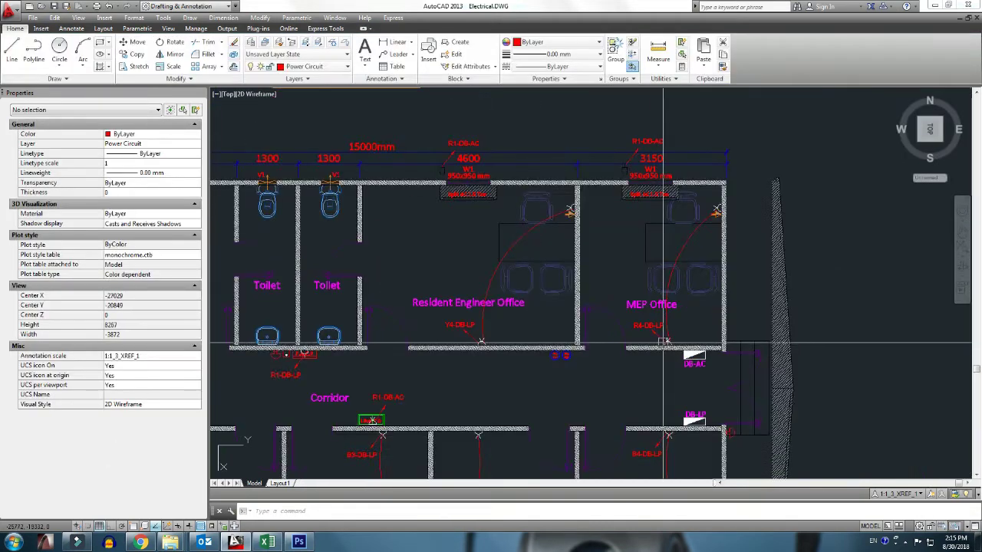
{"action": "key", "text": "alt+Tab"}
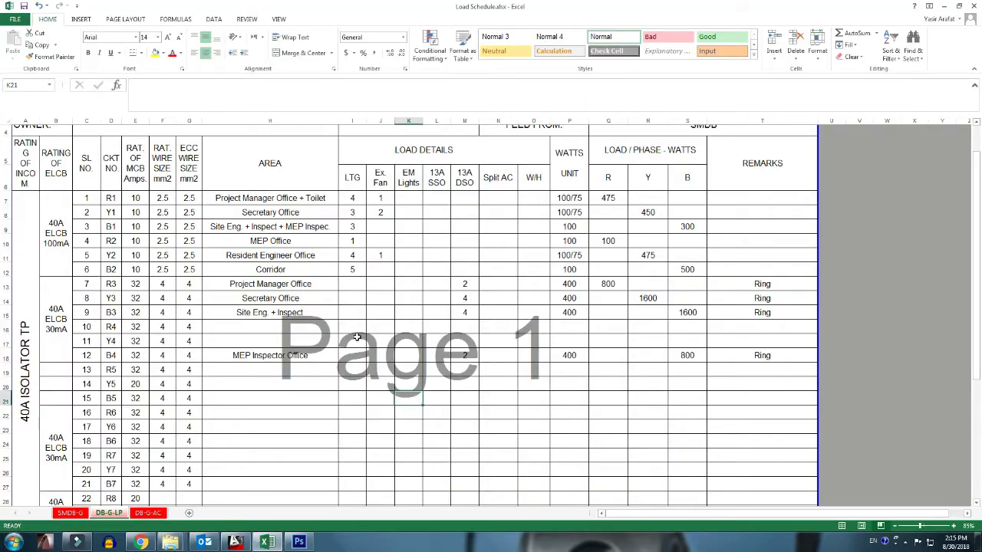
- Enter MEP Office in H16 with 2 sockets, 400 W each, and 1600 W on phase R
{"action": "left_click", "coordinate": [226, 326]}
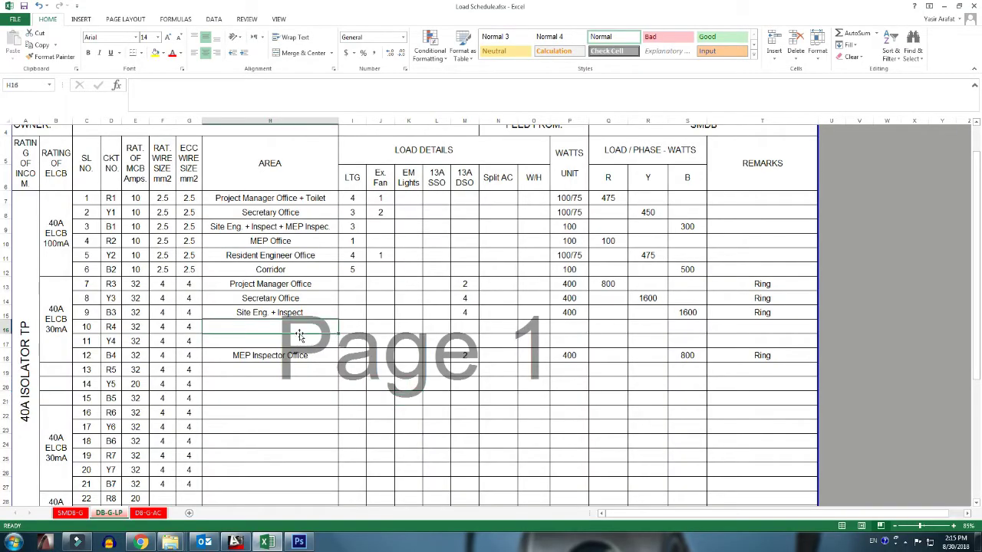
{"action": "type", "text": "MEP Office"}
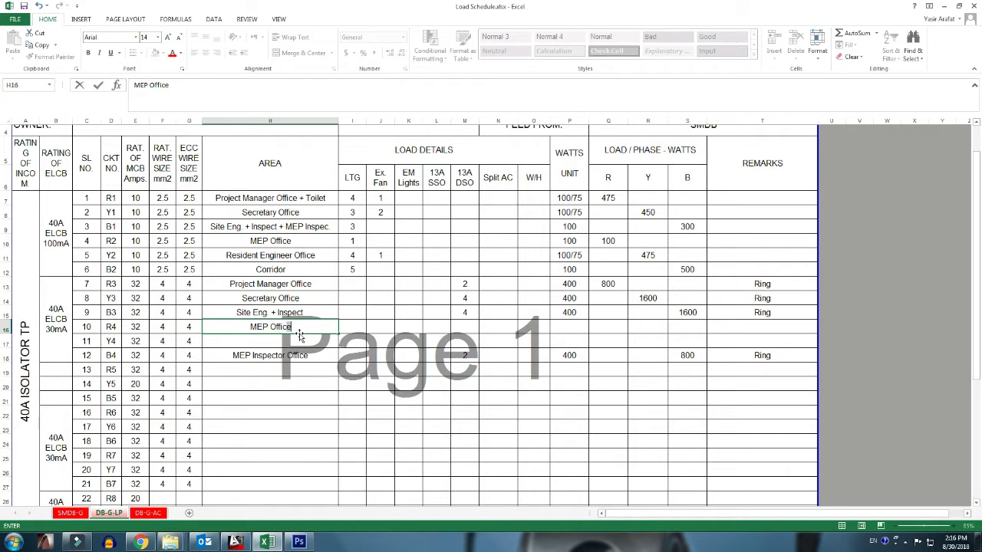
{"action": "key", "text": "Tab"}
{"action": "key", "text": "Tab"}
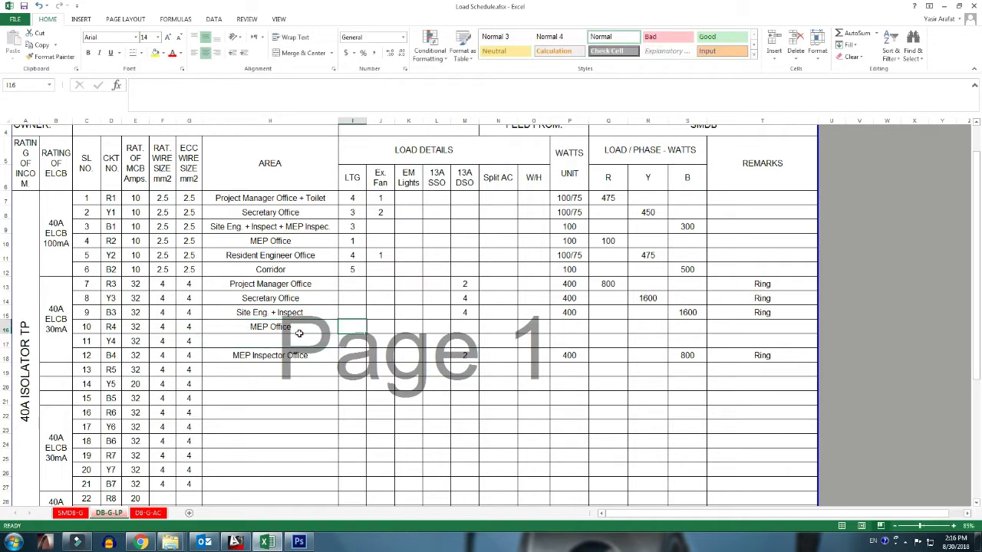
{"action": "key", "text": "Tab"}
{"action": "key", "text": "Tab"}
{"action": "key", "text": "Tab"}
{"action": "type", "text": "2"}
{"action": "key", "text": "Tab"}
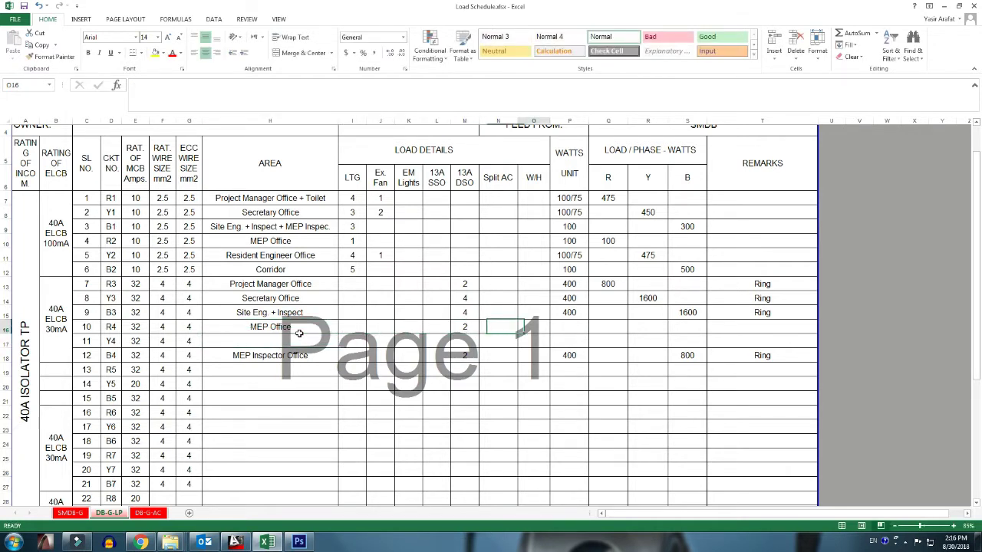
{"action": "key", "text": "Tab"}
{"action": "key", "text": "Tab"}
{"action": "type", "text": "400"}
{"action": "key", "text": "Tab"}
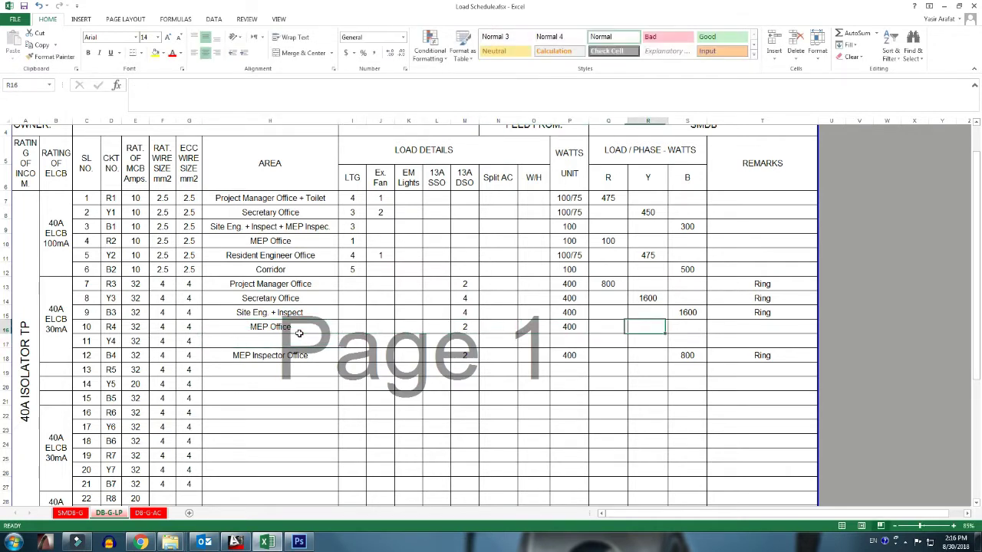
{"action": "type", "text": "166"}
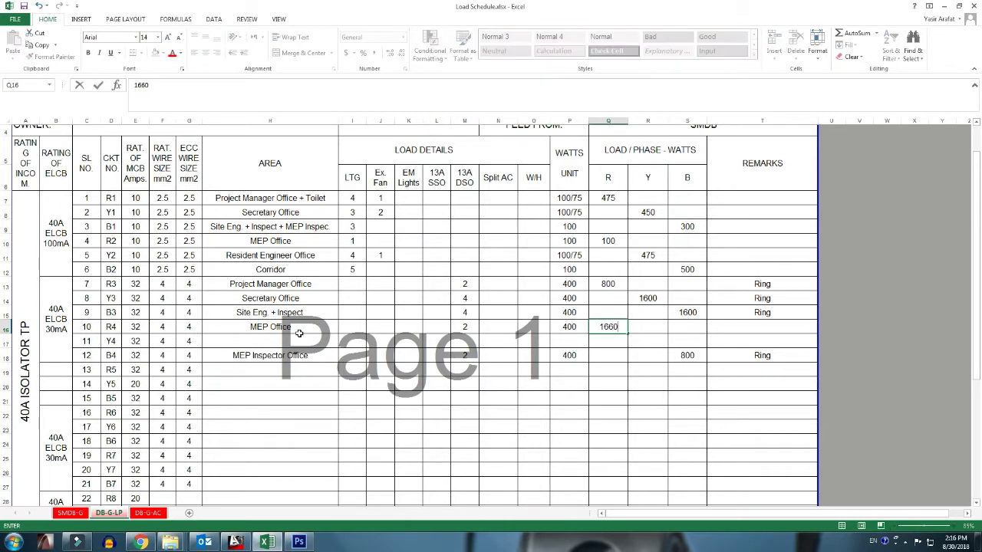
{"action": "type", "text": "0"}
{"action": "key", "text": "Return"}
- Add the remark Ring for circuit R4 in T16
{"action": "key", "text": "Up"}
{"action": "key", "text": "Up"}
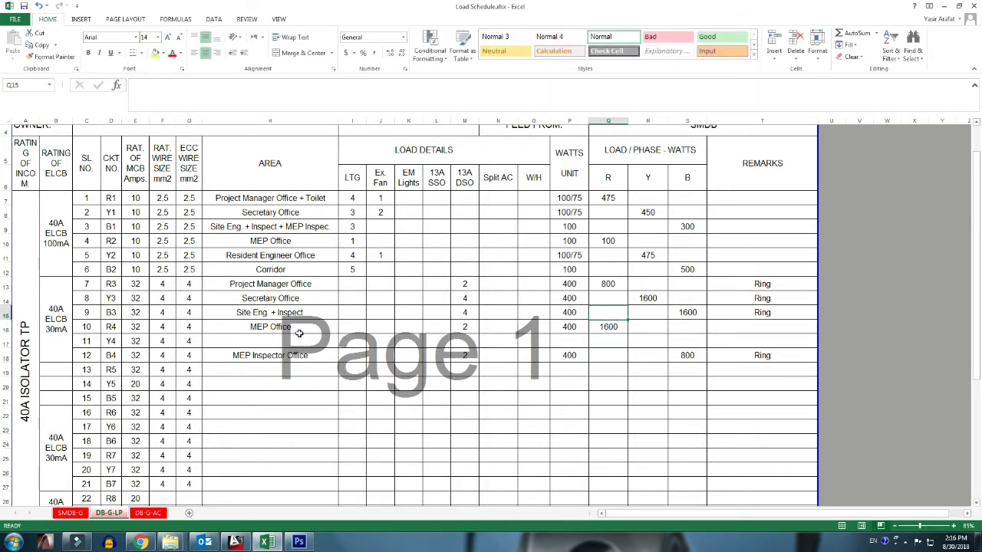
{"action": "key", "text": "Right"}
{"action": "key", "text": "Right"}
{"action": "key", "text": "Right"}
{"action": "key", "text": "Down"}
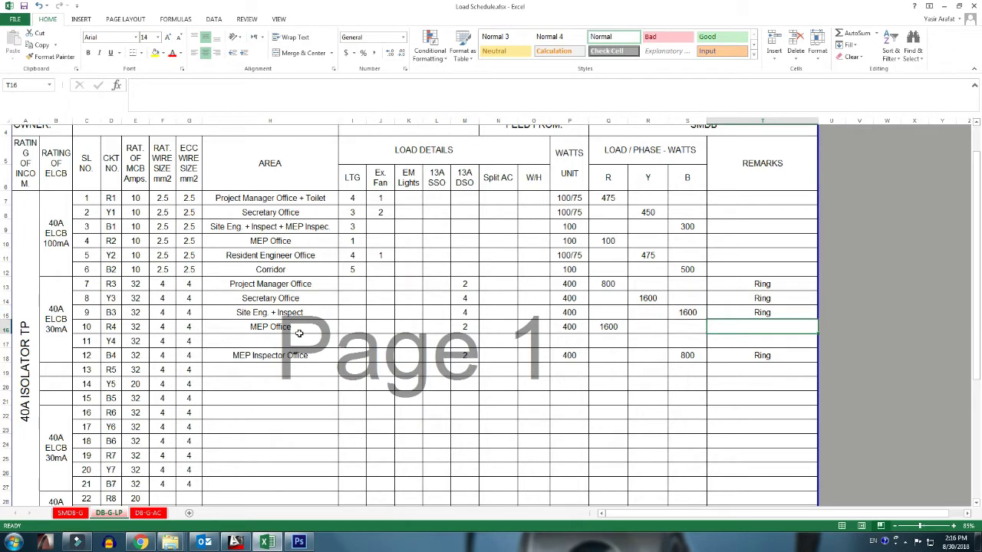
{"action": "type", "text": "Ring"}
{"action": "key", "text": "Return"}
{"action": "key", "text": "Left"}
{"action": "key", "text": "Left"}
{"action": "key", "text": "Left"}
{"action": "key", "text": "Left"}
{"action": "key", "text": "Left"}
{"action": "key", "text": "Left"}
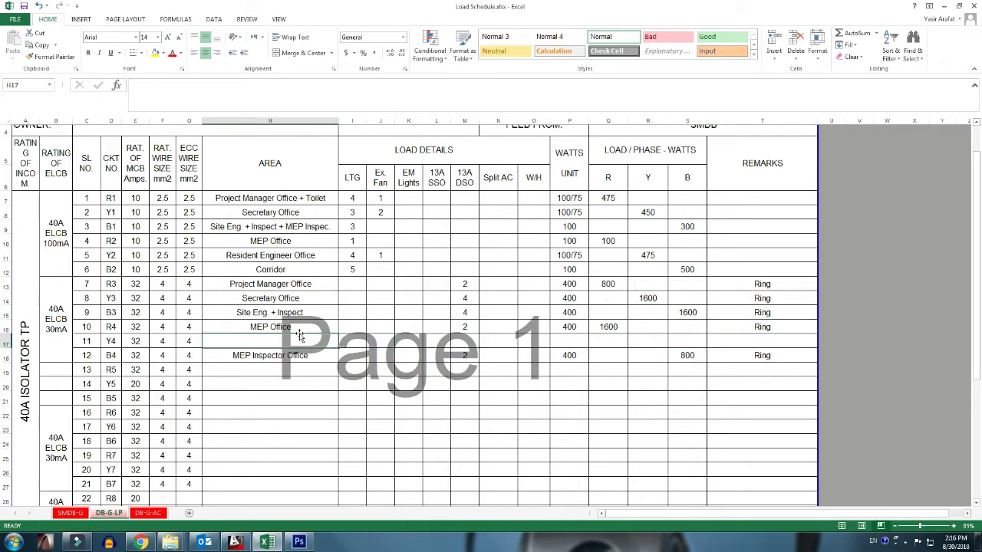
- Zoom to the Resident Engineer Office, copy its room-name text, and return to Excel
{"action": "key", "text": "alt+Tab"}
{"action": "scroll", "coordinate": [484, 337], "scroll_direction": "up", "scroll_amount": 1}
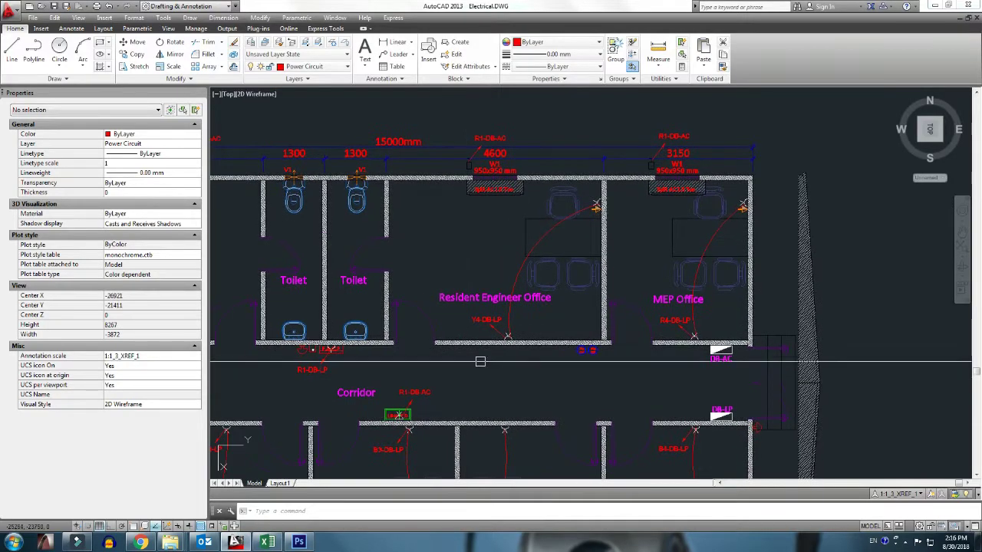
{"action": "scroll", "coordinate": [484, 338], "scroll_direction": "down", "scroll_amount": 5}
{"action": "scroll", "coordinate": [506, 199], "scroll_direction": "up", "scroll_amount": 3}
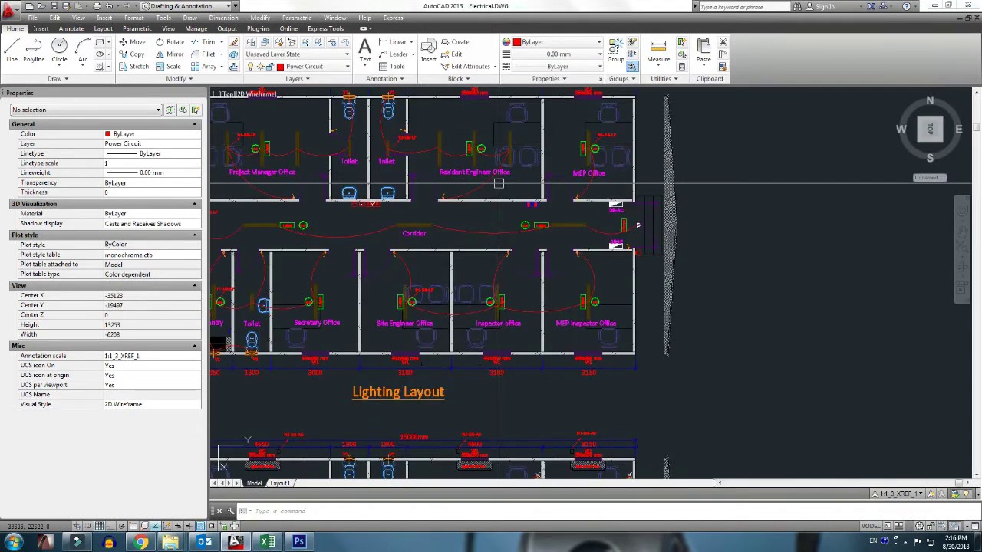
{"action": "scroll", "coordinate": [506, 199], "scroll_direction": "up", "scroll_amount": 2}
{"action": "scroll", "coordinate": [505, 199], "scroll_direction": "down", "scroll_amount": 3}
{"action": "scroll", "coordinate": [506, 199], "scroll_direction": "down", "scroll_amount": 2}
{"action": "scroll", "coordinate": [541, 290], "scroll_direction": "up", "scroll_amount": 5}
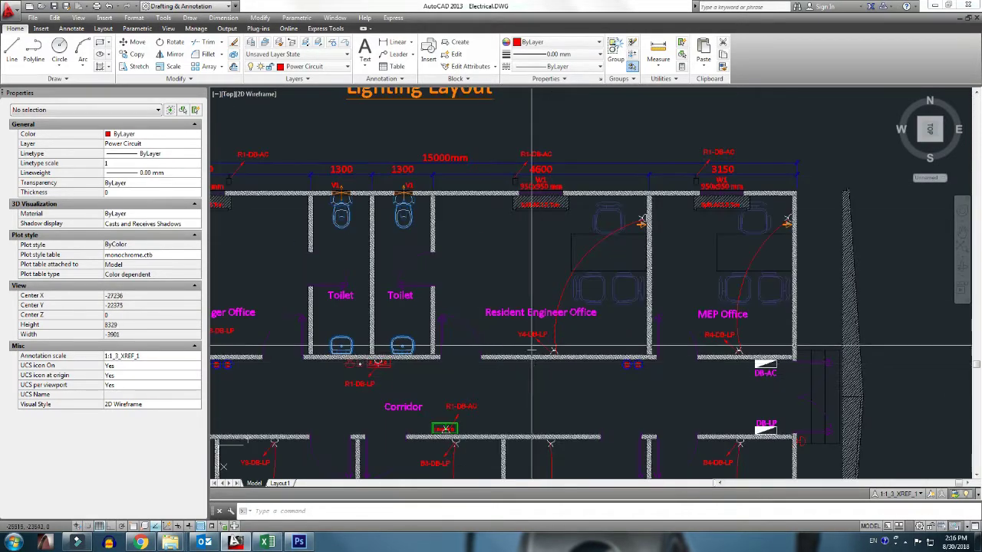
{"action": "scroll", "coordinate": [541, 290], "scroll_direction": "up", "scroll_amount": 2}
{"action": "double_click", "coordinate": [549, 266]}
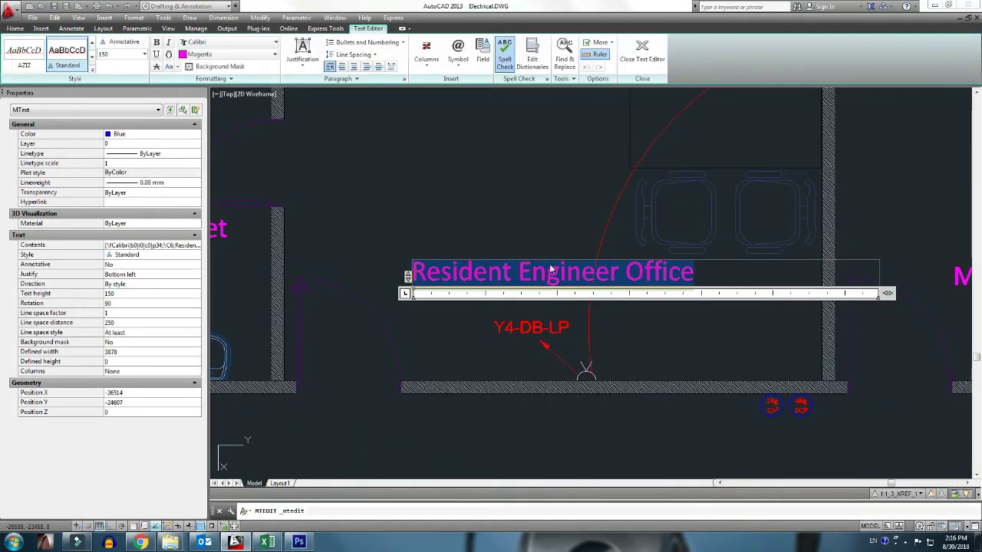
{"action": "left_click", "coordinate": [502, 365]}
{"action": "key", "text": "alt+Tab"}
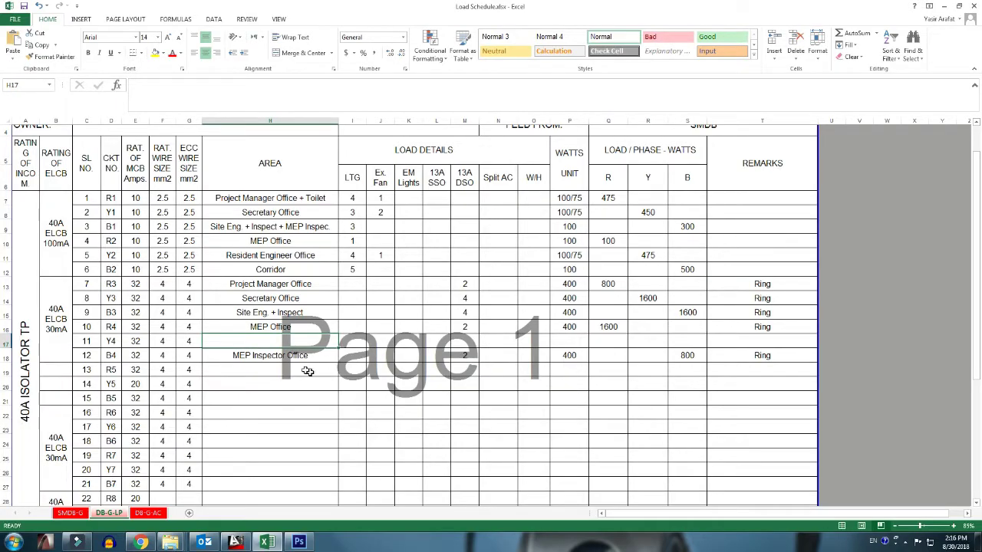
- Paste Resident Engineer Office into H17 and enter 2 sockets at 400 W for circuit Y4
{"action": "type", "text": "Resident Engineer Office"}
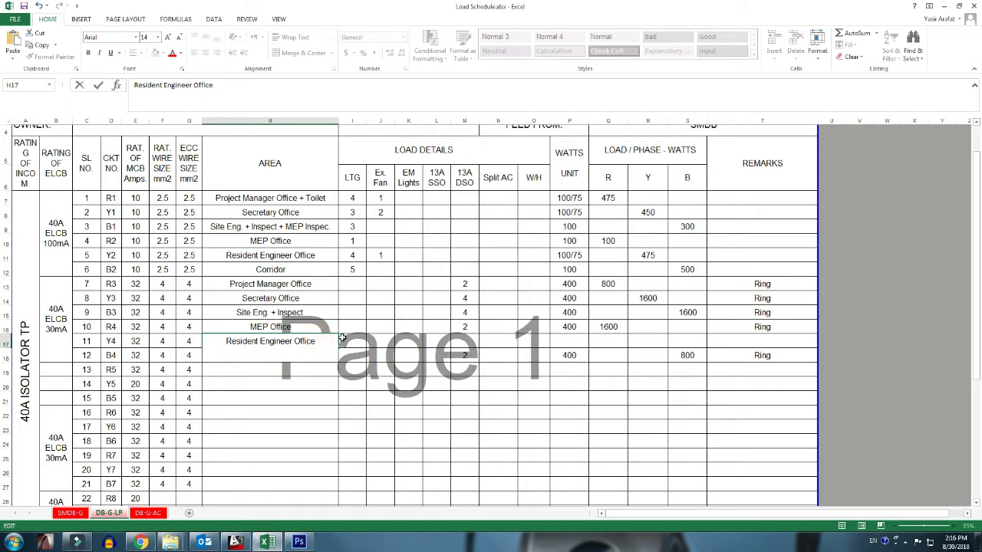
{"action": "key", "text": "Return"}
{"action": "key", "text": "Up"}
{"action": "key", "text": "Right"}
{"action": "key", "text": "Right"}
{"action": "key", "text": "Right"}
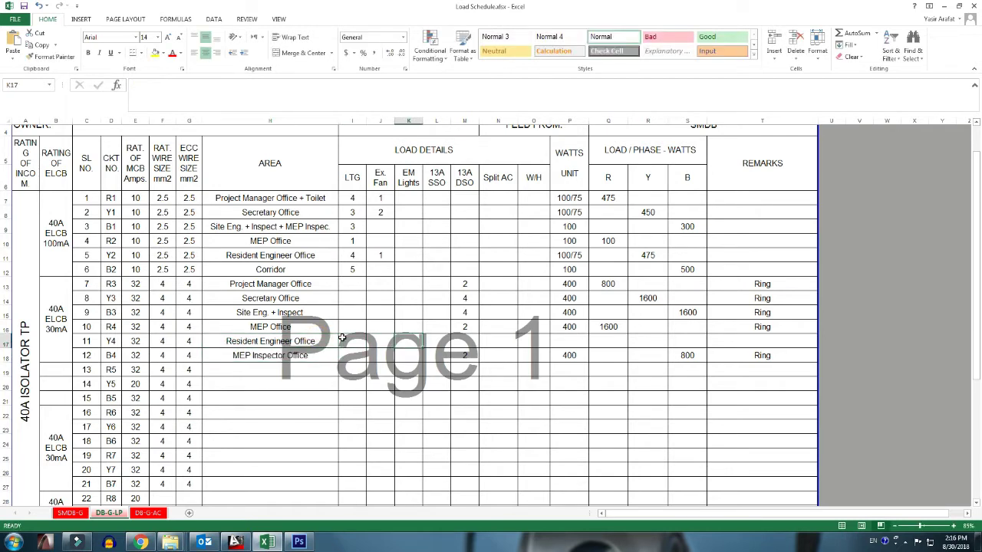
{"action": "key", "text": "alt+Tab"}
{"action": "key", "text": "alt+Tab"}
{"action": "key", "text": "Right"}
{"action": "key", "text": "Right"}
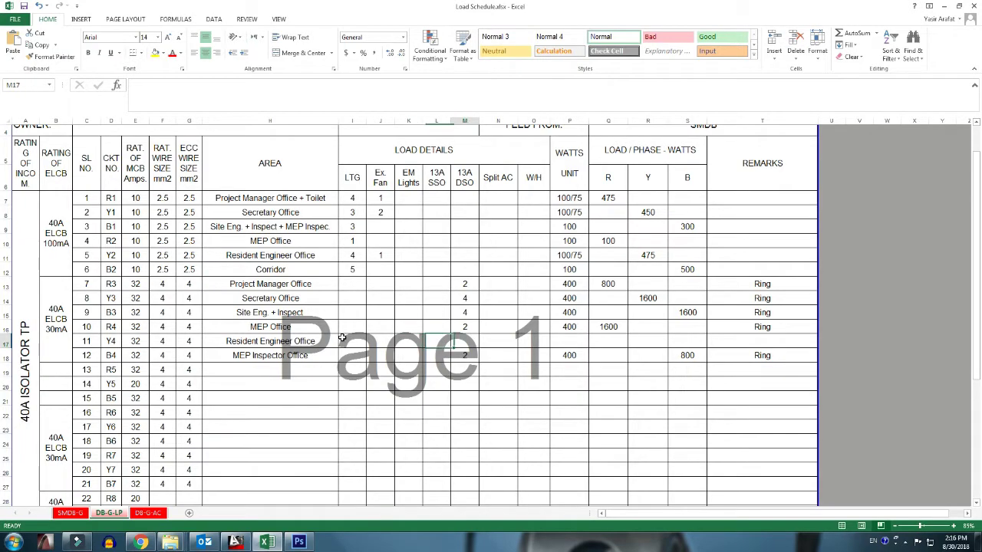
{"action": "type", "text": "2"}
{"action": "key", "text": "Right"}
{"action": "key", "text": "Right"}
{"action": "key", "text": "Right"}
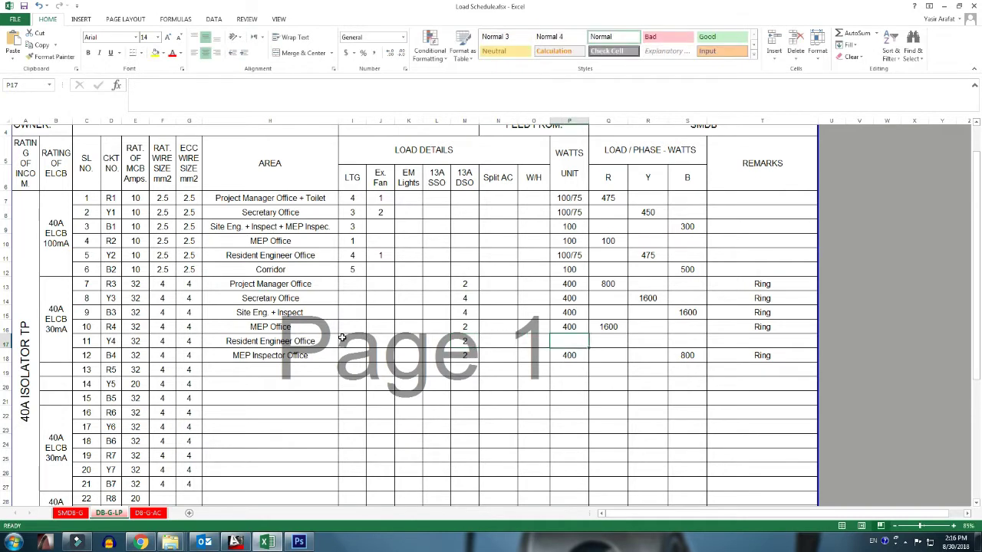
{"action": "type", "text": "400"}
{"action": "key", "text": "Up"}
{"action": "key", "text": "Right"}
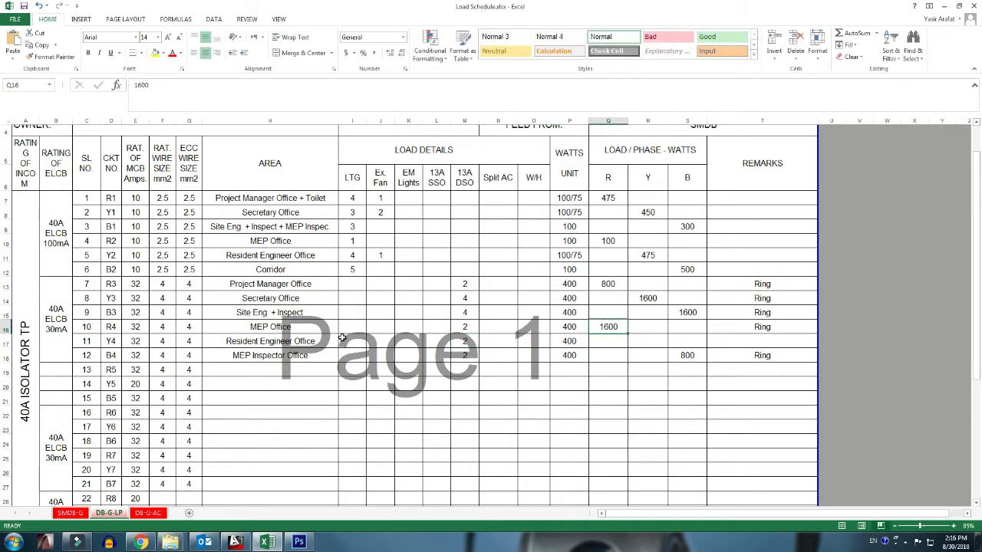
- Lower R4's phase-R load to 800 and put 800 W on phase Y for Y4 with a Ring remark
{"action": "type", "text": "8"}
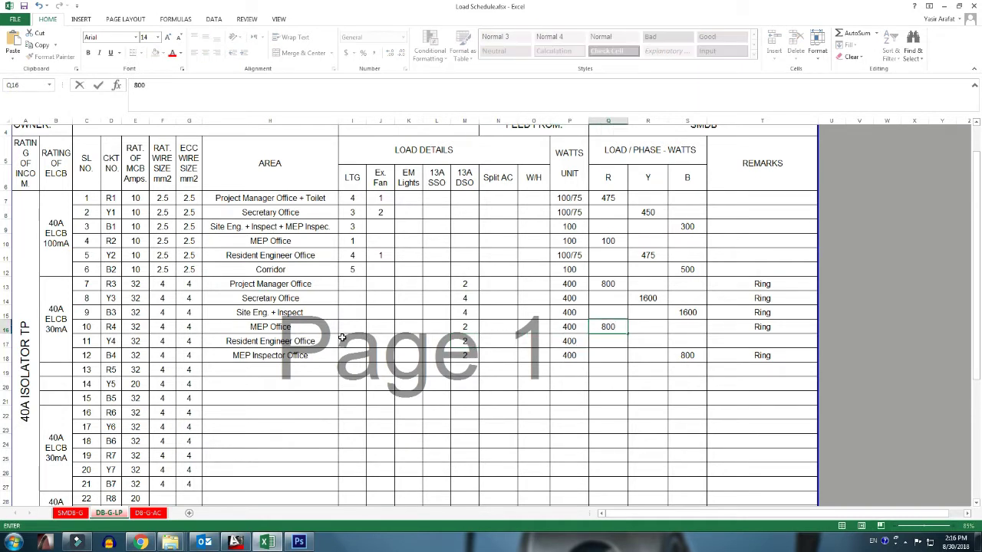
{"action": "key", "text": "Return"}
{"action": "key", "text": "Right"}
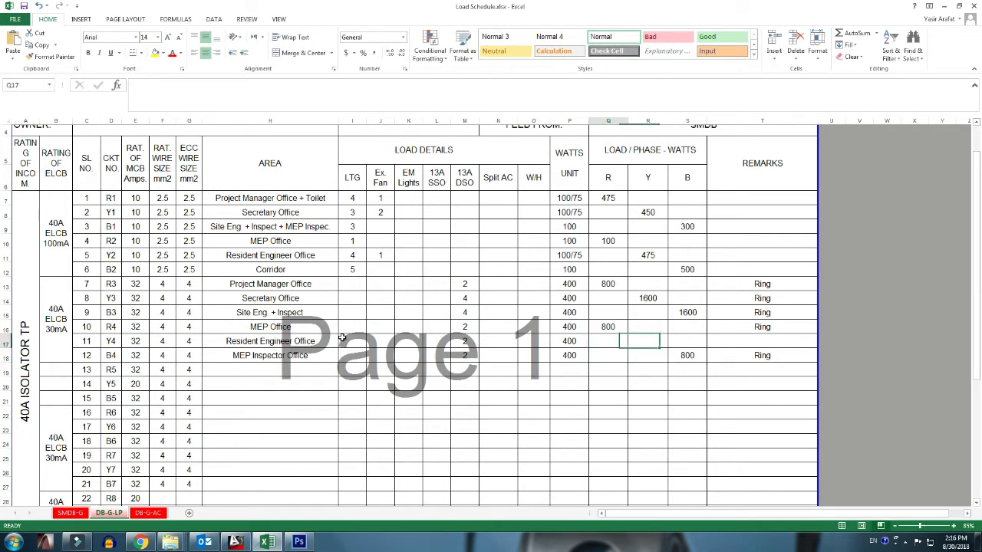
{"action": "key", "text": "Left"}
{"action": "key", "text": "Right"}
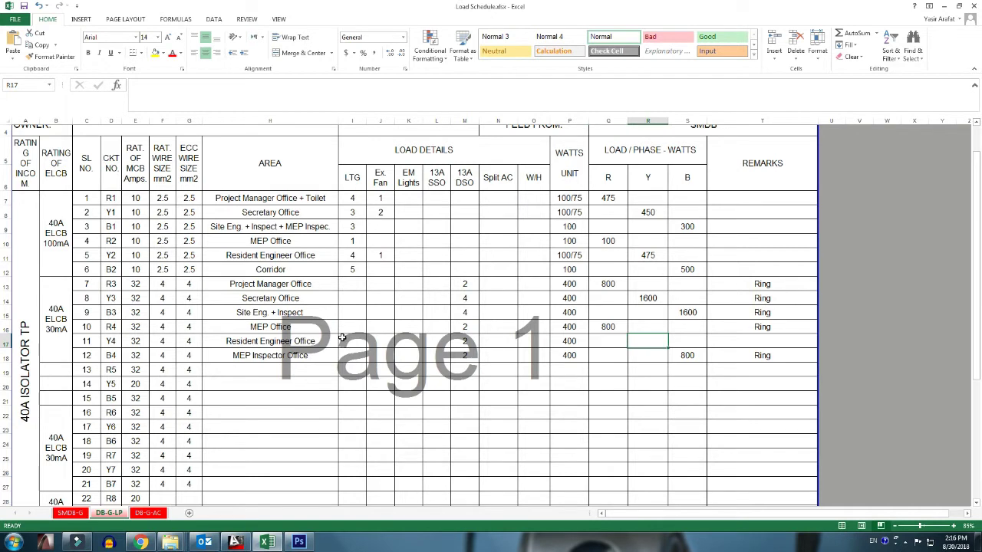
{"action": "type", "text": "800"}
{"action": "key", "text": "Right"}
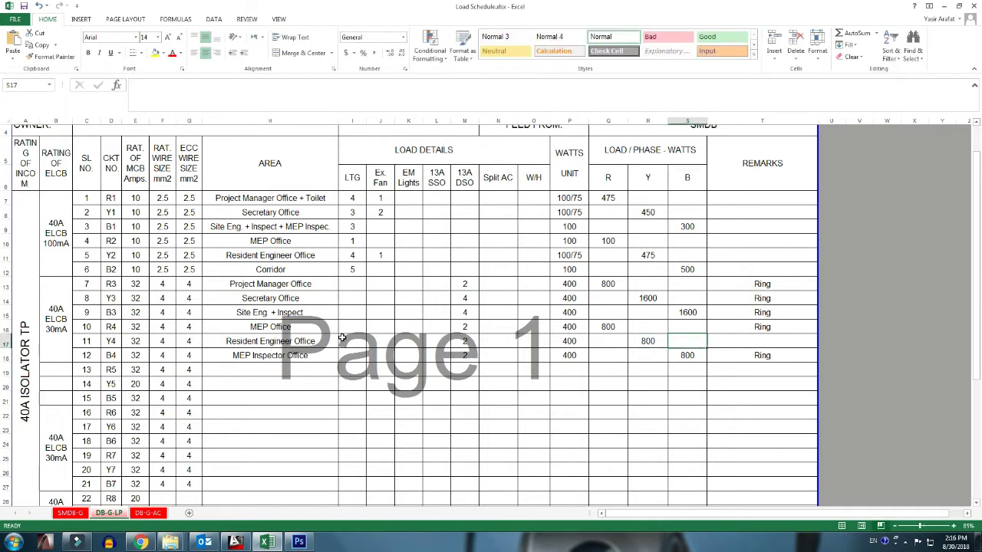
{"action": "key", "text": "Right"}
{"action": "key", "text": "Down"}
{"action": "key", "text": "Down"}
{"action": "key", "text": "Left"}
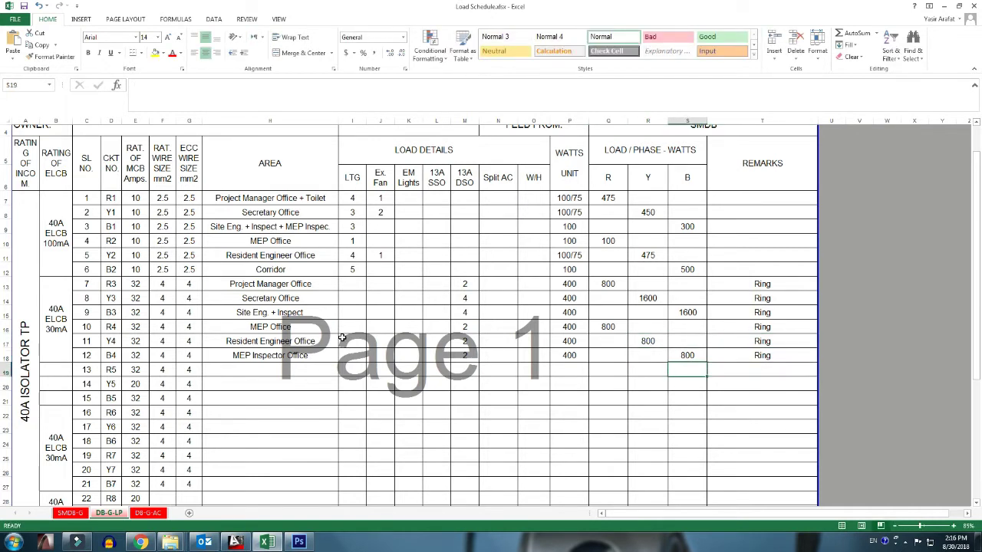
{"action": "key", "text": "Left"}
{"action": "key", "text": "Left"}
{"action": "key", "text": "Left"}
- Select the R1-DB-LP label near the toilets in AutoCAD, then return to Excel
{"action": "key", "text": "alt+Tab"}
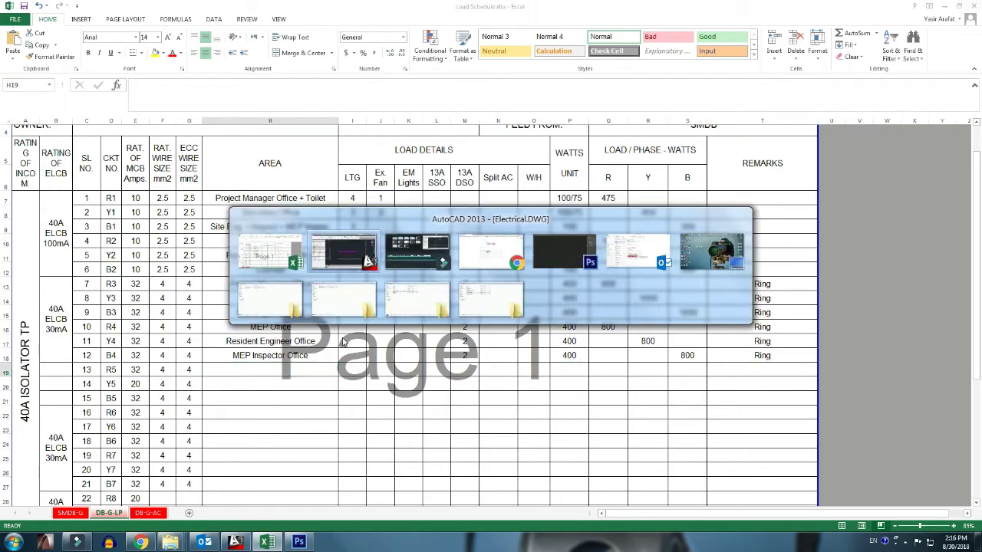
{"action": "middle_click_drag", "start_coordinate": [454, 338], "coordinate": [636, 288]}
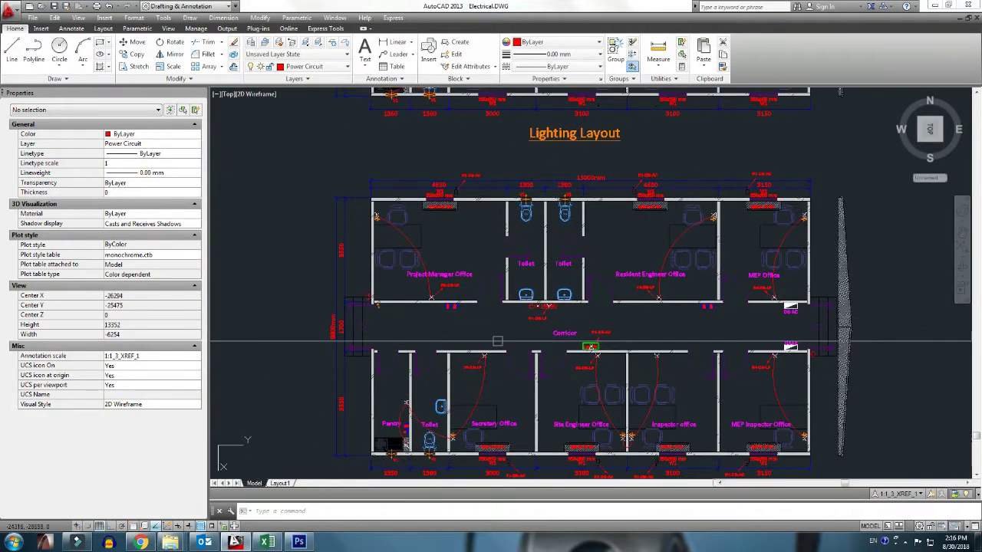
{"action": "scroll", "coordinate": [497, 337], "scroll_direction": "up", "scroll_amount": 5}
{"action": "left_click", "coordinate": [497, 336]}
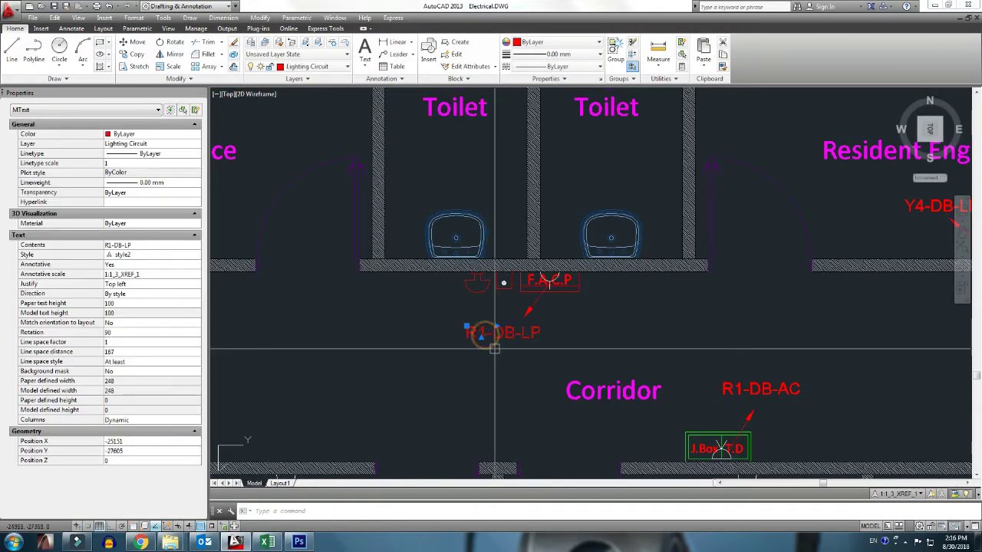
{"action": "key", "text": "alt+Tab"}
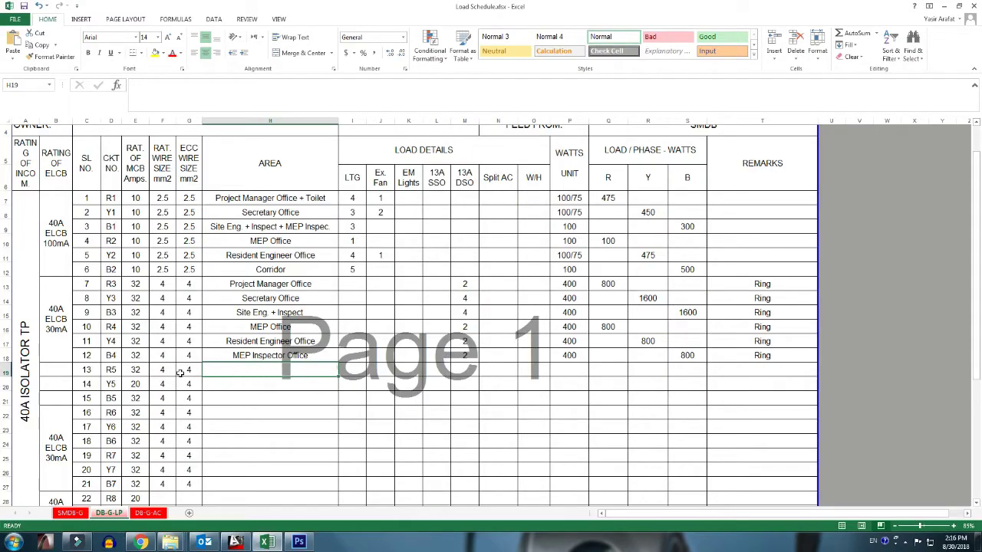
- Mark circuits R5 and 14 (Y5) as Space in the area column
{"action": "left_click_drag", "start_coordinate": [179, 373], "coordinate": [168, 369]}
{"action": "key", "text": "Right"}
{"action": "type", "text": "Spa"}
{"action": "key", "text": "Return"}
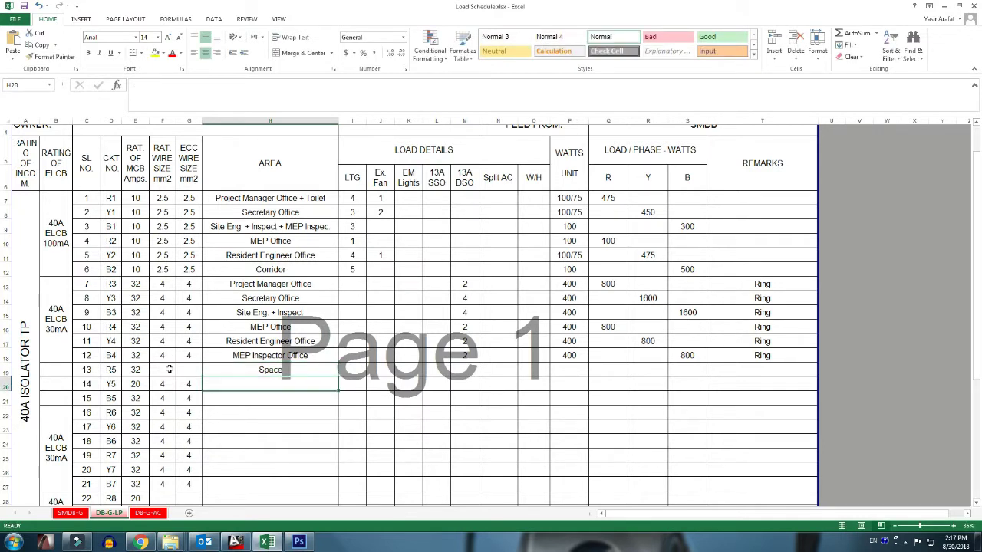
{"action": "type", "text": "Space"}
{"action": "key", "text": "Left"}
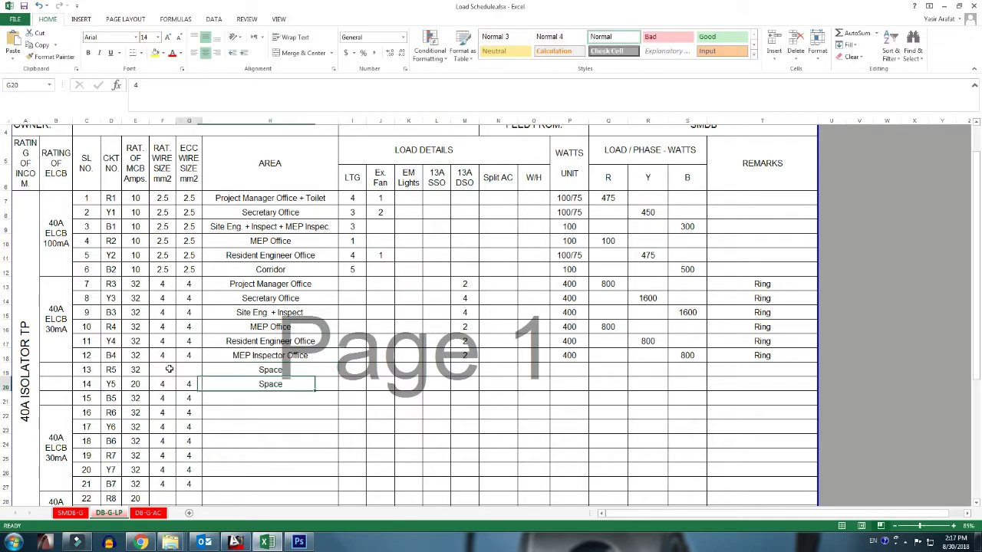
- Clear the breaker and cable sizes of both spare circuits, then switch to AutoCAD
{"action": "key", "text": "Left"}
{"action": "key", "text": "Left"}
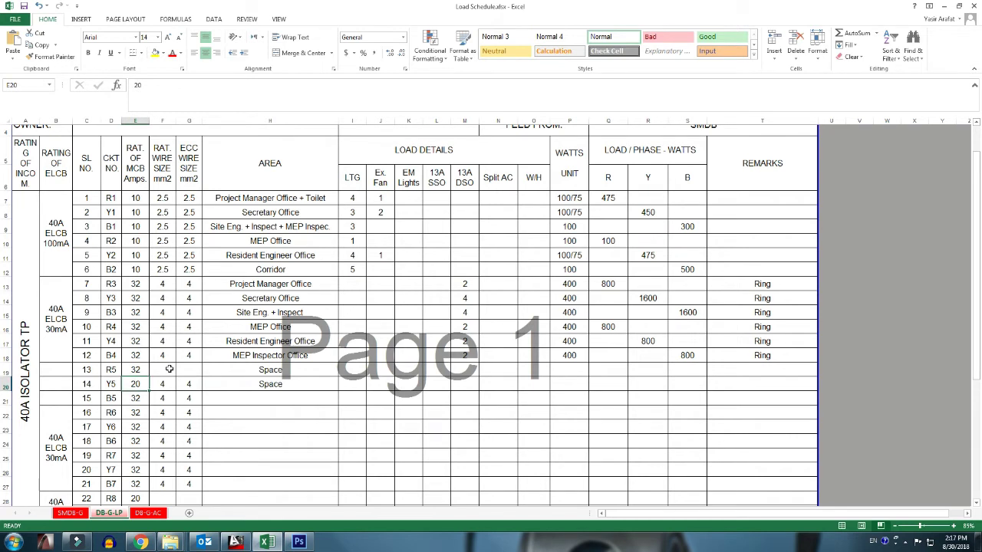
{"action": "key", "text": "shift+Right"}
{"action": "key", "text": "shift+Right"}
{"action": "key", "text": "Delete"}
{"action": "key", "text": "Up"}
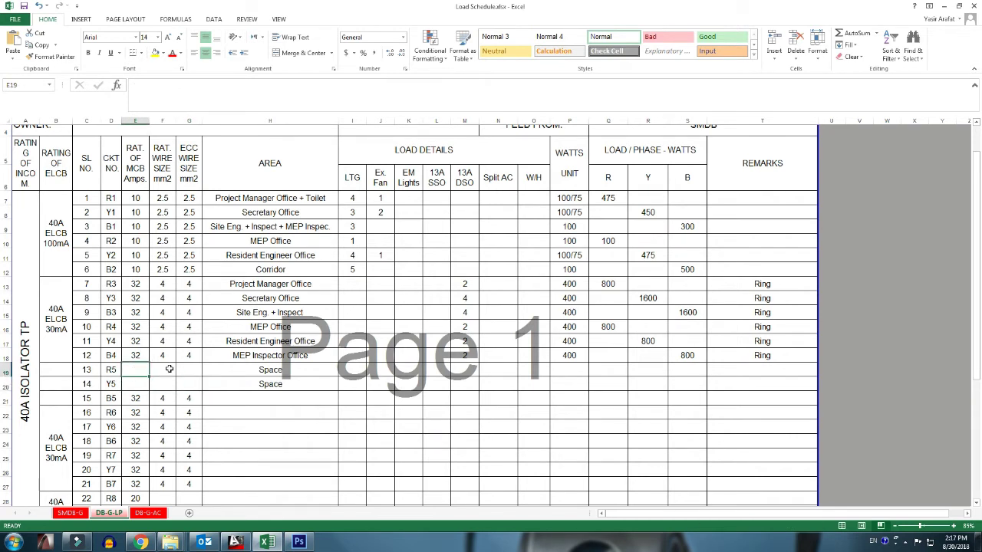
{"action": "key", "text": "Right"}
{"action": "key", "text": "Right"}
{"action": "key", "text": "Down"}
{"action": "key", "text": "Down"}
{"action": "key", "text": "Right"}
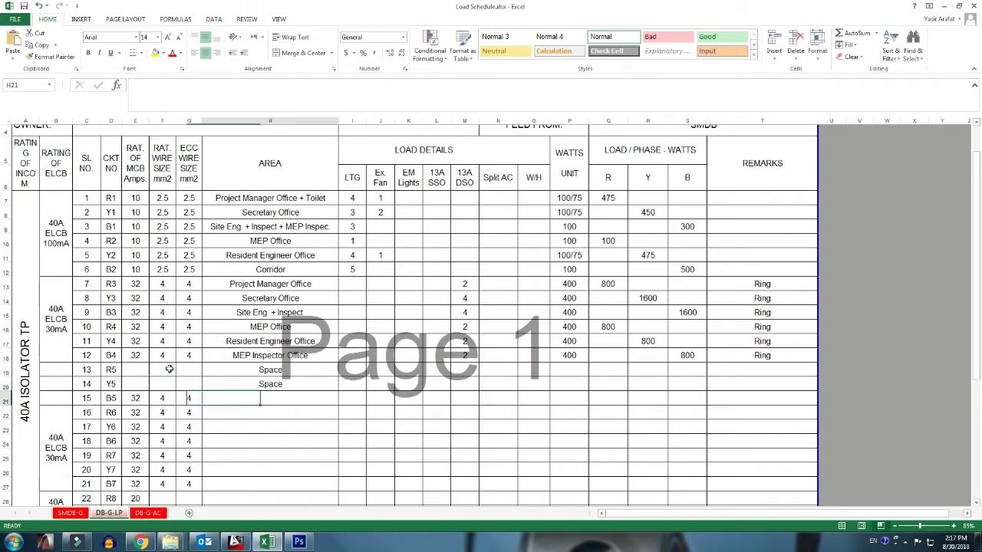
{"action": "key", "text": "alt+Tab"}
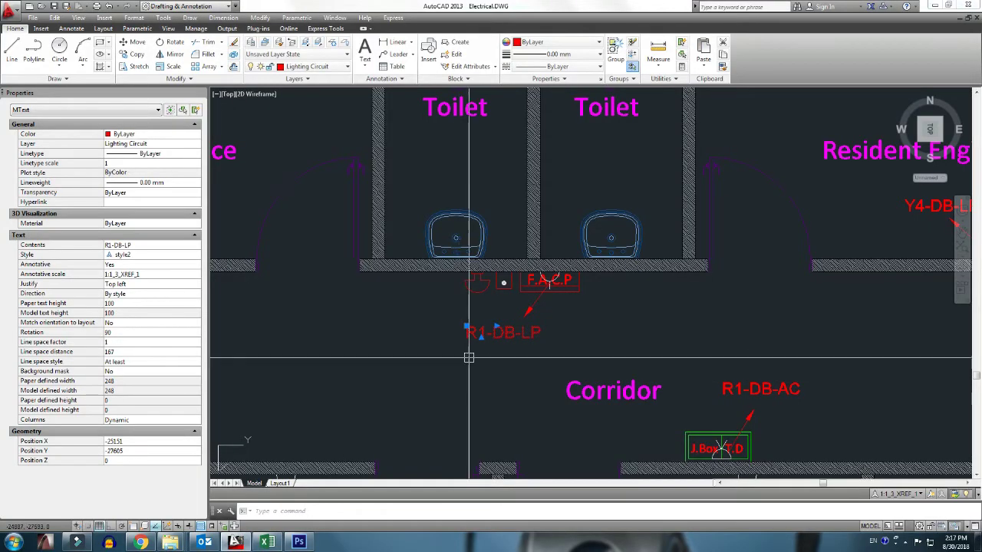
- In AutoCAD, change the FACP circuit tag from R1-DB-LP to B5-DB-LP
{"action": "scroll", "coordinate": [469, 357], "scroll_direction": "up", "scroll_amount": 1}
{"action": "double_click", "coordinate": [521, 326]}
{"action": "scroll", "coordinate": [452, 375], "scroll_direction": "down", "scroll_amount": 5}
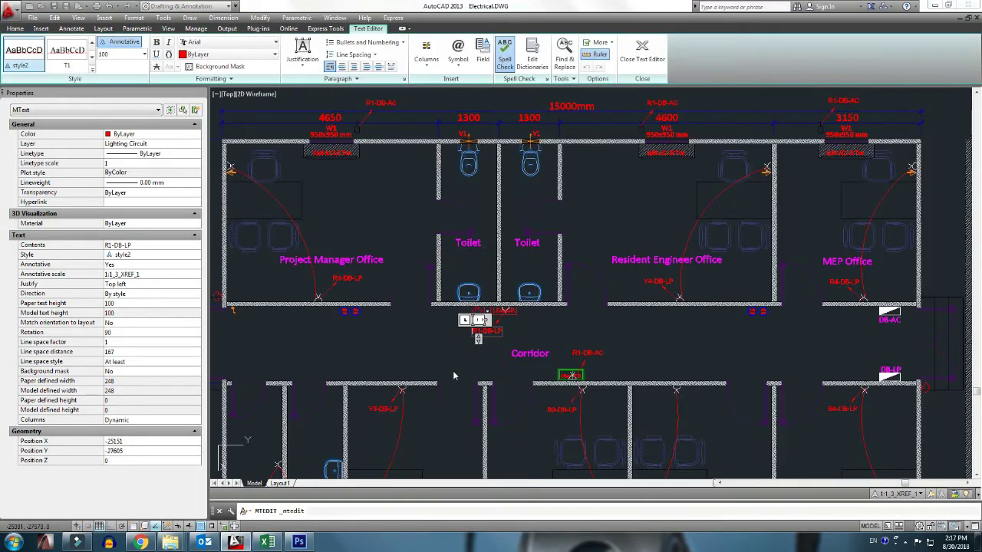
{"action": "middle_click_drag", "start_coordinate": [453, 376], "coordinate": [520, 277]}
{"action": "middle_click_drag", "start_coordinate": [579, 362], "coordinate": [468, 379]}
{"action": "mouse_move", "coordinate": [643, 390]}
{"action": "middle_mouse_down"}
{"action": "mouse_move", "coordinate": [629, 400]}
{"action": "mouse_move", "coordinate": [673, 388]}
{"action": "mouse_move", "coordinate": [598, 286]}
{"action": "mouse_move", "coordinate": [501, 298]}
{"action": "middle_mouse_up"}
{"action": "scroll", "coordinate": [598, 290], "scroll_direction": "up", "scroll_amount": 1}
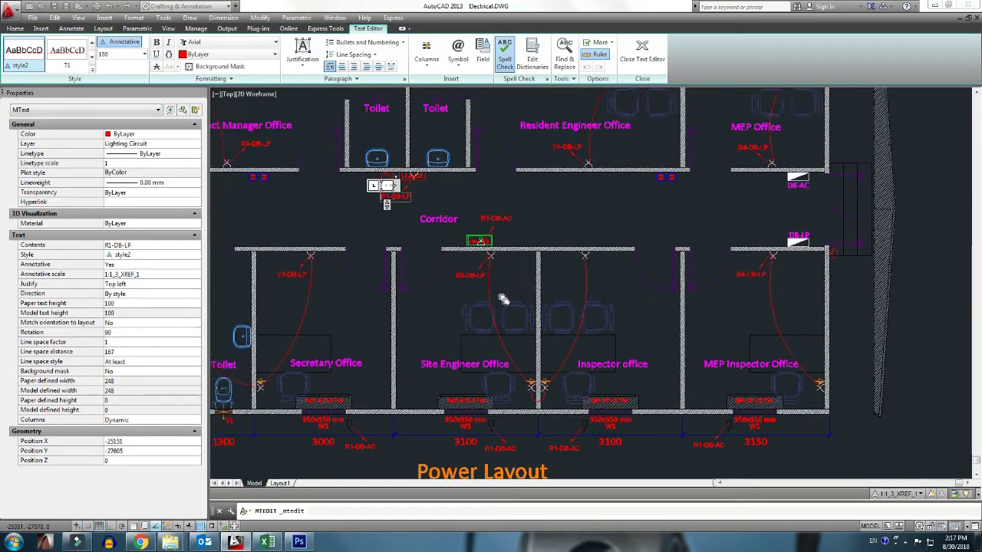
{"action": "scroll", "coordinate": [501, 298], "scroll_direction": "up", "scroll_amount": 2}
{"action": "scroll", "coordinate": [430, 227], "scroll_direction": "up", "scroll_amount": 4}
{"action": "double_click", "coordinate": [359, 209]}
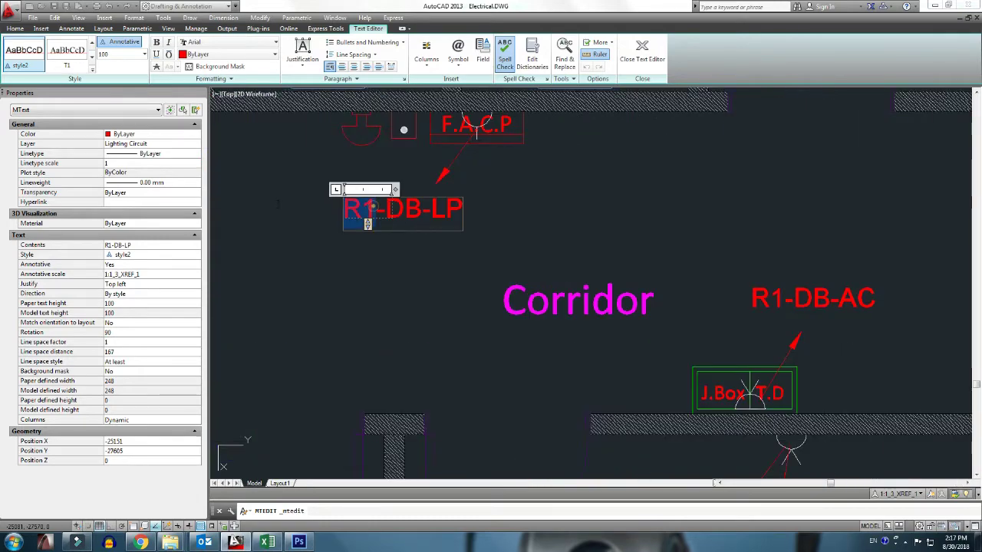
{"action": "type", "text": "B5"}
{"action": "left_click", "coordinate": [275, 203]}
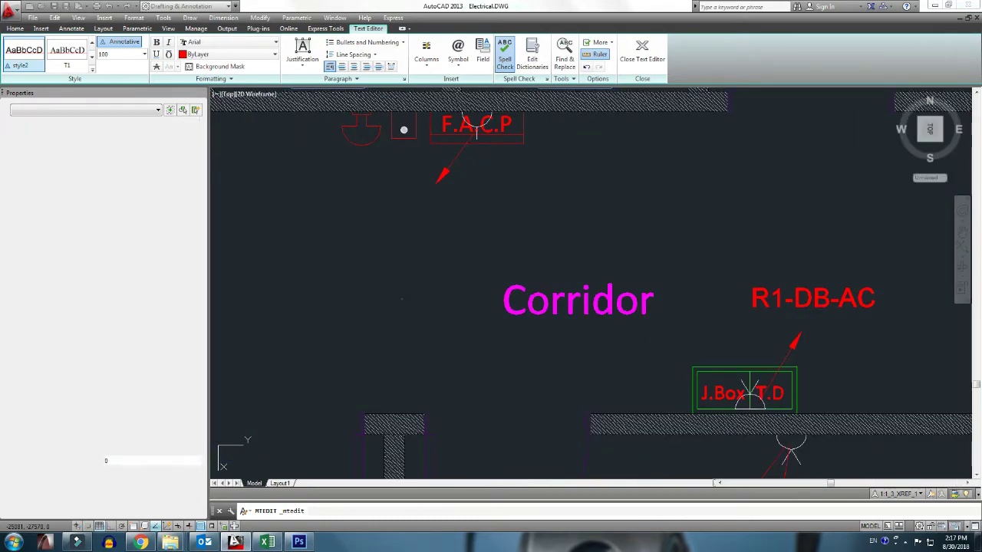
- Change the corridor junction box tag from R1-DB-AC to B6-DB-AC, then return to Excel
{"action": "scroll", "coordinate": [275, 203], "scroll_direction": "down", "scroll_amount": 5}
{"action": "scroll", "coordinate": [487, 307], "scroll_direction": "up", "scroll_amount": 5}
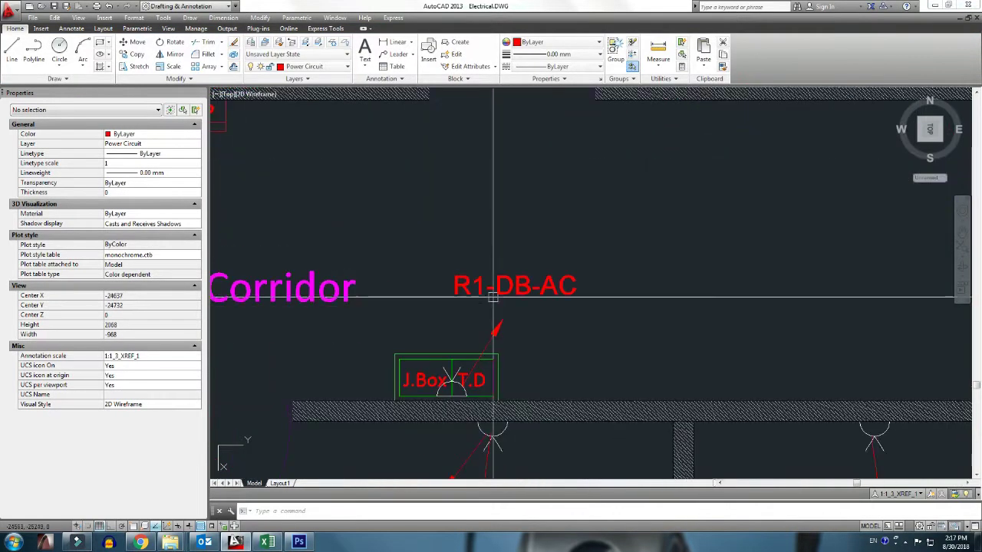
{"action": "double_click", "coordinate": [477, 285]}
{"action": "double_click", "coordinate": [477, 285]}
{"action": "type", "text": "B"}
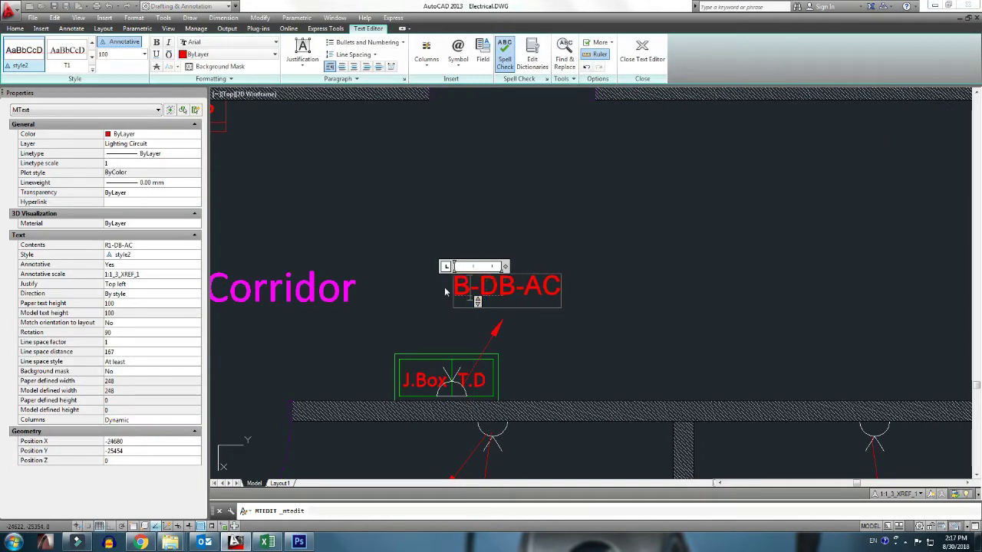
{"action": "type", "text": "6"}
{"action": "left_click", "coordinate": [613, 334]}
{"action": "scroll", "coordinate": [613, 334], "scroll_direction": "down", "scroll_amount": 5}
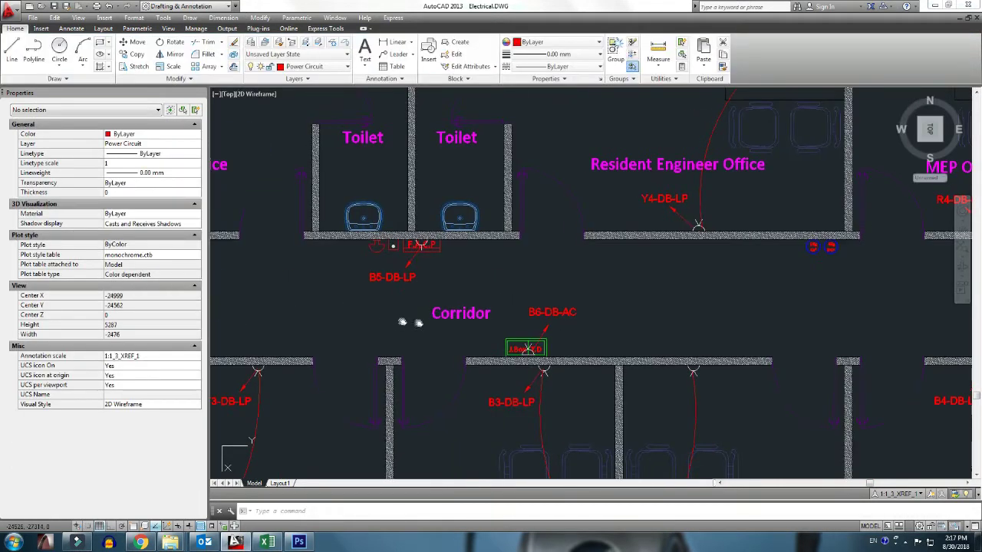
{"action": "middle_click_drag", "start_coordinate": [406, 322], "coordinate": [457, 328]}
{"action": "key", "text": "alt+Tab"}
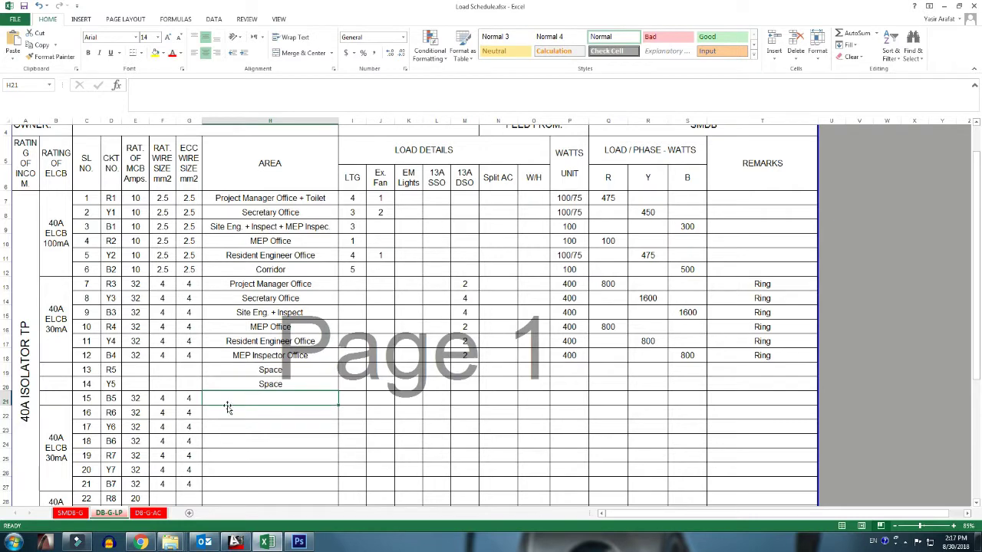
- Give circuit 15 a 20 A breaker, FACP area, one 13A SSO and a 200 W load
{"action": "left_click", "coordinate": [136, 398]}
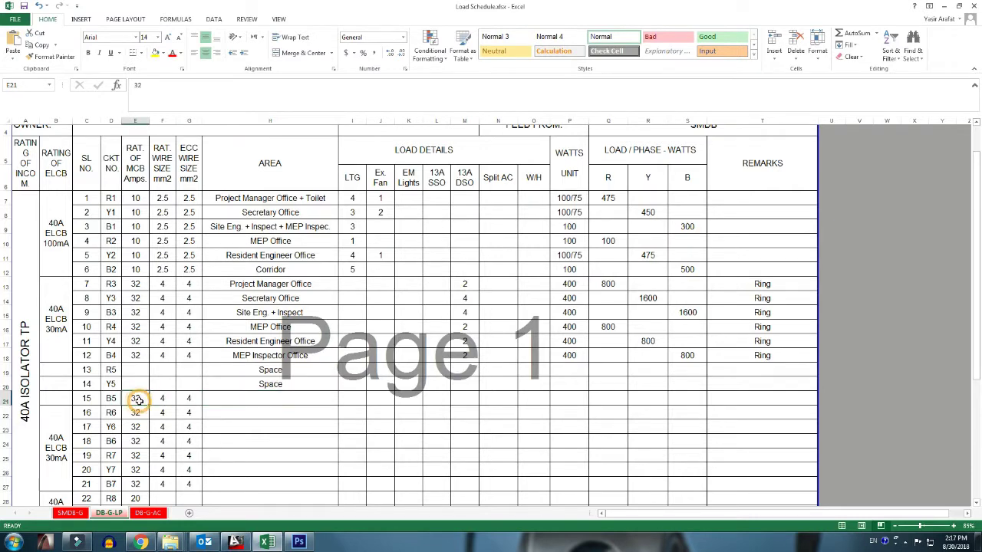
{"action": "key", "text": "alt+Tab"}
{"action": "key", "text": "alt+Tab"}
{"action": "type", "text": "20"}
{"action": "key", "text": "Tab"}
{"action": "key", "text": "Tab"}
{"action": "key", "text": "Tab"}
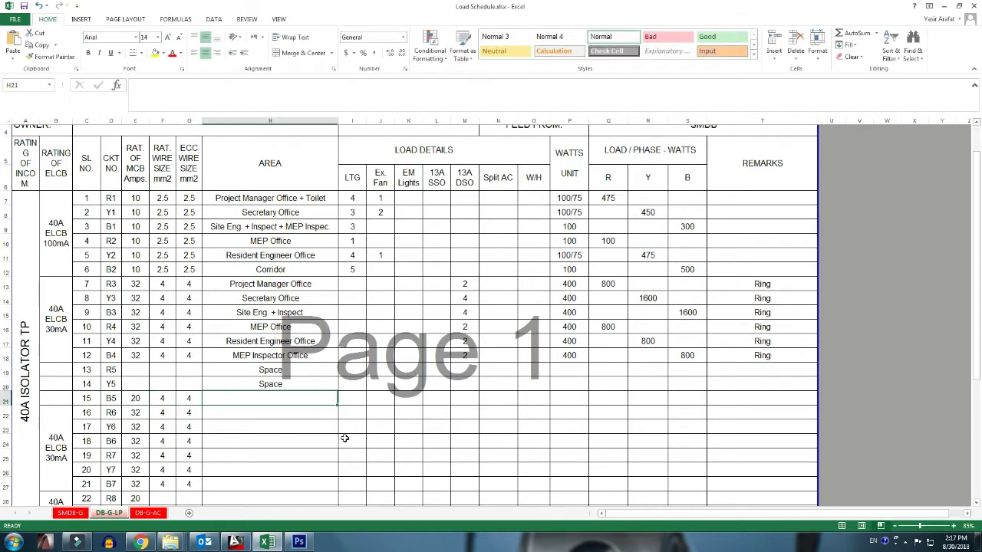
{"action": "type", "text": "FACP"}
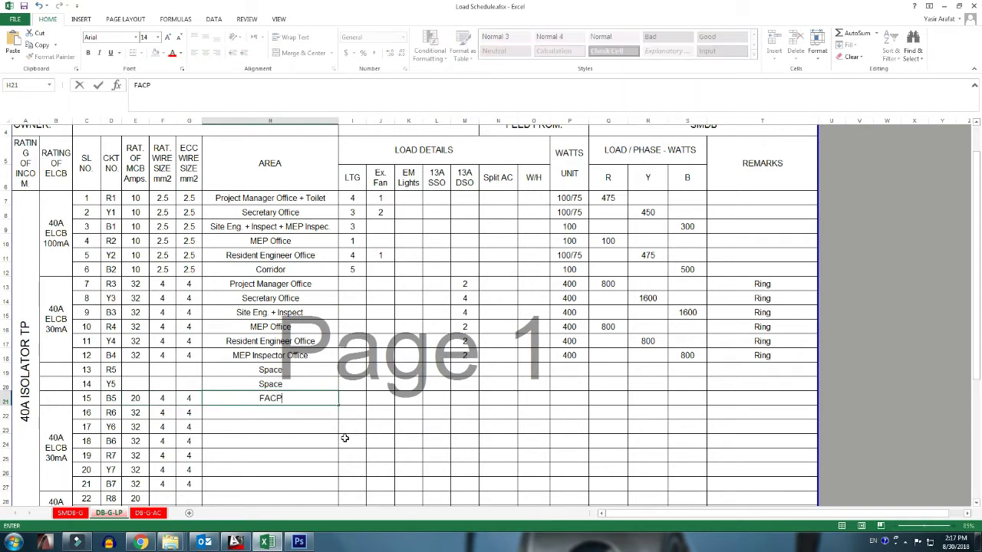
{"action": "key", "text": "Tab"}
{"action": "key", "text": "Tab"}
{"action": "key", "text": "Tab"}
{"action": "key", "text": "Tab"}
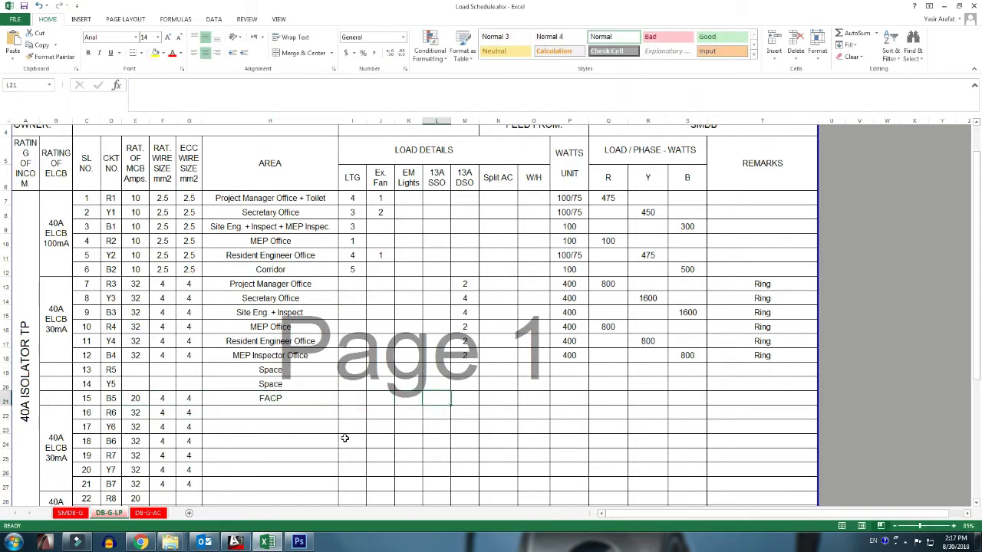
{"action": "type", "text": "1"}
{"action": "key", "text": "Tab"}
{"action": "key", "text": "Tab"}
{"action": "key", "text": "Tab"}
{"action": "key", "text": "Tab"}
{"action": "type", "text": "2"}
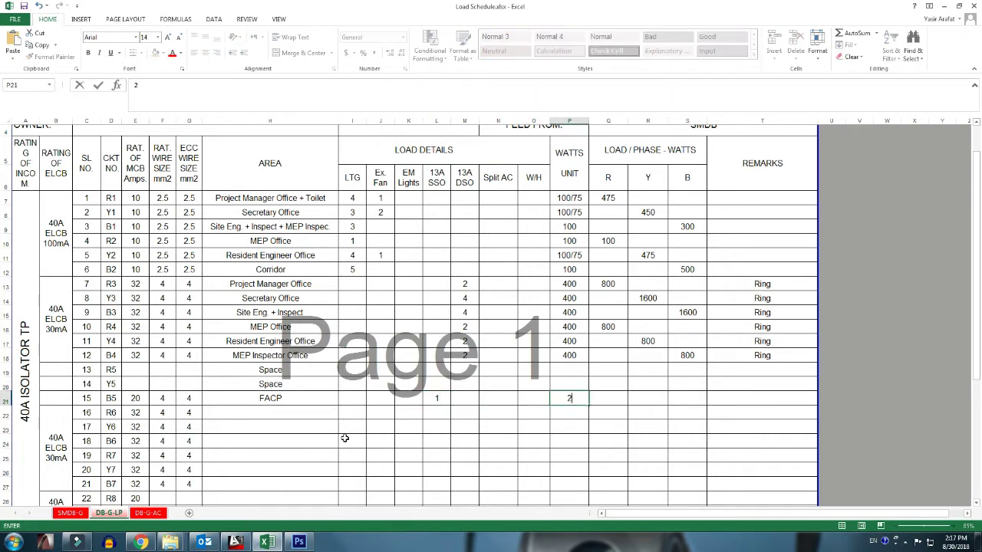
{"action": "key", "text": "Tab"}
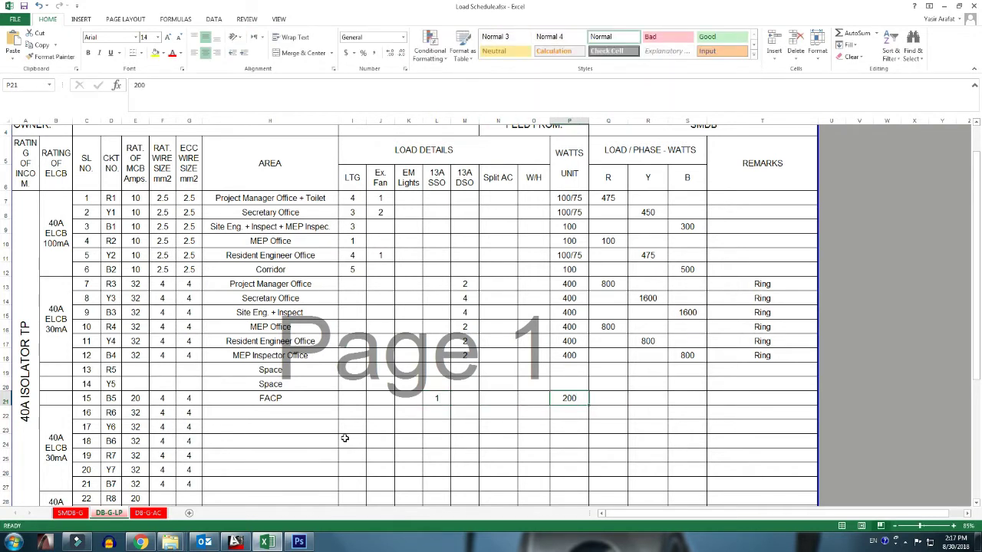
- Put circuit 15's 200 W on phase B, add the FACP remark, and start circuit 18's area
{"action": "key", "text": "Tab"}
{"action": "key", "text": "Tab"}
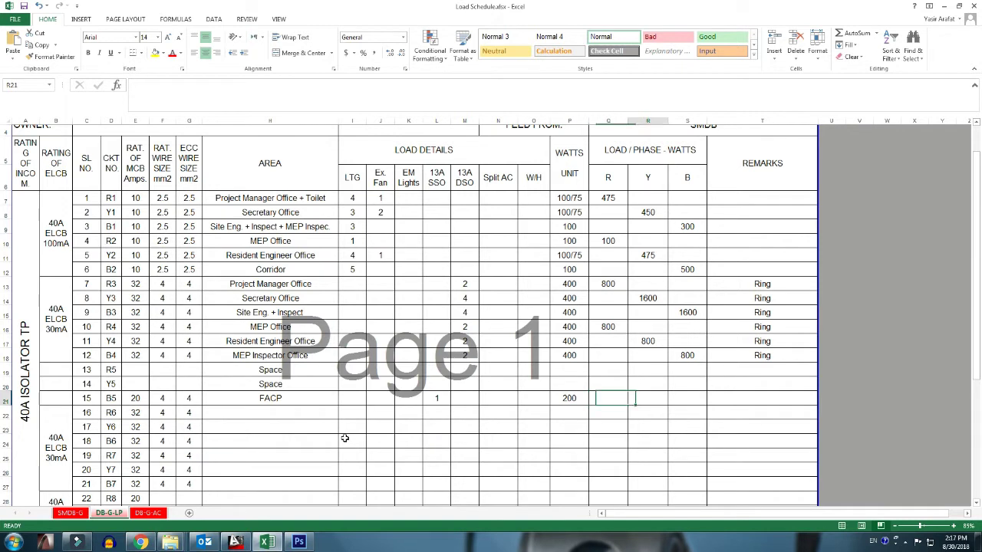
{"action": "key", "text": "shift+Tab"}
{"action": "key", "text": "Tab"}
{"action": "key", "text": "Tab"}
{"action": "type", "text": "20"}
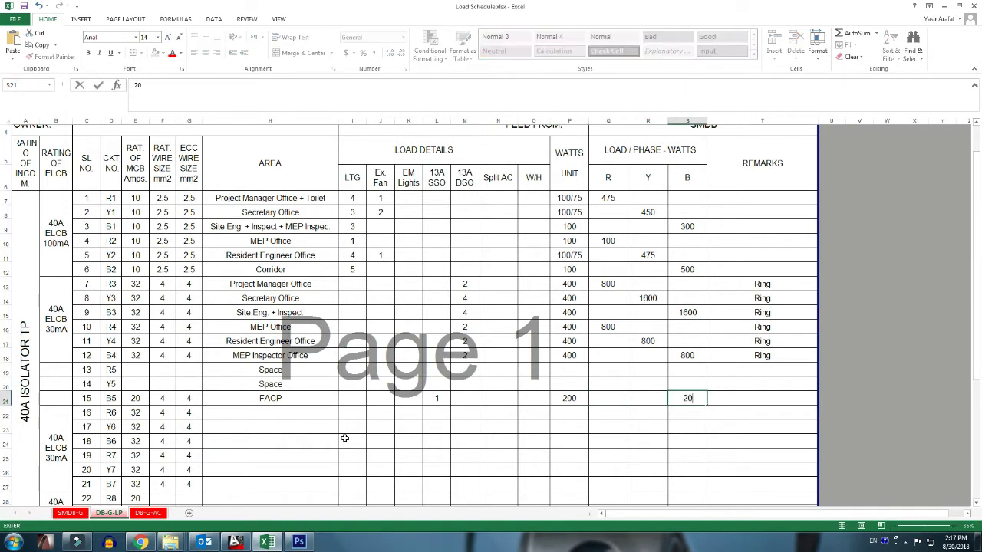
{"action": "key", "text": "Tab"}
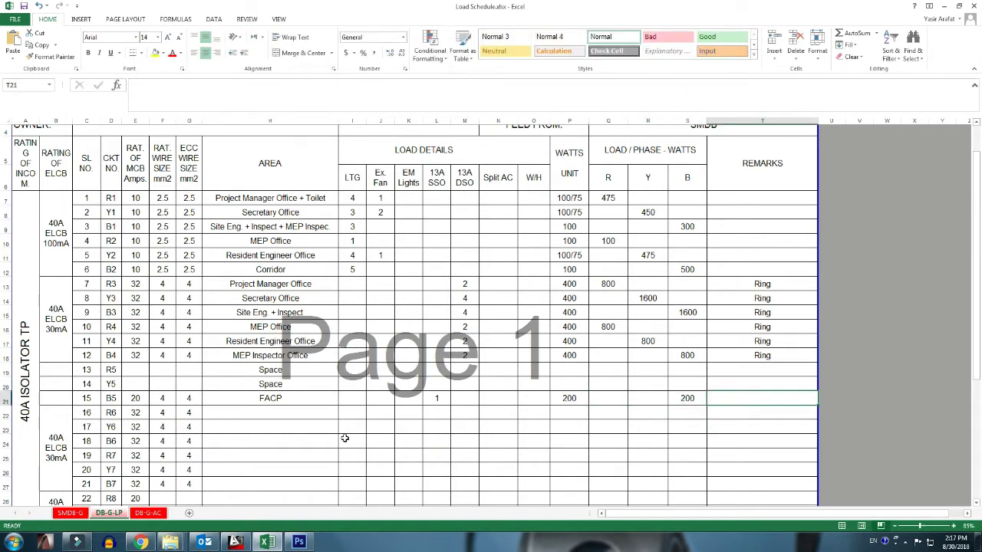
{"action": "type", "text": "FACP"}
{"action": "key", "text": "Return"}
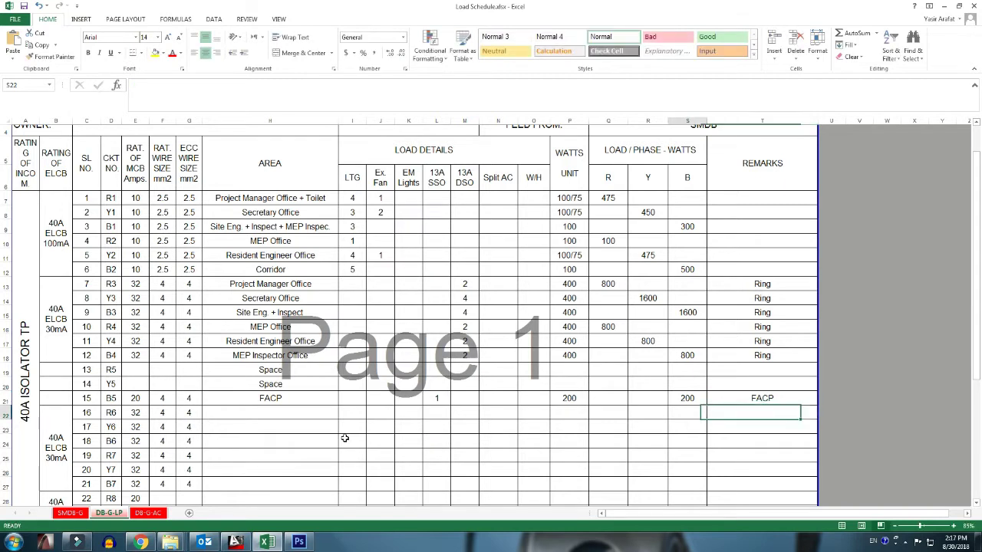
{"action": "key", "text": "Left"}
{"action": "key", "text": "Left"}
{"action": "key", "text": "Left"}
{"action": "key", "text": "Left"}
{"action": "key", "text": "Left"}
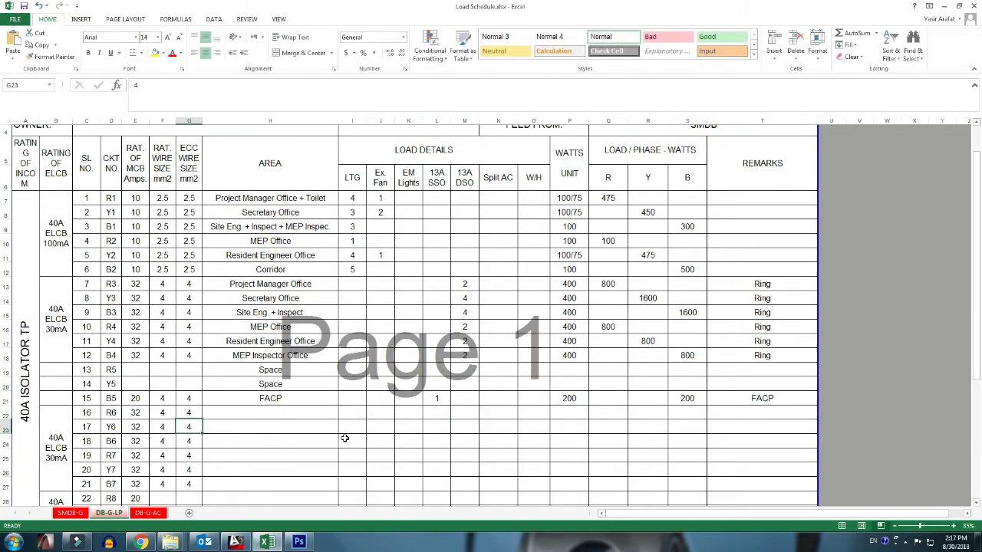
{"action": "key", "text": "Down"}
{"action": "key", "text": "Down"}
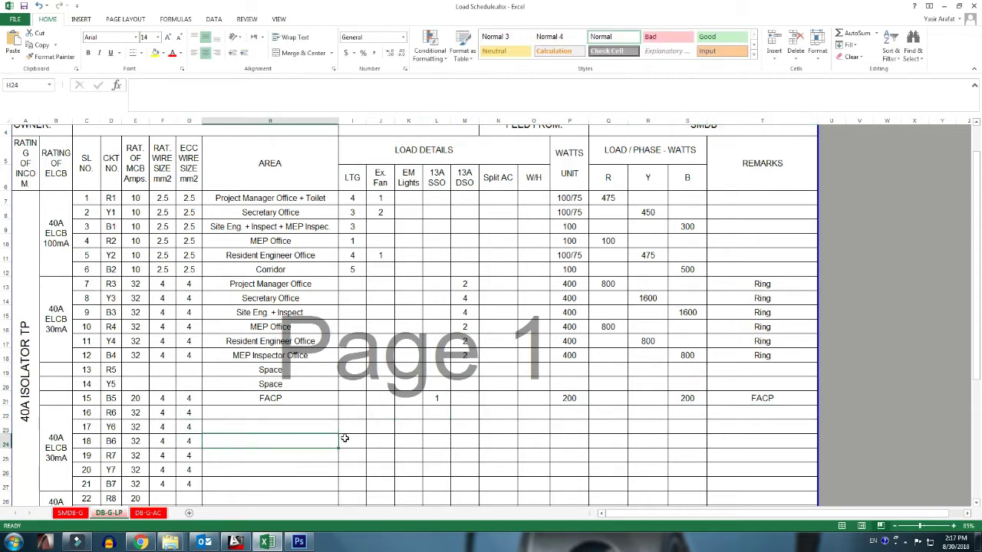
{"action": "type", "text": "T.J.Box"}
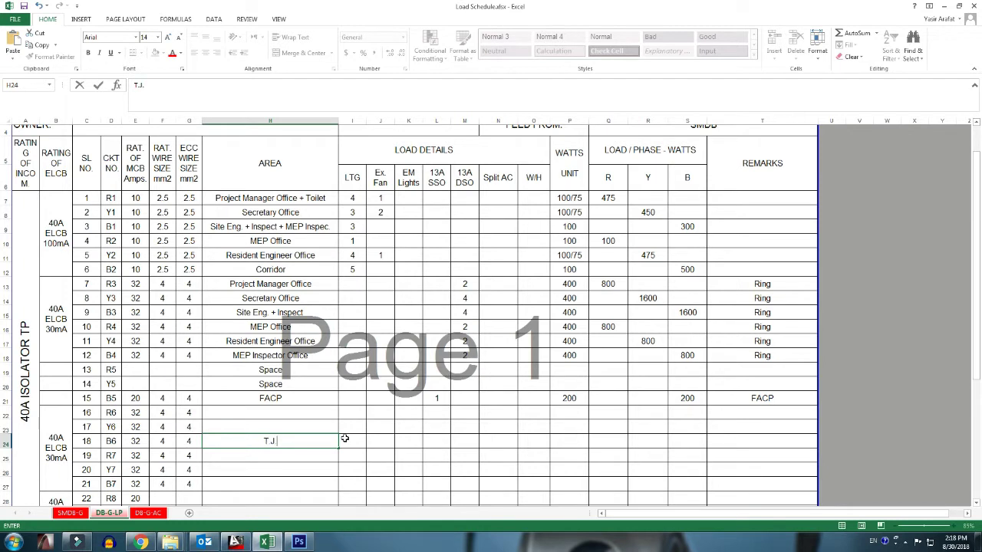
- Enter T.J.Box in H24, 1 DSO, 400 W in P24 and S24, and start the T.J.BOX remark
{"action": "type", "text": "x"}
{"action": "key", "text": "Right"}
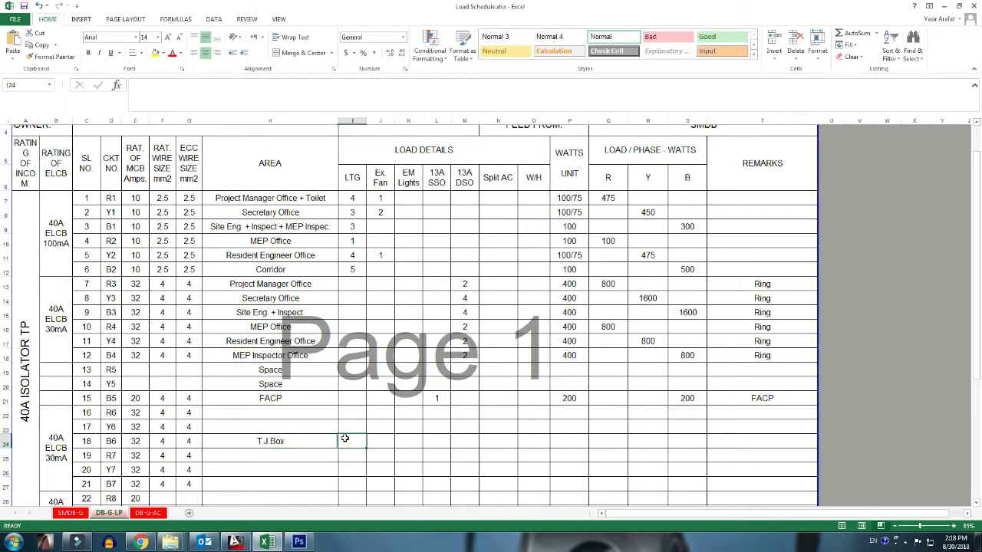
{"action": "key", "text": "Right"}
{"action": "key", "text": "Right"}
{"action": "key", "text": "Right"}
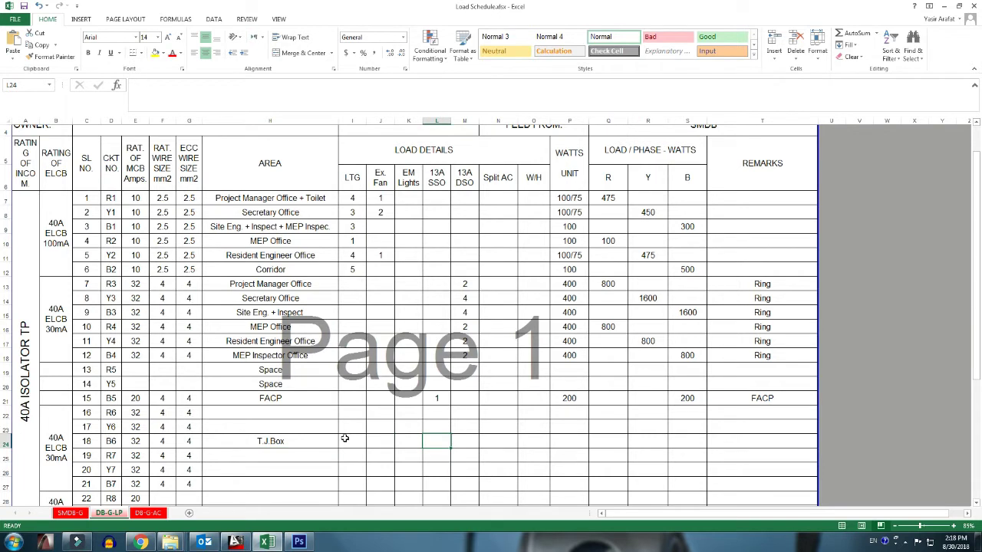
{"action": "key", "text": "Right"}
{"action": "type", "text": "1"}
{"action": "key", "text": "Right"}
{"action": "key", "text": "Right"}
{"action": "key", "text": "Right"}
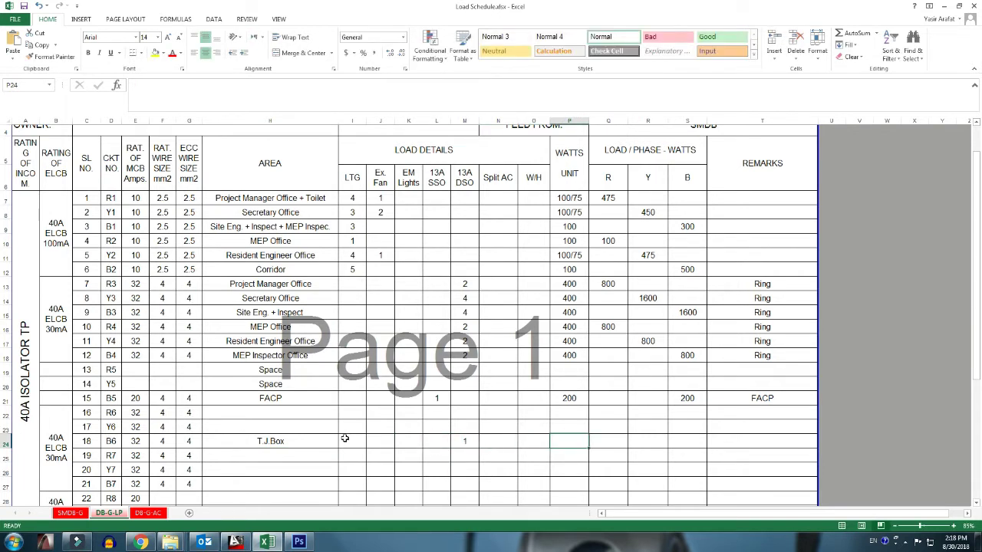
{"action": "type", "text": "40"}
{"action": "key", "text": "Right"}
{"action": "key", "text": "Right"}
{"action": "key", "text": "Right"}
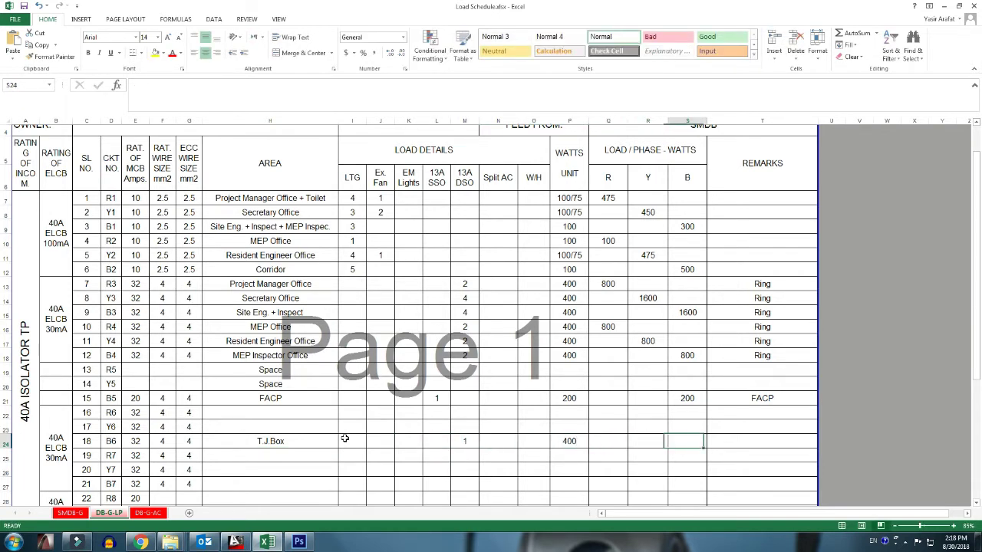
{"action": "type", "text": "400"}
{"action": "key", "text": "Right"}
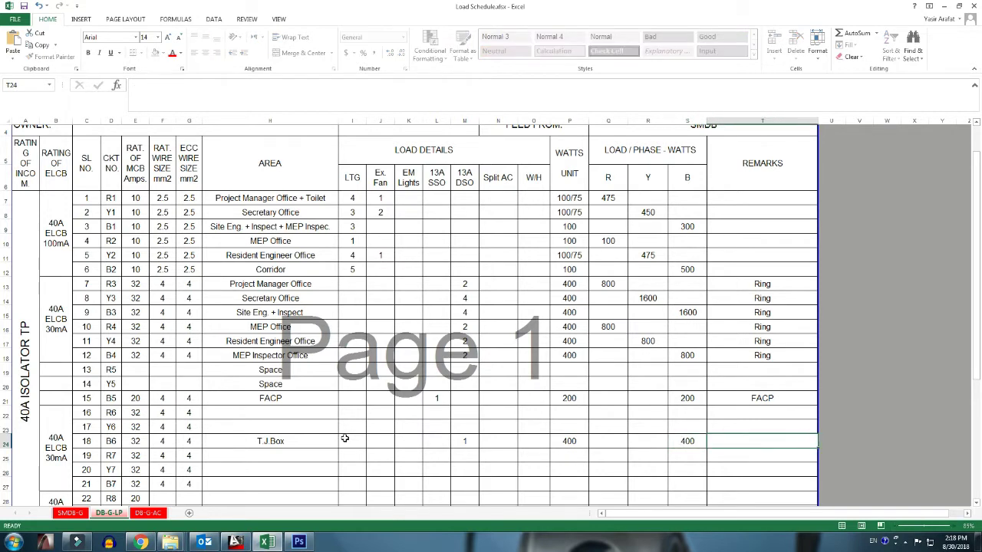
{"action": "type", "text": "T.J.BOX"}
- Commit the T.J.BOX remark and delete sheet rows 25–30 holding circuits 19–24
{"action": "key", "text": "Return"}
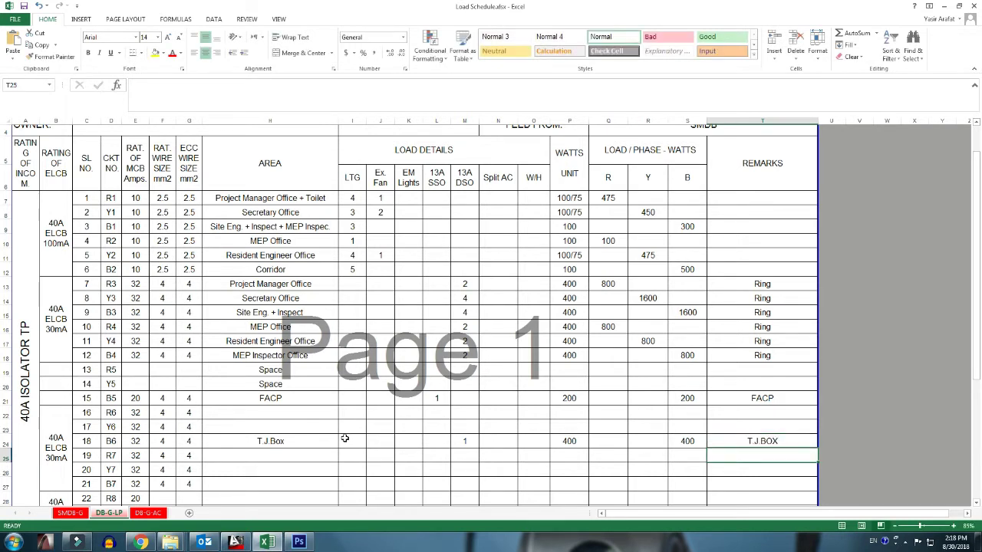
{"action": "scroll", "coordinate": [342, 444], "scroll_direction": "down", "scroll_amount": 2}
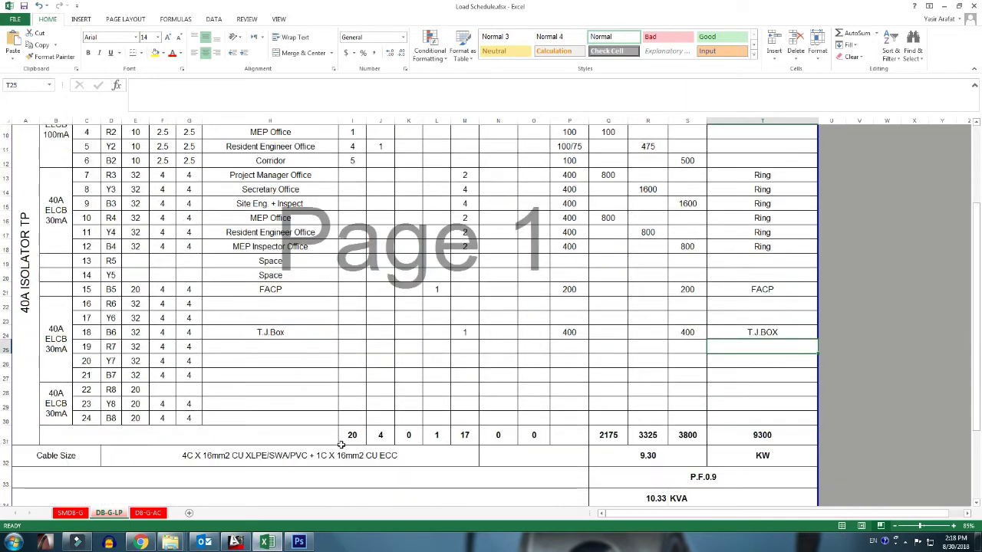
{"action": "left_click", "coordinate": [55, 349]}
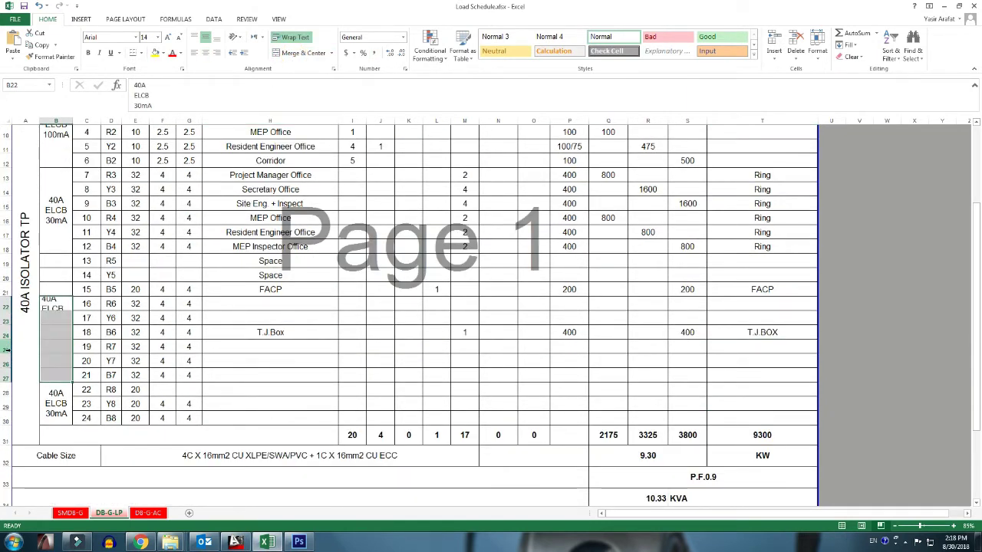
{"action": "left_click", "coordinate": [4, 350]}
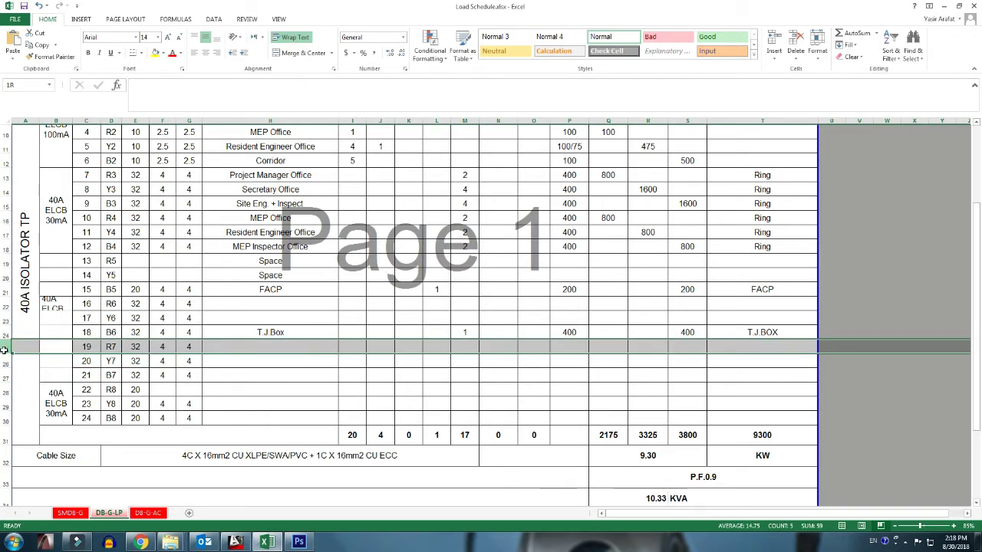
{"action": "left_click_drag", "start_coordinate": [3, 349], "coordinate": [50, 379]}
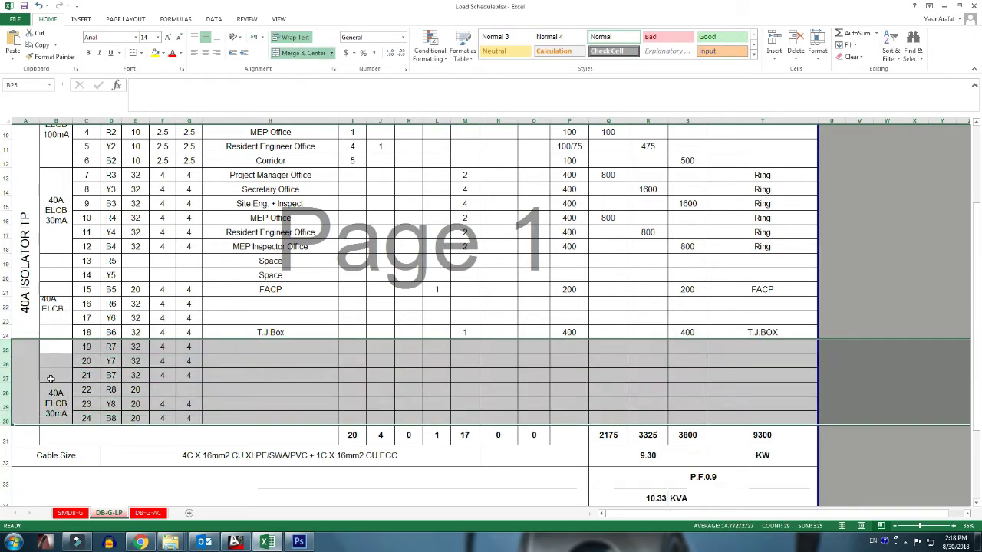
{"action": "left_click", "coordinate": [795, 44]}
{"action": "left_click", "coordinate": [399, 302]}
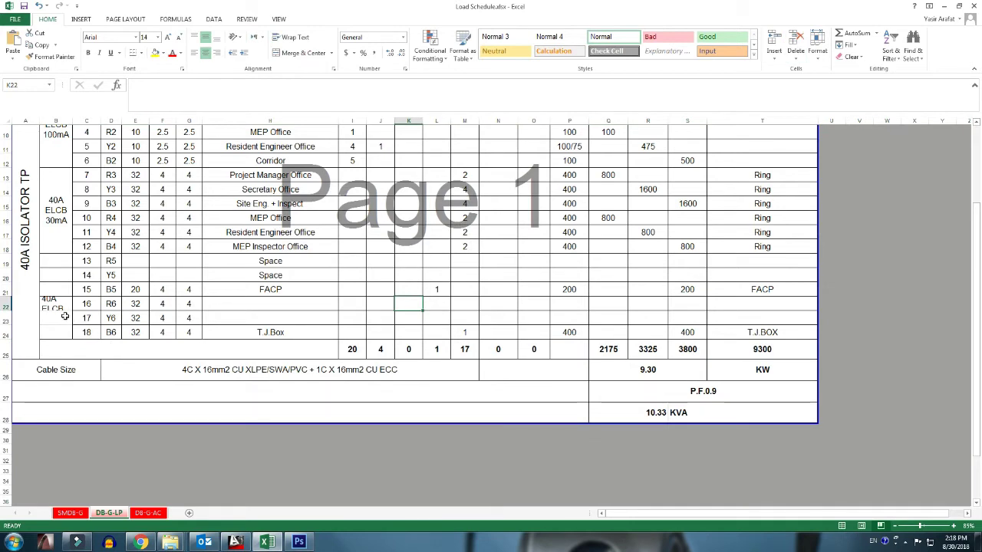
{"action": "scroll", "coordinate": [65, 318], "scroll_direction": "up", "scroll_amount": 1}
{"action": "left_click_drag", "start_coordinate": [57, 305], "coordinate": [59, 379]}
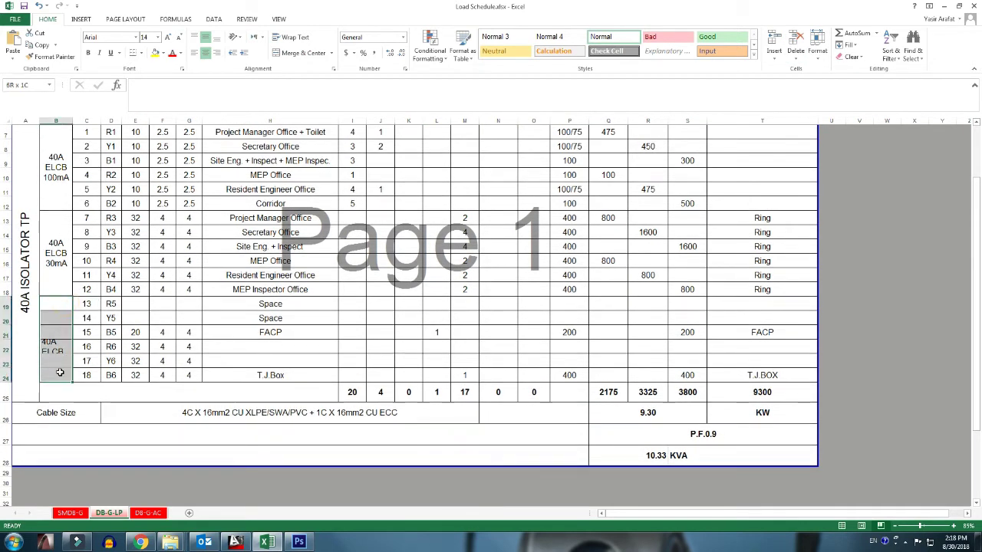
- Merge & Center the 40A ELCB 30mA label over circuits 13–18 in B19:B24
{"action": "left_click", "coordinate": [301, 54]}
{"action": "left_click", "coordinate": [270, 328]}
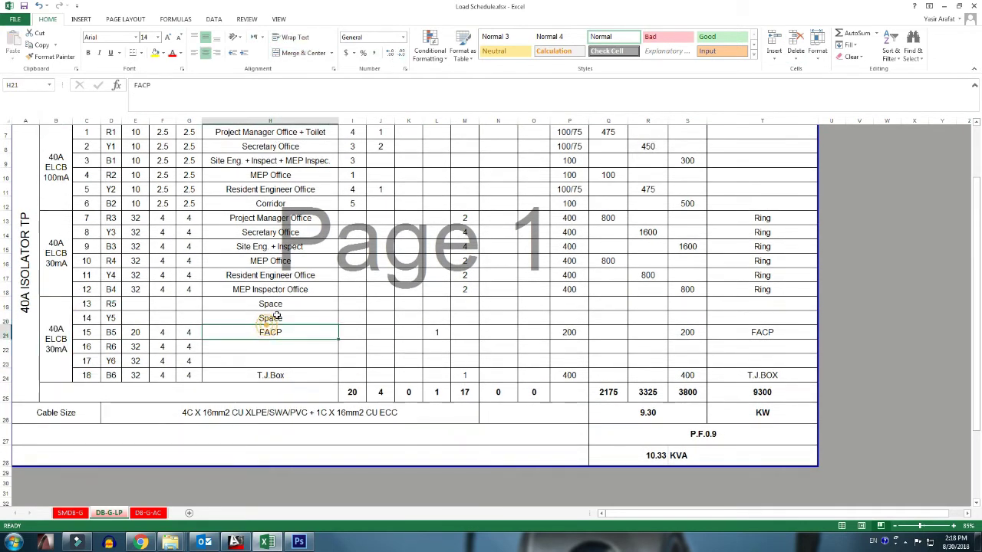
{"action": "left_click", "coordinate": [166, 375]}
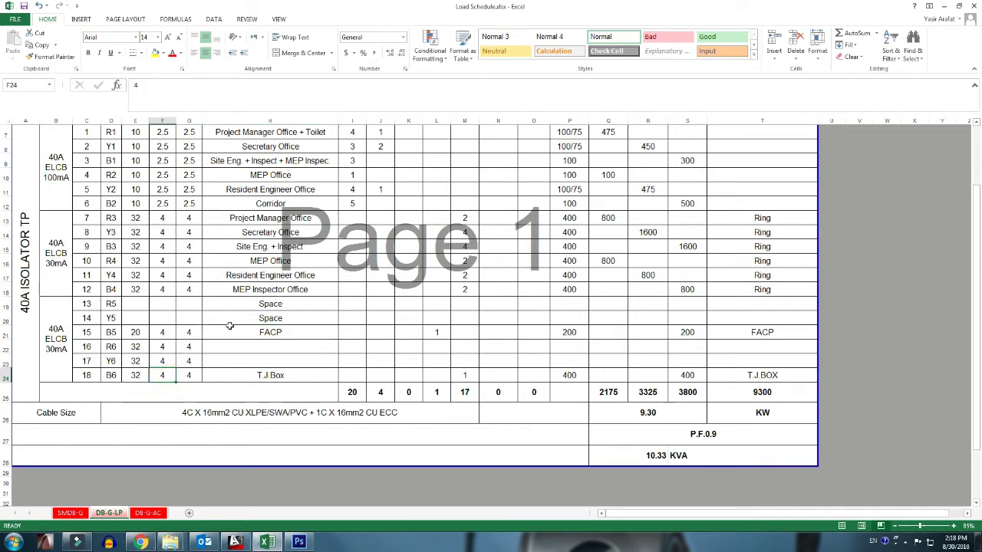
- Rename circuit 13's area to Spare and set its breaker rating to 20
{"action": "left_click", "coordinate": [276, 303]}
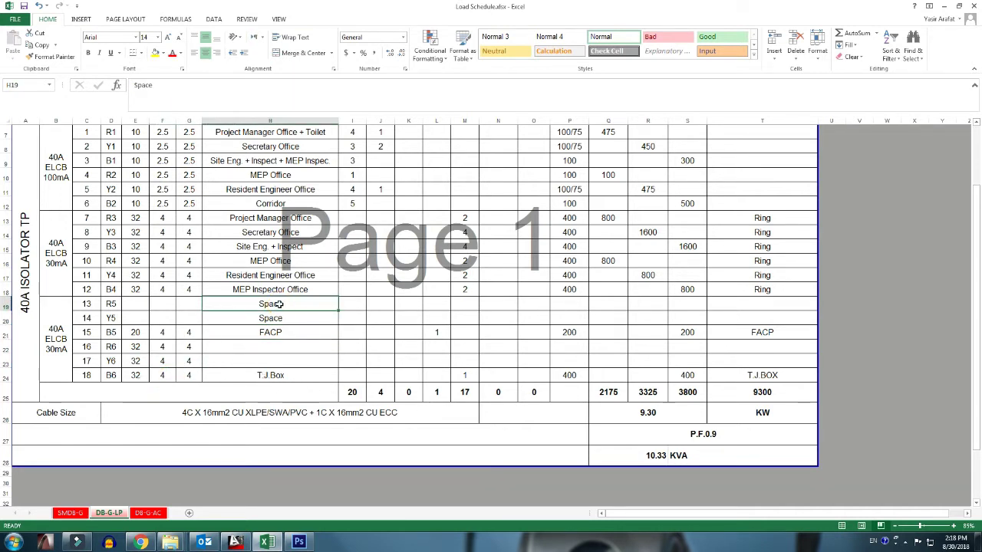
{"action": "double_click", "coordinate": [280, 303]}
{"action": "key", "text": "Left"}
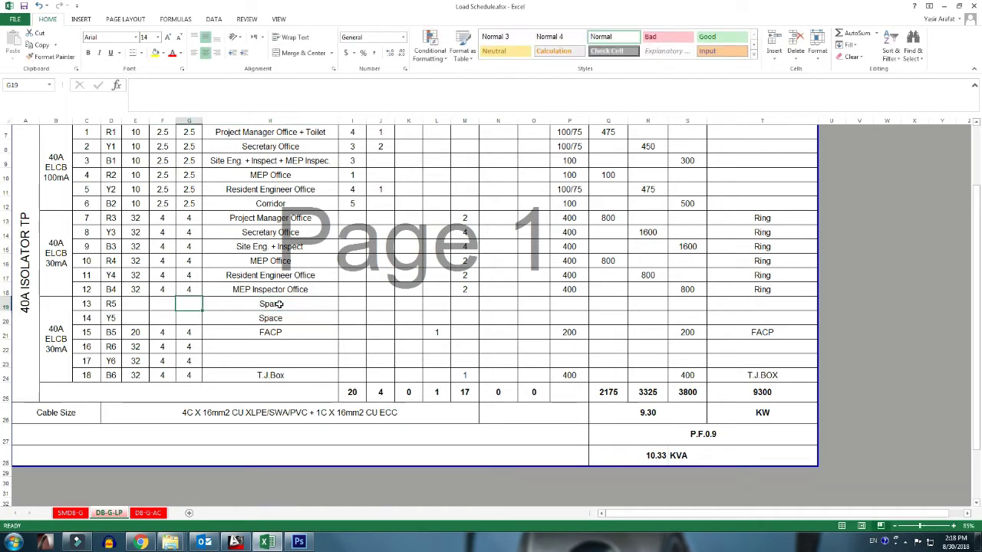
{"action": "key", "text": "Left"}
{"action": "key", "text": "Left"}
{"action": "type", "text": "0"}
{"action": "key", "text": "Return"}
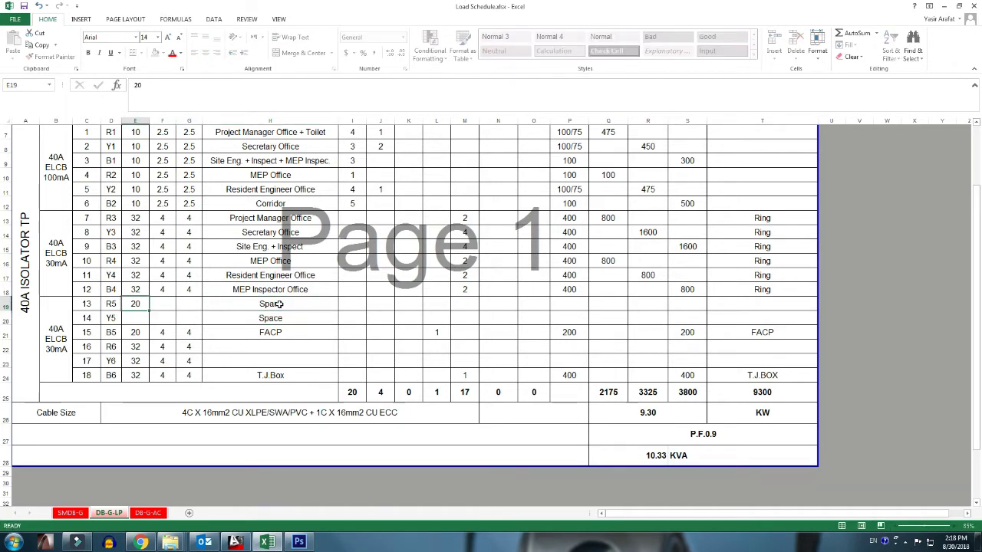
- Clear the ratings of circuits 16–17 (E22:G23) and set both areas to Space
{"action": "key", "text": "Down"}
{"action": "key", "text": "Right"}
{"action": "key", "text": "Down"}
{"action": "key", "text": "Left"}
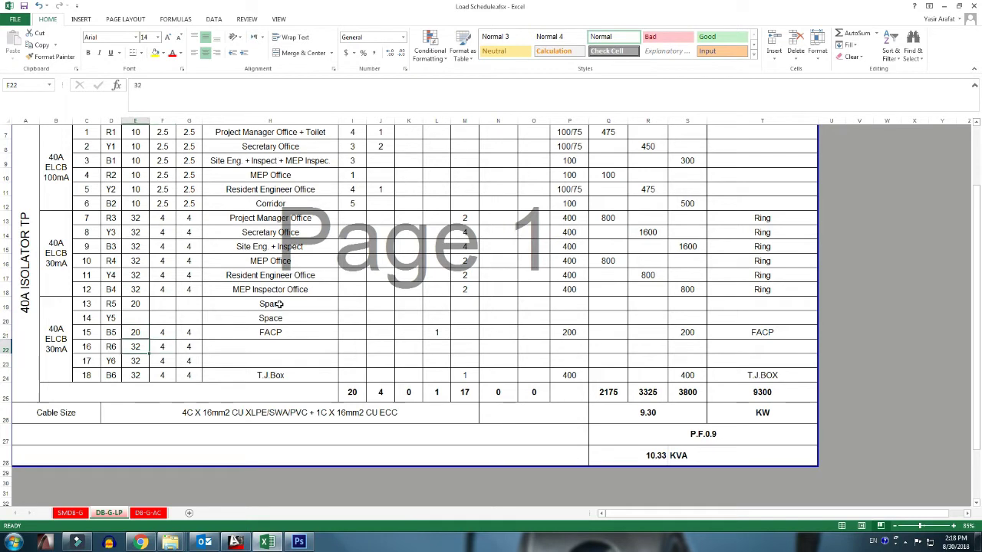
{"action": "key", "text": "shift+Right"}
{"action": "key", "text": "shift+Right"}
{"action": "key", "text": "shift+Down"}
{"action": "key", "text": "Delete"}
{"action": "key", "text": "Right"}
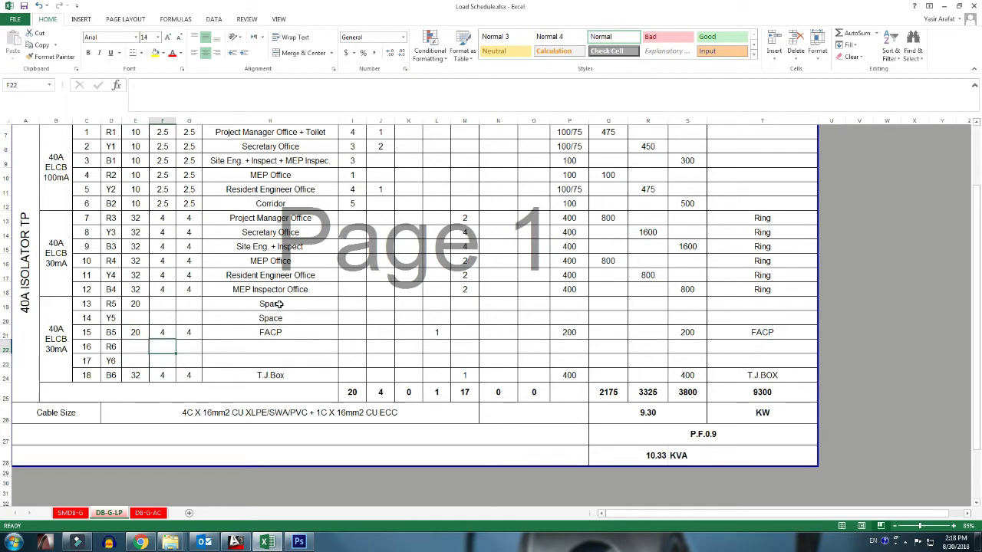
{"action": "key", "text": "Right"}
{"action": "key", "text": "Right"}
{"action": "type", "text": "Spa"}
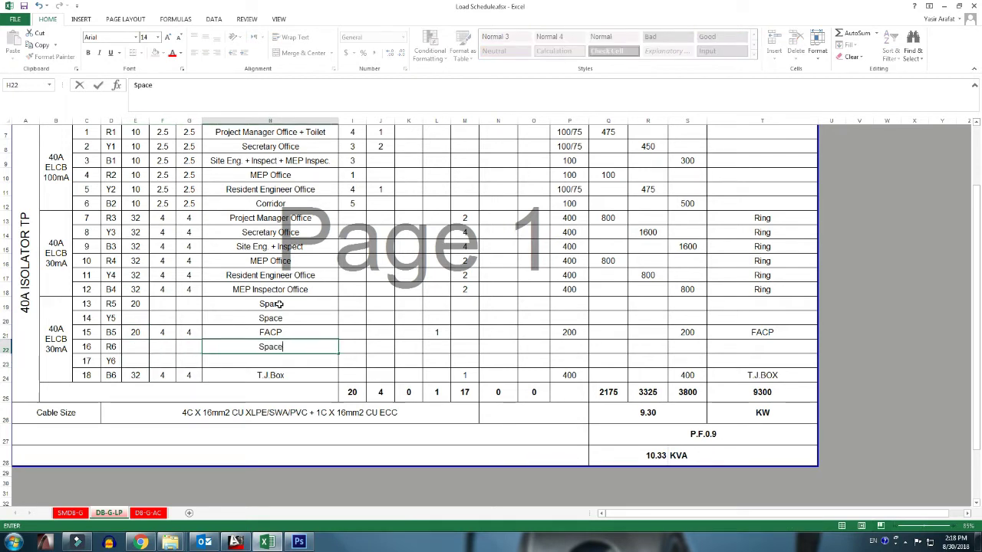
{"action": "key", "text": "Return"}
{"action": "key", "text": "ctrl+d"}
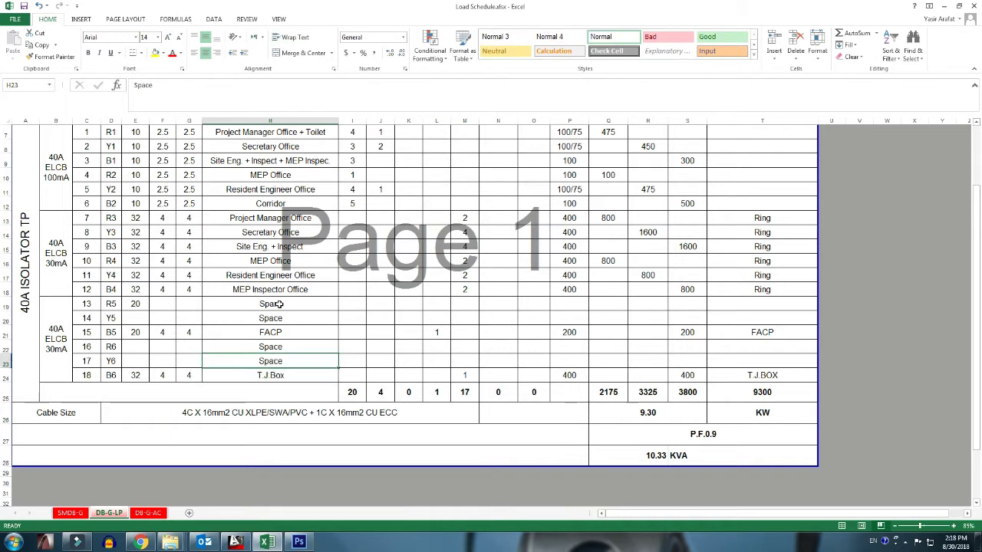
- Enter remarks Spare for circuit 13 and Space for circuits 14 and 16, then select total S25
{"action": "left_click", "coordinate": [763, 304]}
{"action": "type", "text": "Spare"}
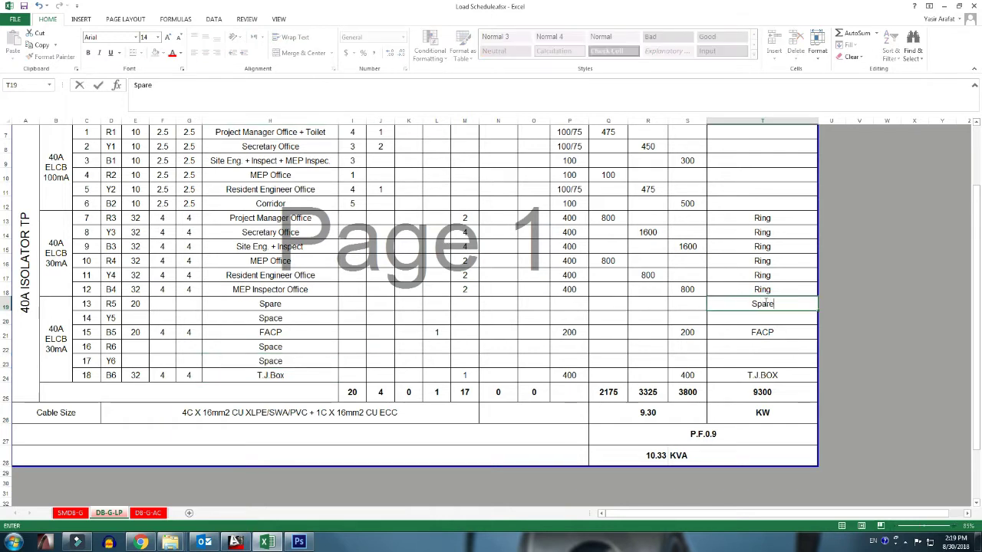
{"action": "key", "text": "Return"}
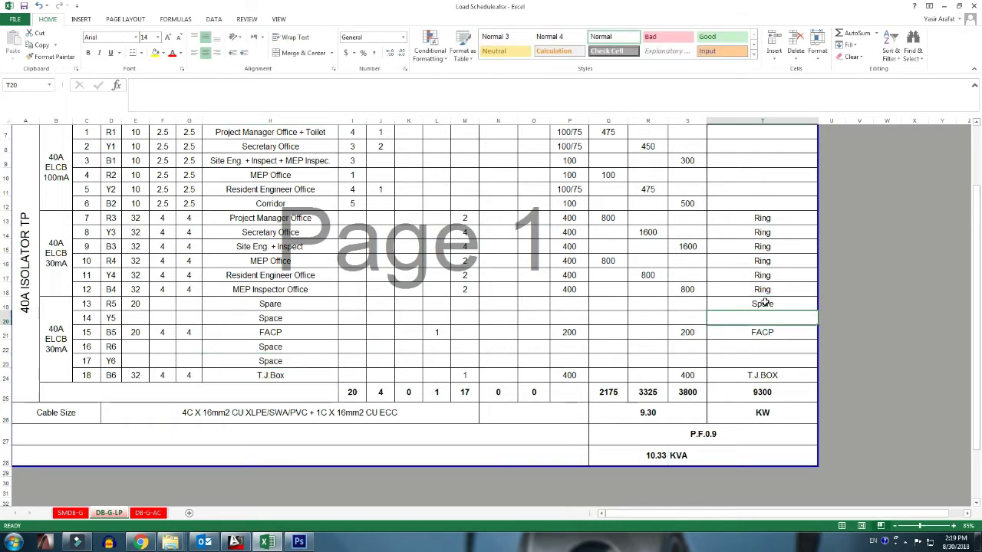
{"action": "type", "text": "Space"}
{"action": "key", "text": "Return"}
{"action": "key", "text": "Return"}
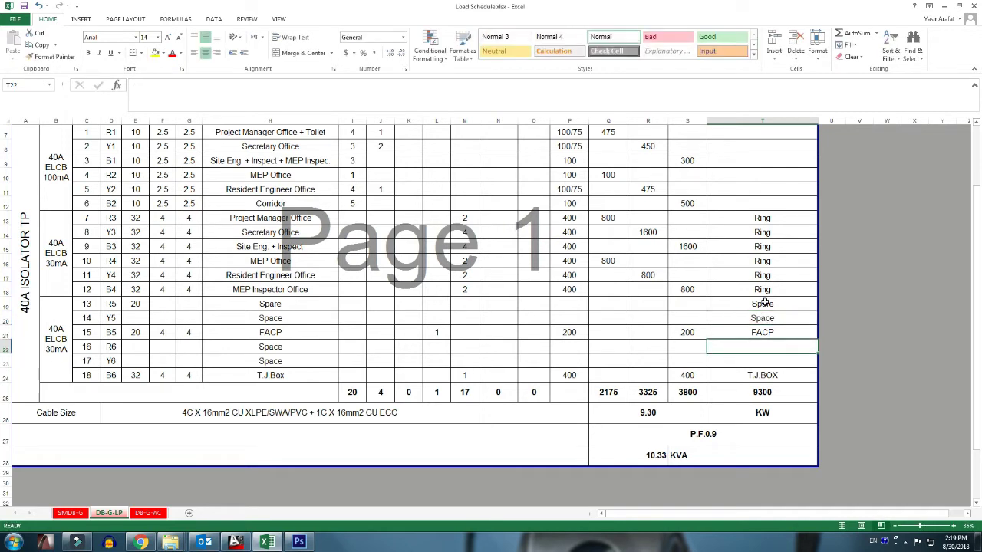
{"action": "type", "text": "Space"}
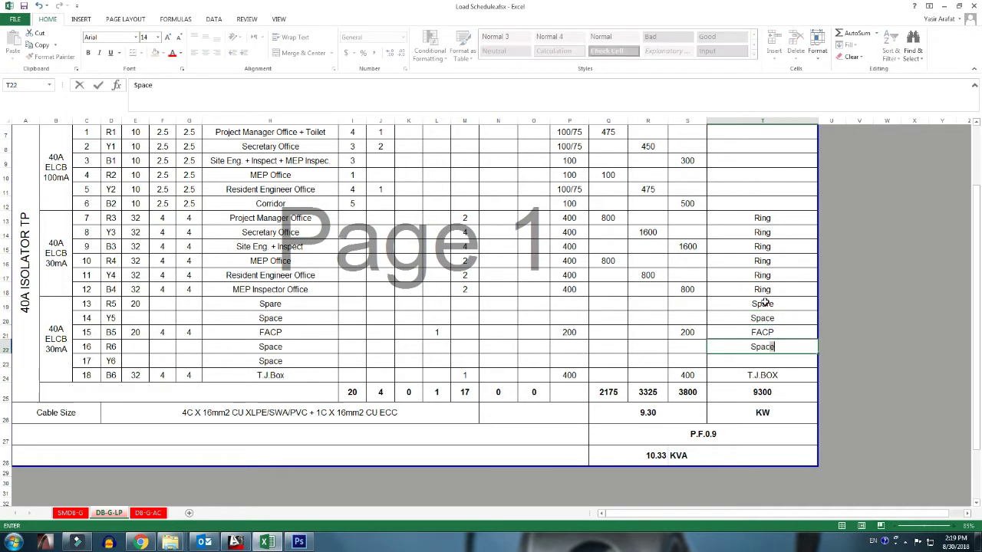
{"action": "key", "text": "Return"}
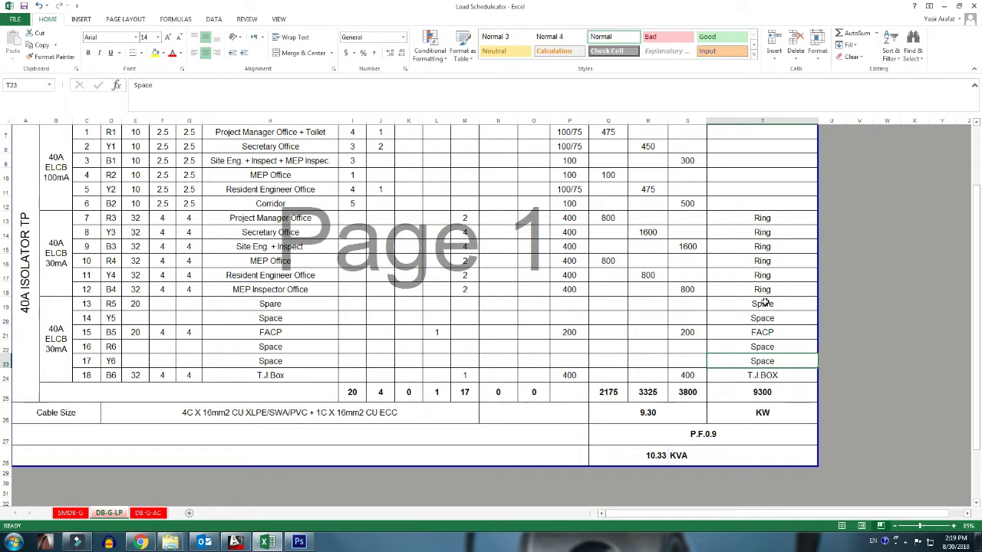
{"action": "left_click", "coordinate": [718, 391]}
{"action": "left_click", "coordinate": [687, 392]}
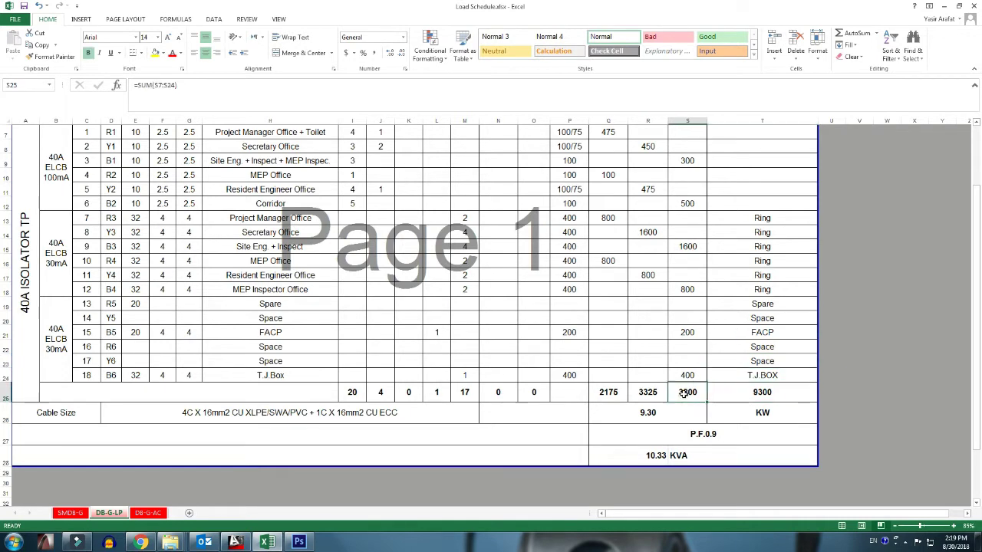
{"action": "key", "text": "alt+equal"}
{"action": "scroll", "coordinate": [643, 405], "scroll_direction": "up", "scroll_amount": 2}
{"action": "scroll", "coordinate": [643, 406], "scroll_direction": "down", "scroll_amount": 3}
{"action": "key", "text": "ctrl+Return"}
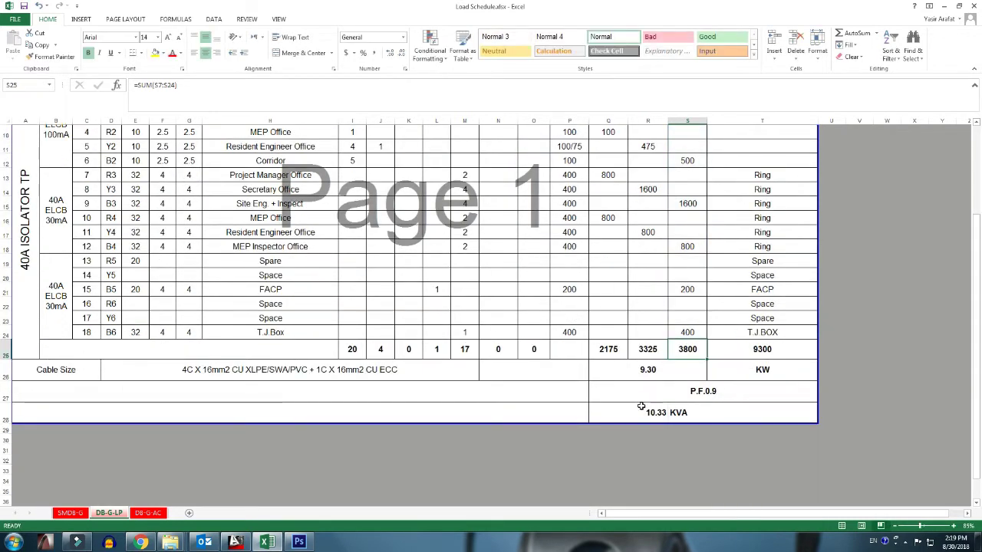
{"action": "left_click", "coordinate": [620, 367]}
{"action": "scroll", "coordinate": [613, 367], "scroll_direction": "up", "scroll_amount": 1}
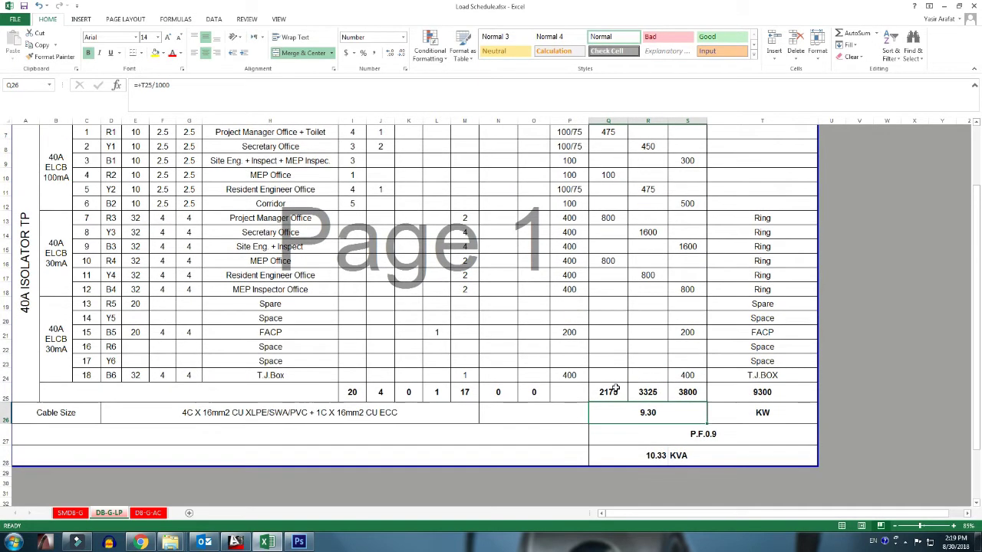
{"action": "double_click", "coordinate": [614, 390]}
{"action": "scroll", "coordinate": [615, 389], "scroll_direction": "up", "scroll_amount": 2}
{"action": "key", "text": "ctrl+Return"}
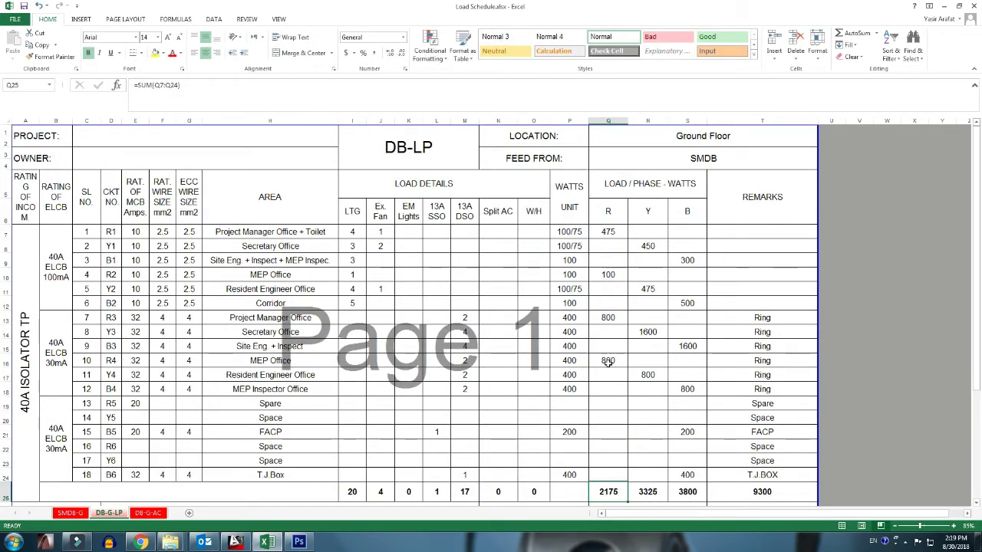
{"action": "left_click_drag", "start_coordinate": [465, 361], "coordinate": [687, 404]}
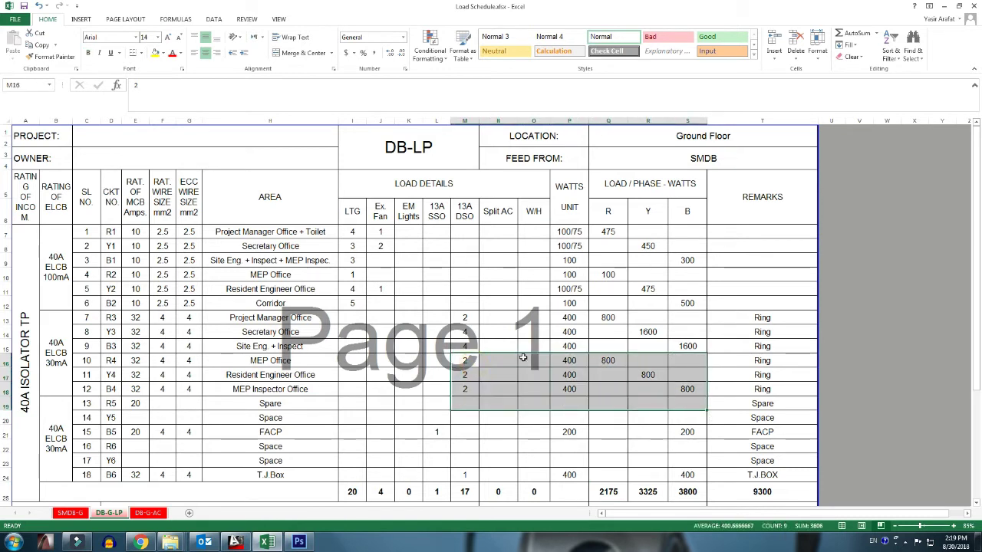
{"action": "mouse_move", "coordinate": [462, 334]}
{"action": "left_mouse_down"}
{"action": "mouse_move", "coordinate": [569, 359]}
{"action": "mouse_move", "coordinate": [687, 360]}
{"action": "left_mouse_up"}
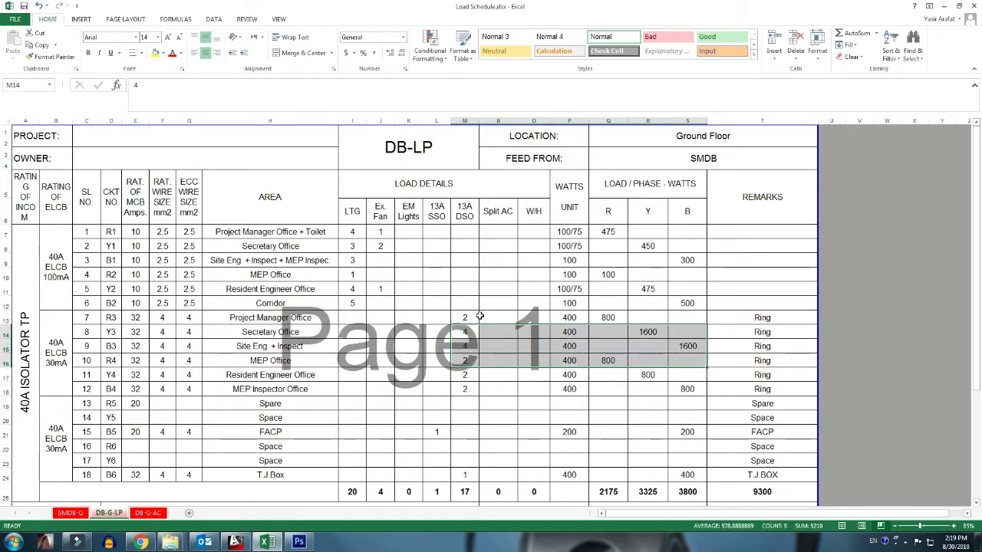
{"action": "left_click_drag", "start_coordinate": [480, 316], "coordinate": [618, 320]}
{"action": "left_click_drag", "start_coordinate": [403, 300], "coordinate": [611, 304]}
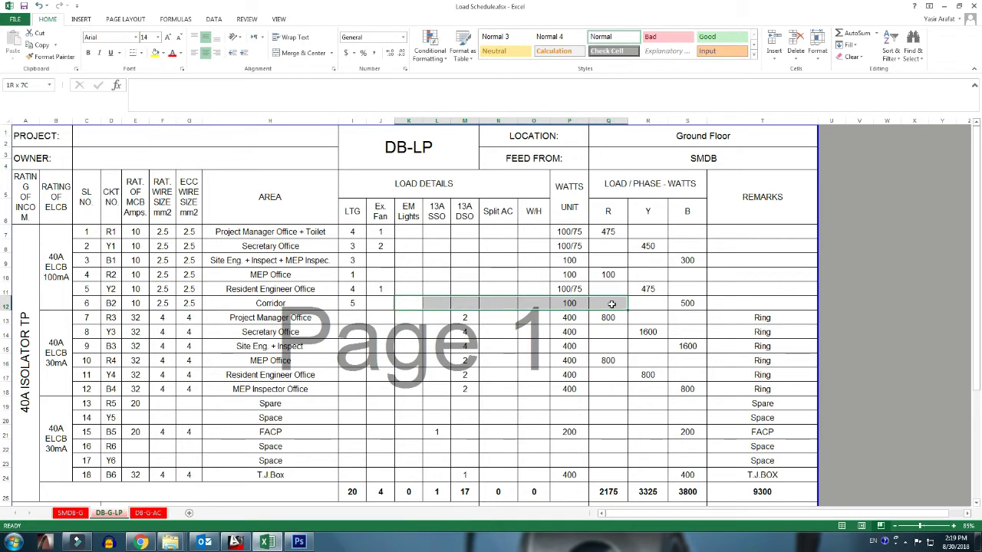
{"action": "left_click_drag", "start_coordinate": [376, 289], "coordinate": [574, 289]}
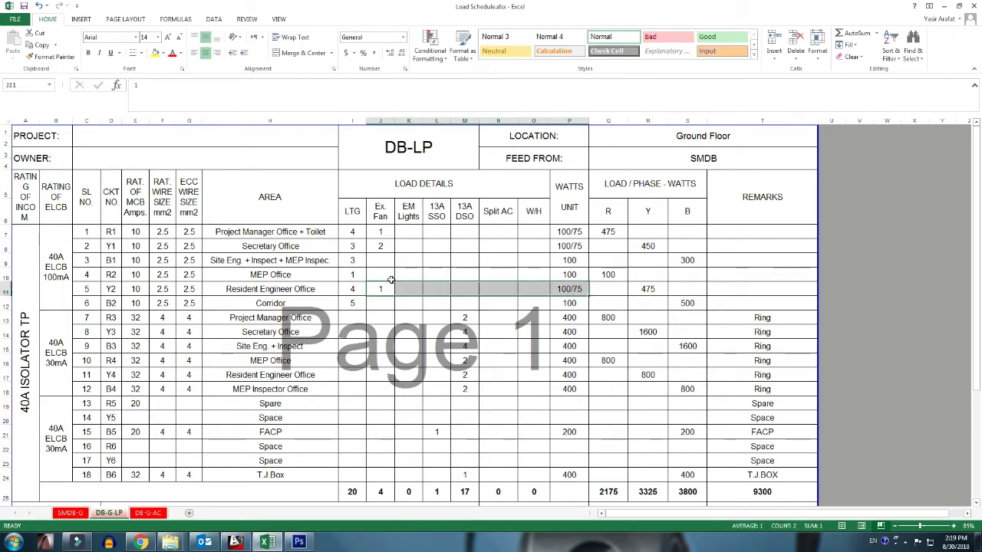
{"action": "left_click_drag", "start_coordinate": [391, 280], "coordinate": [416, 266]}
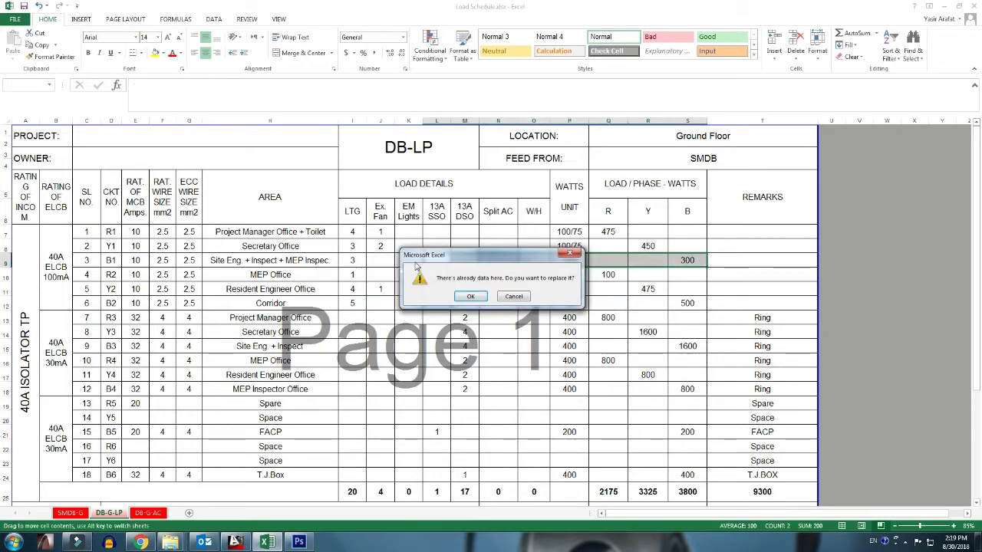
{"action": "left_click", "coordinate": [509, 297]}
{"action": "left_click", "coordinate": [411, 248]}
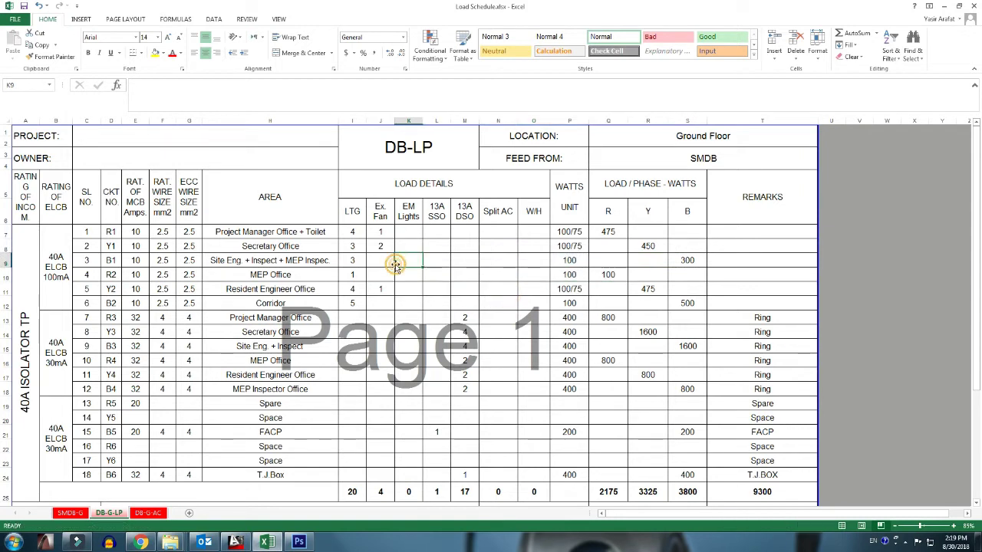
{"action": "left_click", "coordinate": [411, 304]}
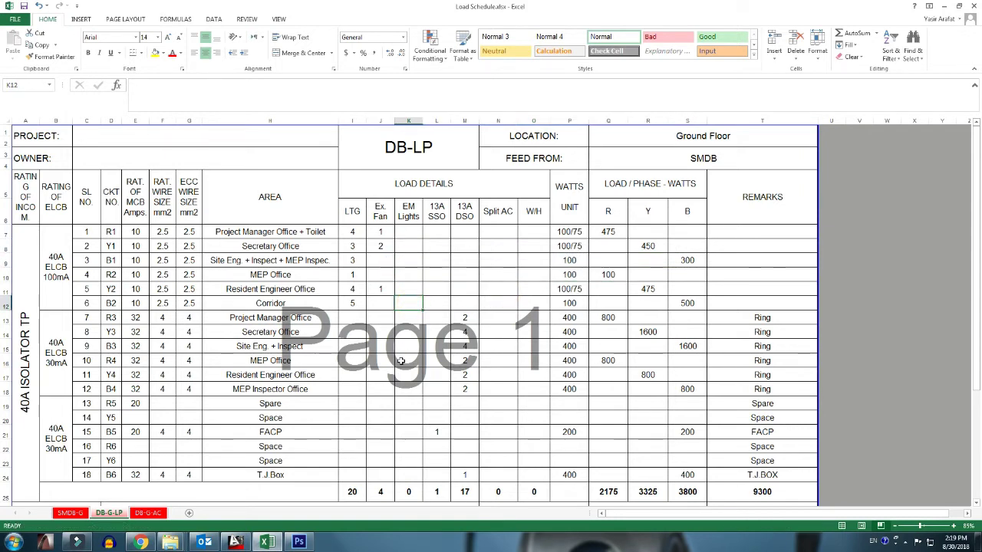
- On the DB-G-AC sheet, change the title in I1 to DB-AC
{"action": "left_click", "coordinate": [157, 513]}
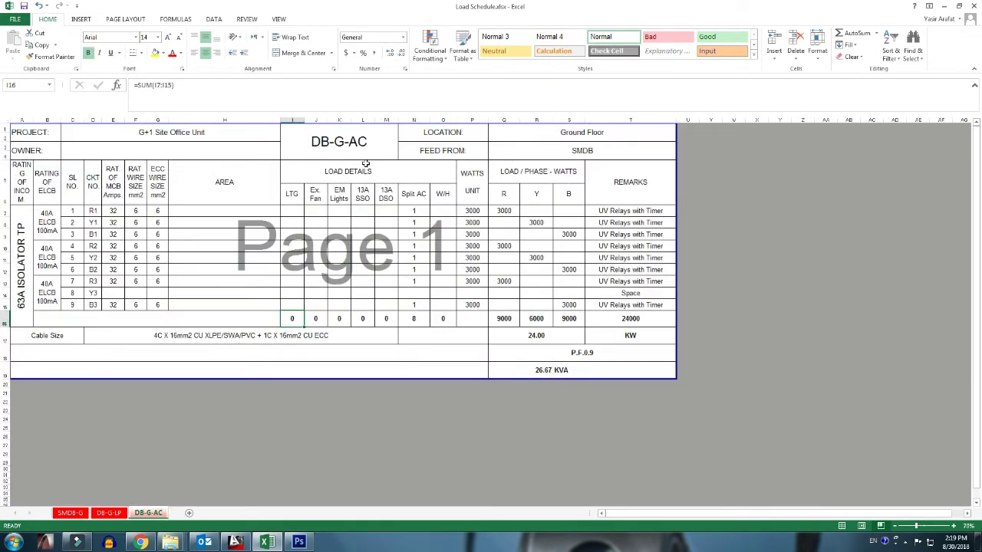
{"action": "left_click", "coordinate": [354, 143]}
{"action": "double_click", "coordinate": [349, 143]}
{"action": "double_click", "coordinate": [343, 142]}
{"action": "key", "text": "BackSpace"}
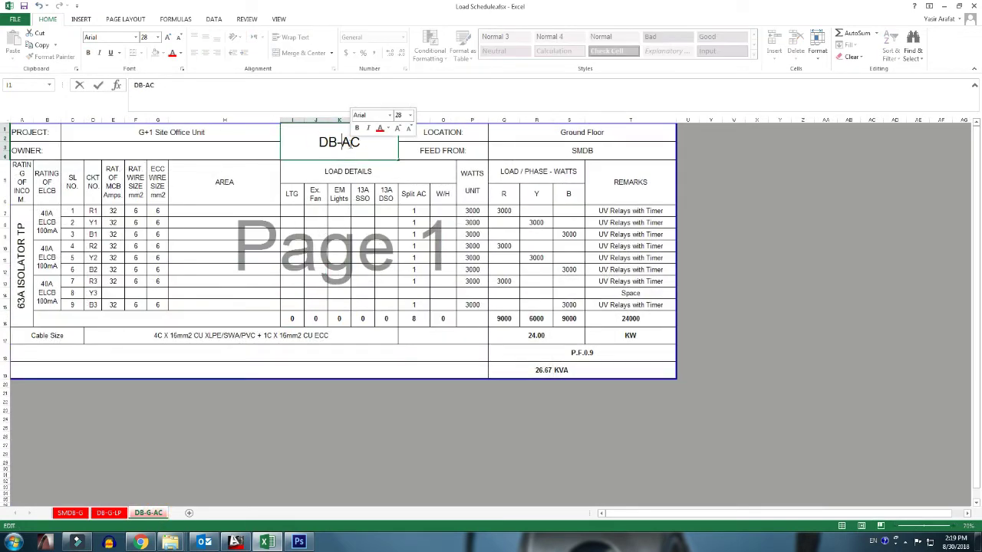
{"action": "type", "text": "."}
{"action": "left_click", "coordinate": [413, 318]}
- Select circuit R1's area cell H7 and glance at the AutoCAD power layout
{"action": "scroll", "coordinate": [354, 296], "scroll_direction": "up", "scroll_amount": 1, "text": "ctrl"}
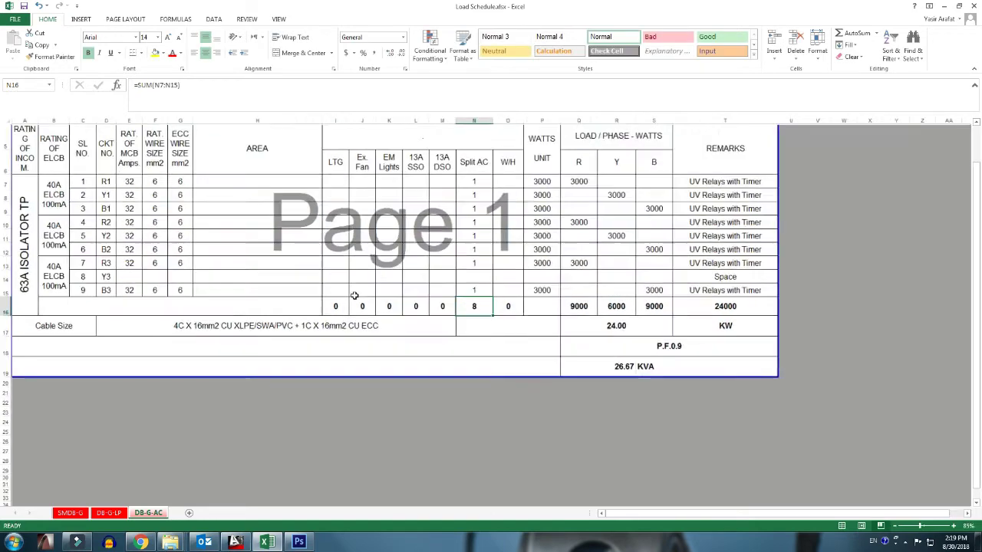
{"action": "scroll", "coordinate": [355, 295], "scroll_direction": "up", "scroll_amount": 1, "text": "ctrl"}
{"action": "scroll", "coordinate": [354, 296], "scroll_direction": "up", "scroll_amount": 2}
{"action": "scroll", "coordinate": [355, 363], "scroll_direction": "down", "scroll_amount": 1, "text": "ctrl"}
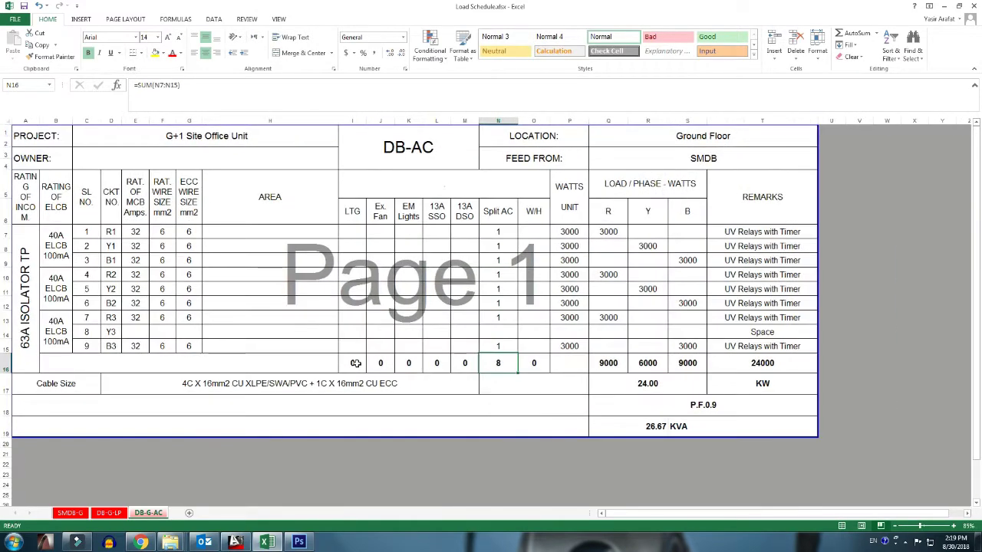
{"action": "left_click", "coordinate": [296, 233]}
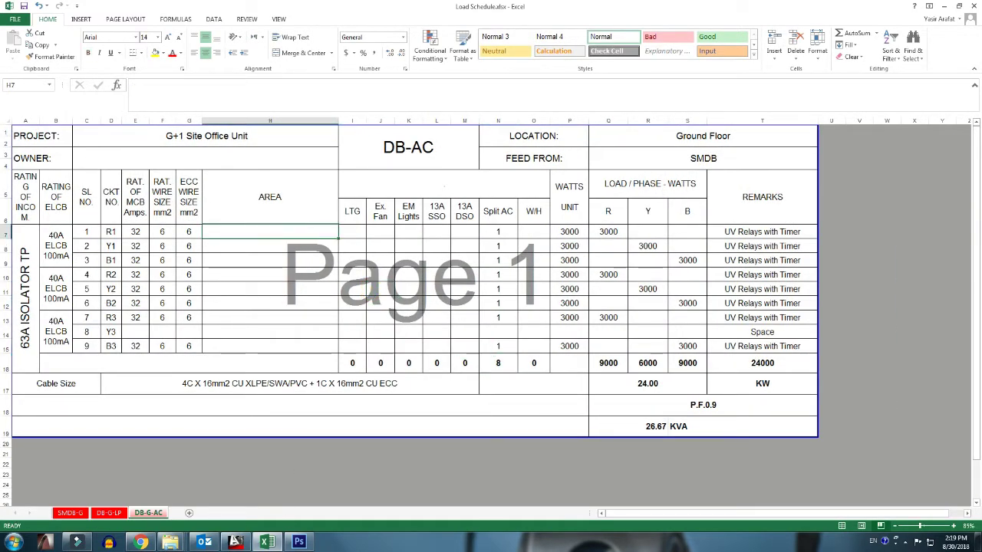
{"action": "left_click", "coordinate": [273, 546]}
{"action": "scroll", "coordinate": [484, 361], "scroll_direction": "down", "scroll_amount": 3}
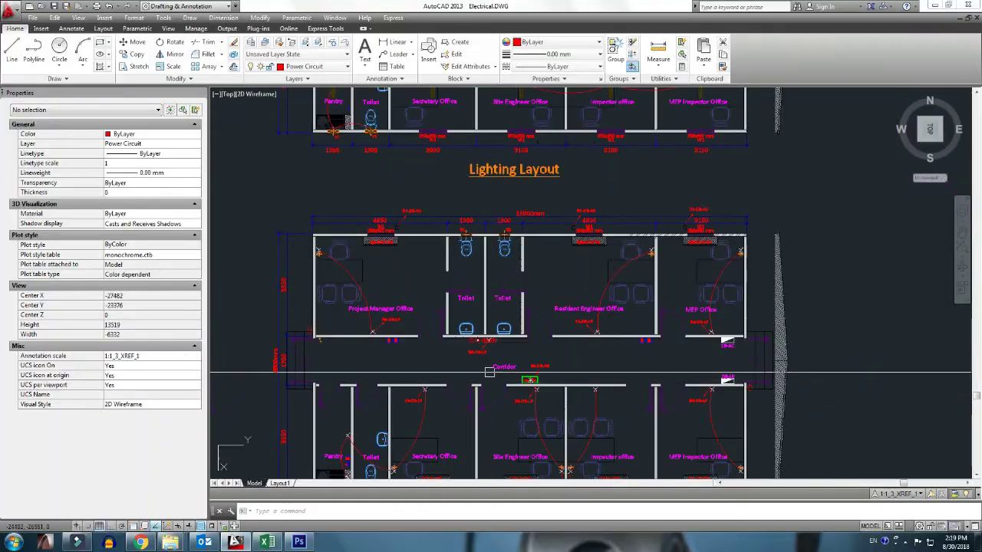
{"action": "scroll", "coordinate": [485, 361], "scroll_direction": "up", "scroll_amount": 3}
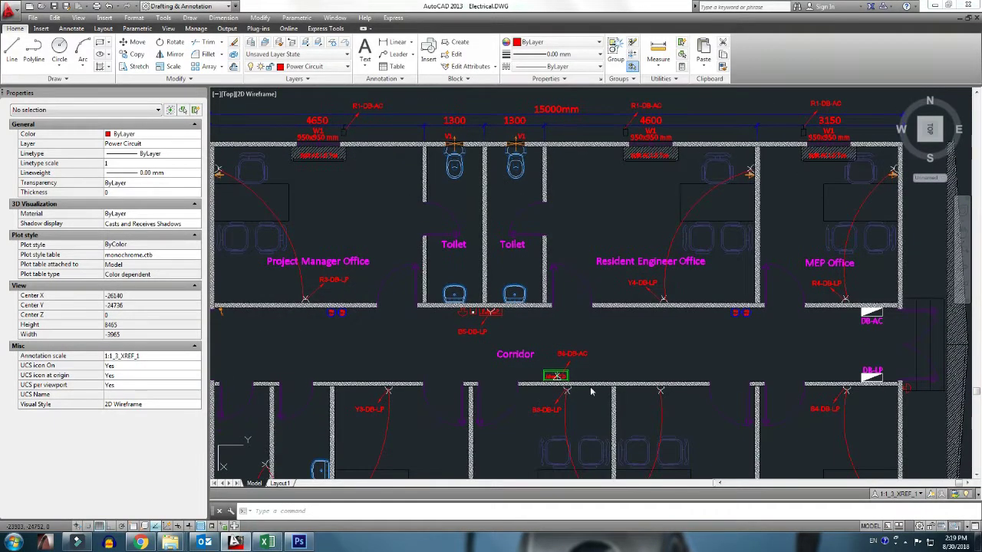
{"action": "key", "text": "alt+Tab"}
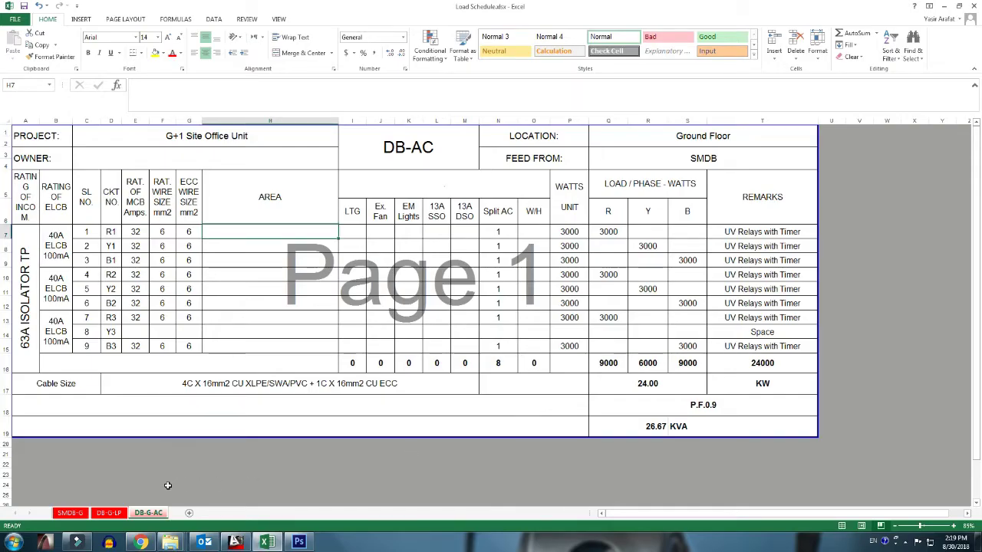
- Review the DB-G-LP sheet, then return to DB-G-AC and go to the AutoCAD drawing
{"action": "left_click", "coordinate": [109, 512]}
{"action": "scroll", "coordinate": [577, 393], "scroll_direction": "down", "scroll_amount": 1}
{"action": "scroll", "coordinate": [577, 394], "scroll_direction": "down", "scroll_amount": 1}
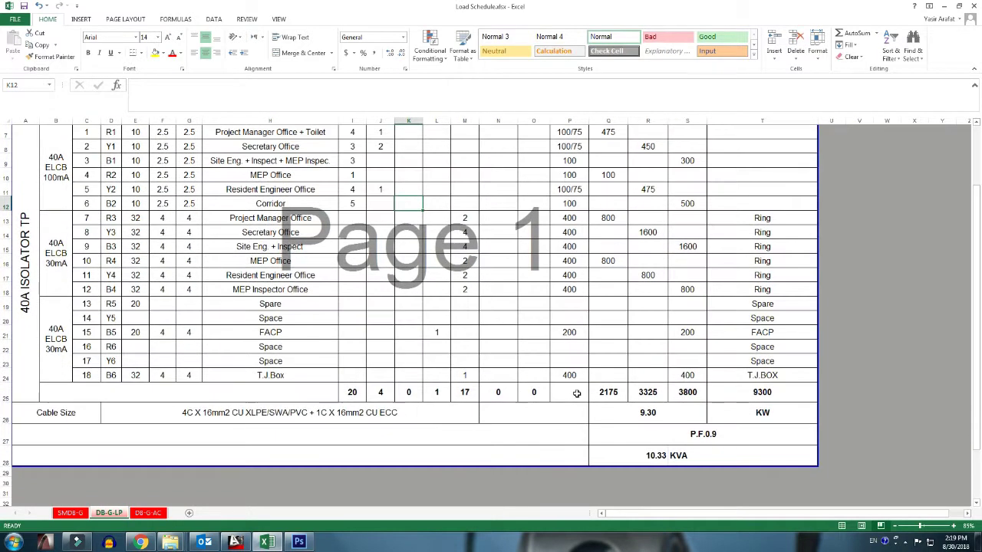
{"action": "left_click", "coordinate": [149, 512]}
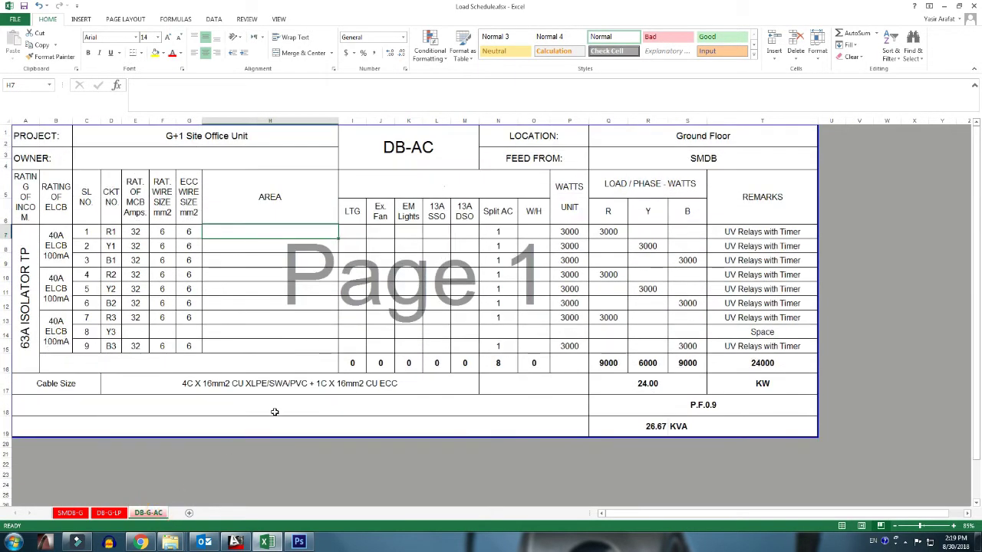
{"action": "key", "text": "alt+Tab"}
{"action": "scroll", "coordinate": [389, 248], "scroll_direction": "down", "scroll_amount": 4}
- Locate the R1-DB-AC circuit tag near the Resident Engineer Office and close its Text Editor
{"action": "scroll", "coordinate": [322, 276], "scroll_direction": "up", "scroll_amount": 5}
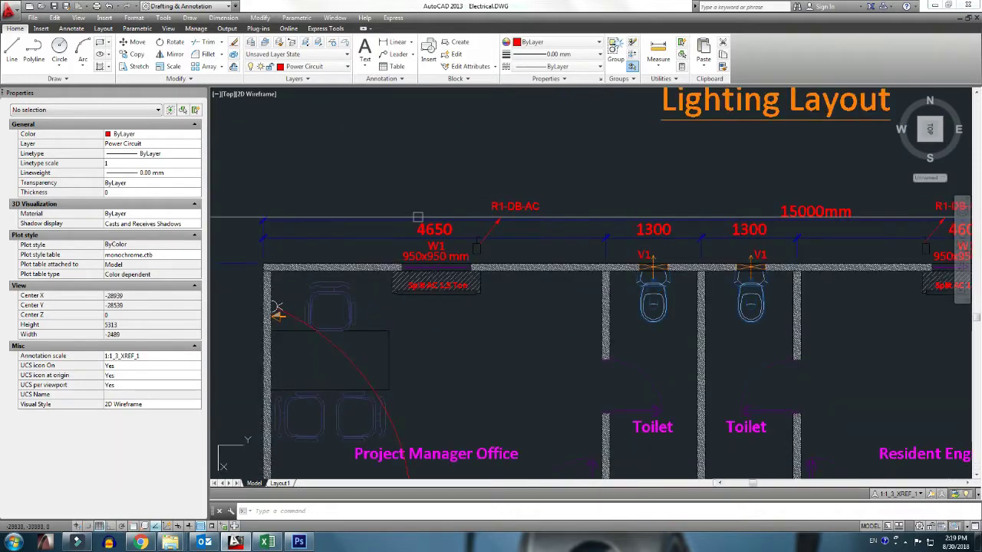
{"action": "scroll", "coordinate": [274, 303], "scroll_direction": "down", "scroll_amount": 1}
{"action": "scroll", "coordinate": [278, 290], "scroll_direction": "up", "scroll_amount": 1}
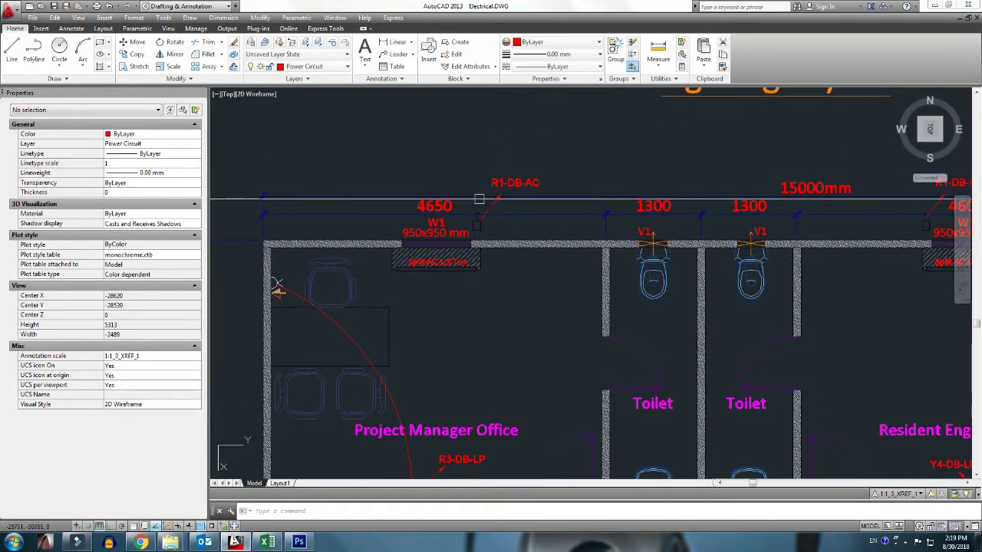
{"action": "middle_click_drag", "start_coordinate": [534, 194], "coordinate": [344, 212]}
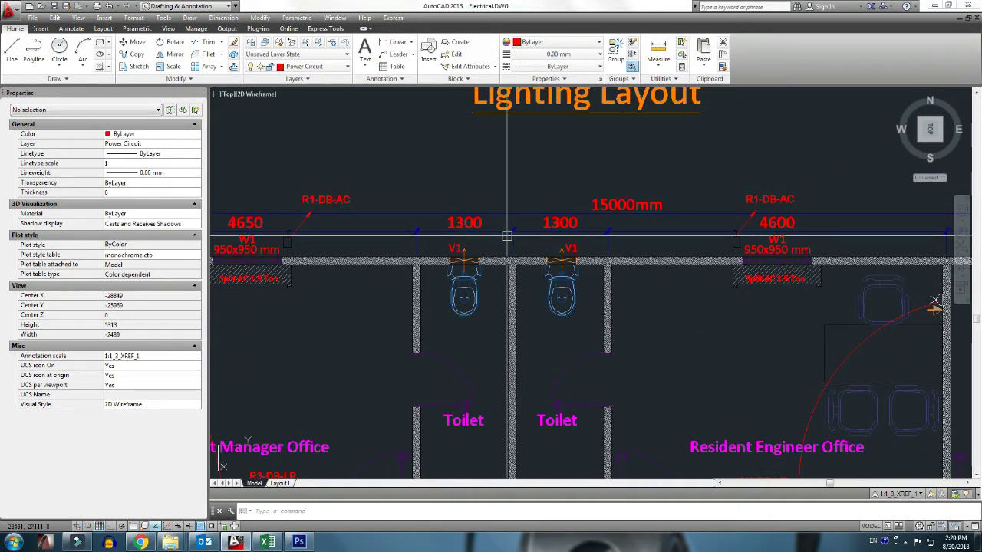
{"action": "scroll", "coordinate": [508, 232], "scroll_direction": "down", "scroll_amount": 3}
{"action": "scroll", "coordinate": [546, 259], "scroll_direction": "up", "scroll_amount": 1}
{"action": "scroll", "coordinate": [546, 255], "scroll_direction": "up", "scroll_amount": 1}
{"action": "scroll", "coordinate": [549, 219], "scroll_direction": "up", "scroll_amount": 3}
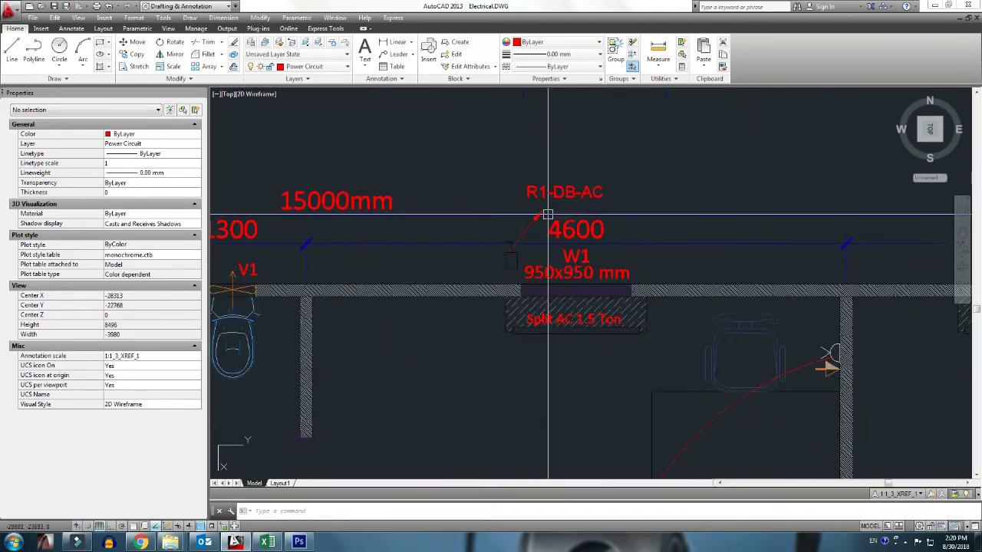
{"action": "double_click", "coordinate": [540, 193]}
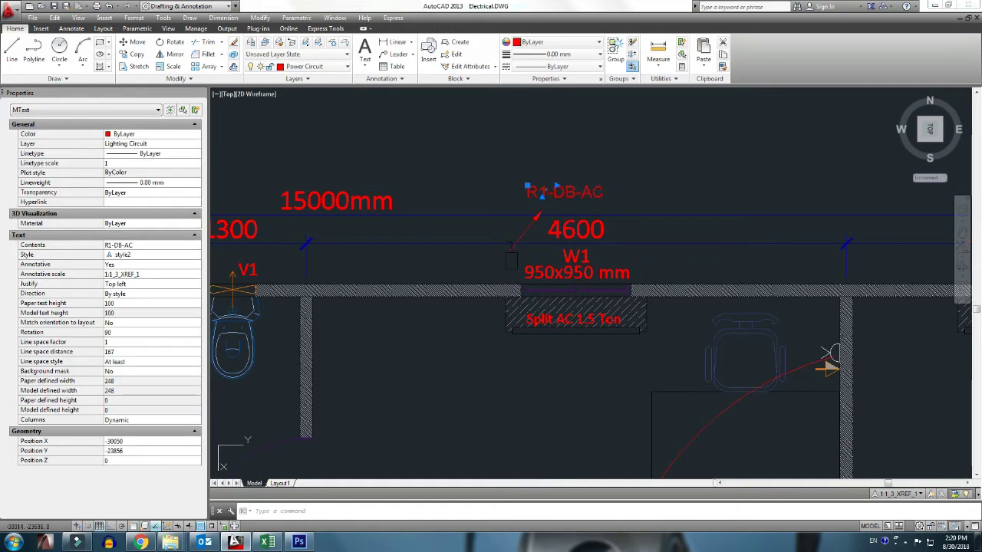
{"action": "left_click", "coordinate": [549, 250]}
- Zoom and pan to the Project Manager Office served by R1, then return to Excel
{"action": "scroll", "coordinate": [549, 250], "scroll_direction": "down", "scroll_amount": 3}
{"action": "scroll", "coordinate": [384, 345], "scroll_direction": "up", "scroll_amount": 1}
{"action": "scroll", "coordinate": [366, 390], "scroll_direction": "up", "scroll_amount": 2}
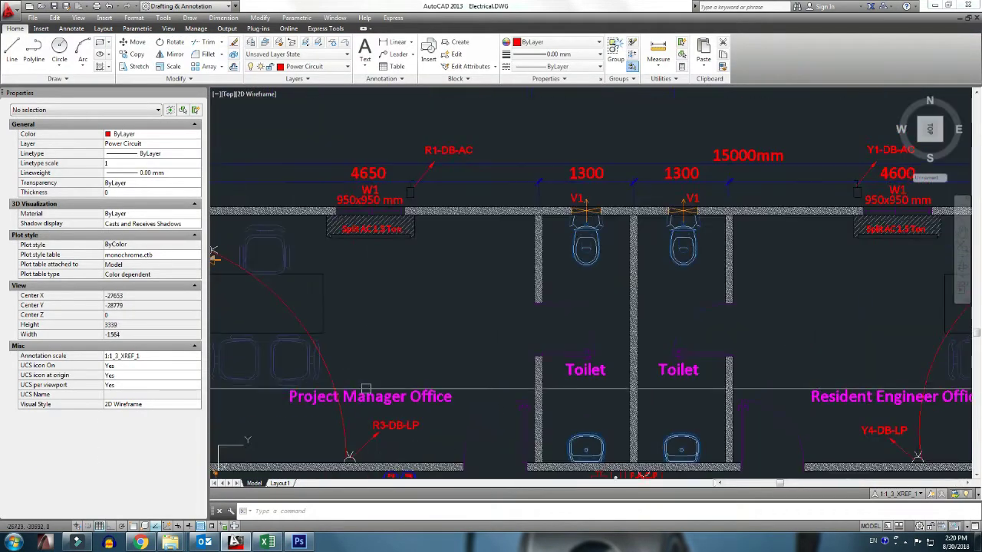
{"action": "scroll", "coordinate": [537, 230], "scroll_direction": "down", "scroll_amount": 1}
{"action": "scroll", "coordinate": [949, 287], "scroll_direction": "up", "scroll_amount": 1}
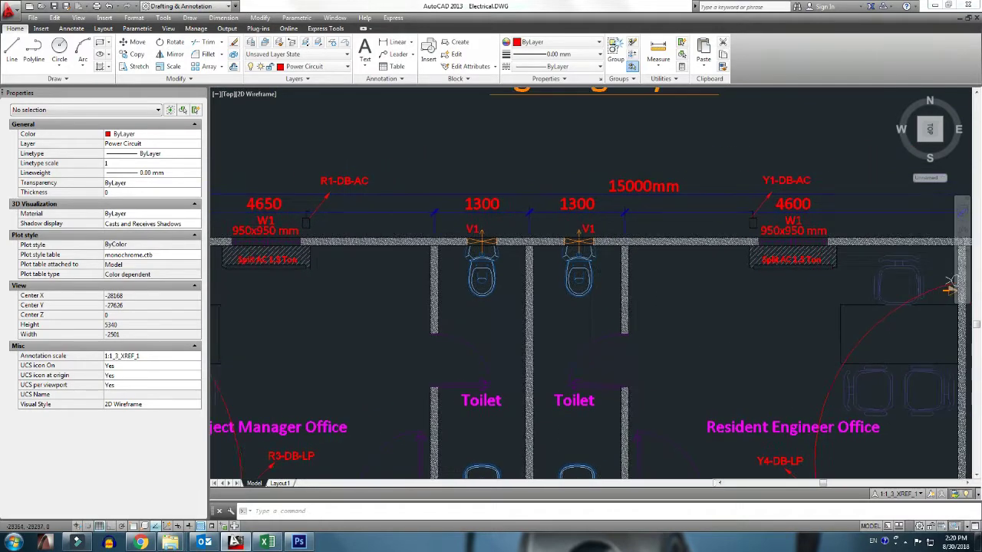
{"action": "scroll", "coordinate": [949, 288], "scroll_direction": "down", "scroll_amount": 3}
{"action": "scroll", "coordinate": [650, 316], "scroll_direction": "up", "scroll_amount": 4}
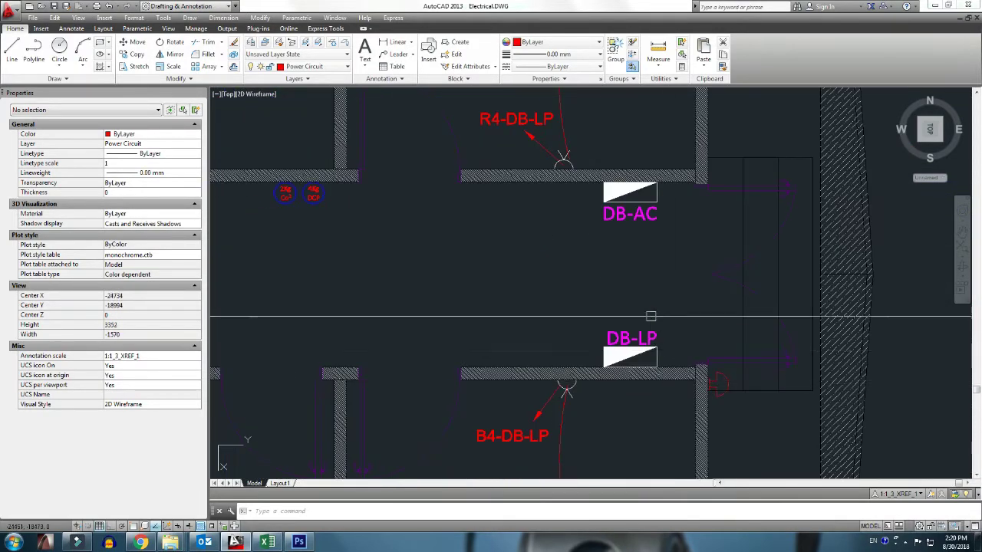
{"action": "scroll", "coordinate": [651, 316], "scroll_direction": "down", "scroll_amount": 4}
{"action": "scroll", "coordinate": [389, 144], "scroll_direction": "up", "scroll_amount": 1}
{"action": "scroll", "coordinate": [389, 144], "scroll_direction": "up", "scroll_amount": 3}
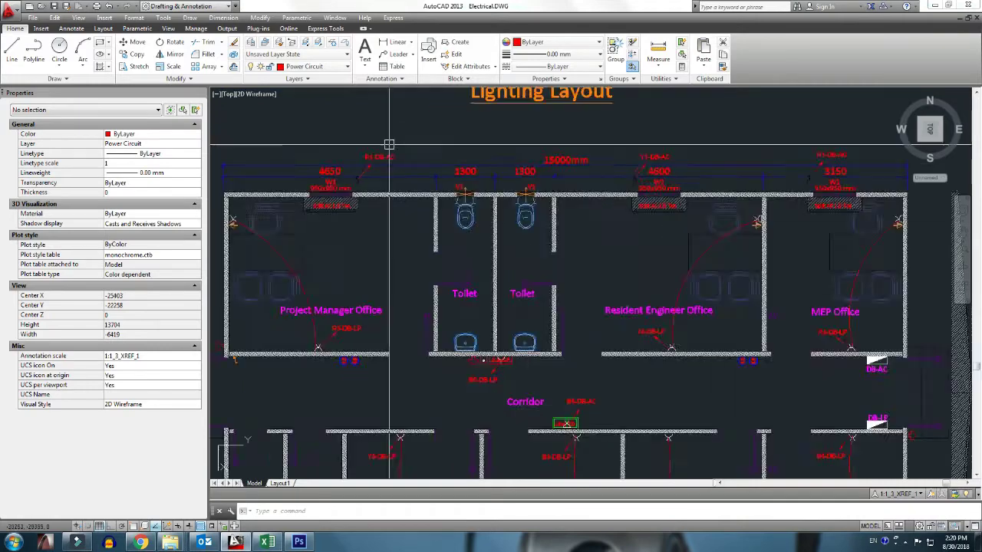
{"action": "scroll", "coordinate": [389, 144], "scroll_direction": "up", "scroll_amount": 2}
{"action": "middle_click_drag", "start_coordinate": [384, 336], "coordinate": [473, 279]}
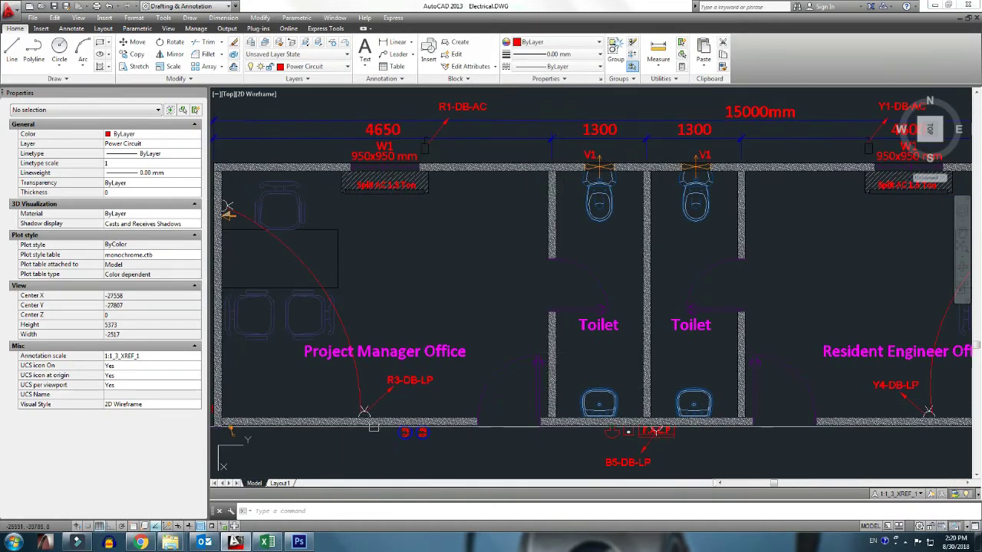
{"action": "left_click", "coordinate": [267, 542]}
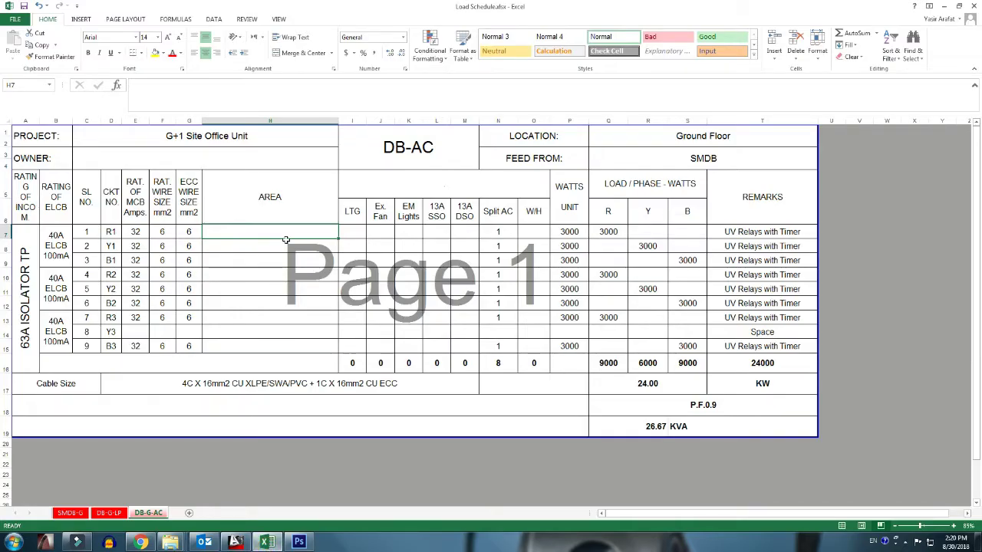
- Enter Project Manager Office as circuit R1's area and clear circuit R3's entry to leave Space
{"action": "type", "text": "Project Manager Off"}
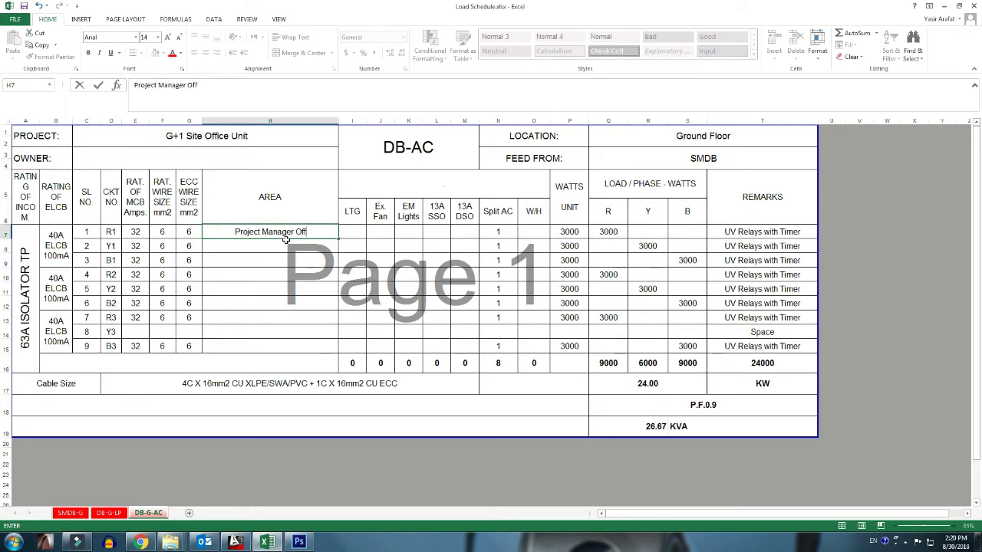
{"action": "left_click", "coordinate": [274, 247]}
{"action": "left_click", "coordinate": [302, 316]}
{"action": "key", "text": "Delete"}
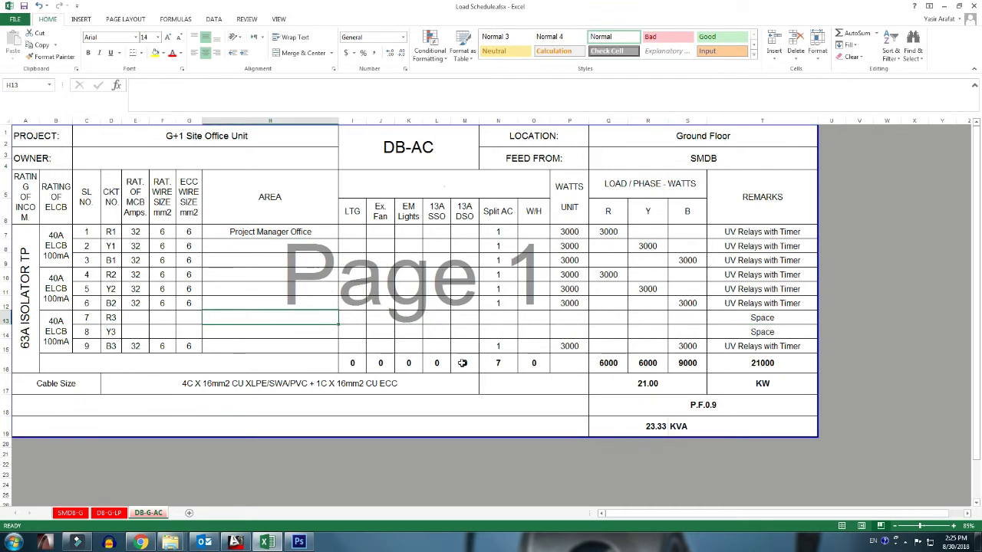
{"action": "key", "text": "alt+Tab"}
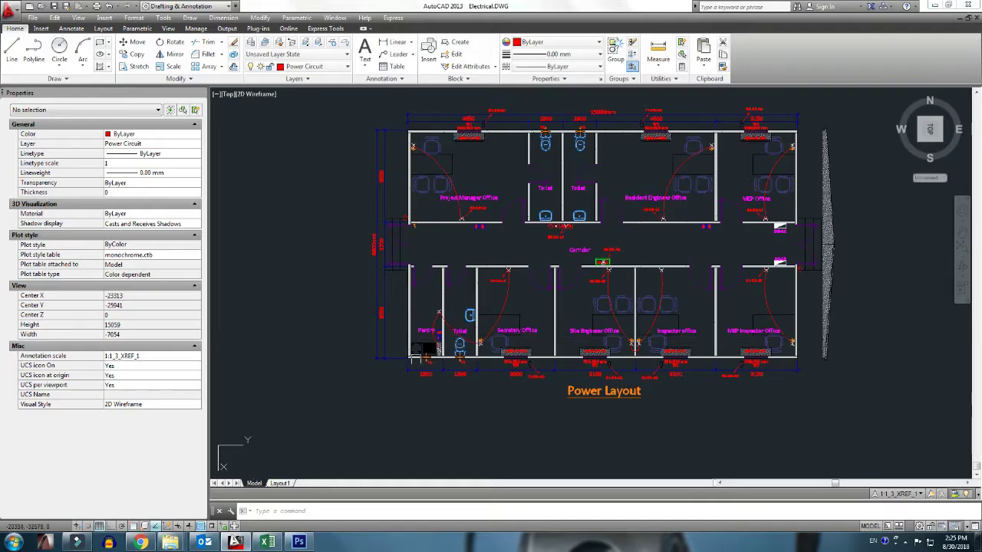
- Copy the Resident Engineer Office room name from the drawing and paste it into H8 for circuit Y1
{"action": "scroll", "coordinate": [491, 269], "scroll_direction": "up", "scroll_amount": 3}
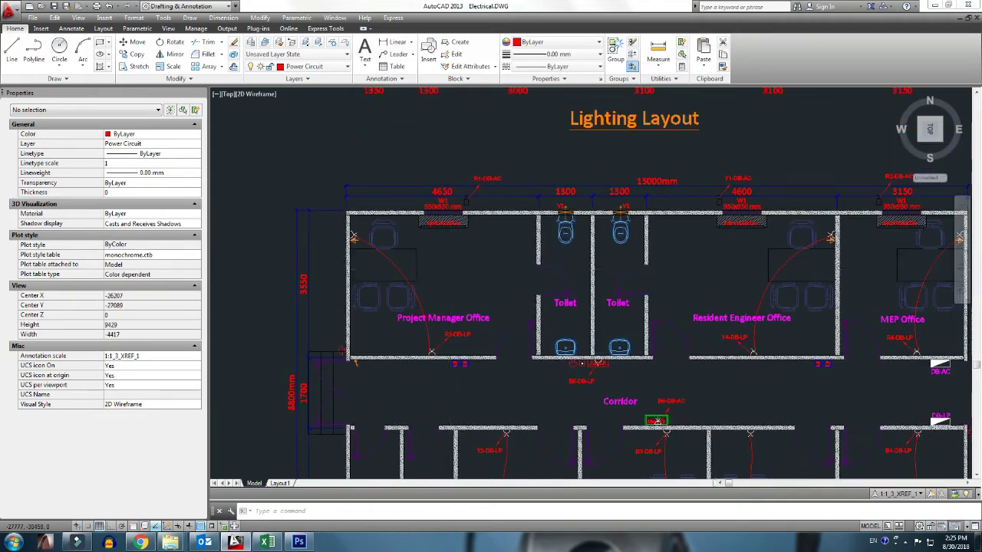
{"action": "scroll", "coordinate": [482, 198], "scroll_direction": "up", "scroll_amount": 2}
{"action": "middle_click_drag", "start_coordinate": [657, 329], "coordinate": [471, 299]}
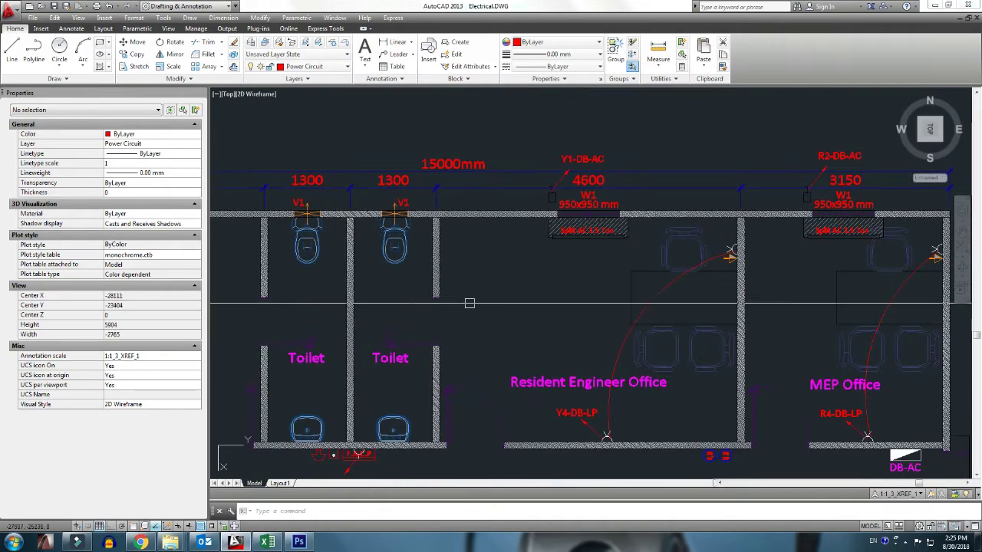
{"action": "double_click", "coordinate": [548, 396]}
{"action": "key", "text": "ctrl+c"}
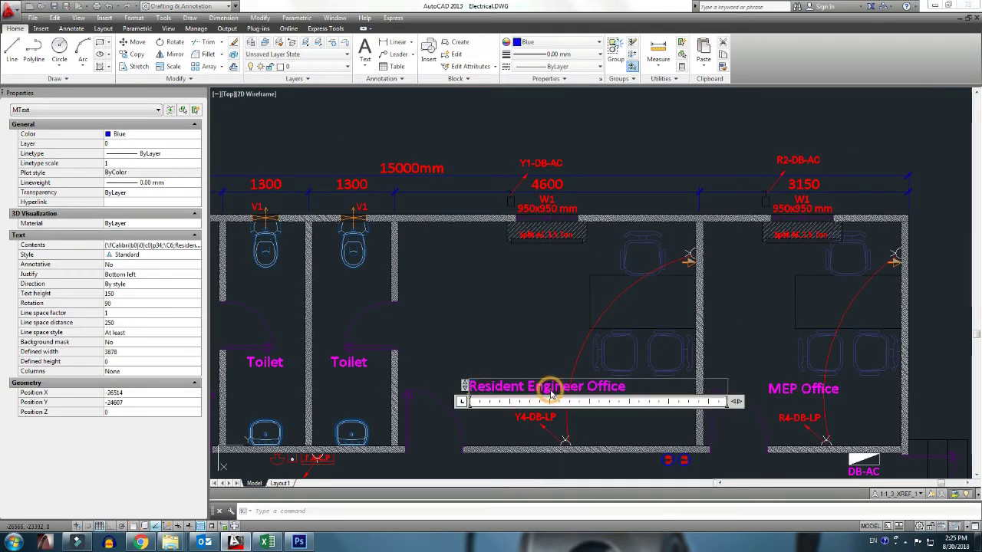
{"action": "key", "text": "alt+Tab"}
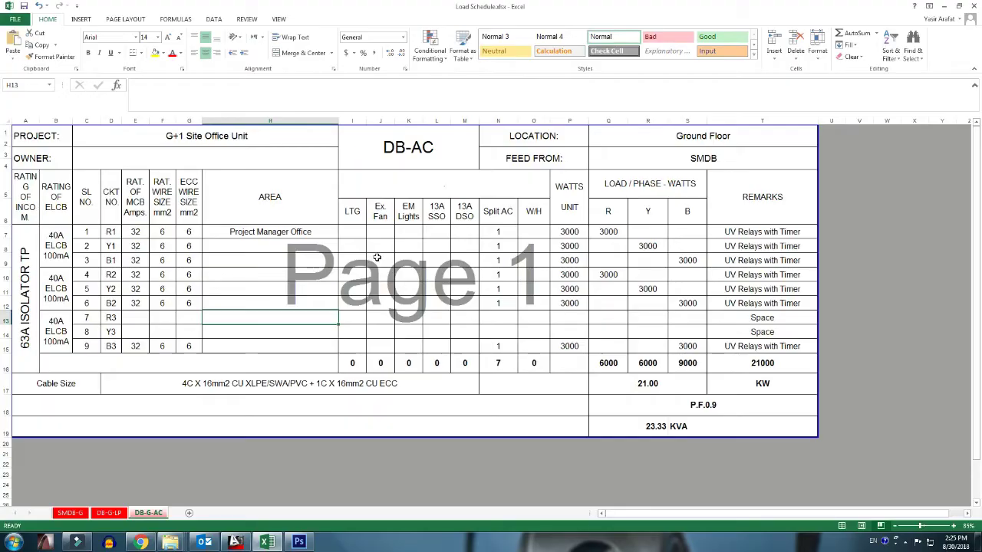
{"action": "double_click", "coordinate": [314, 246]}
{"action": "key", "text": "ctrl+v"}
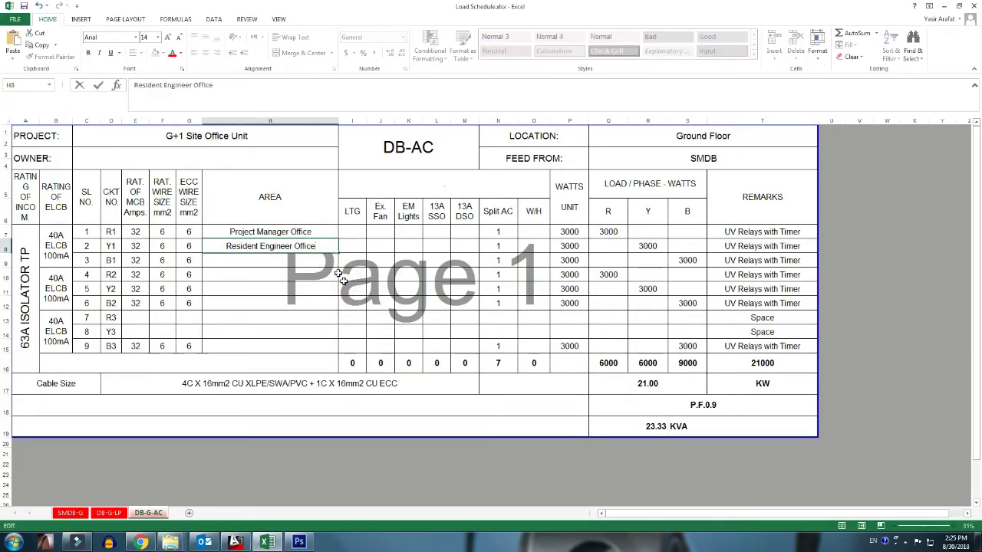
{"action": "left_click", "coordinate": [316, 263]}
- Copy the Site Engineer Office room name from AutoCAD into H9 as circuit B1's area
{"action": "key", "text": "alt+Tab"}
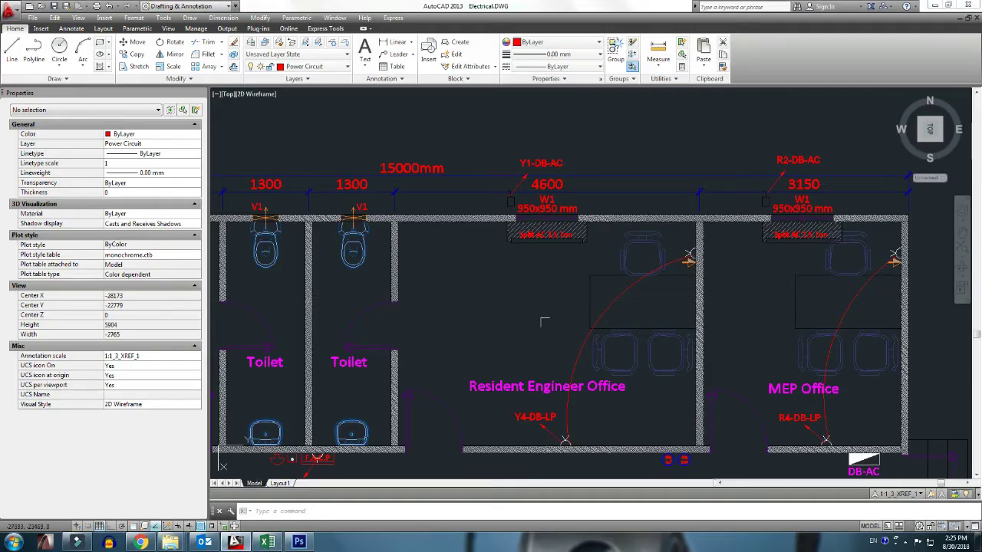
{"action": "scroll", "coordinate": [699, 376], "scroll_direction": "down", "scroll_amount": 5}
{"action": "middle_click_drag", "start_coordinate": [704, 375], "coordinate": [713, 265]}
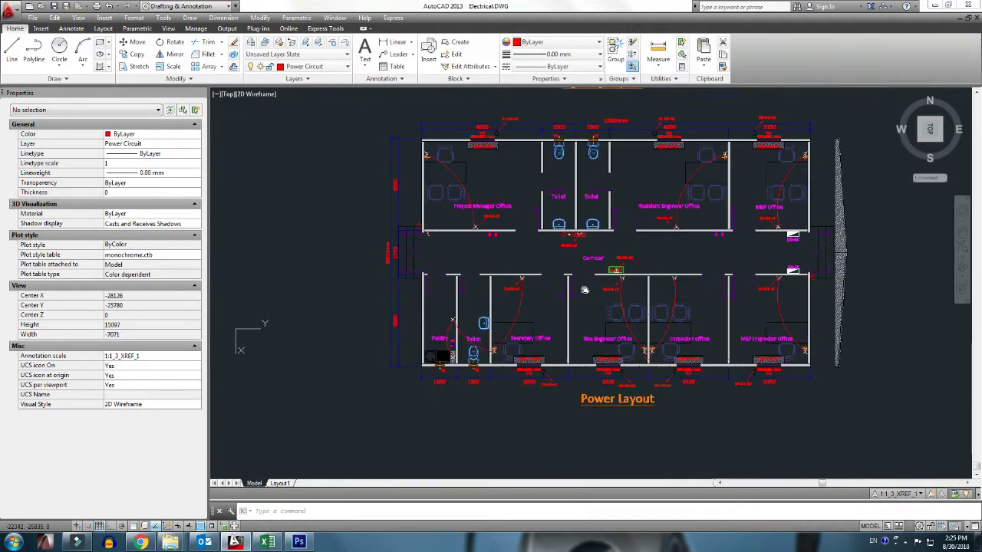
{"action": "scroll", "coordinate": [508, 410], "scroll_direction": "up", "scroll_amount": 4}
{"action": "mouse_move", "coordinate": [574, 373]}
{"action": "middle_mouse_down"}
{"action": "mouse_move", "coordinate": [577, 406]}
{"action": "mouse_move", "coordinate": [392, 420]}
{"action": "middle_mouse_up"}
{"action": "middle_click_drag", "start_coordinate": [597, 326], "coordinate": [549, 321]}
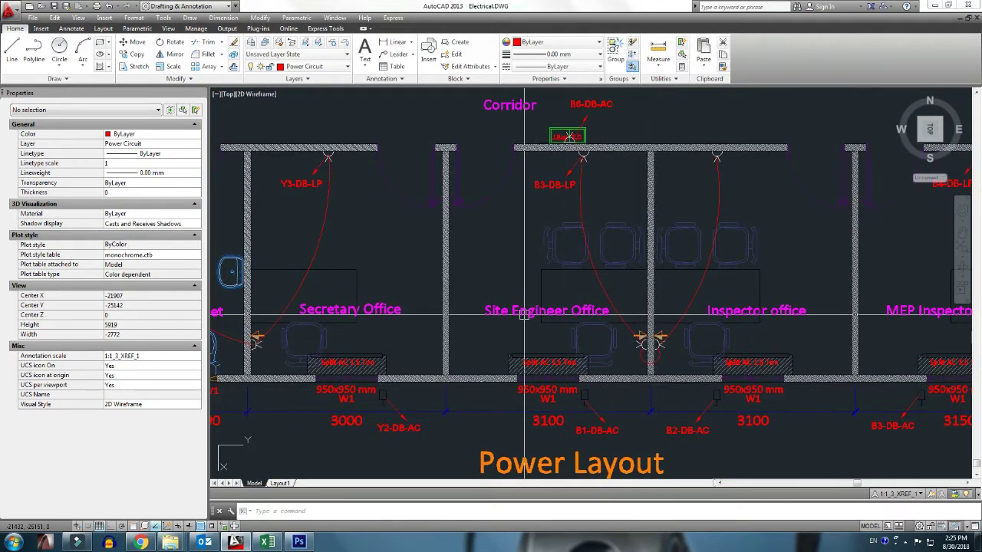
{"action": "double_click", "coordinate": [549, 316]}
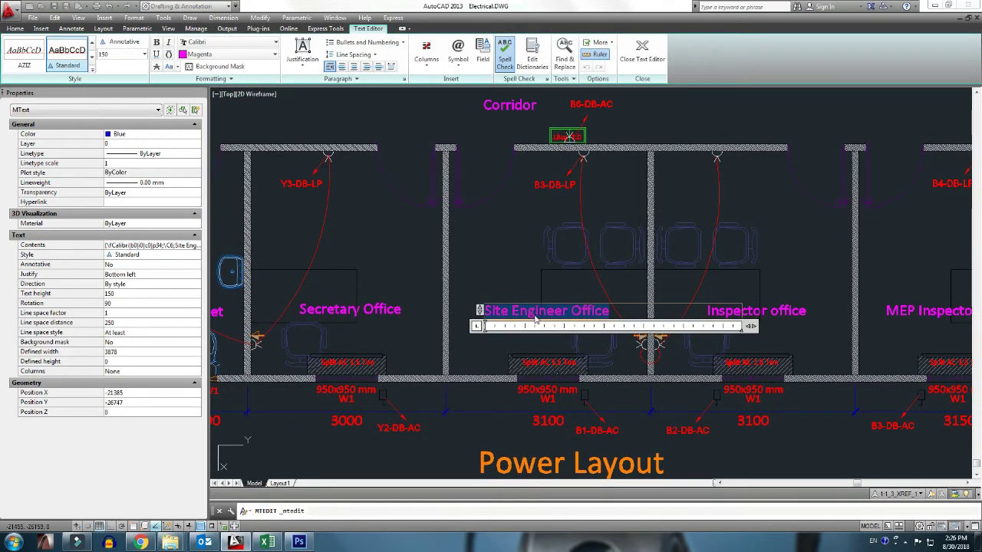
{"action": "key", "text": "alt+Tab"}
{"action": "double_click", "coordinate": [324, 261]}
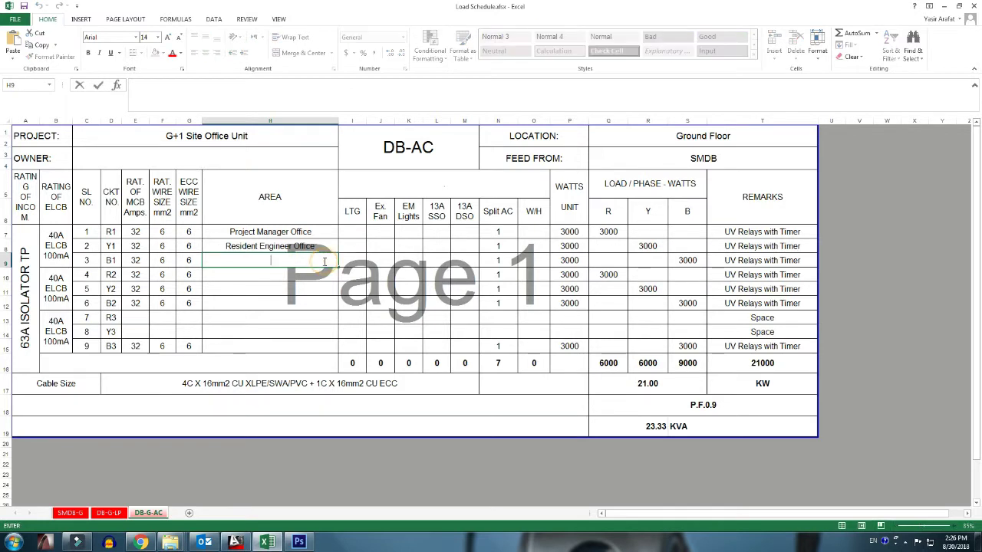
{"action": "type", "text": "Site Engineer Office"}
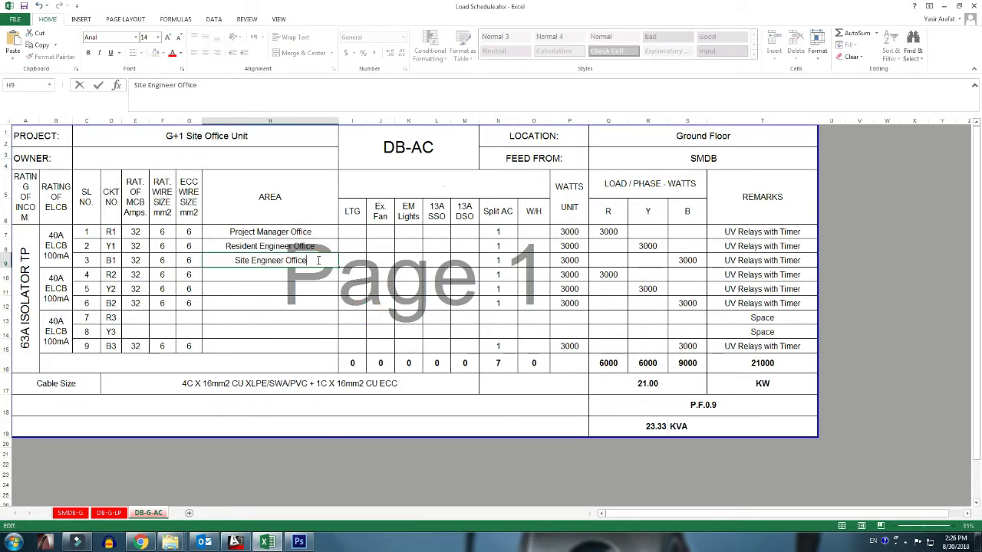
{"action": "left_click", "coordinate": [325, 277]}
- Check the MEP Office in the drawing and enter MEP Office in H10 for circuit R2
{"action": "key", "text": "alt+Tab"}
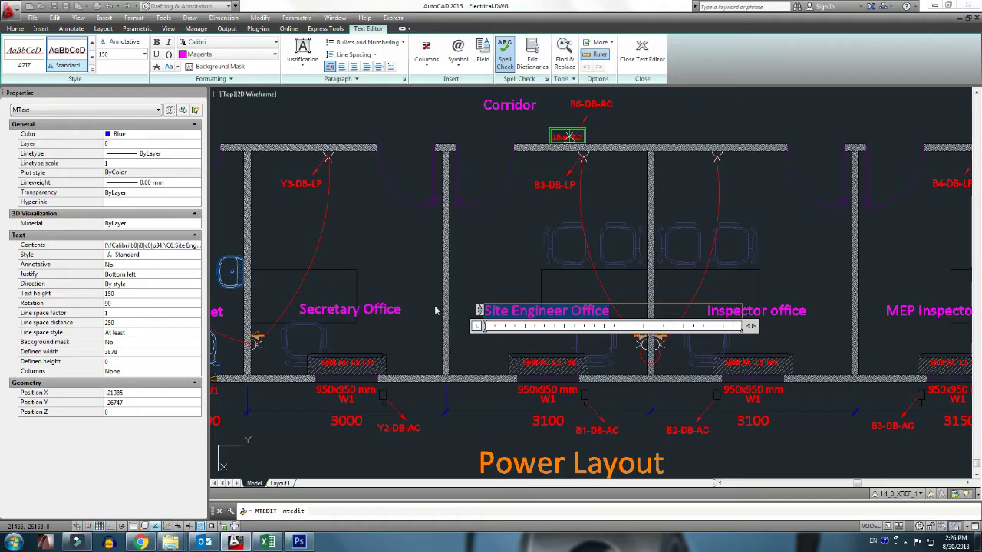
{"action": "scroll", "coordinate": [635, 230], "scroll_direction": "down", "scroll_amount": 5}
{"action": "scroll", "coordinate": [635, 224], "scroll_direction": "up", "scroll_amount": 6}
{"action": "scroll", "coordinate": [635, 230], "scroll_direction": "down", "scroll_amount": 2}
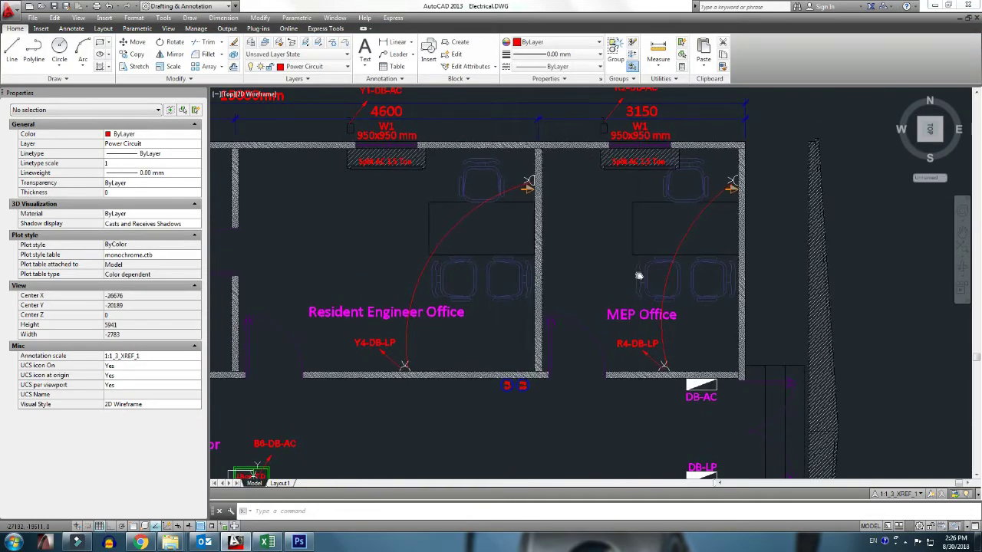
{"action": "scroll", "coordinate": [636, 261], "scroll_direction": "down", "scroll_amount": 2}
{"action": "key", "text": "alt+Tab"}
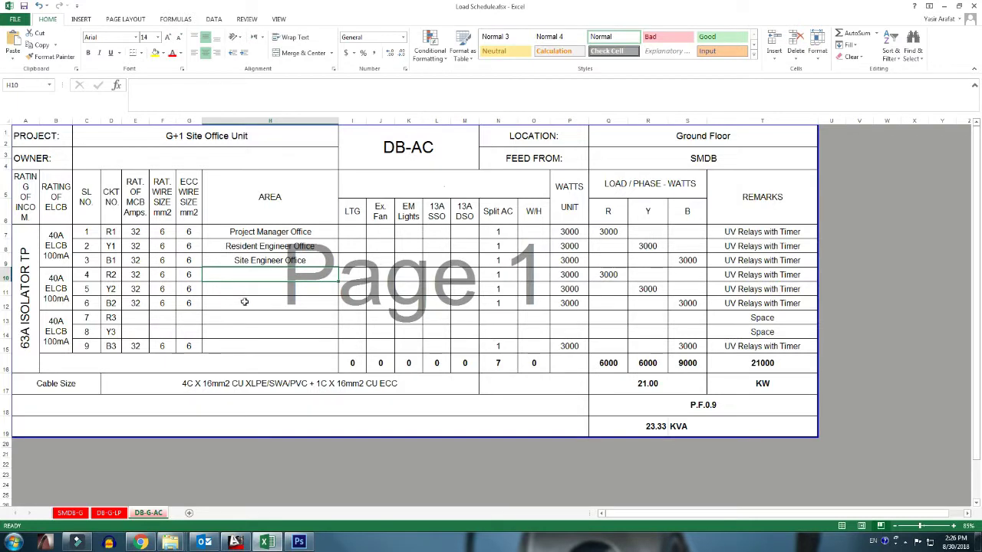
{"action": "type", "text": "MEP"}
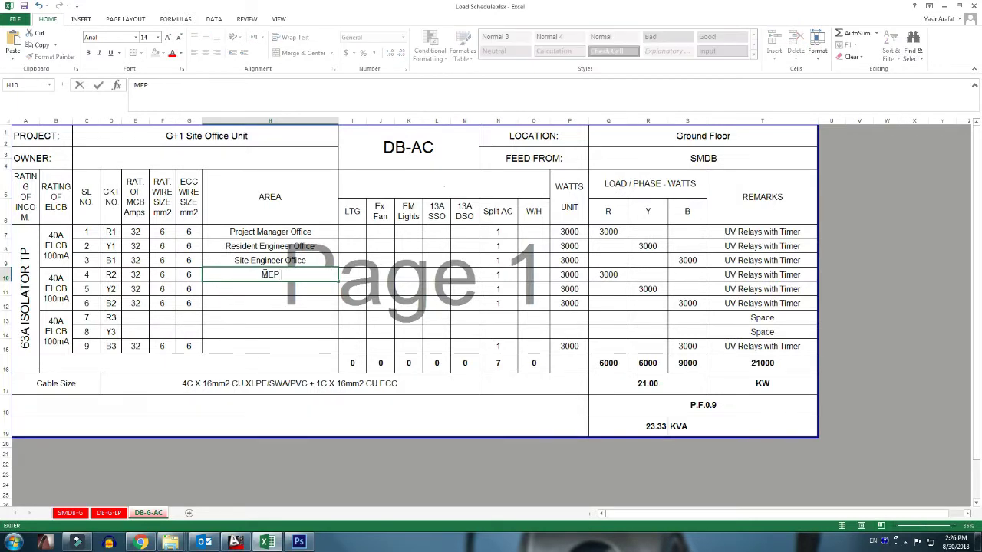
{"action": "type", "text": "e"}
{"action": "key", "text": "Return"}
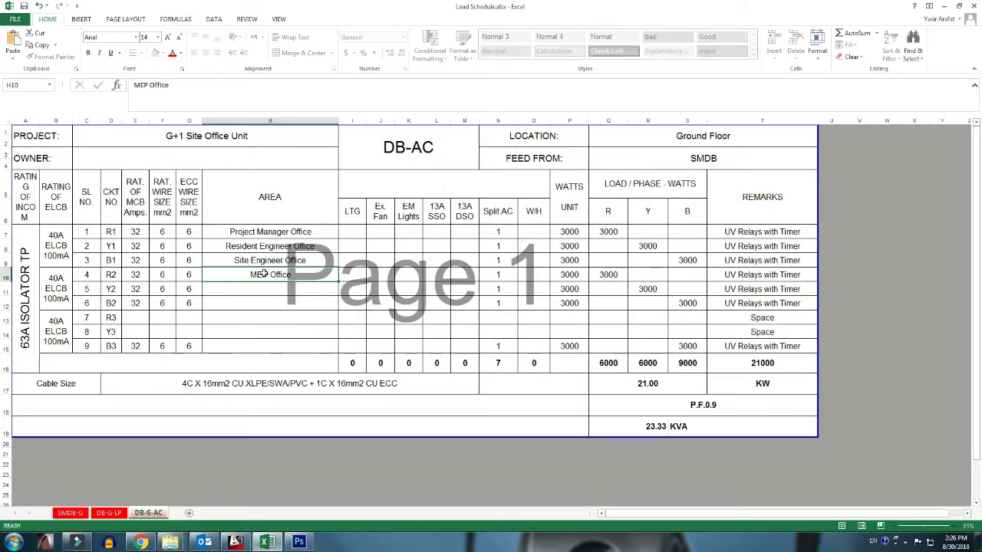
{"action": "key", "text": "alt+Tab"}
- Copy the Secretary Office label from the drawing into H11 for circuit Y2
{"action": "scroll", "coordinate": [431, 343], "scroll_direction": "down", "scroll_amount": 5}
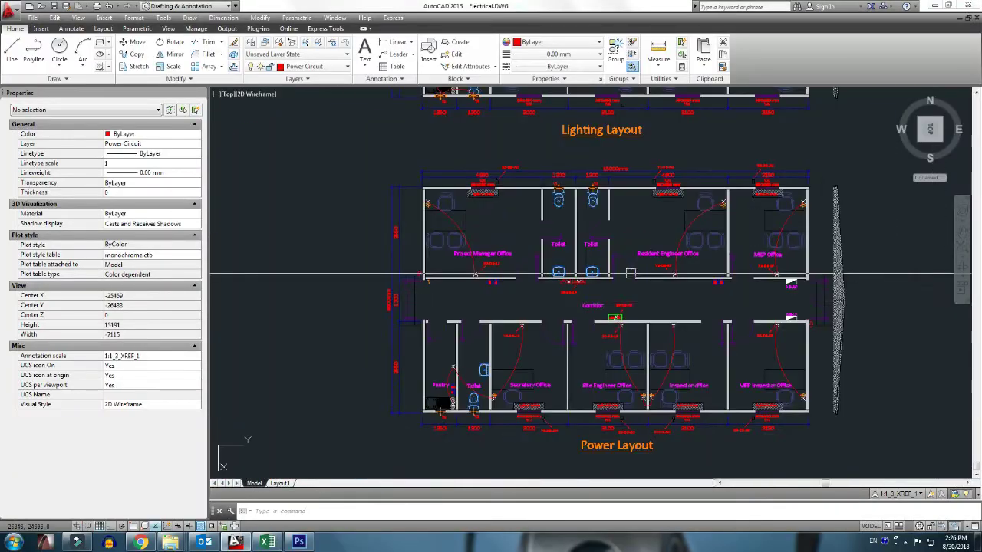
{"action": "scroll", "coordinate": [558, 430], "scroll_direction": "up", "scroll_amount": 3}
{"action": "scroll", "coordinate": [558, 429], "scroll_direction": "up", "scroll_amount": 2}
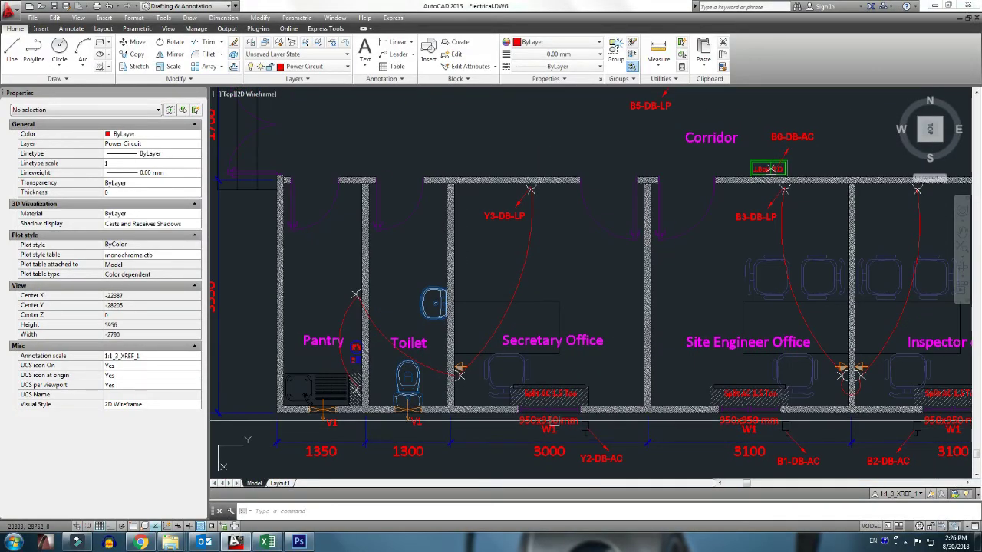
{"action": "key", "text": "alt+Tab"}
{"action": "key", "text": "alt+Tab"}
{"action": "double_click", "coordinate": [527, 351]}
{"action": "key", "text": "ctrl+c"}
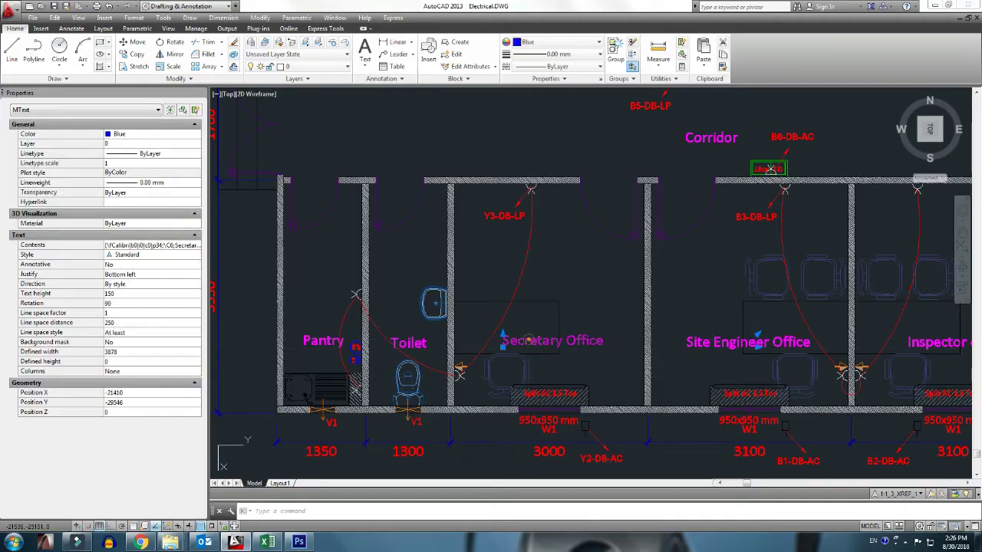
{"action": "key", "text": "alt+Tab"}
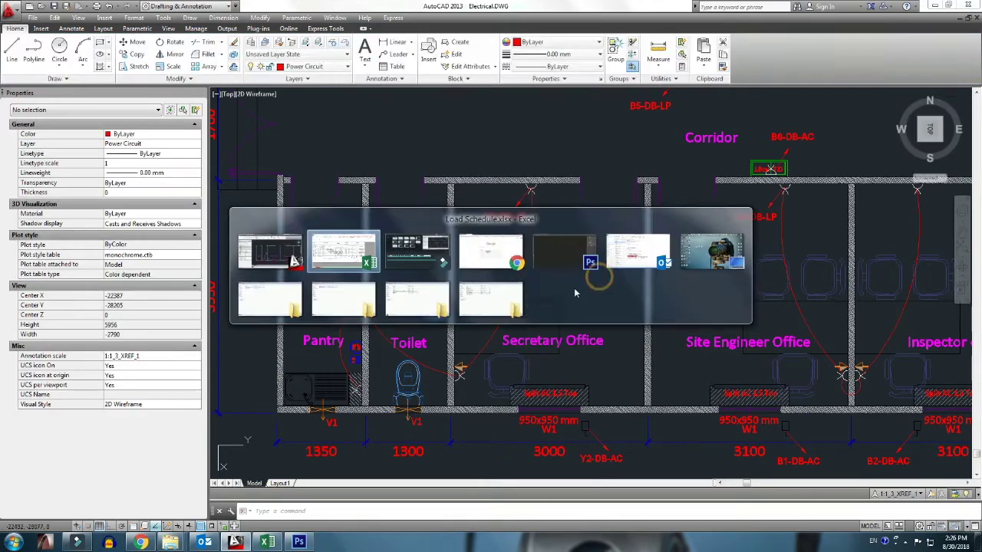
{"action": "double_click", "coordinate": [299, 287]}
{"action": "key", "text": "ctrl+v"}
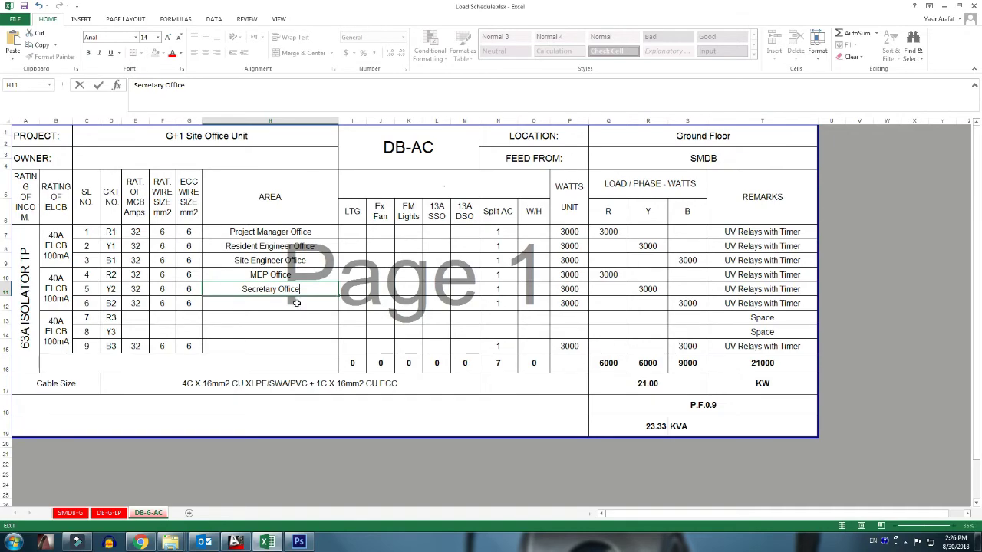
- Enter 'Inspector office' in H12 for circuit B2, taken from the drawing label
{"action": "key", "text": "alt+Tab"}
{"action": "scroll", "coordinate": [663, 349], "scroll_direction": "up", "scroll_amount": 2}
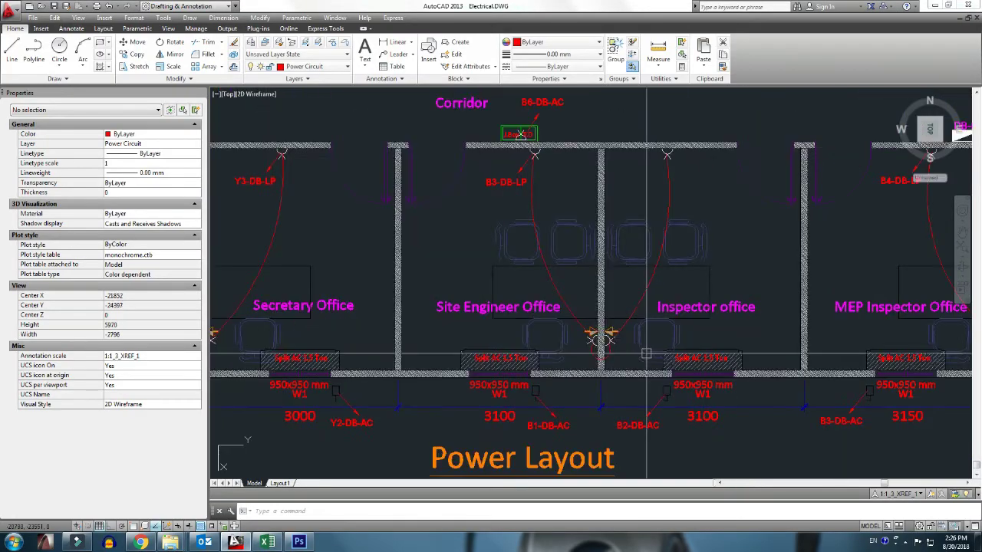
{"action": "scroll", "coordinate": [652, 330], "scroll_direction": "up", "scroll_amount": 2}
{"action": "scroll", "coordinate": [636, 307], "scroll_direction": "up", "scroll_amount": 2}
{"action": "double_click", "coordinate": [635, 300]}
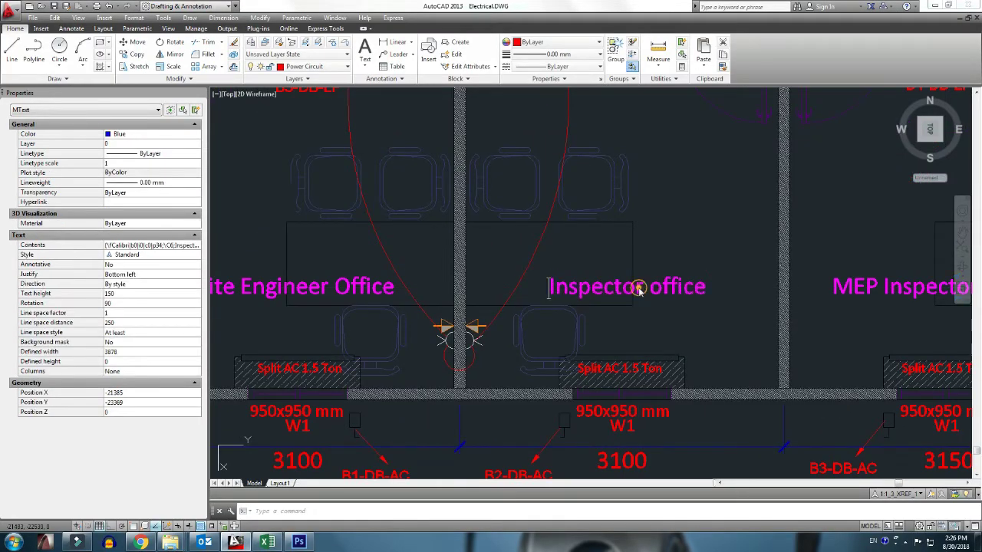
{"action": "left_click", "coordinate": [467, 281]}
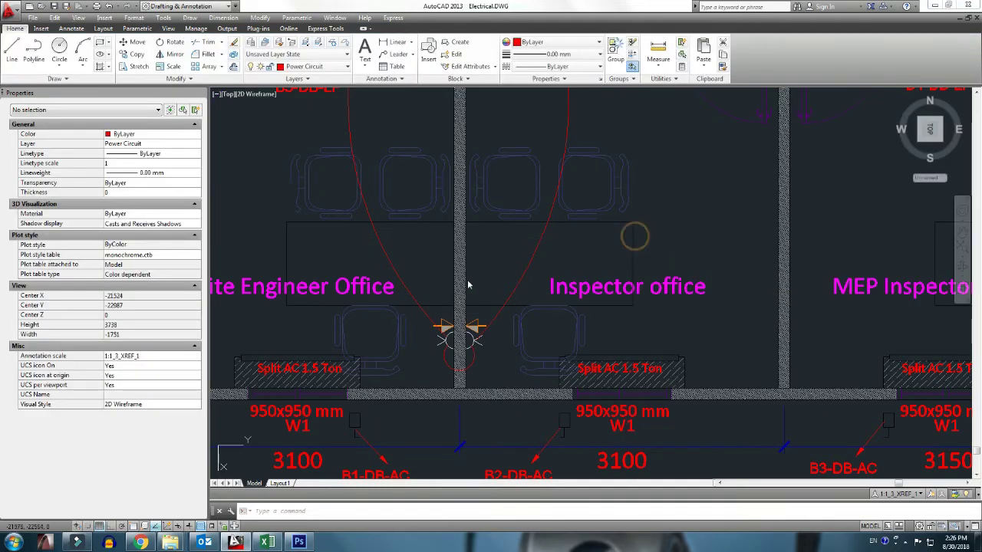
{"action": "key", "text": "alt+Tab"}
{"action": "type", "text": "Inspector office"}
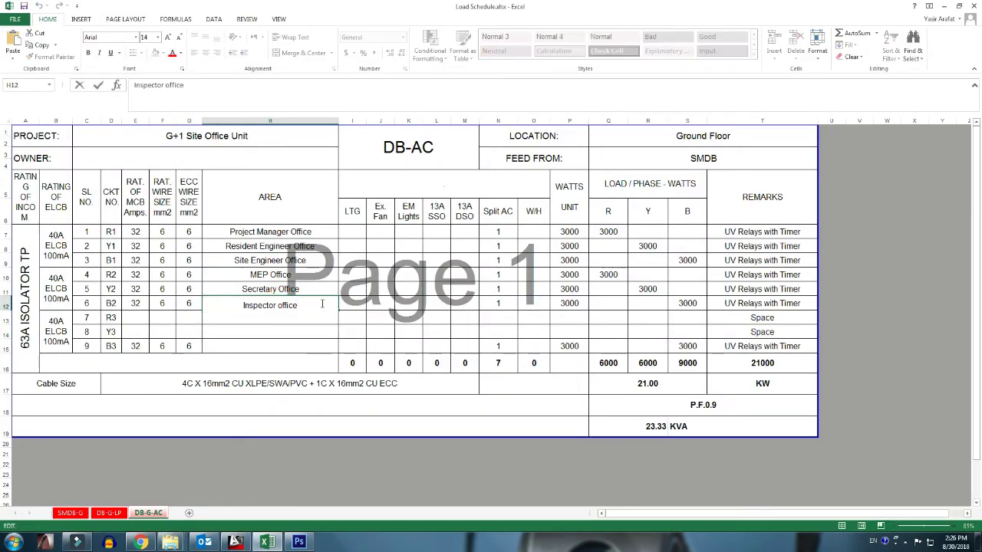
{"action": "left_click", "coordinate": [322, 303]}
{"action": "left_click", "coordinate": [310, 323]}
- Paste the MEP Inspector Office label from the drawing into H15 for circuit B3
{"action": "left_click", "coordinate": [304, 338]}
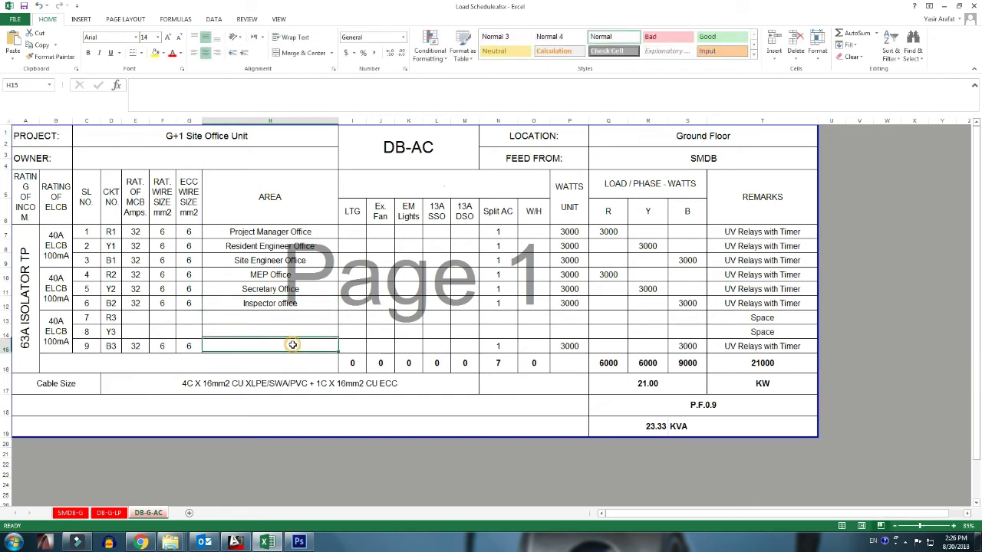
{"action": "key", "text": "alt+Tab"}
{"action": "scroll", "coordinate": [723, 404], "scroll_direction": "down", "scroll_amount": 3}
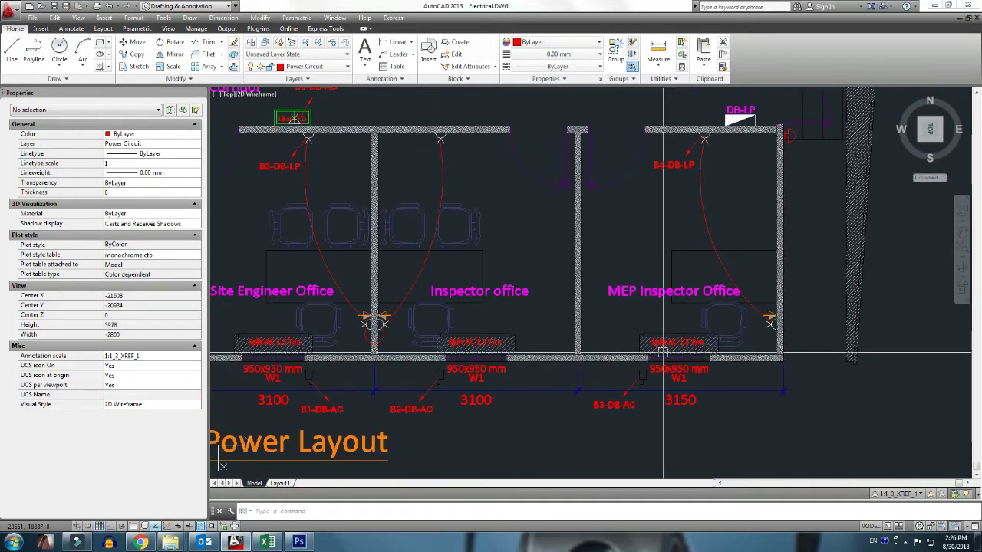
{"action": "scroll", "coordinate": [649, 299], "scroll_direction": "up", "scroll_amount": 3}
{"action": "left_click", "coordinate": [660, 288]}
{"action": "double_click", "coordinate": [660, 288]}
{"action": "key", "text": "ctrl+c"}
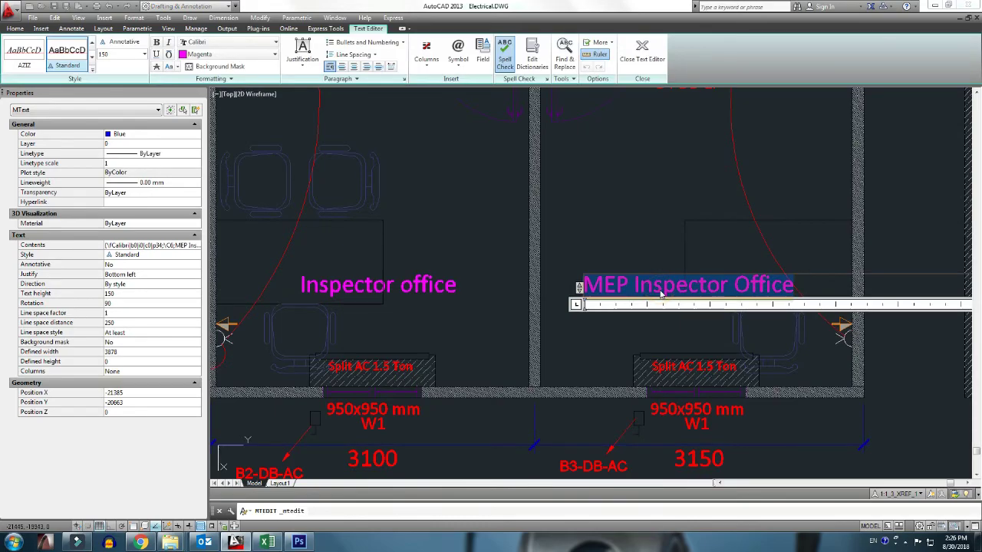
{"action": "key", "text": "alt+Tab"}
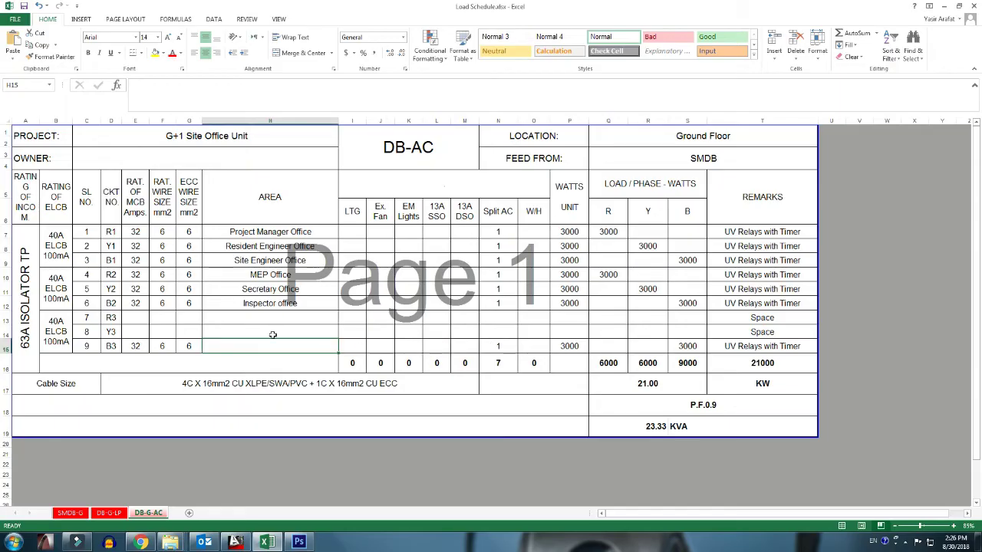
{"action": "double_click", "coordinate": [273, 348]}
{"action": "key", "text": "ctrl+v"}
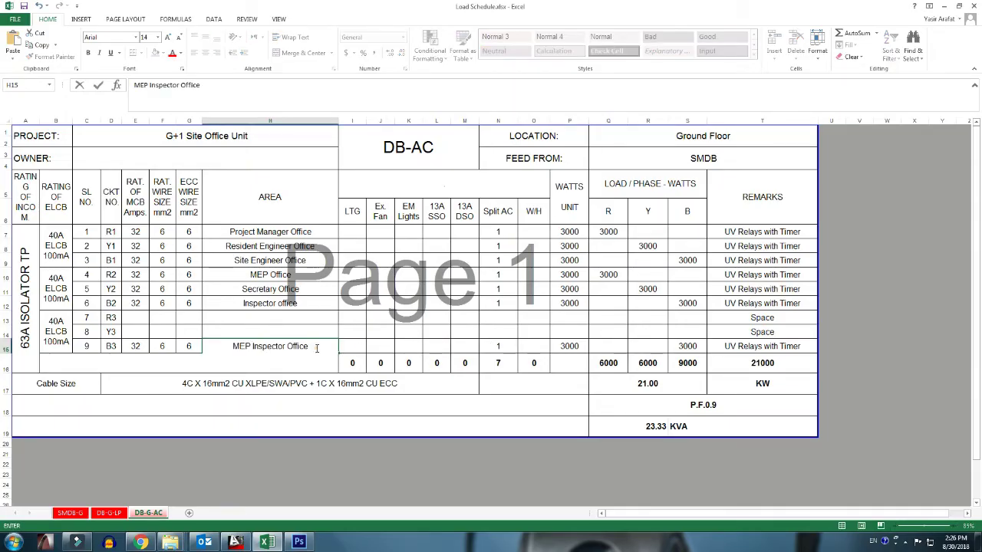
{"action": "left_click", "coordinate": [315, 349]}
{"action": "left_click", "coordinate": [379, 319]}
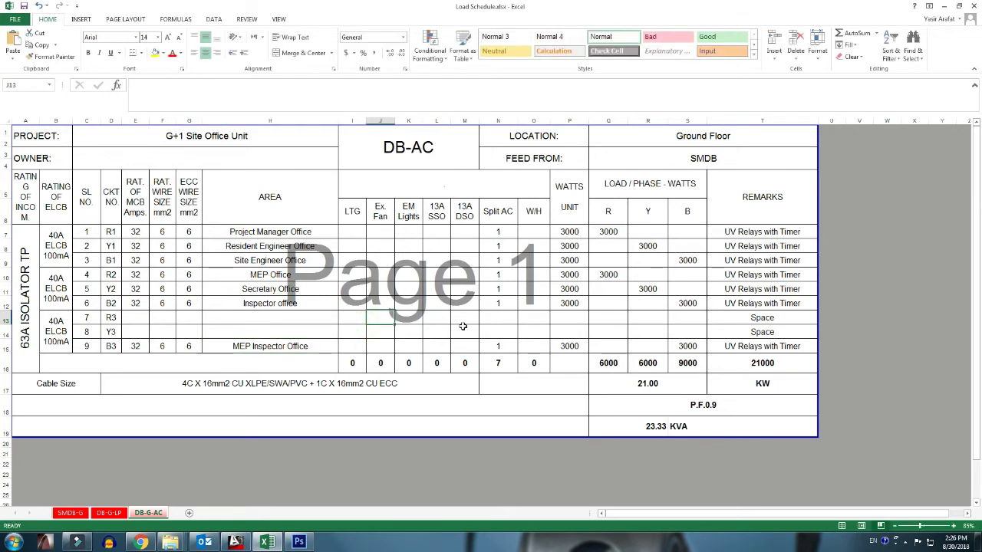
{"action": "double_click", "coordinate": [613, 363]}
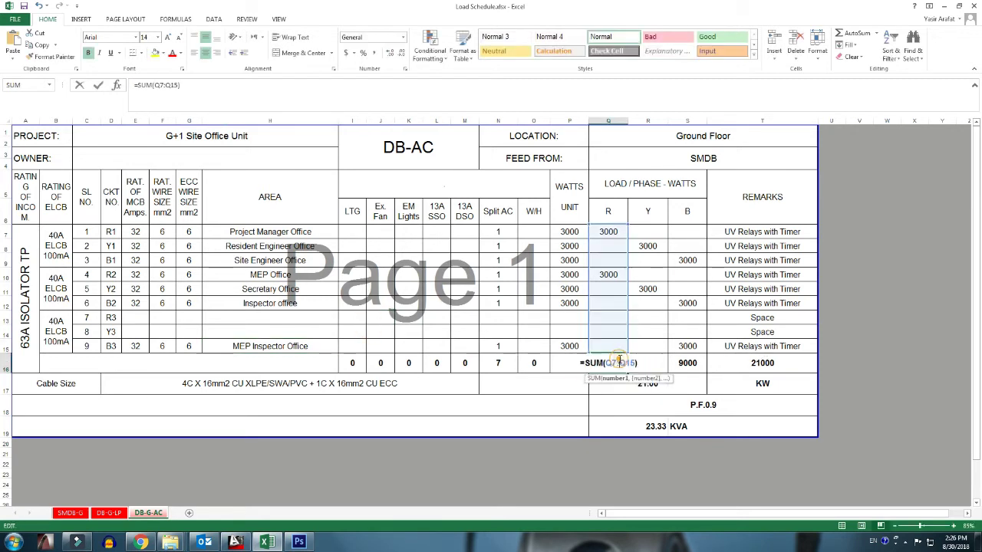
{"action": "double_click", "coordinate": [644, 364]}
{"action": "double_click", "coordinate": [677, 365]}
{"action": "key", "text": "Escape"}
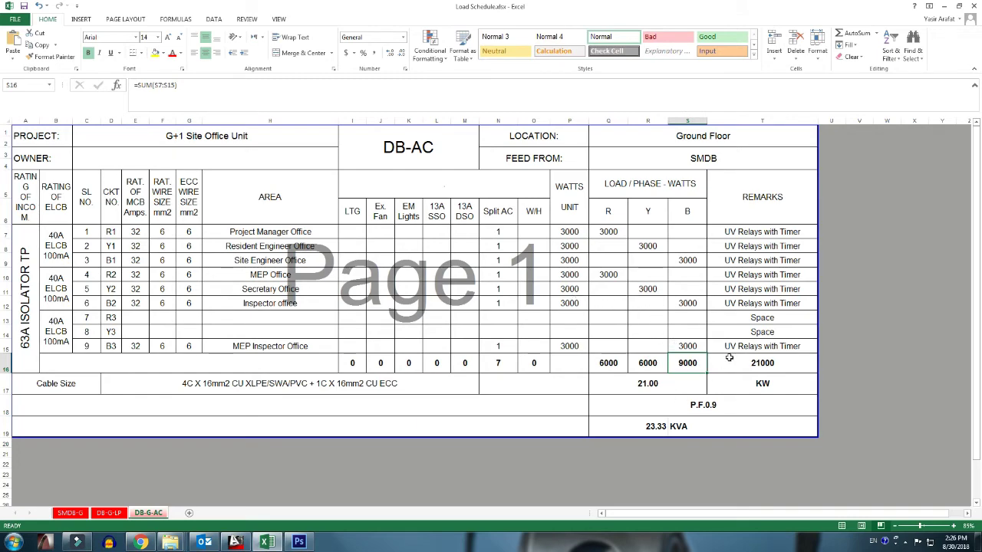
{"action": "left_click", "coordinate": [758, 305]}
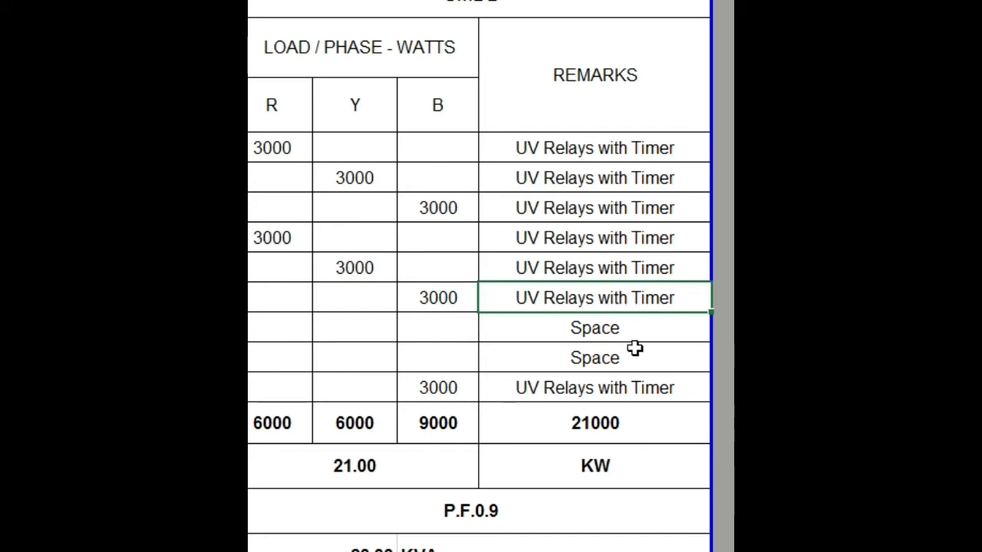
- Glance over the schedule's Remarks column, then bring the Electrical.DWG power layout back up
{"action": "left_click", "coordinate": [603, 300]}
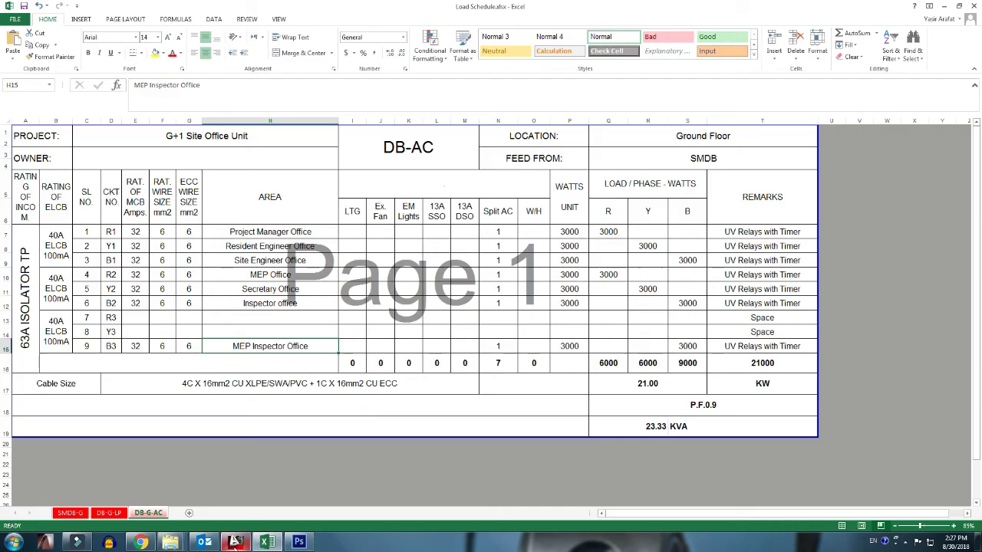
{"action": "left_click", "coordinate": [235, 543]}
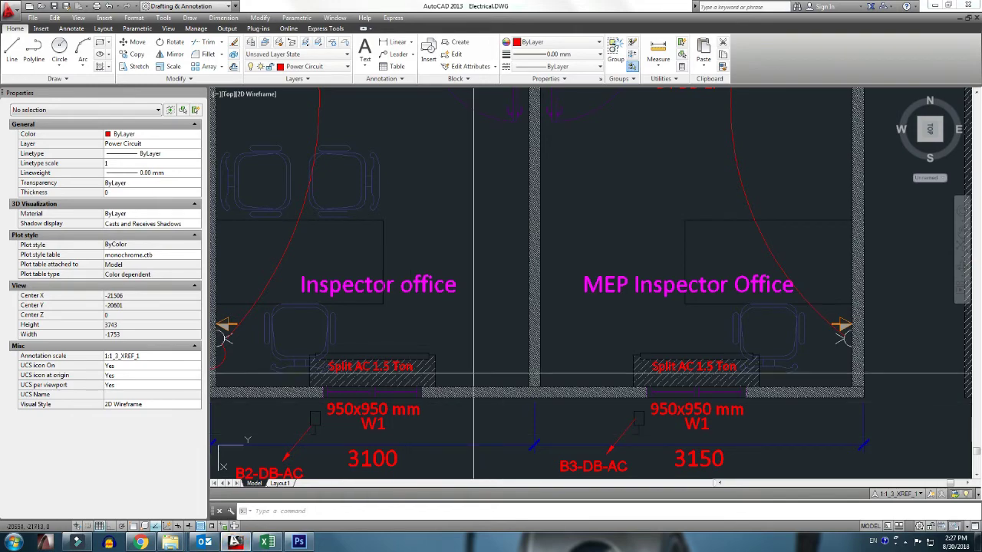
- Zoom out in Electrical.DWG until both the Lighting Layout and Power Layout fit the view
{"action": "scroll", "coordinate": [500, 368], "scroll_direction": "down", "scroll_amount": 5}
{"action": "scroll", "coordinate": [499, 368], "scroll_direction": "down", "scroll_amount": 4}
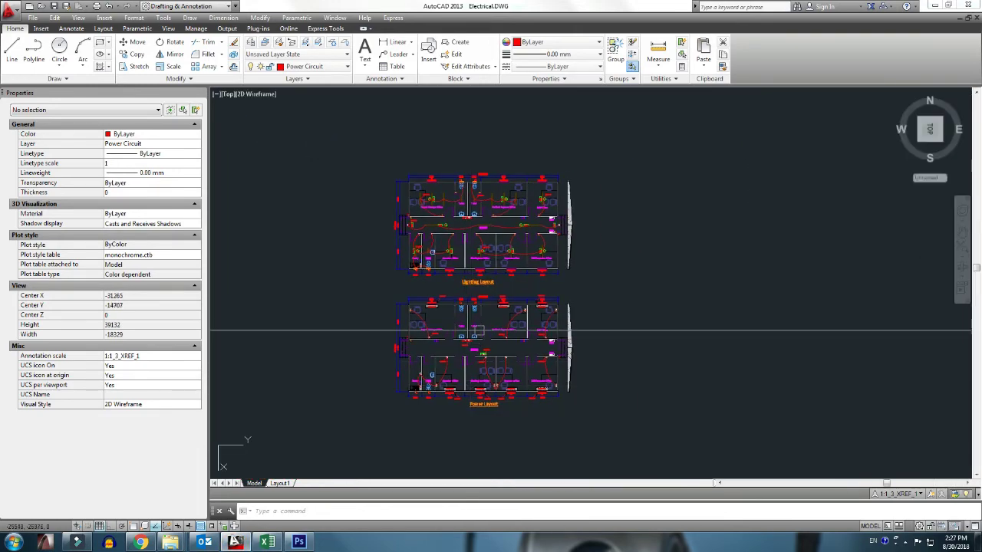
{"action": "scroll", "coordinate": [503, 332], "scroll_direction": "up", "scroll_amount": 2}
{"action": "scroll", "coordinate": [502, 332], "scroll_direction": "up", "scroll_amount": 3}
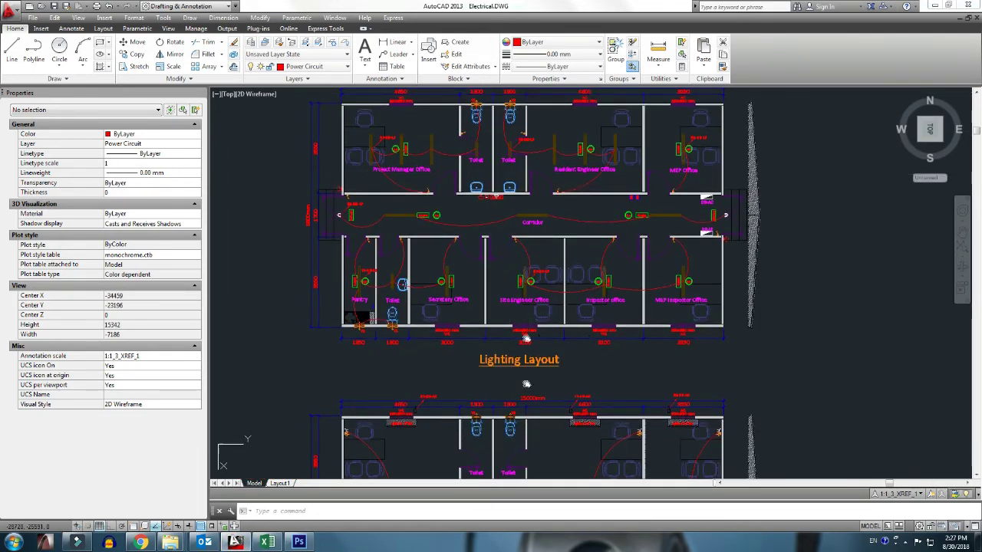
{"action": "scroll", "coordinate": [491, 379], "scroll_direction": "up", "scroll_amount": 1}
{"action": "scroll", "coordinate": [491, 378], "scroll_direction": "up", "scroll_amount": 1}
{"action": "scroll", "coordinate": [529, 373], "scroll_direction": "up", "scroll_amount": 1}
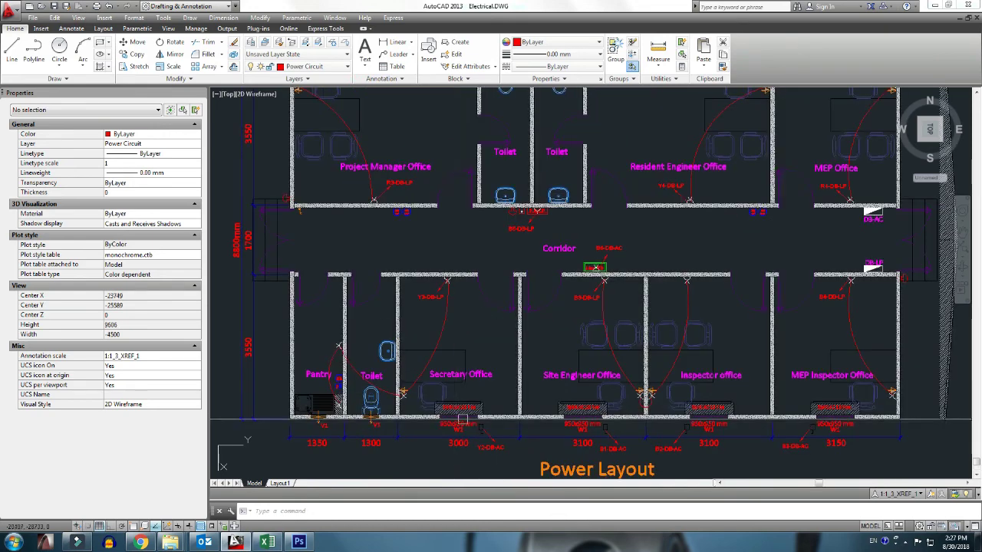
{"action": "scroll", "coordinate": [530, 374], "scroll_direction": "down", "scroll_amount": 2}
{"action": "scroll", "coordinate": [529, 373], "scroll_direction": "down", "scroll_amount": 2}
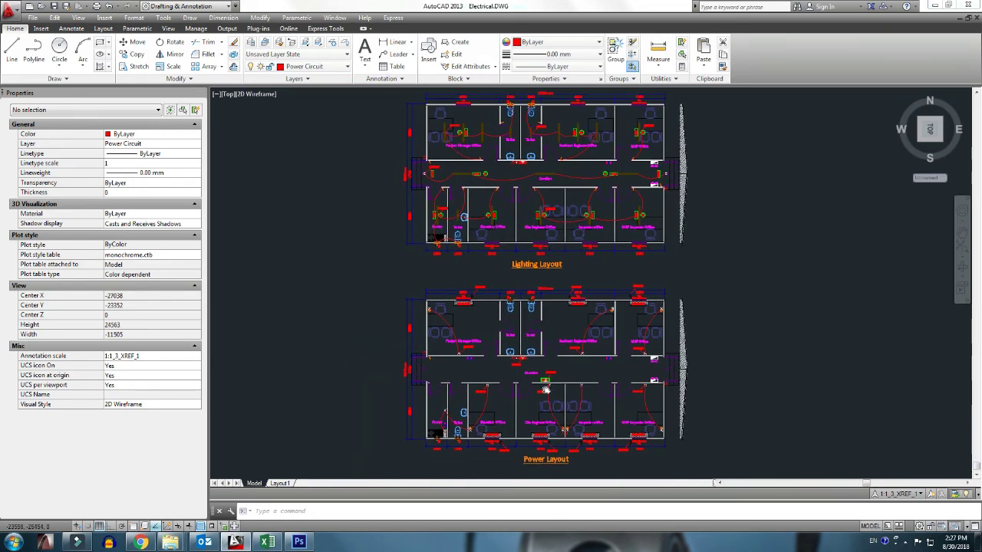